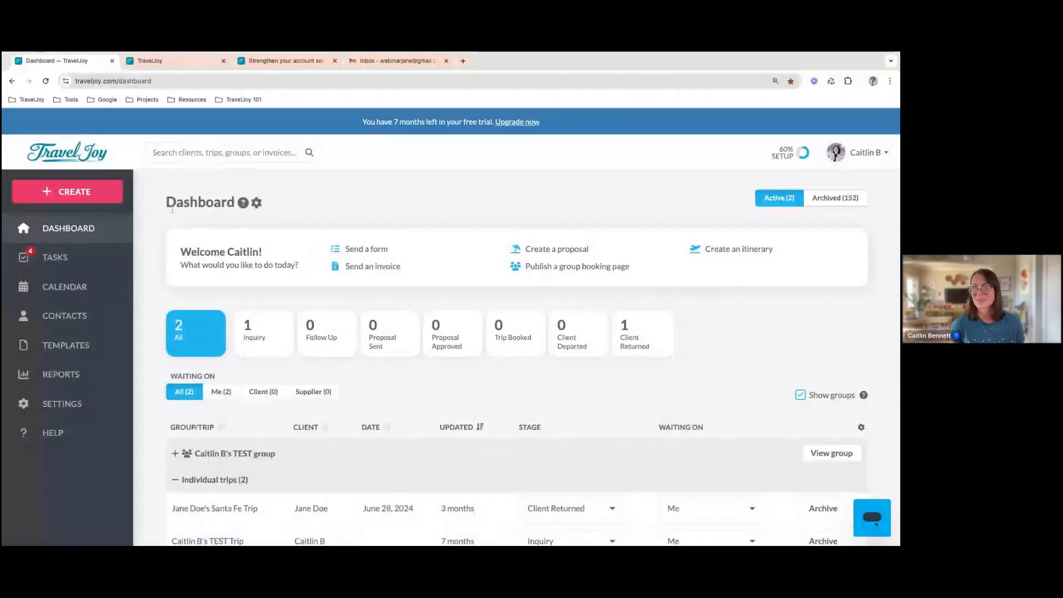
Review the getting-started checklist, expand the "See the client experience" items, and close the checklist
scroll(175, 265, "down", 1)
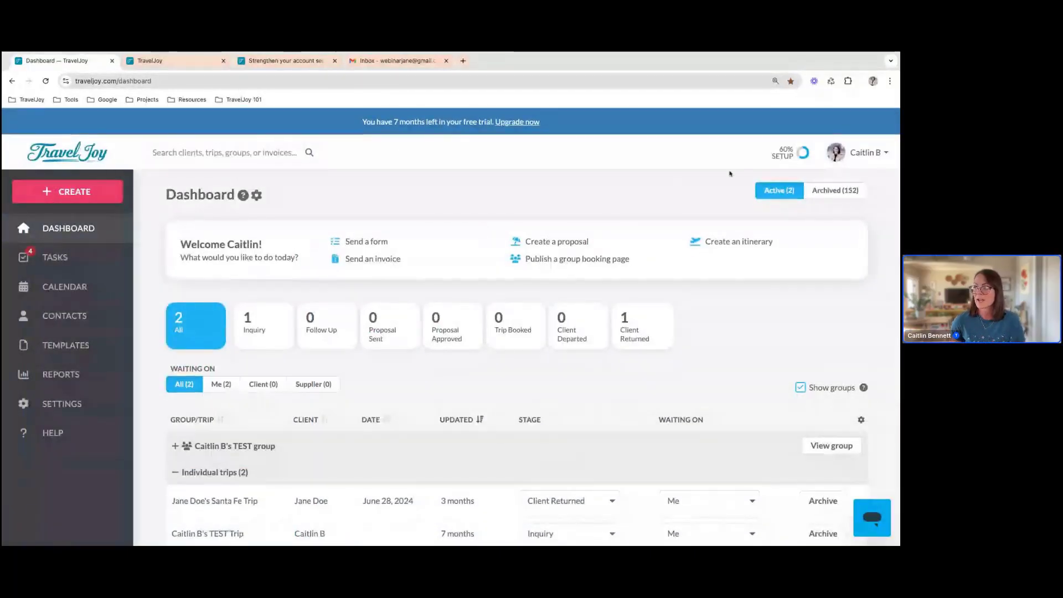
left_click(792, 153)
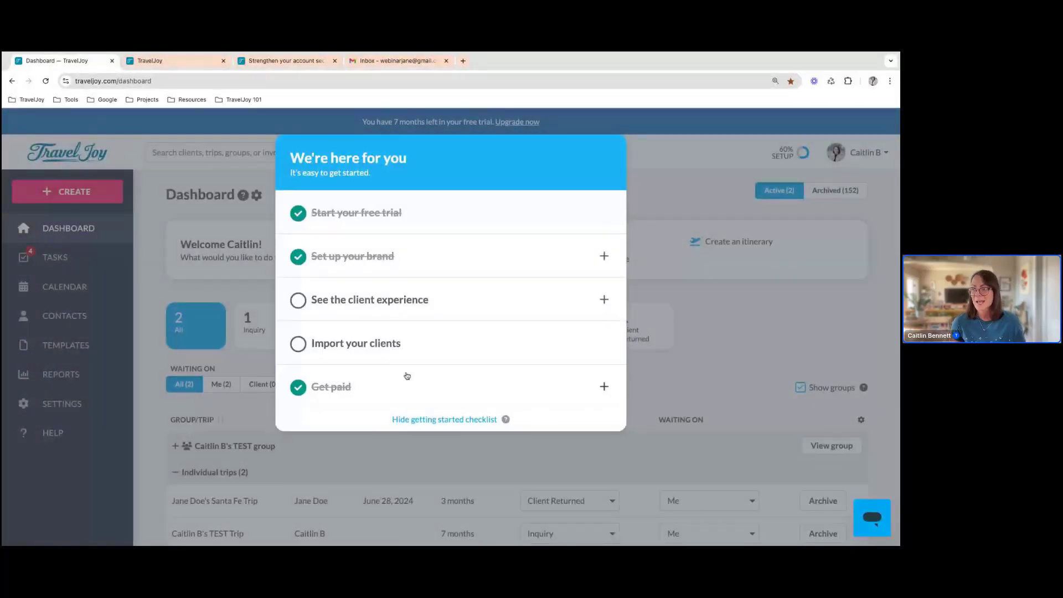
left_click(404, 308)
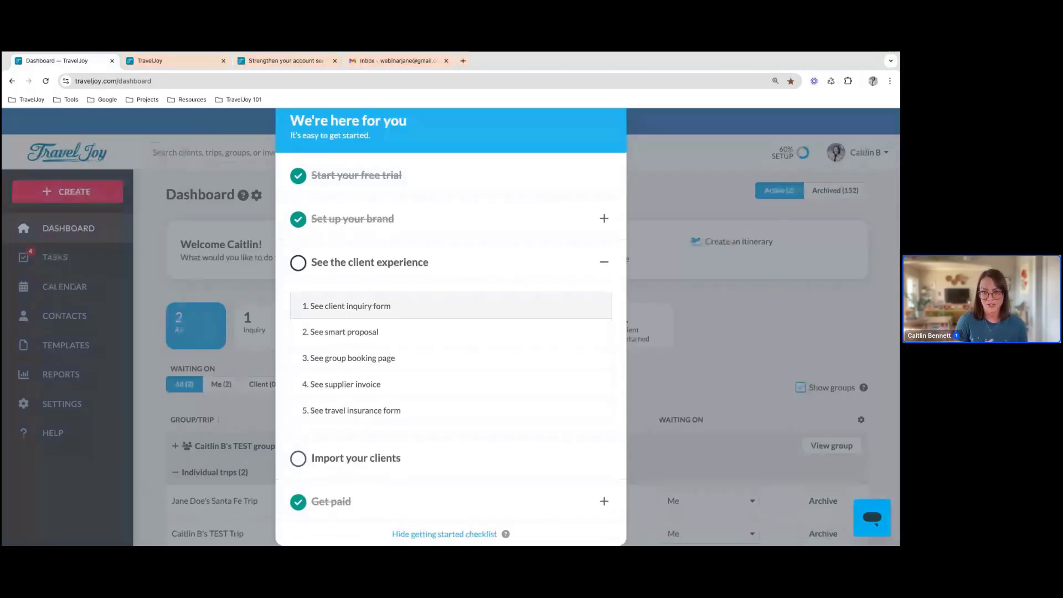
scroll(498, 162, "down", 3)
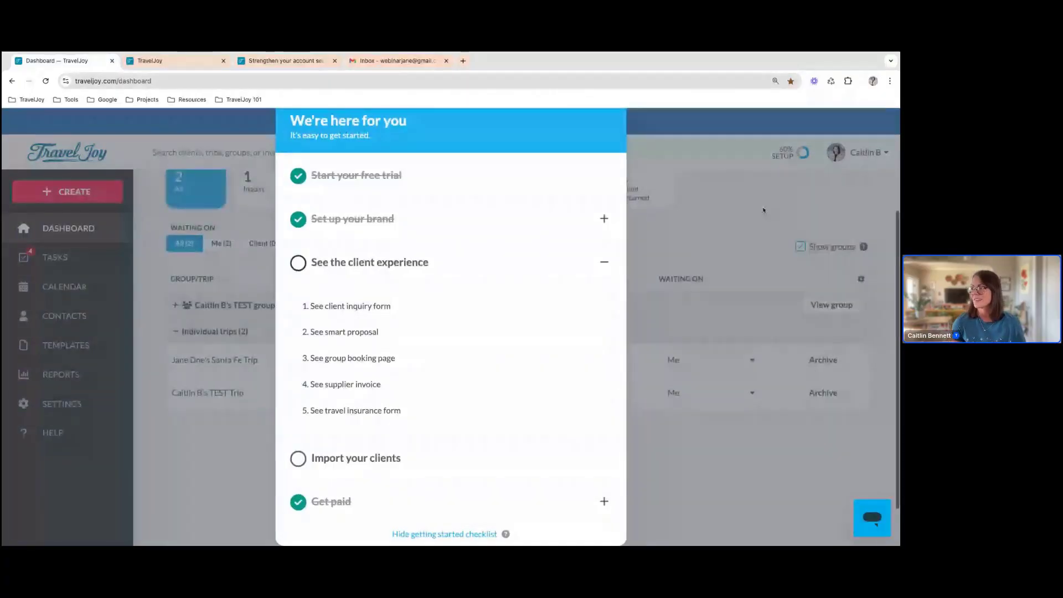
left_click(763, 210)
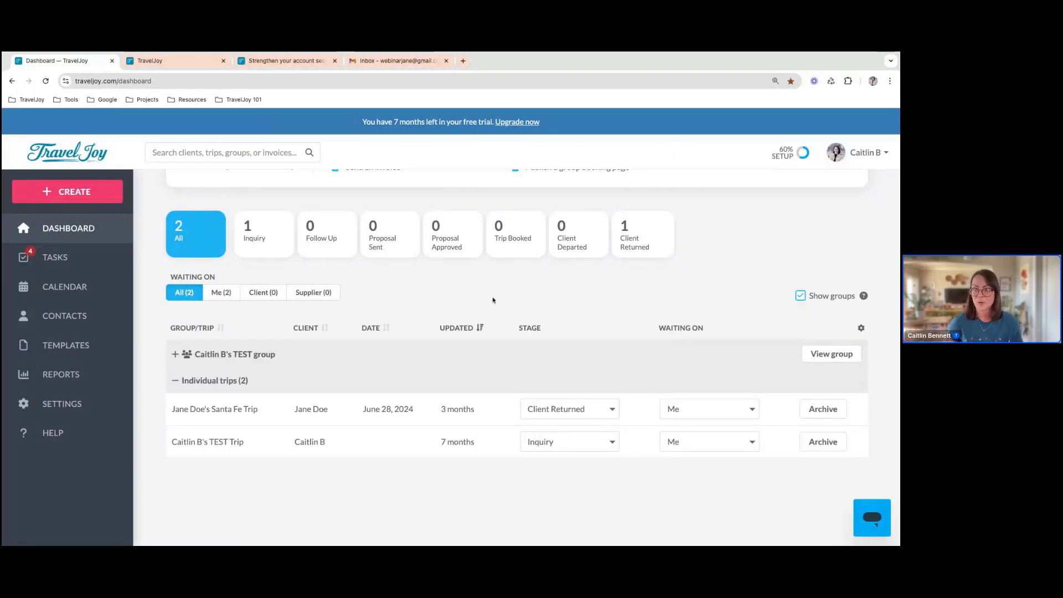
Open the default Invoice (Supplier) / Credit Card Auth terms and conditions template for editing and save it
left_click(74, 348)
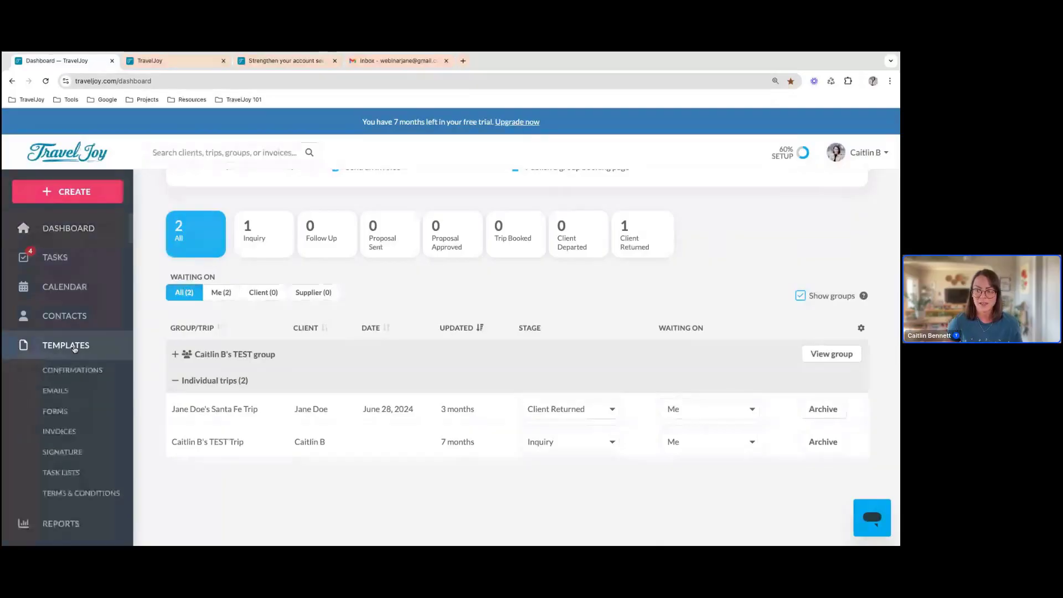
left_click(82, 493)
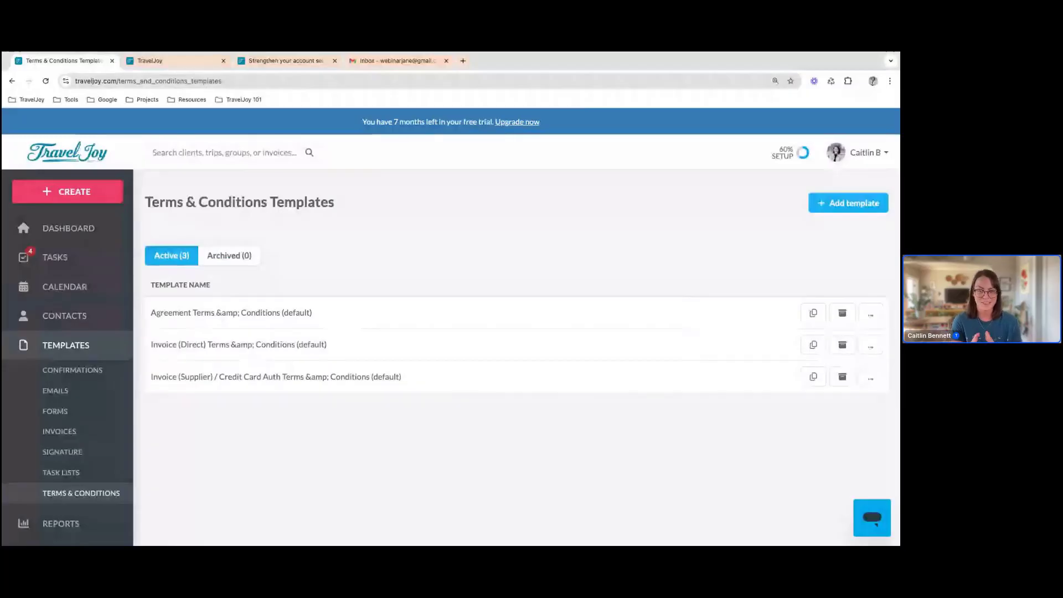
left_click(228, 378)
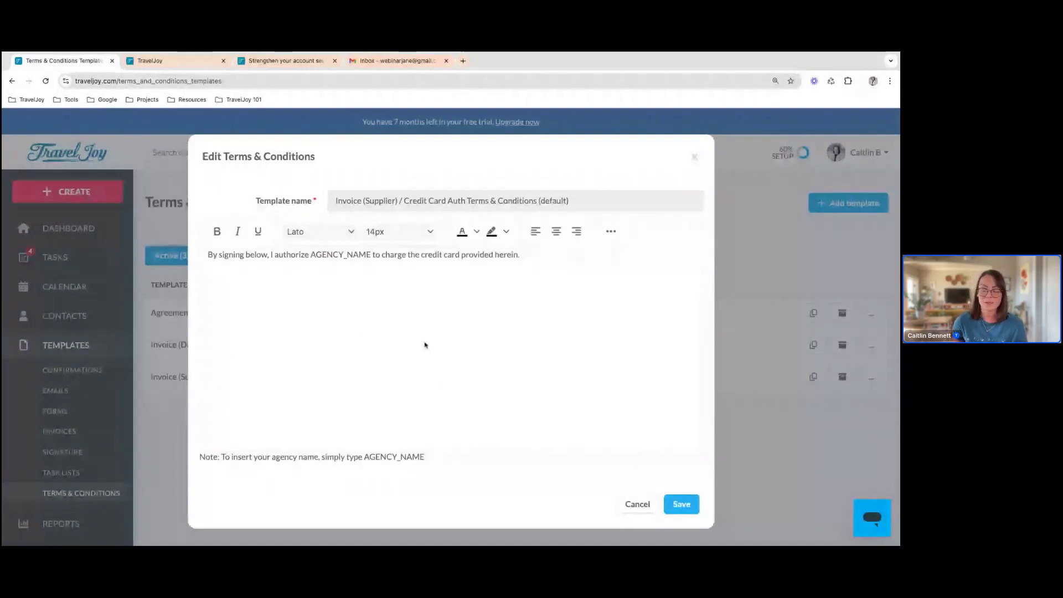
left_click(691, 508)
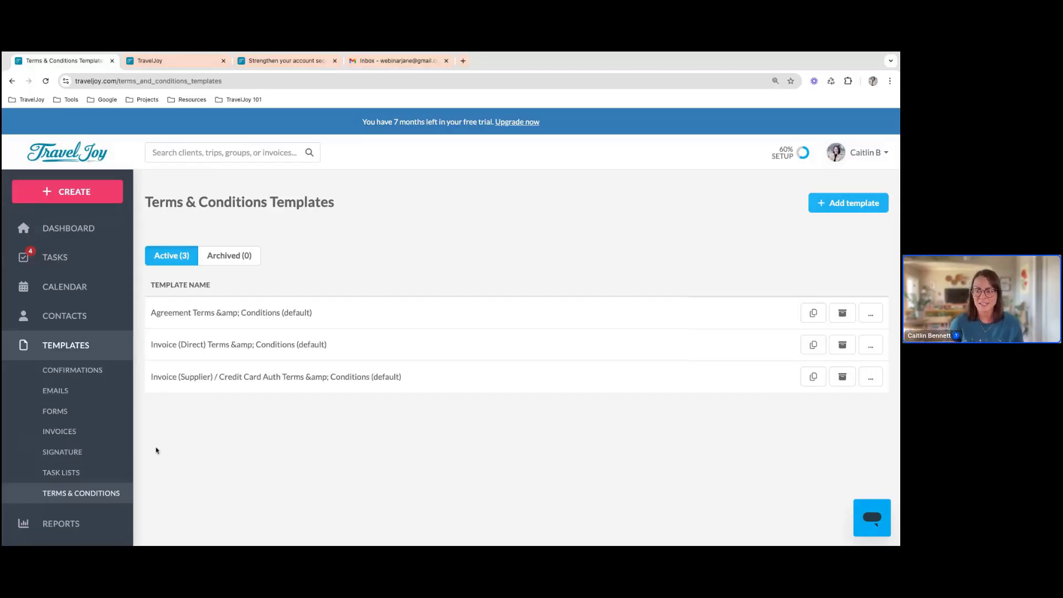
Open the account's Security settings and check the 2-step verification status
scroll(87, 439, "down", 2)
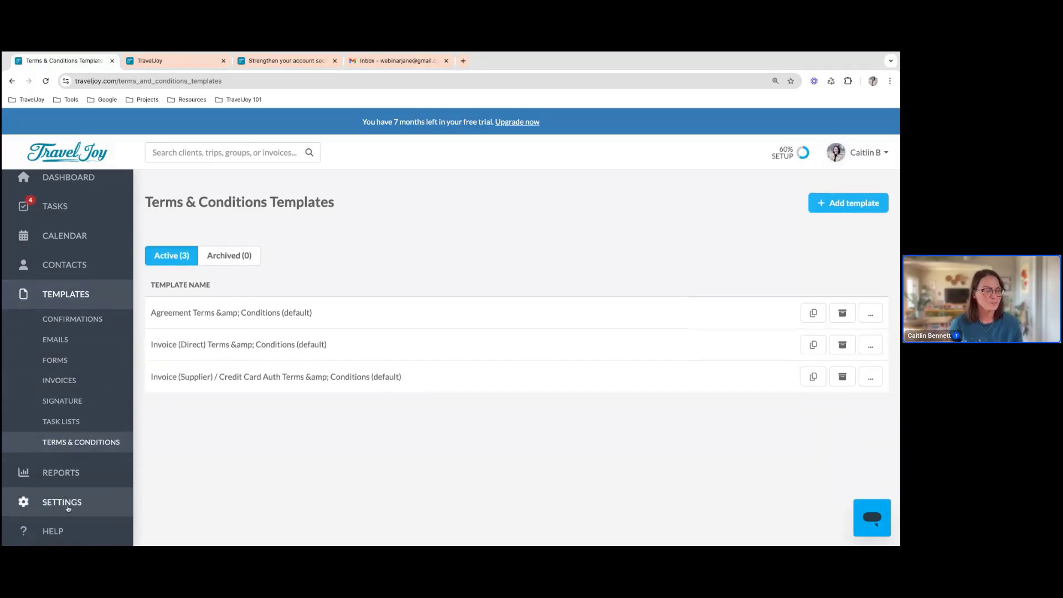
left_click(67, 508)
scroll(78, 507, "down", 5)
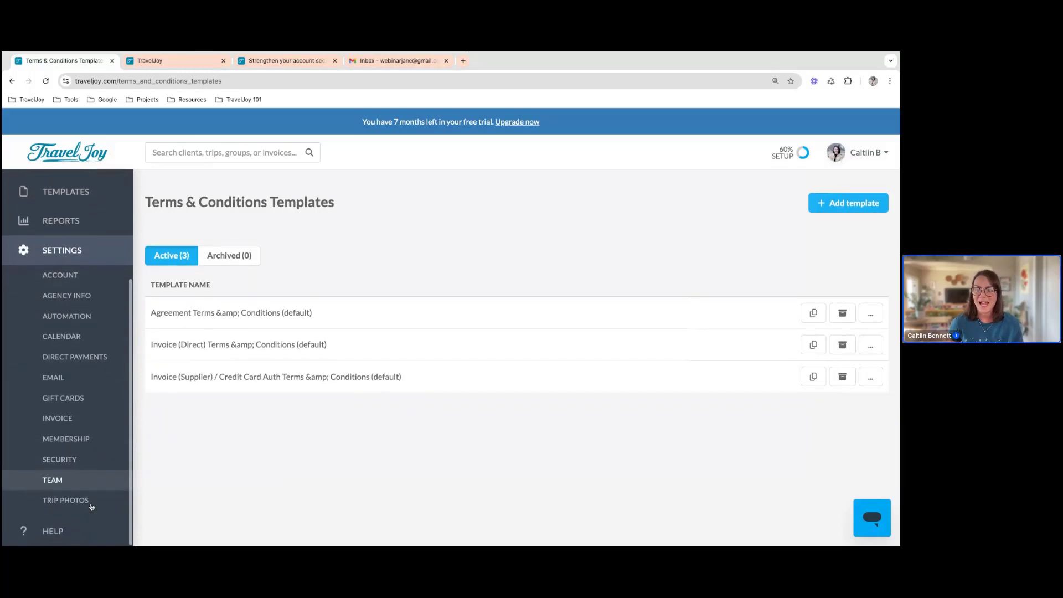
left_click(59, 461)
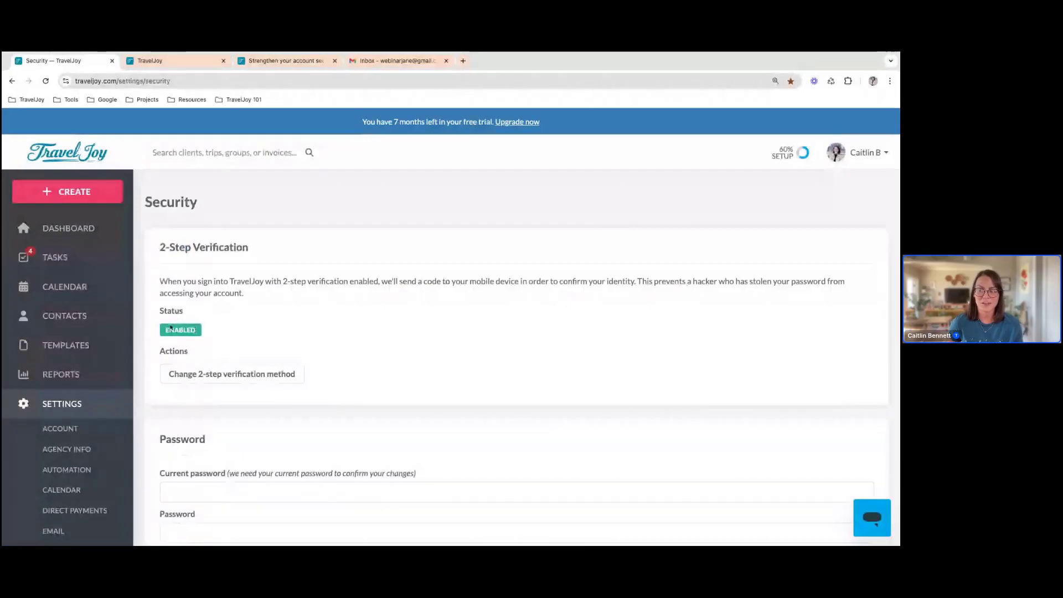
scroll(188, 343, "down", 1)
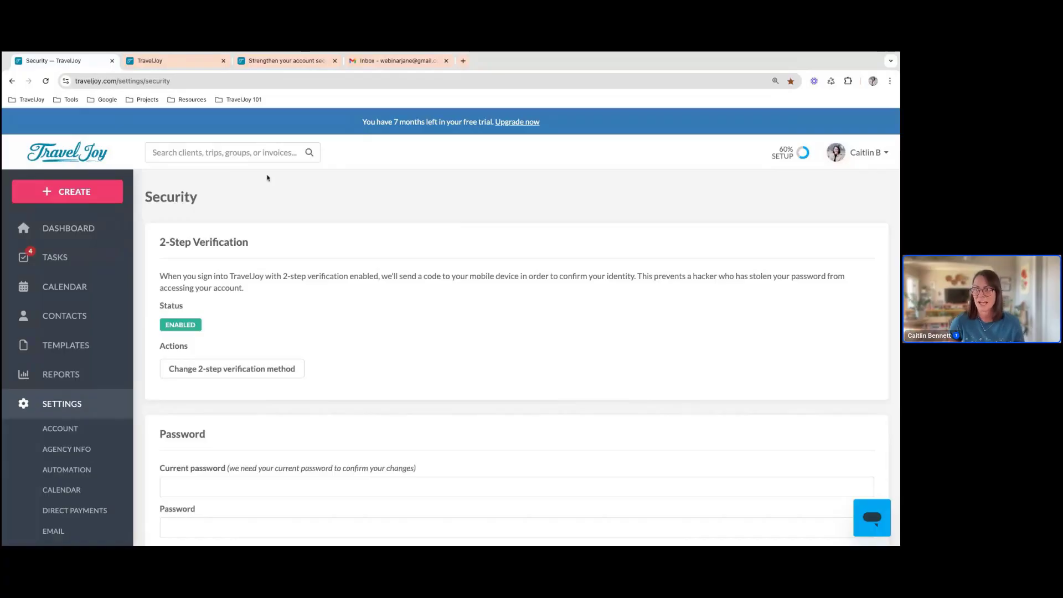
Switch to the help article on 2-step verification and read how to set it up with an authenticator app
left_click(278, 64)
scroll(484, 267, "down", 1)
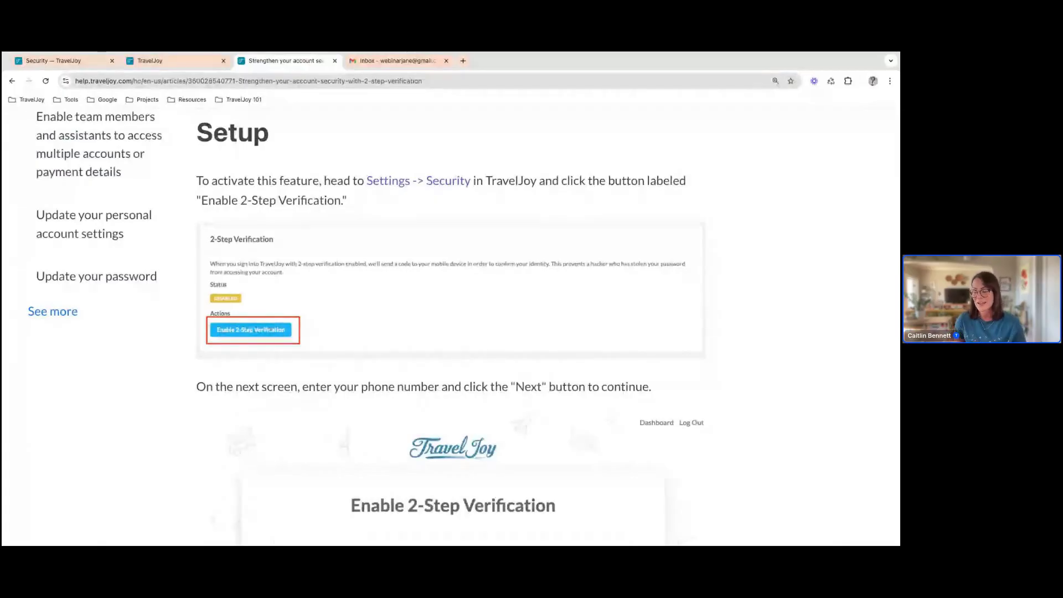
scroll(252, 330, "down", 7)
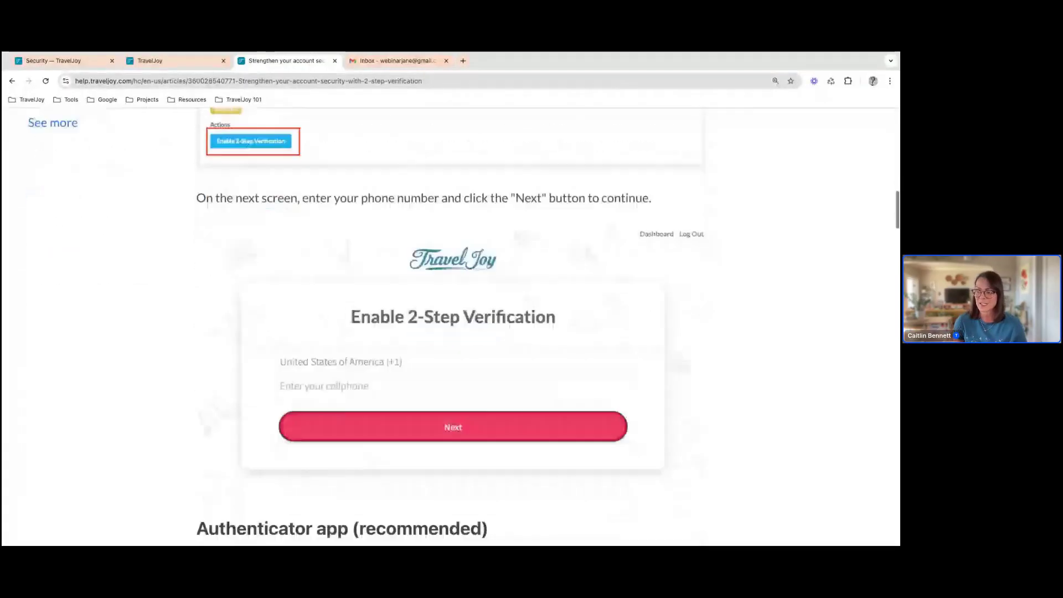
scroll(451, 327, "down", 2)
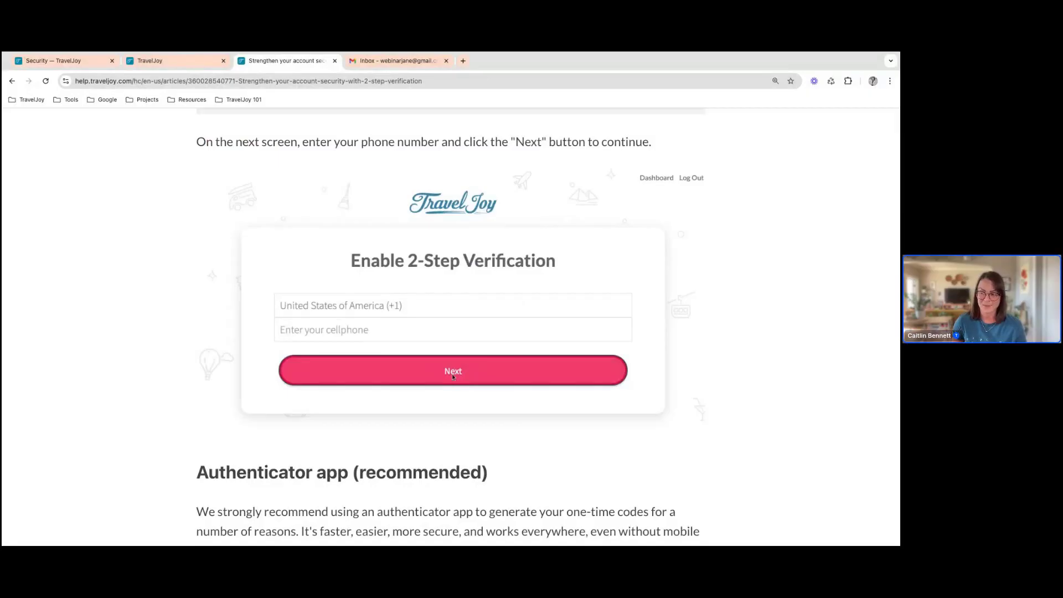
scroll(453, 376, "down", 2)
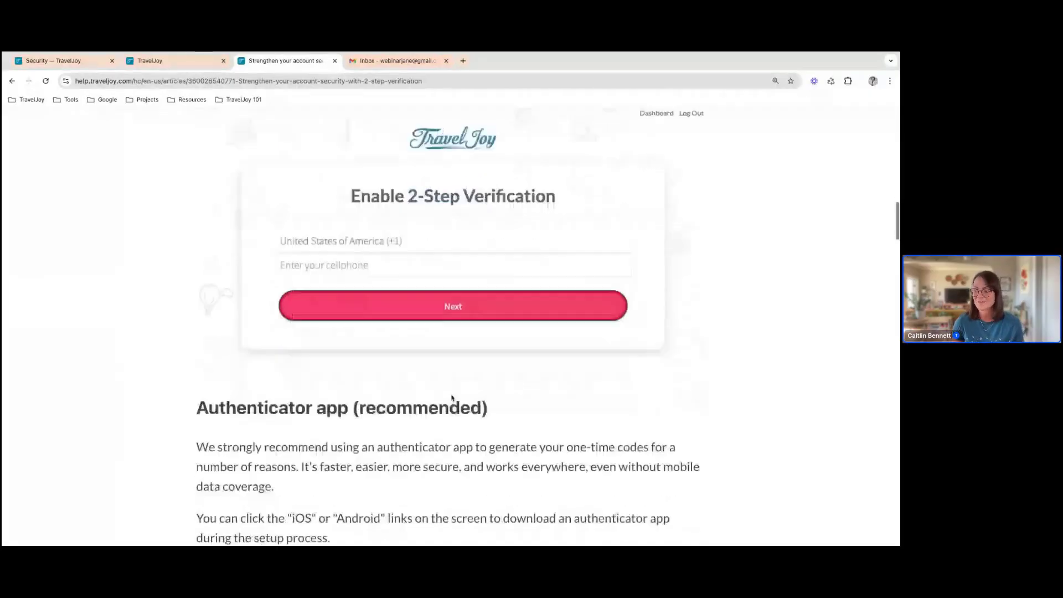
scroll(452, 397, "down", 7)
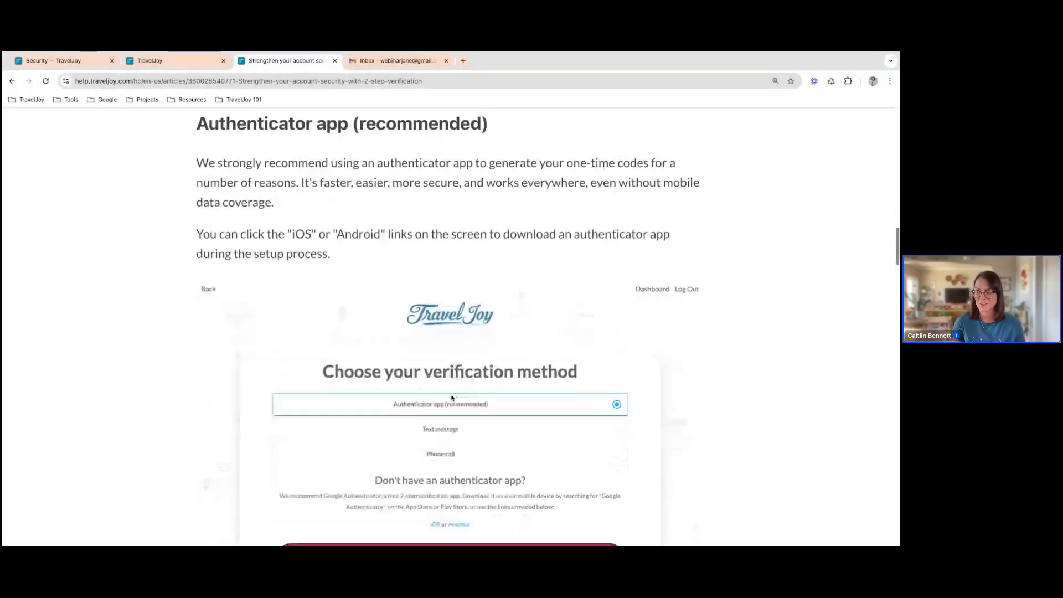
scroll(452, 332, "down", 2)
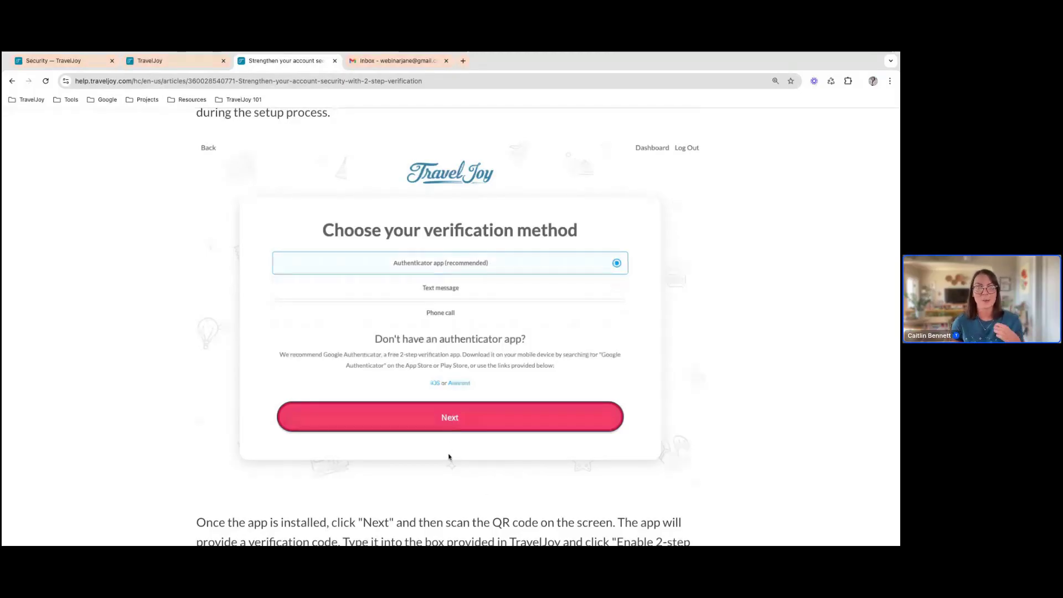
scroll(448, 457, "down", 3)
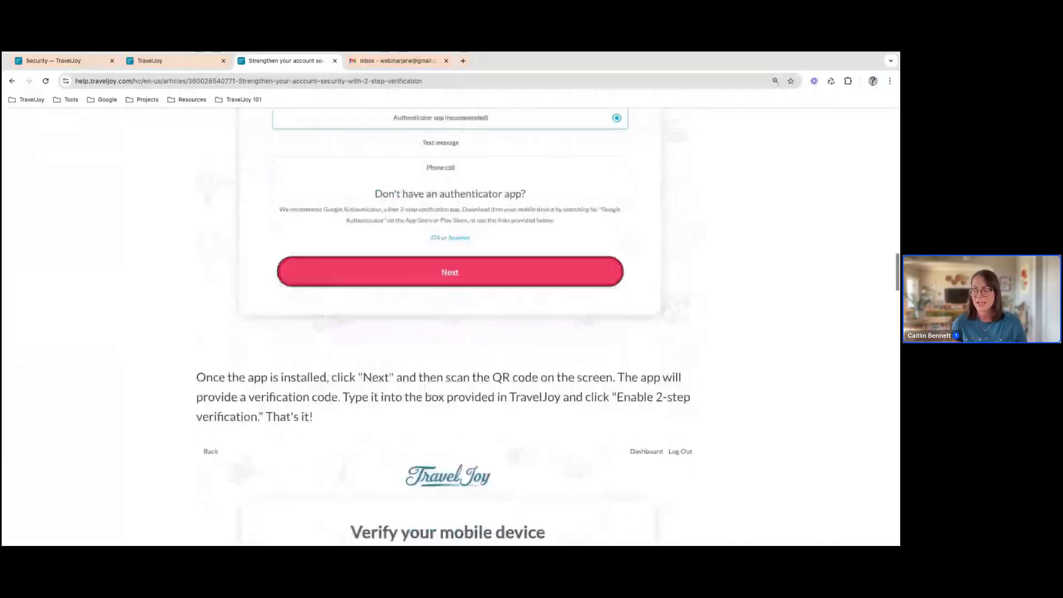
scroll(448, 333, "down", 3)
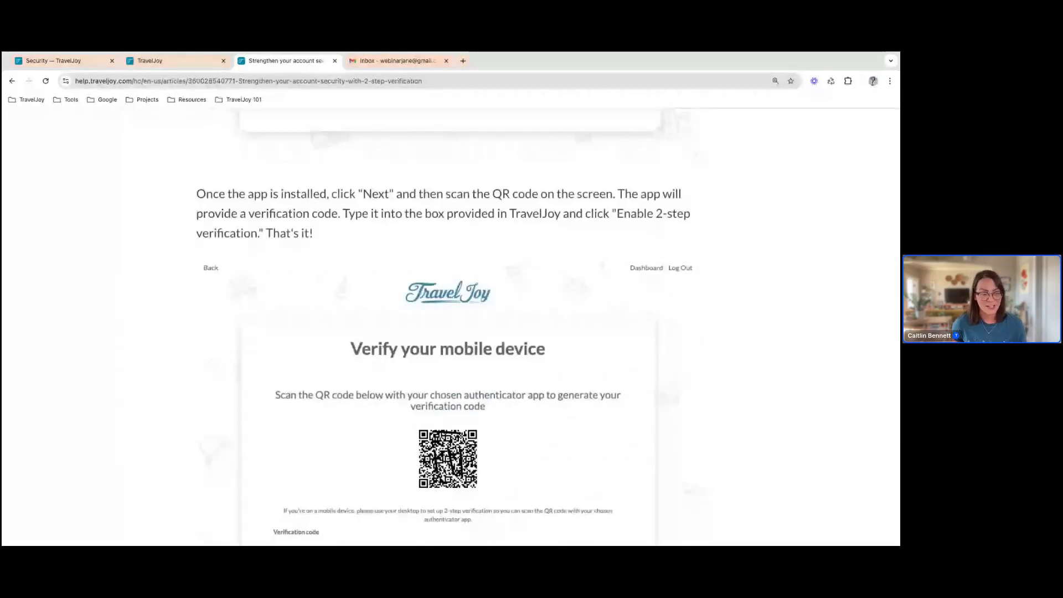
scroll(448, 332, "down", 2)
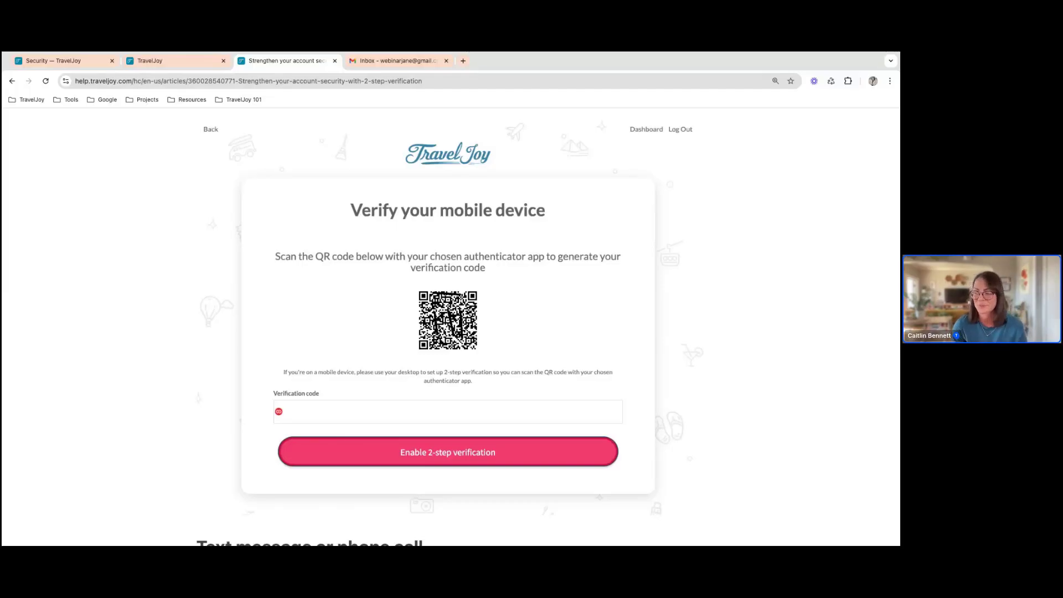
Read the article's sections on text message or phone call verification, changing the method, and logging in with a one-time code
scroll(449, 327, "down", 5)
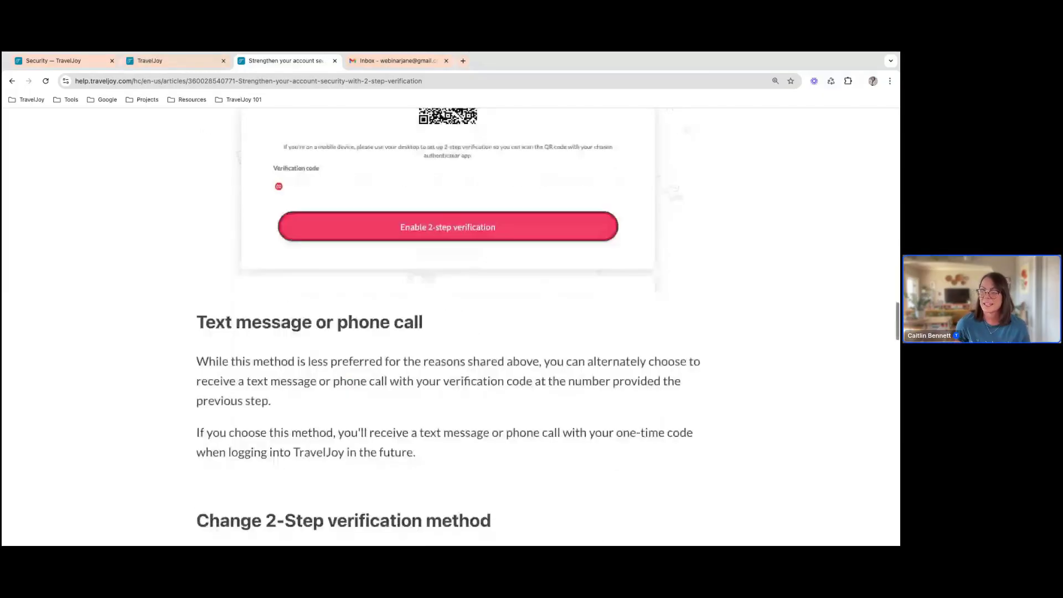
scroll(448, 327, "down", 6)
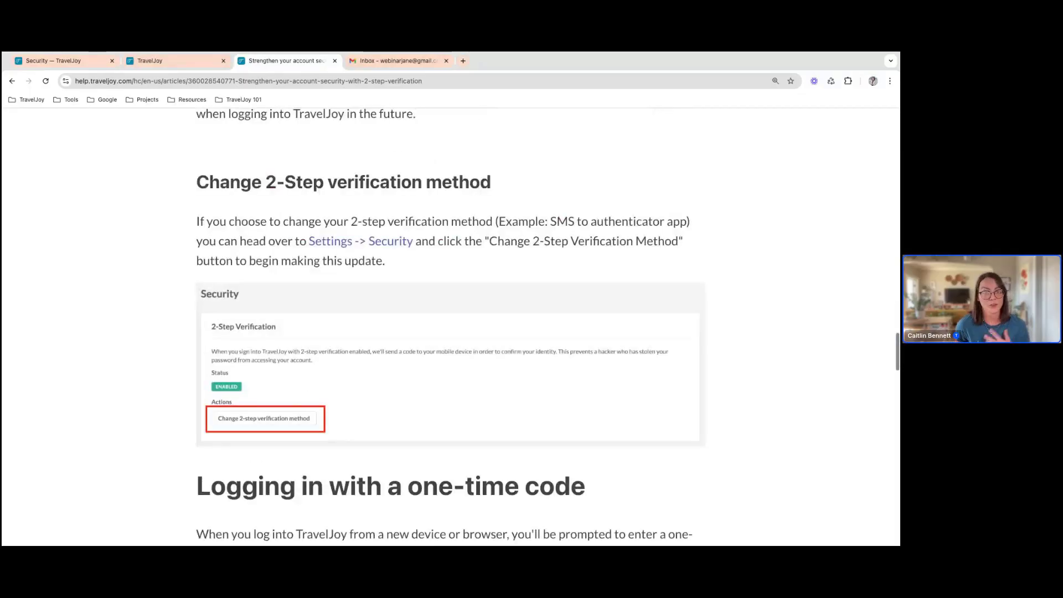
scroll(449, 327, "down", 2)
scroll(449, 327, "down", 6)
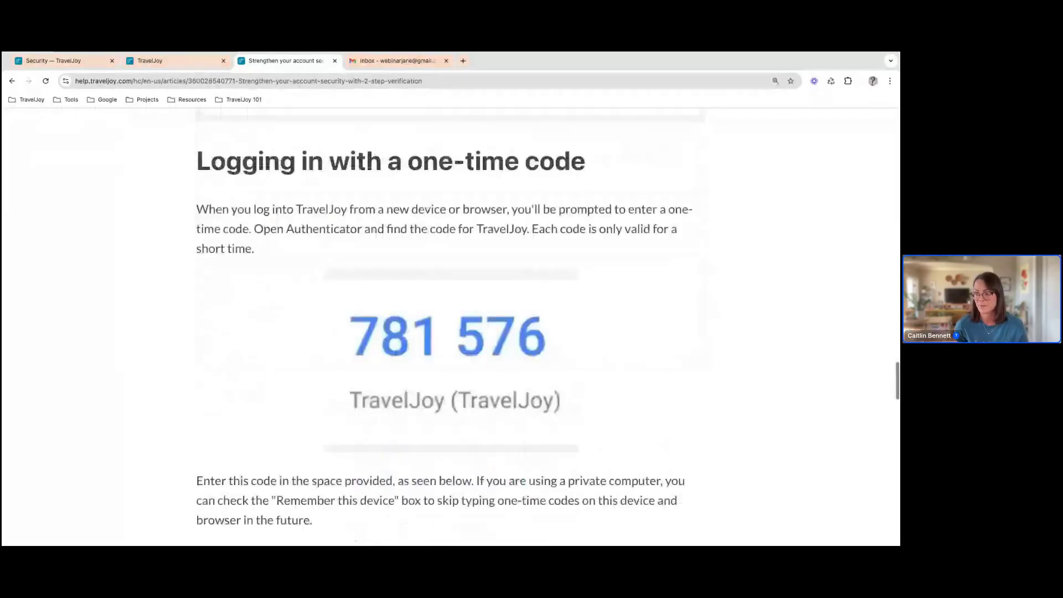
scroll(449, 327, "down", 5)
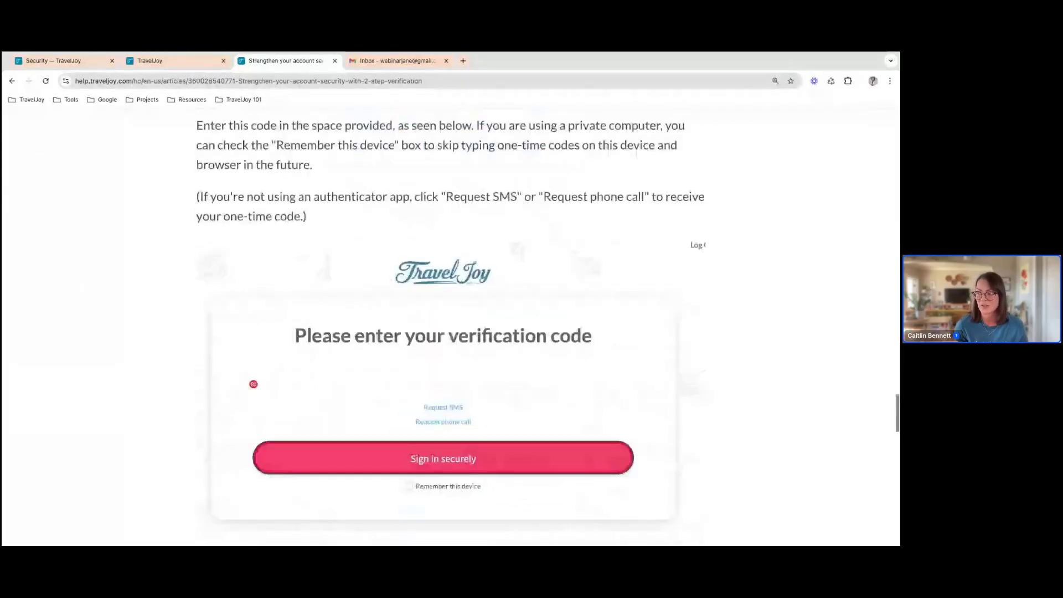
scroll(354, 337, "down", 2)
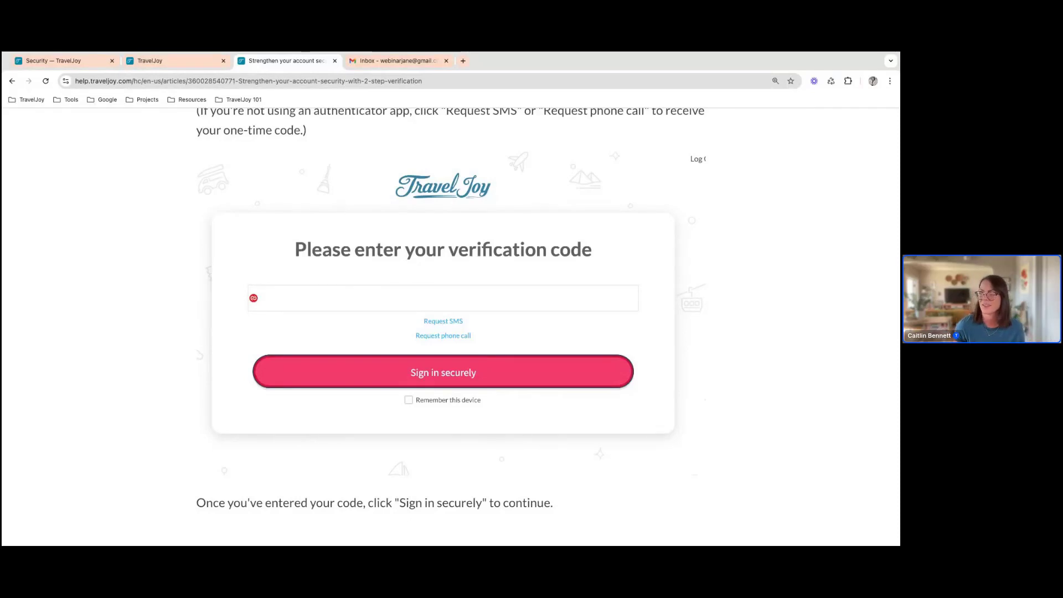
scroll(446, 313, "up", 2)
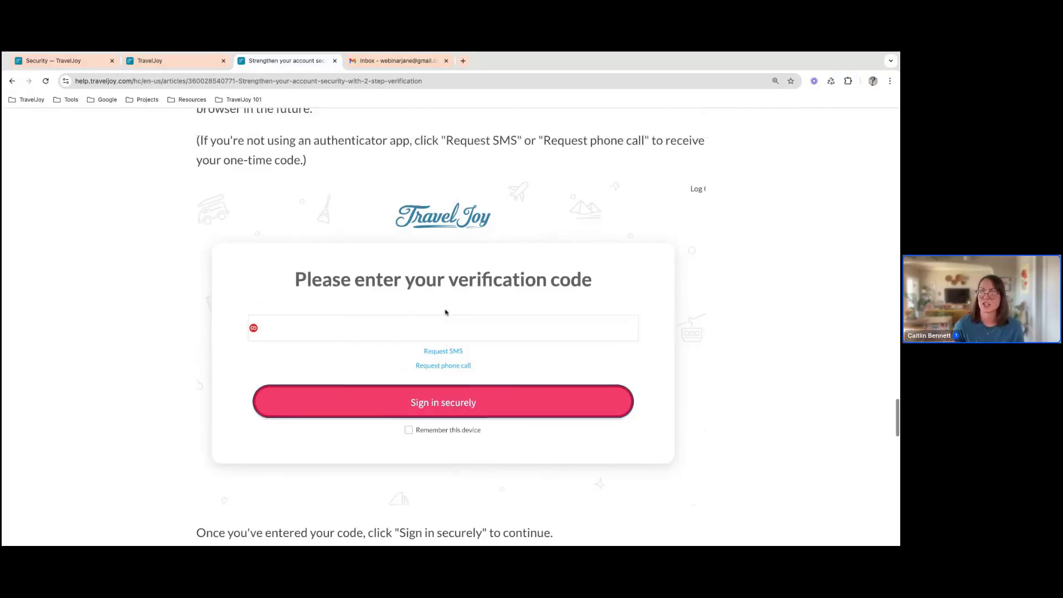
scroll(446, 313, "up", 1)
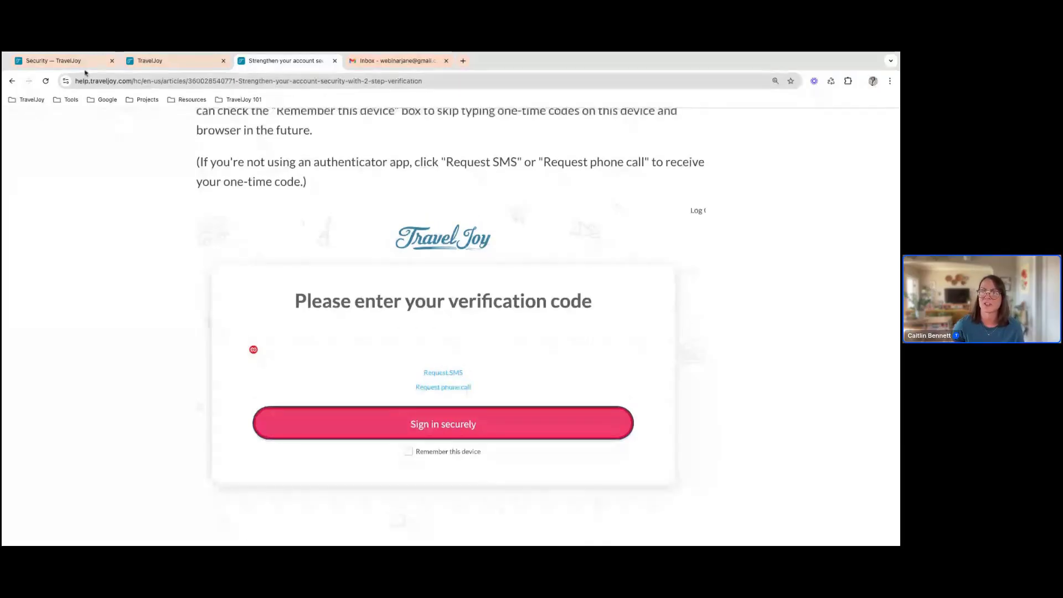
Revisit the Security settings page, return to the 2-step verification help article, and select its web address
left_click(86, 63)
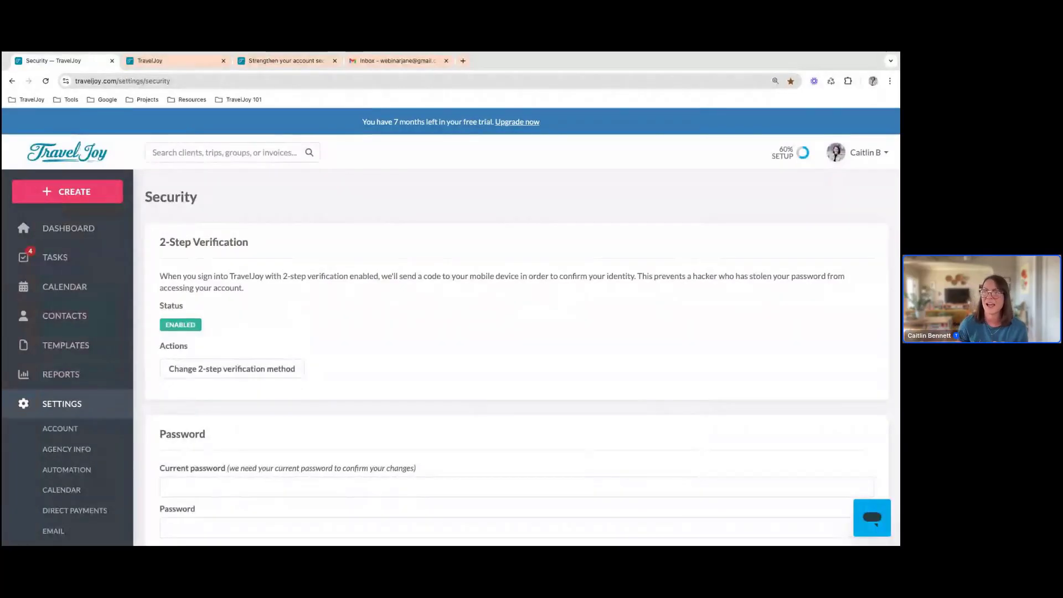
left_click(309, 71)
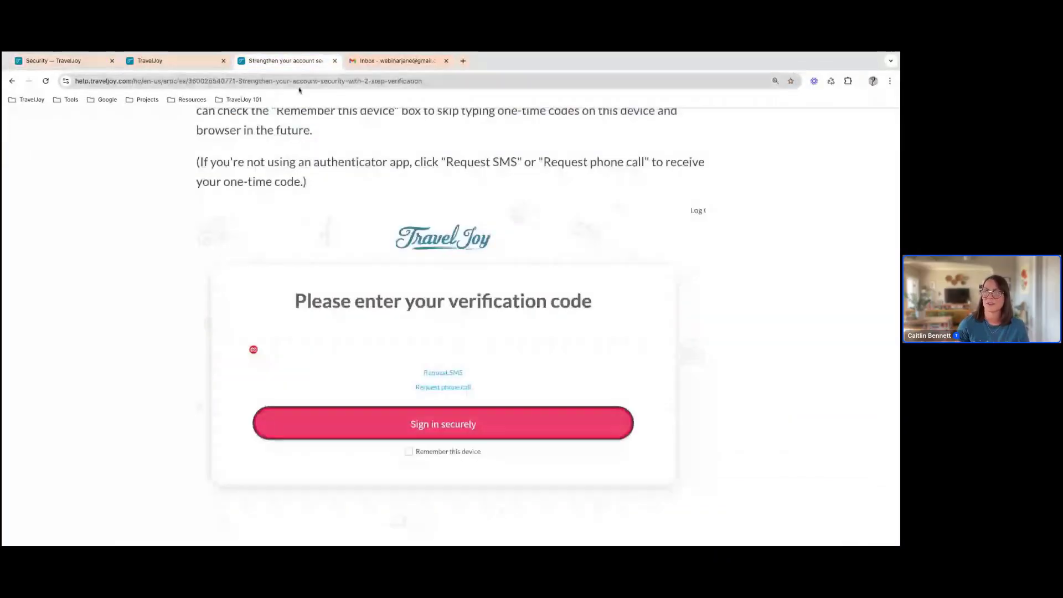
left_click(299, 82)
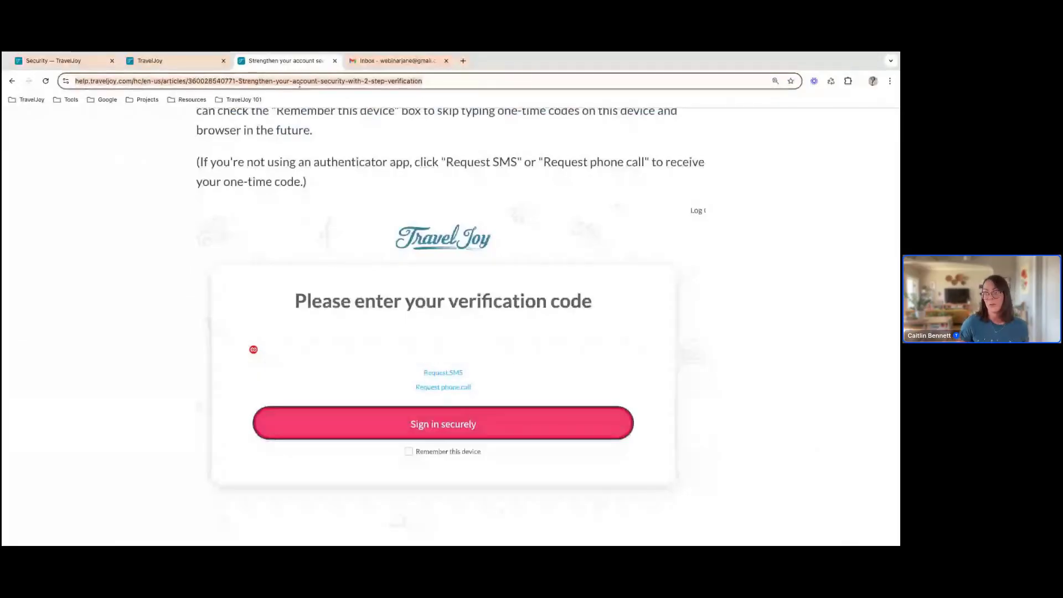
left_click(150, 194)
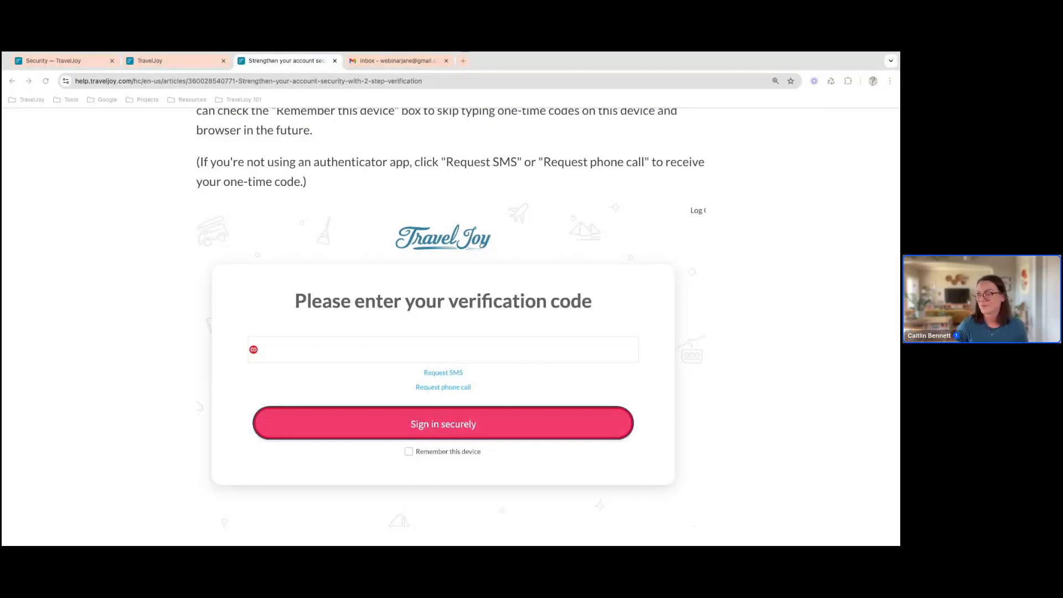
Close the 2-step verification help article and return to the Security settings page
left_click(334, 60)
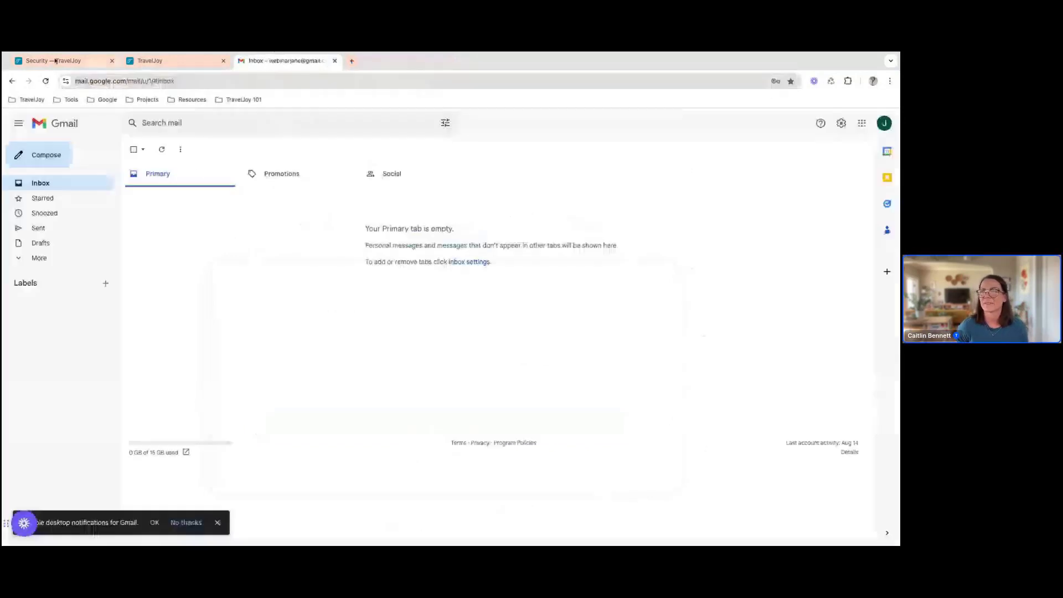
left_click(55, 61)
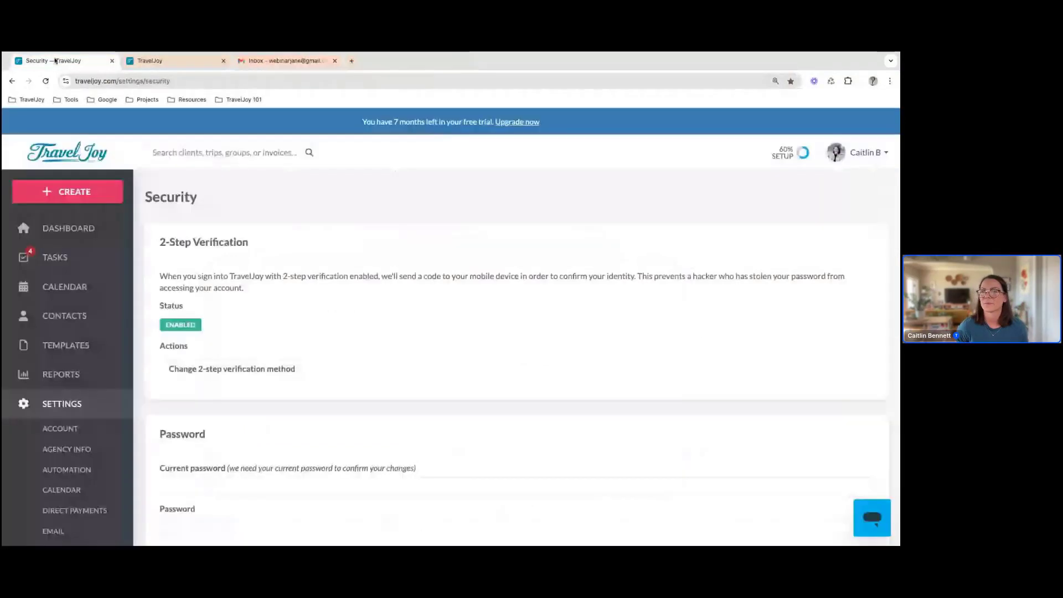
Return to the dashboard, start creating a trip, and look over the fields for the primary traveler and trip name
left_click(68, 233)
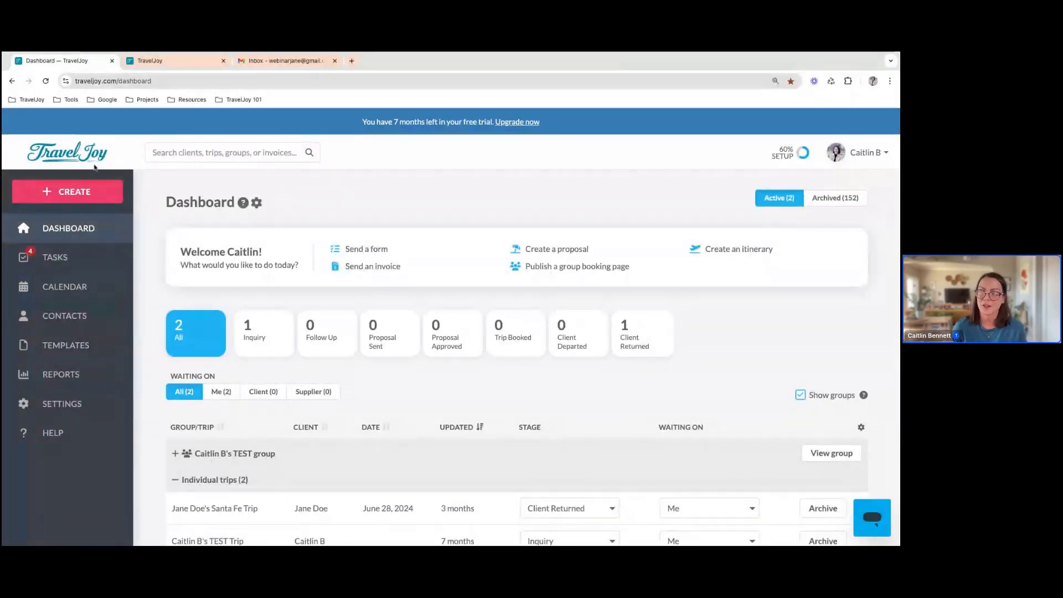
left_click(74, 198)
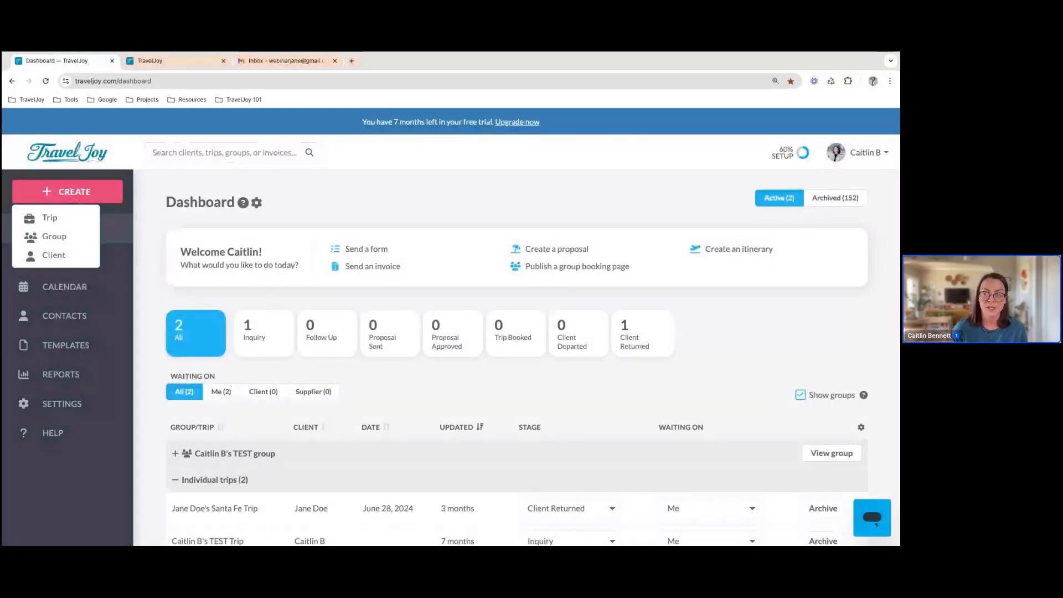
left_click(65, 219)
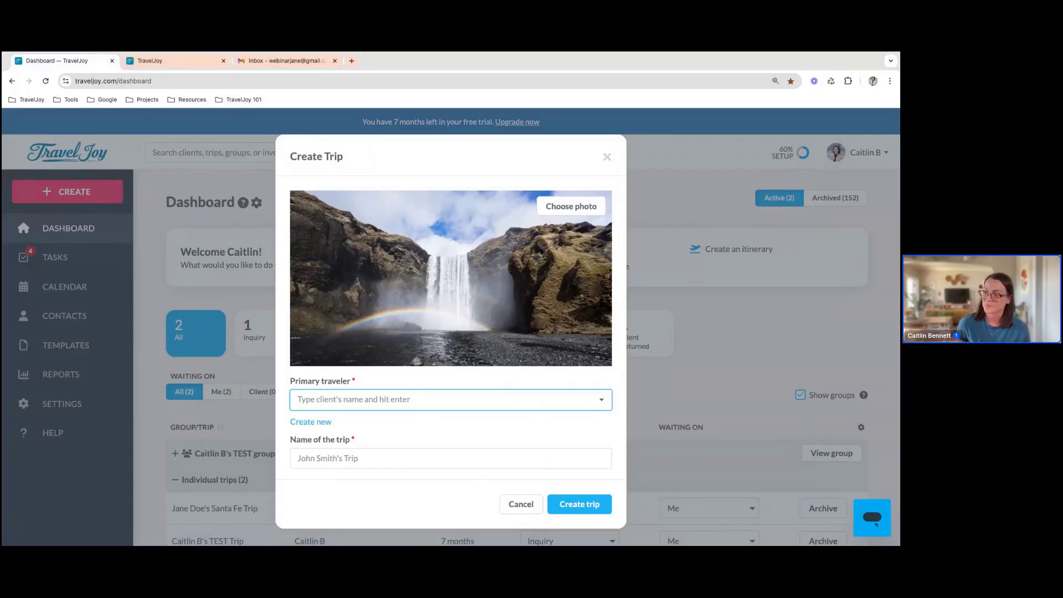
scroll(441, 373, "down", 2)
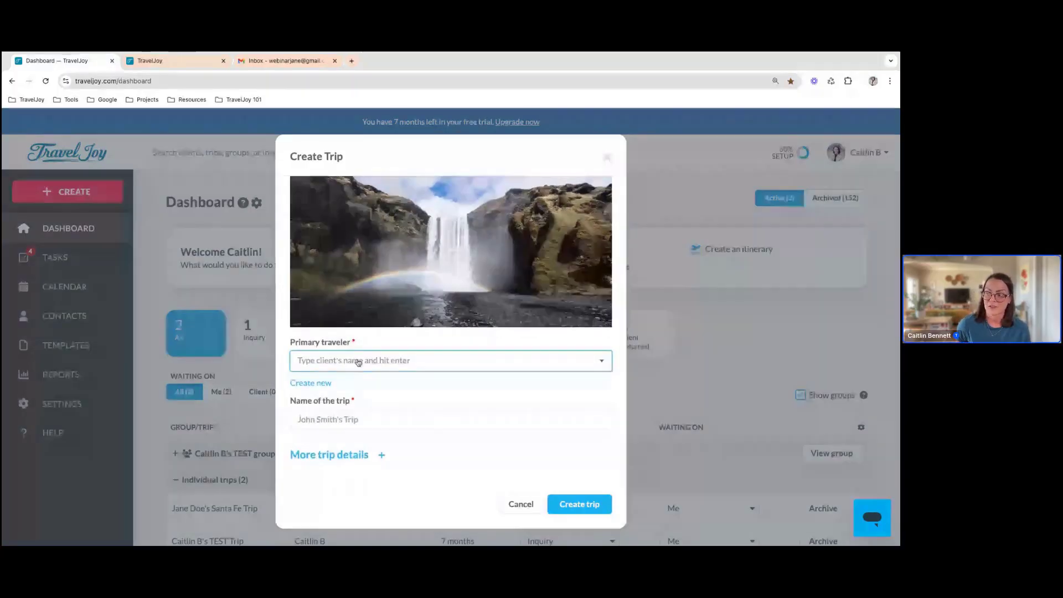
scroll(387, 365, "up", 1)
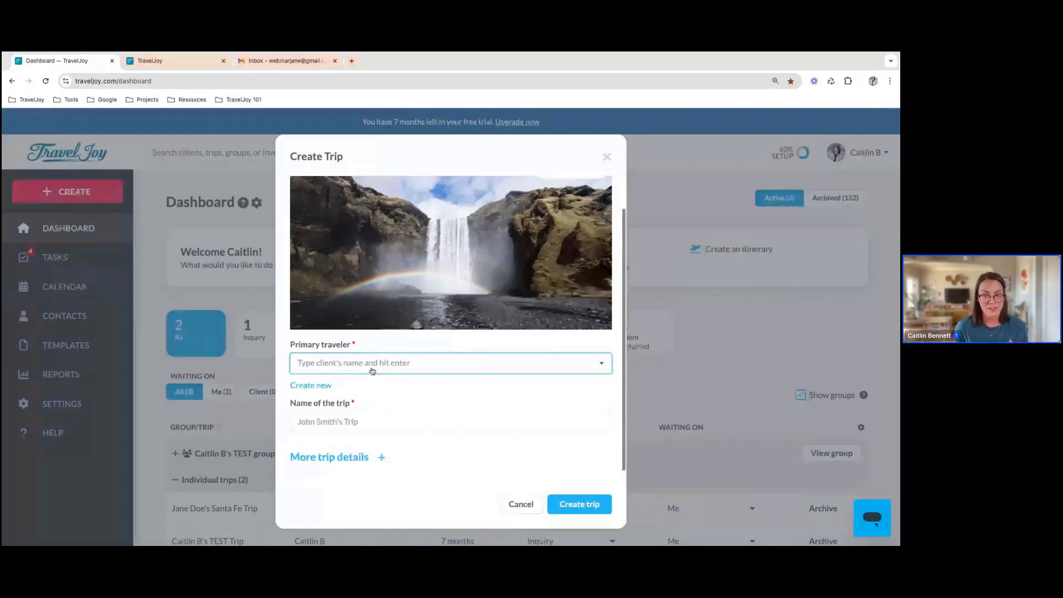
scroll(372, 372, "down", 1)
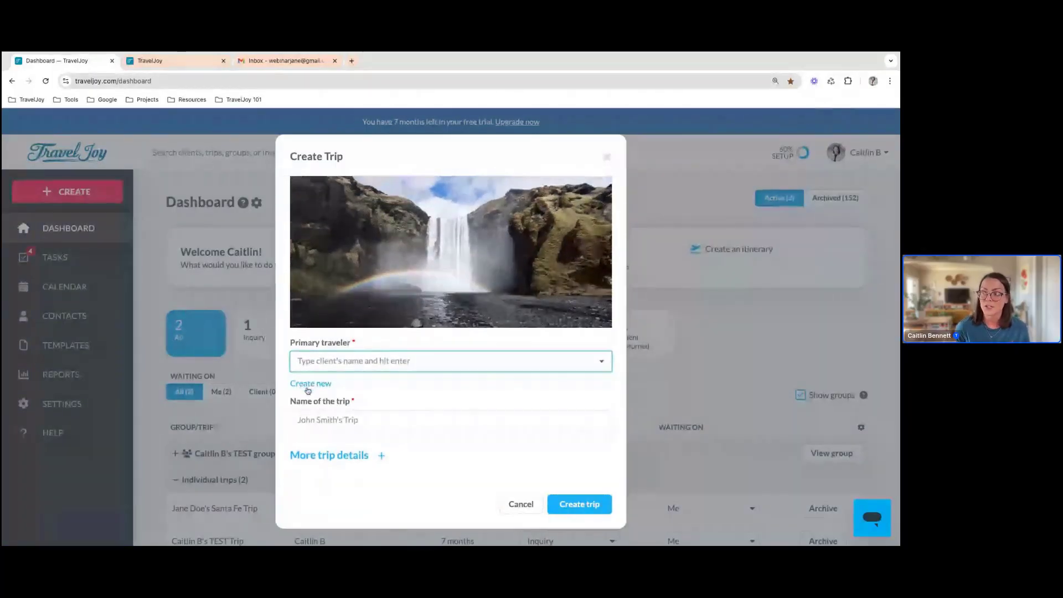
Look over the new client fields offered for the primary traveler, and close them without adding a client
left_click(310, 385)
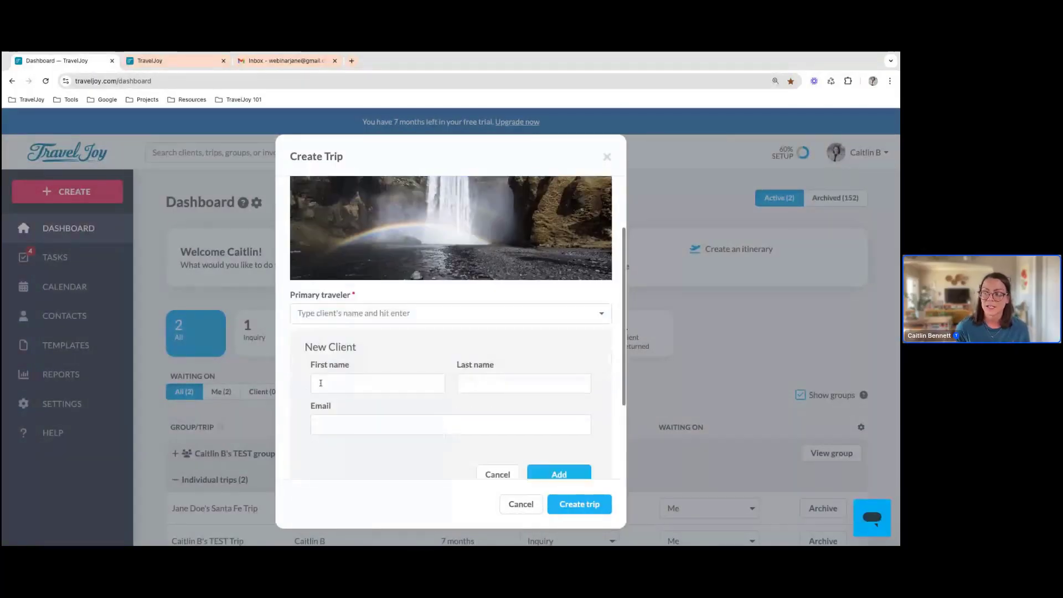
scroll(470, 389, "down", 1)
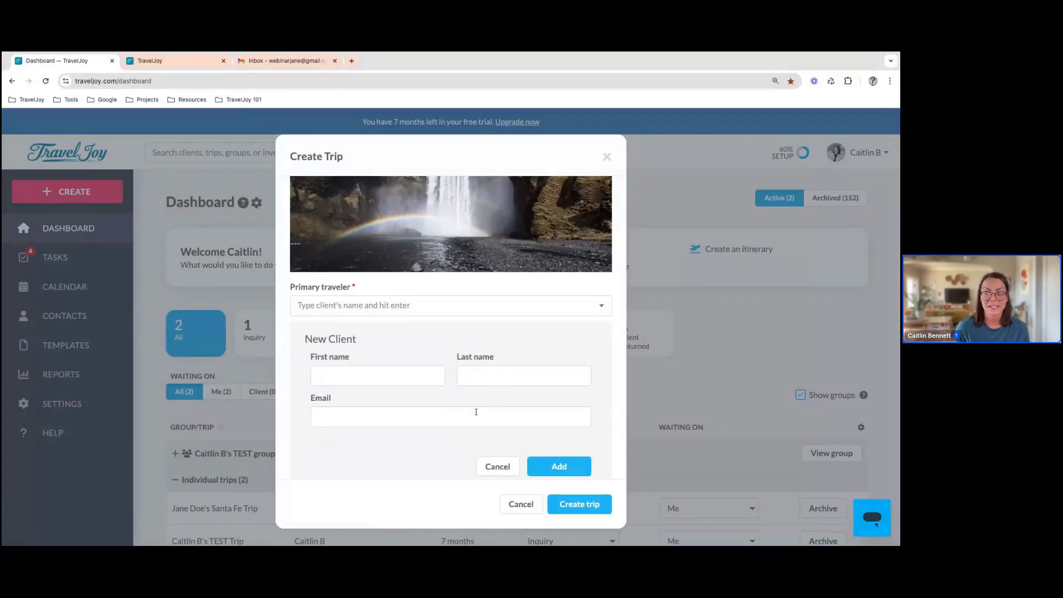
scroll(477, 412, "down", 1)
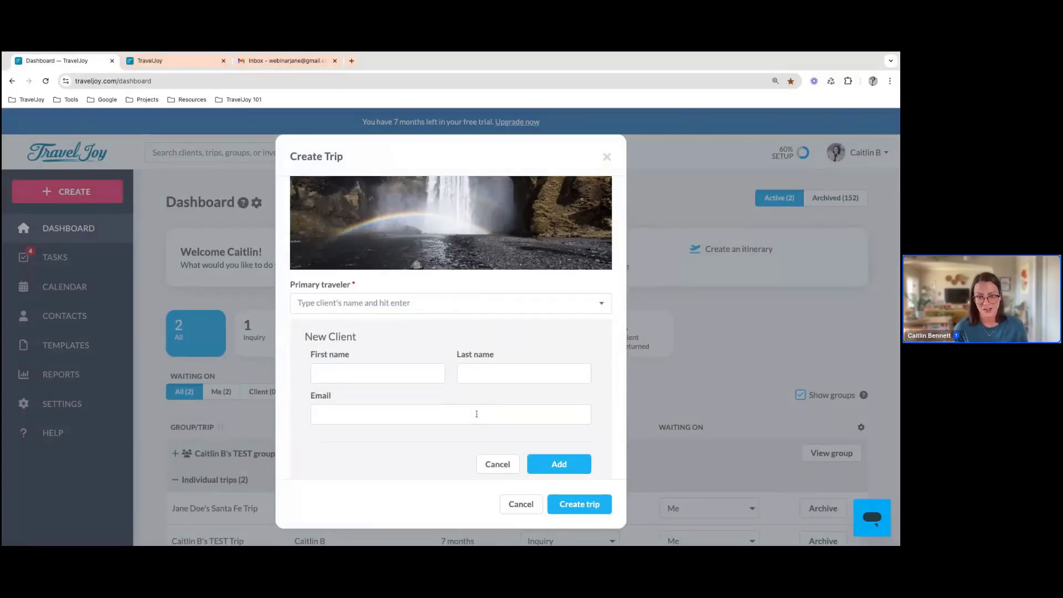
left_click(502, 466)
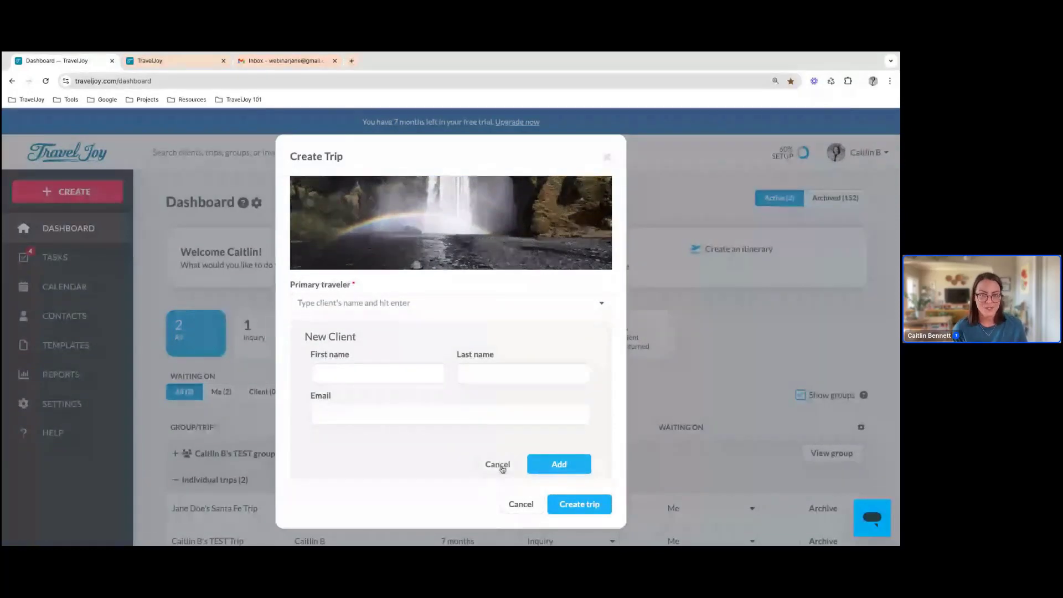
left_click(501, 467)
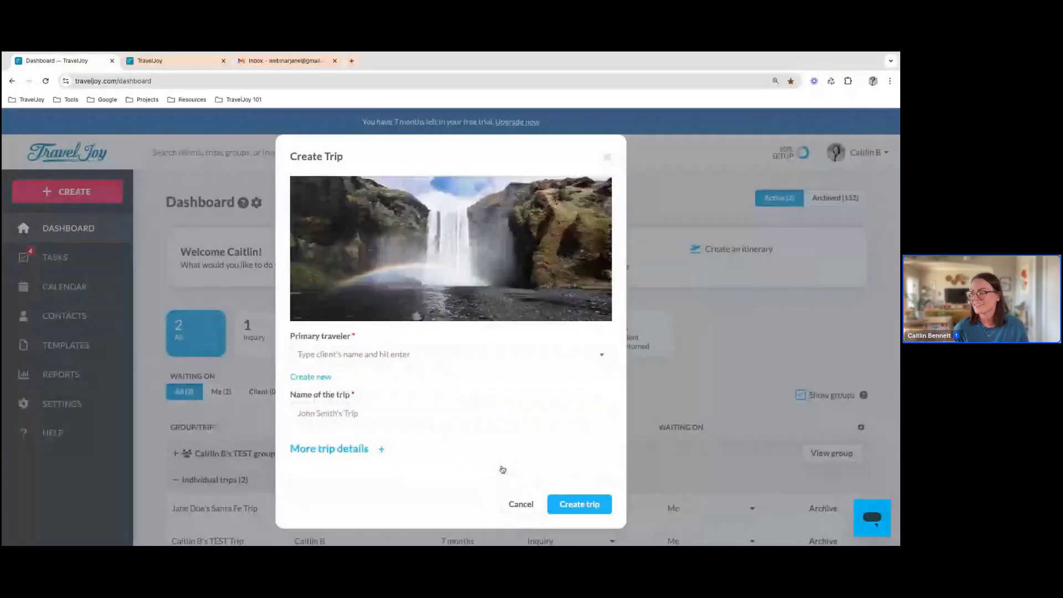
Choose the last existing client in the list as primary traveler and create the trip with its suggested name
left_click(447, 358)
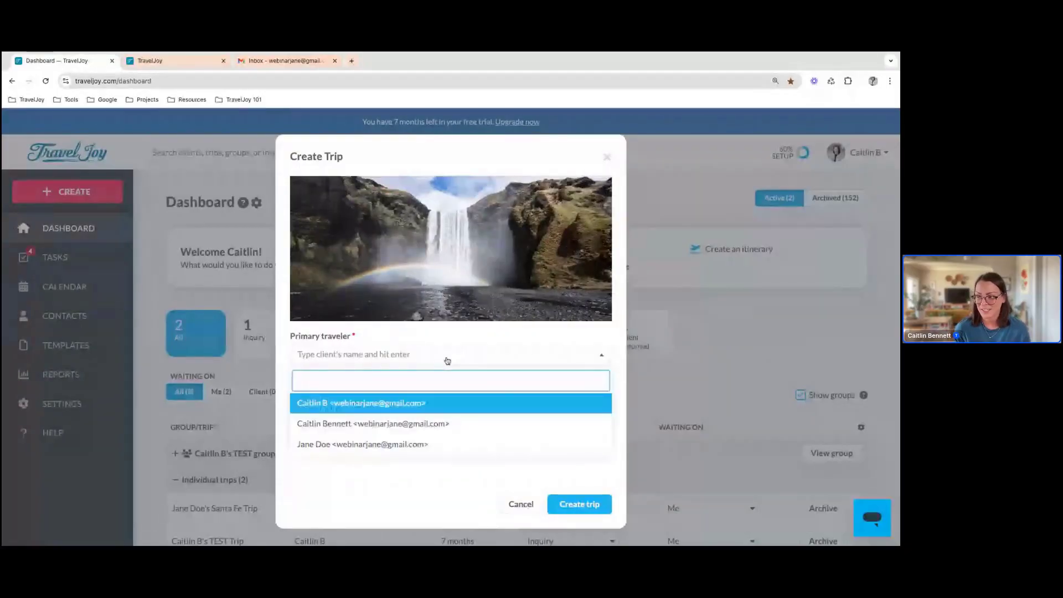
left_click(439, 445)
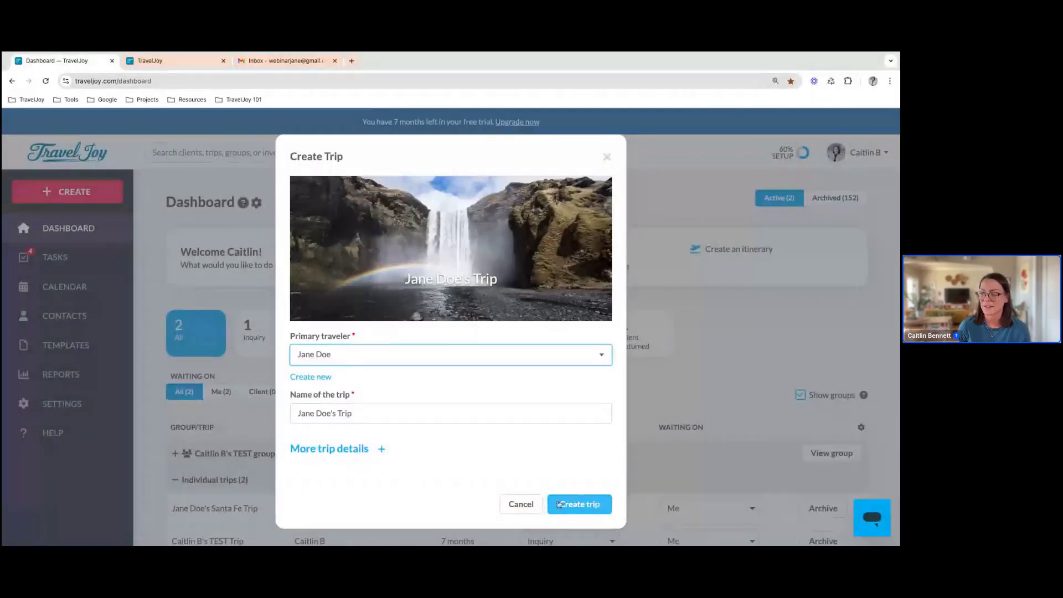
left_click(580, 509)
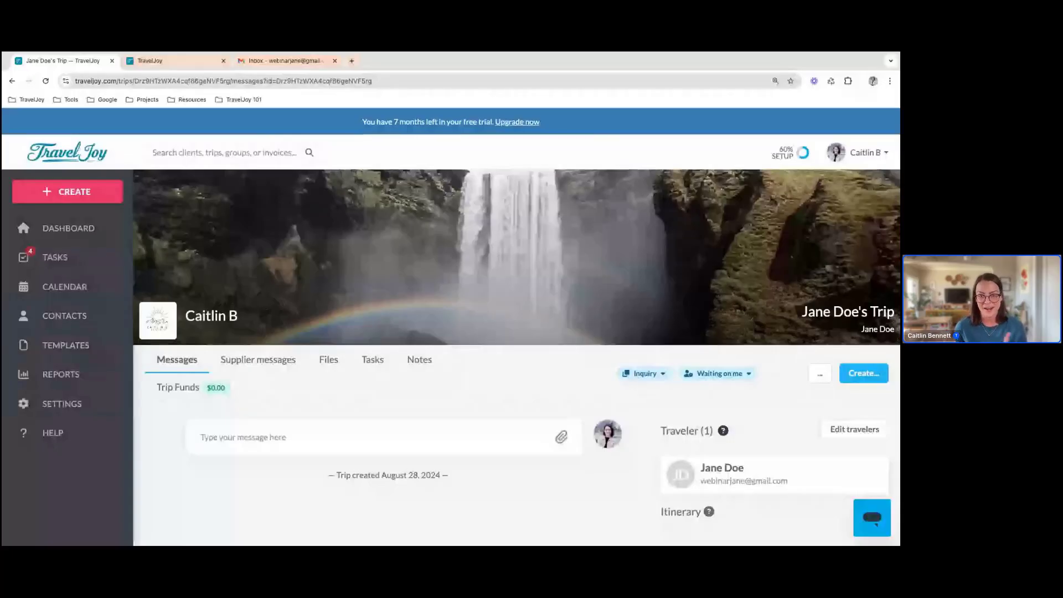
Start a form for the new trip with Client Inquiry (default), addressed to the primary traveler, and proceed to its email review
scroll(788, 449, "down", 1)
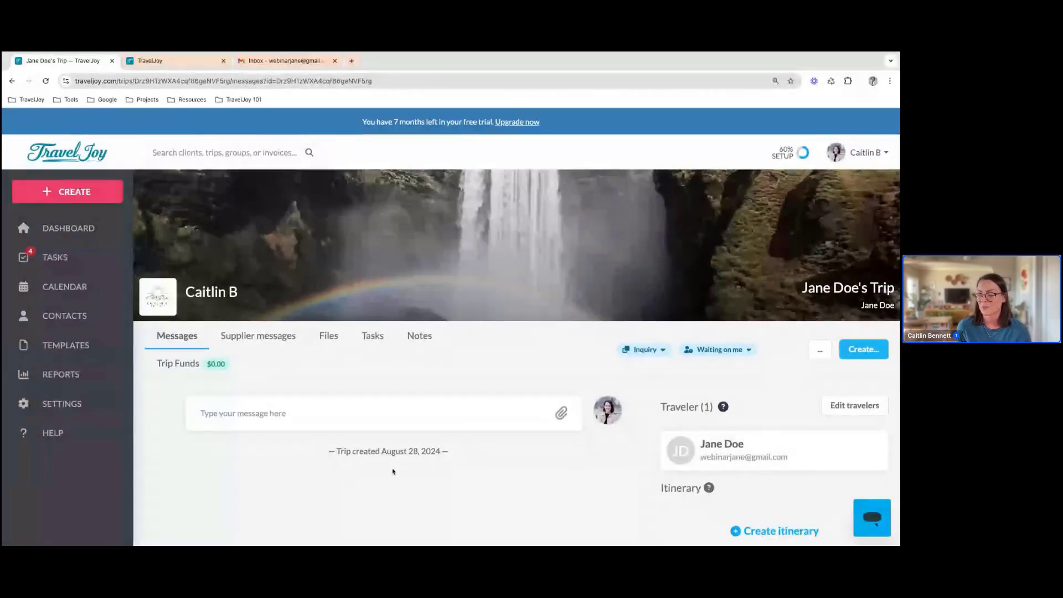
scroll(444, 444, "up", 1)
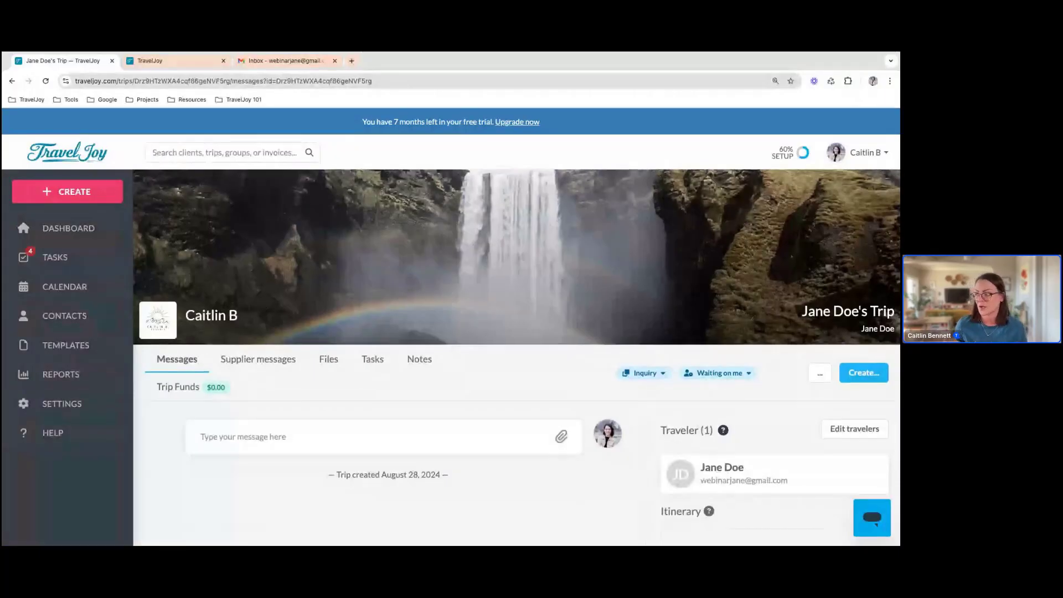
scroll(516, 356, "down", 5)
scroll(517, 357, "up", 1)
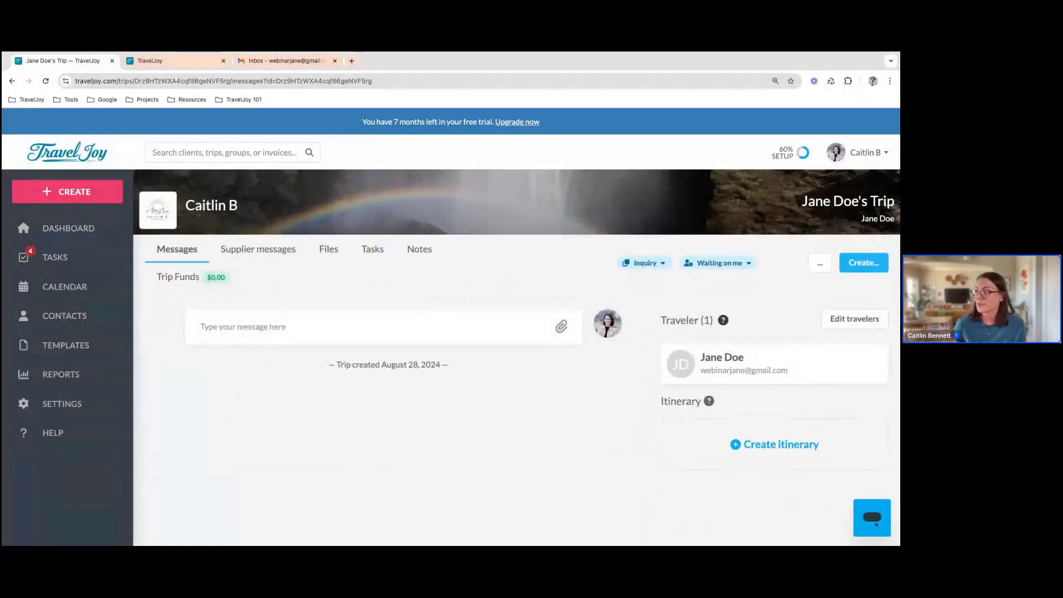
left_click(854, 272)
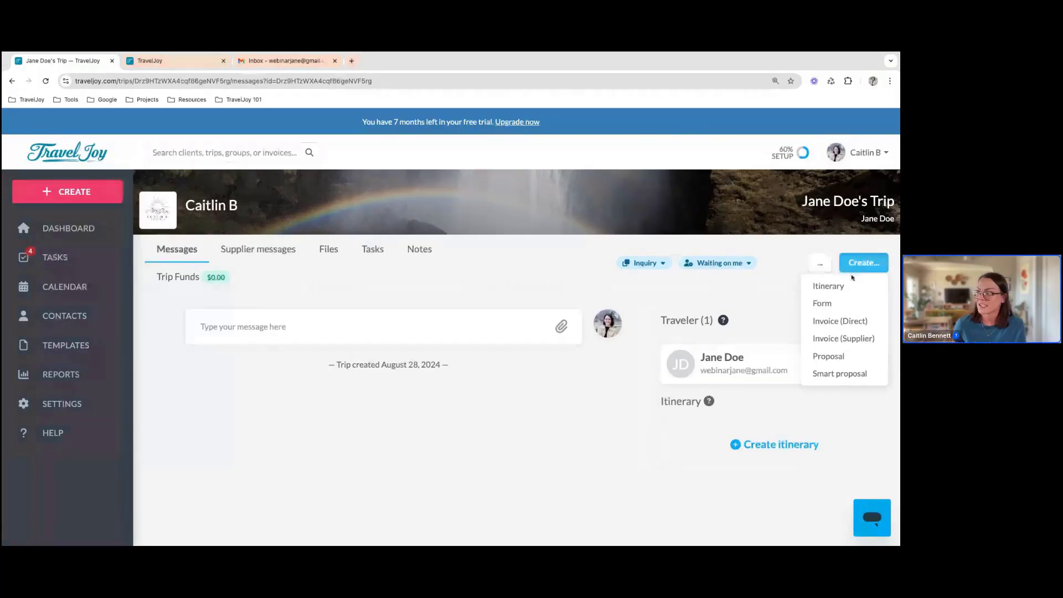
left_click(845, 306)
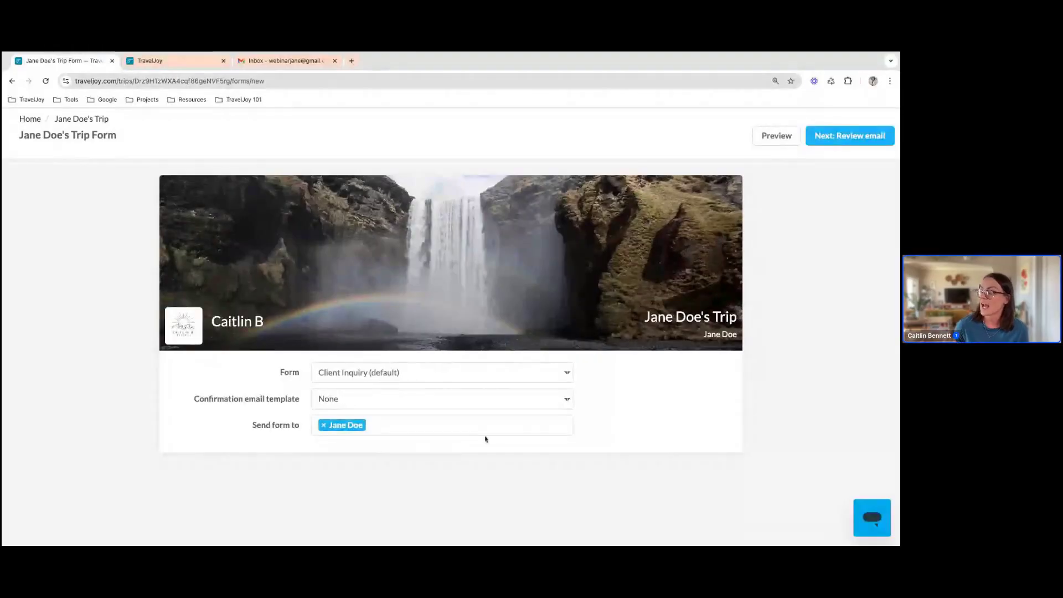
left_click(838, 142)
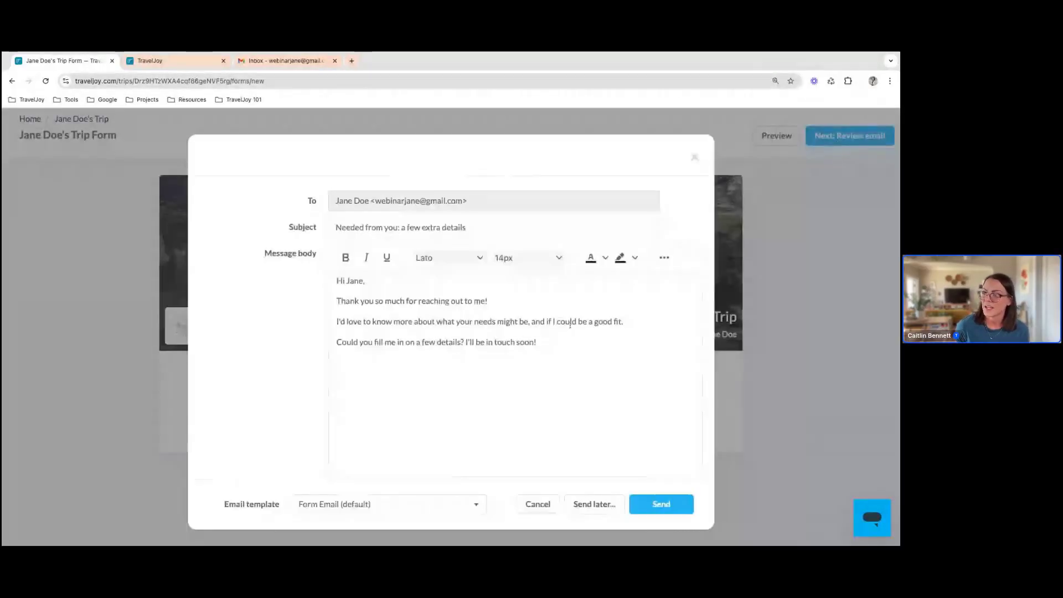
Check the form email's message body, signature and attachment option, send it, and view the sent message in the trip
scroll(569, 325, "down", 1)
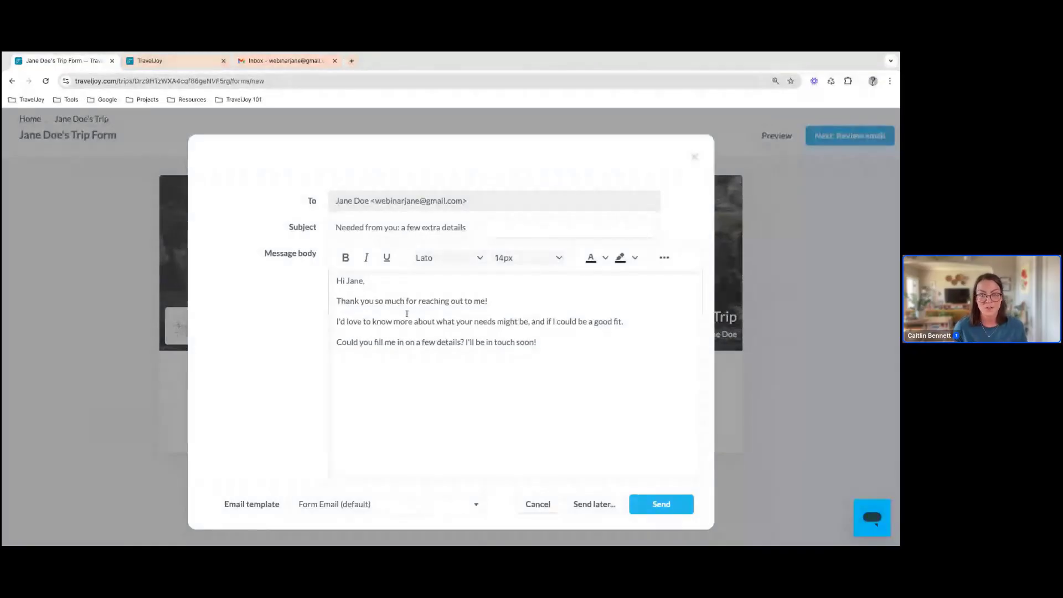
scroll(407, 314, "down", 3)
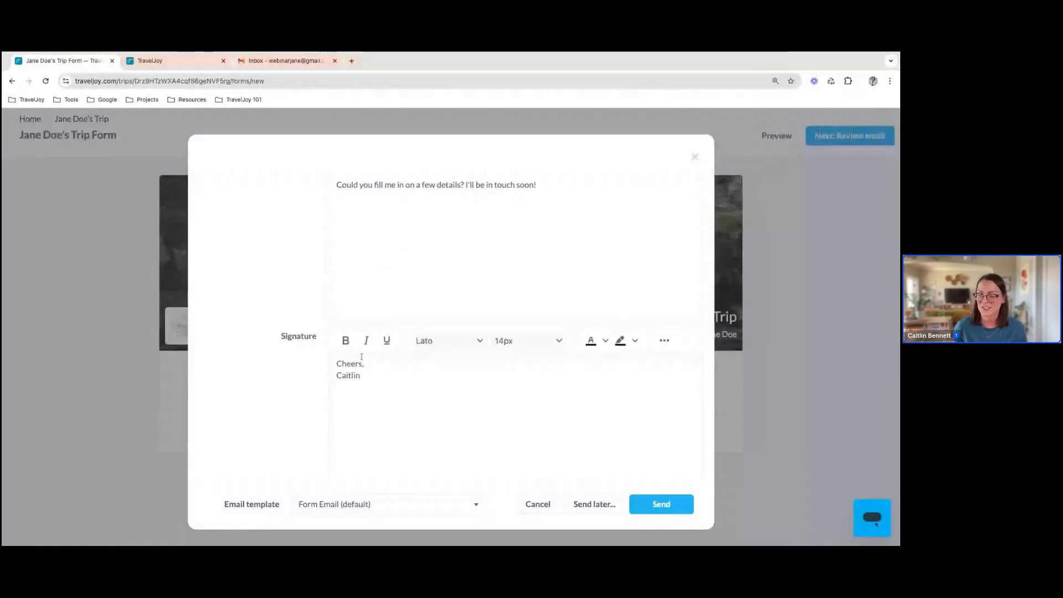
scroll(358, 374, "down", 2)
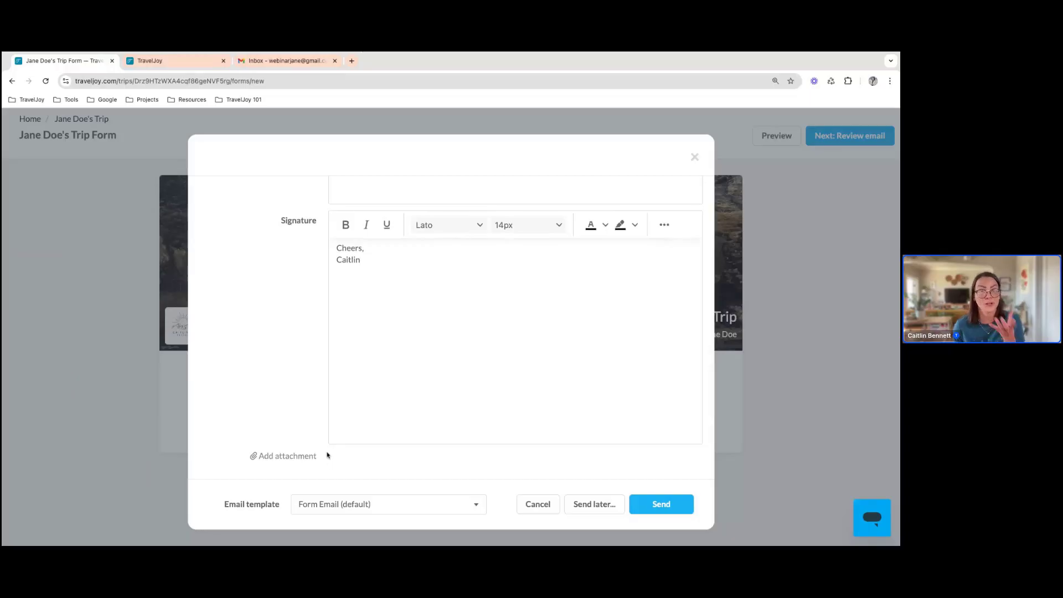
scroll(462, 387, "up", 3)
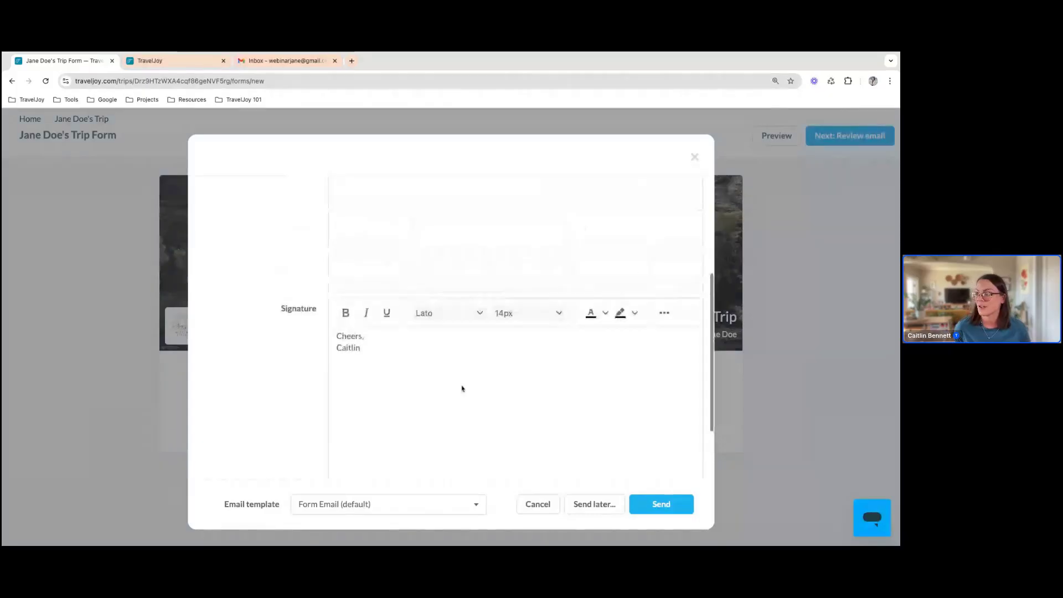
scroll(463, 388, "up", 2)
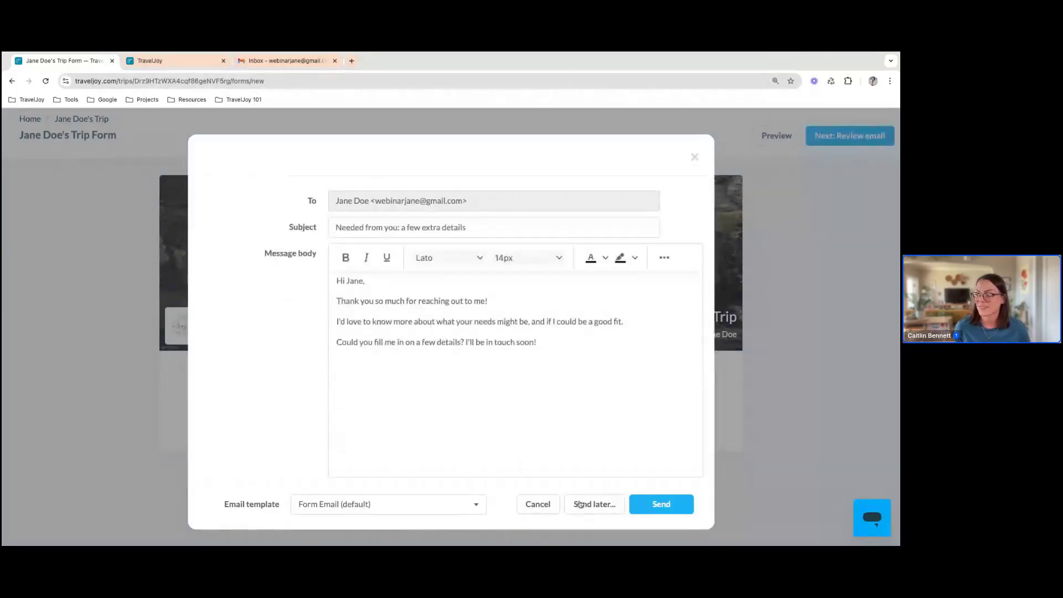
left_click(650, 507)
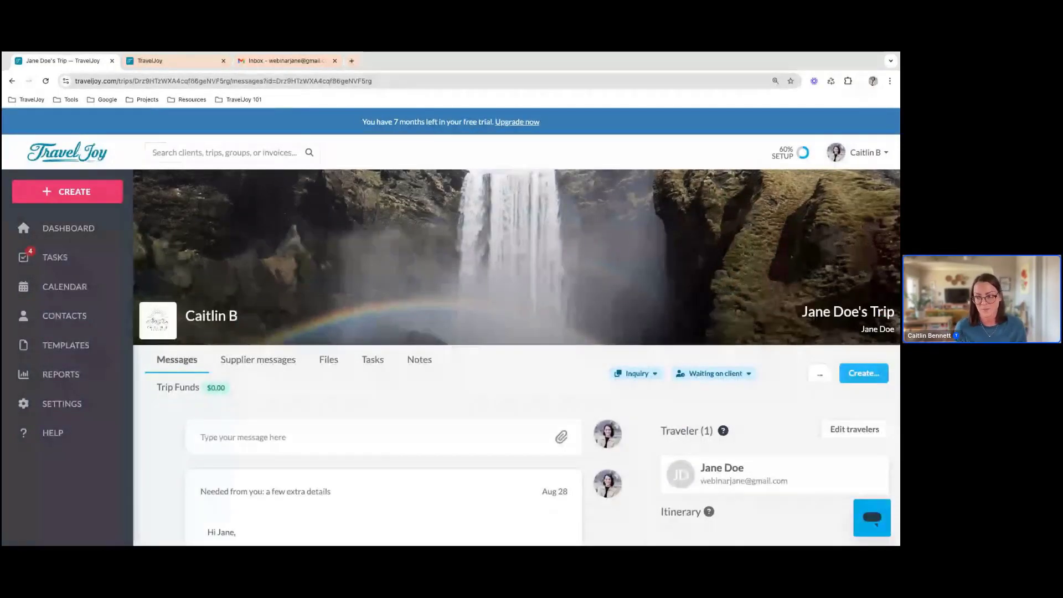
scroll(524, 470, "down", 3)
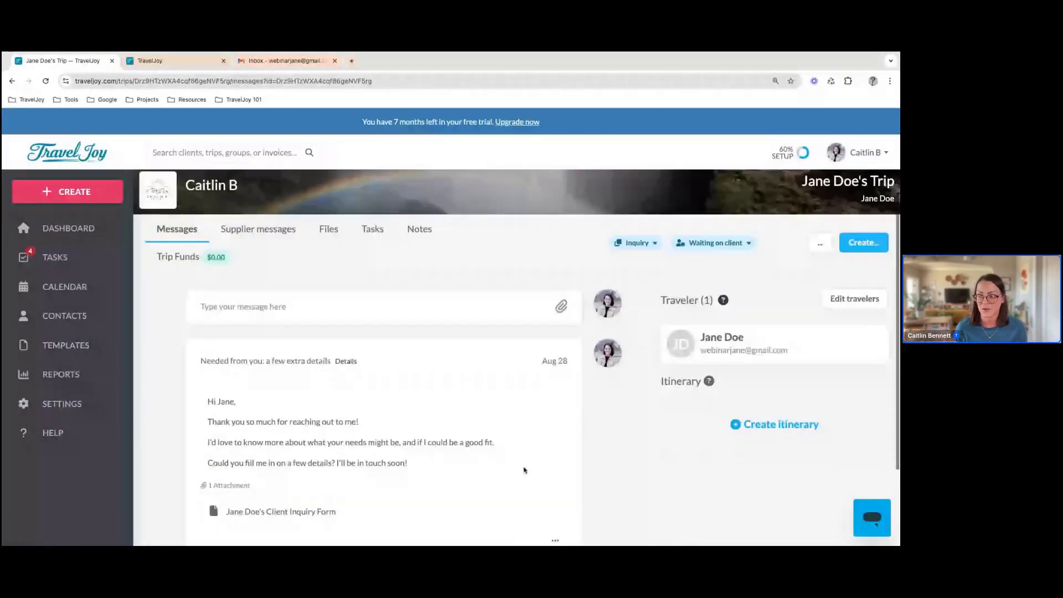
scroll(523, 470, "down", 1)
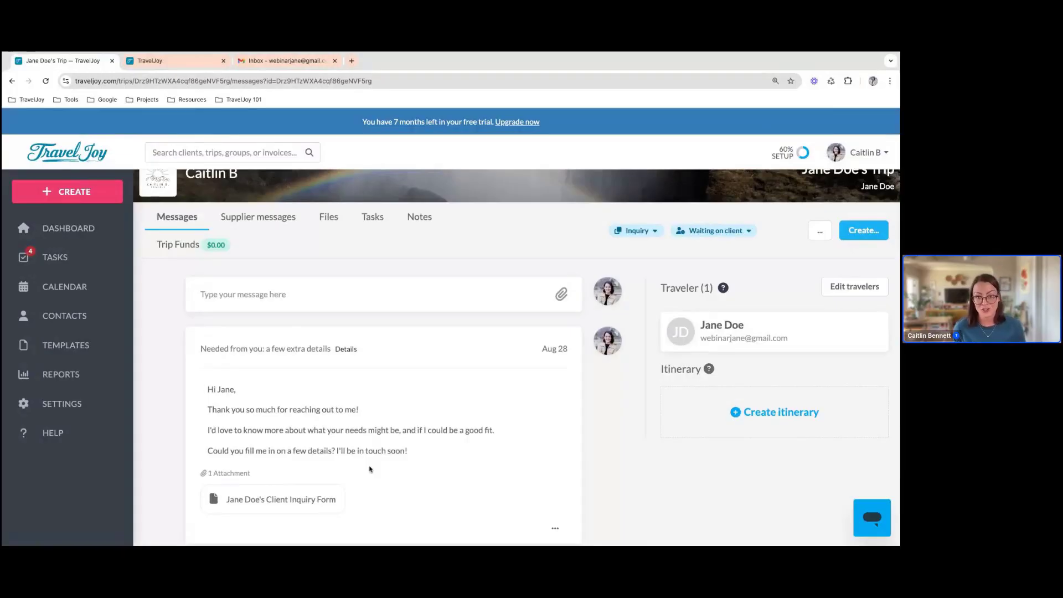
Switch to the client's Gmail inbox, refresh it, and open the trip form from the "Needed from you: a few extra details" email
left_click(265, 62)
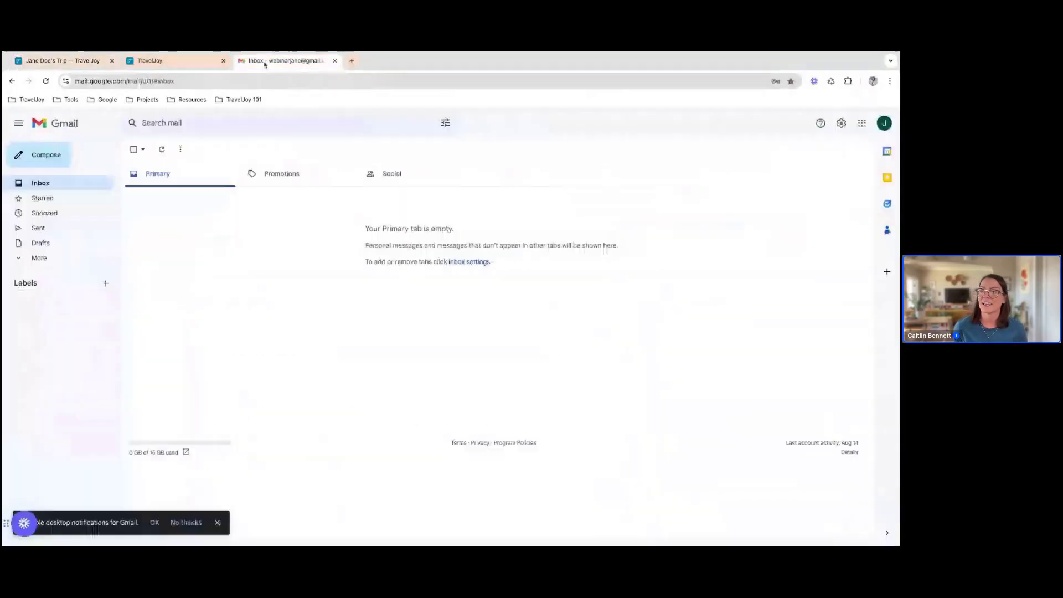
left_click(162, 150)
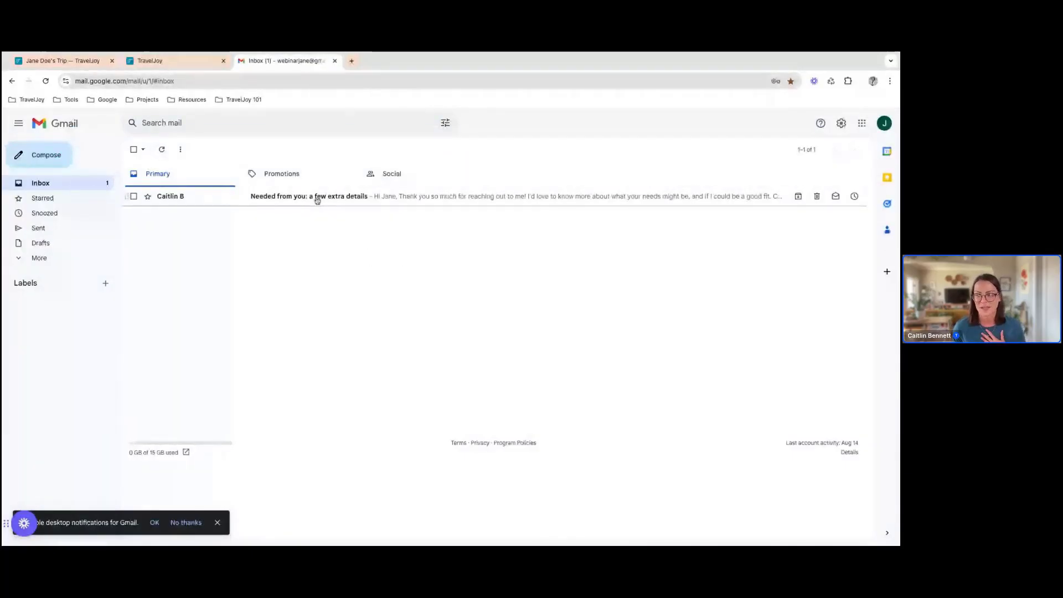
left_click(317, 197)
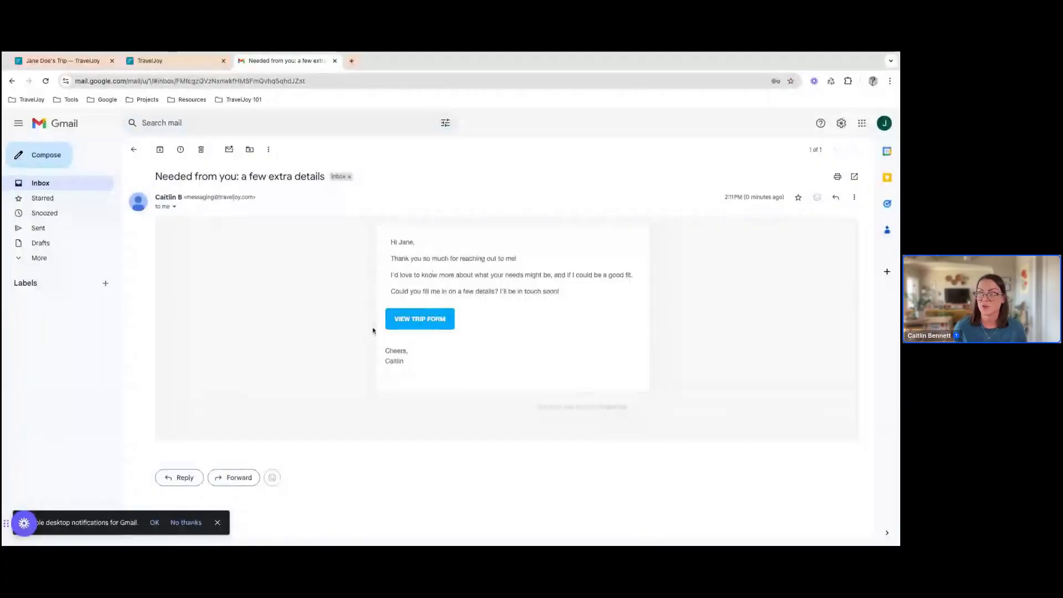
left_click(438, 326)
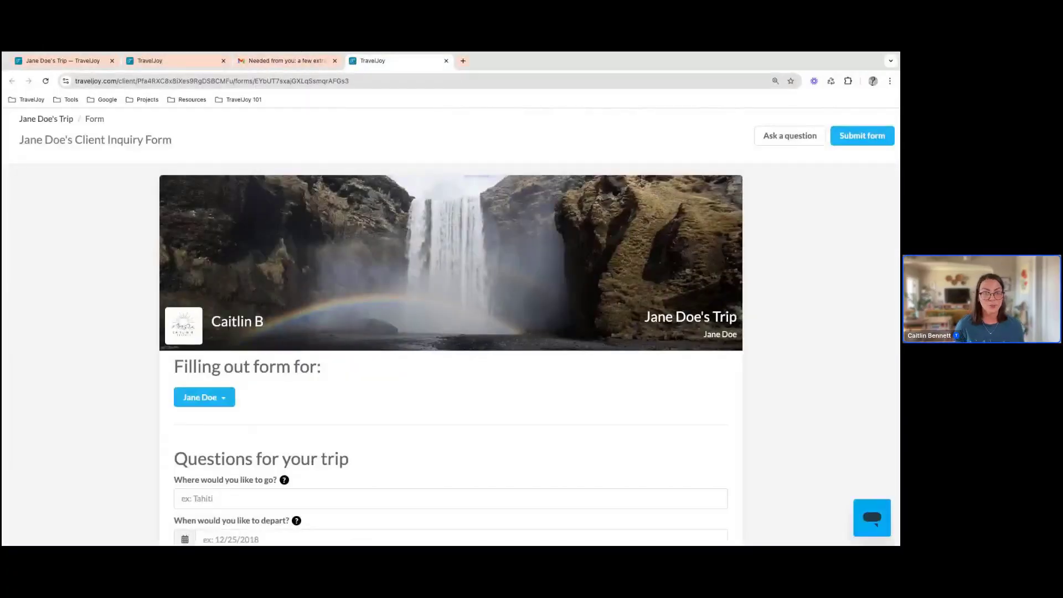
Check which travelers the client inquiry form can be filled out for, keeping the current traveler
scroll(452, 354, "down", 1)
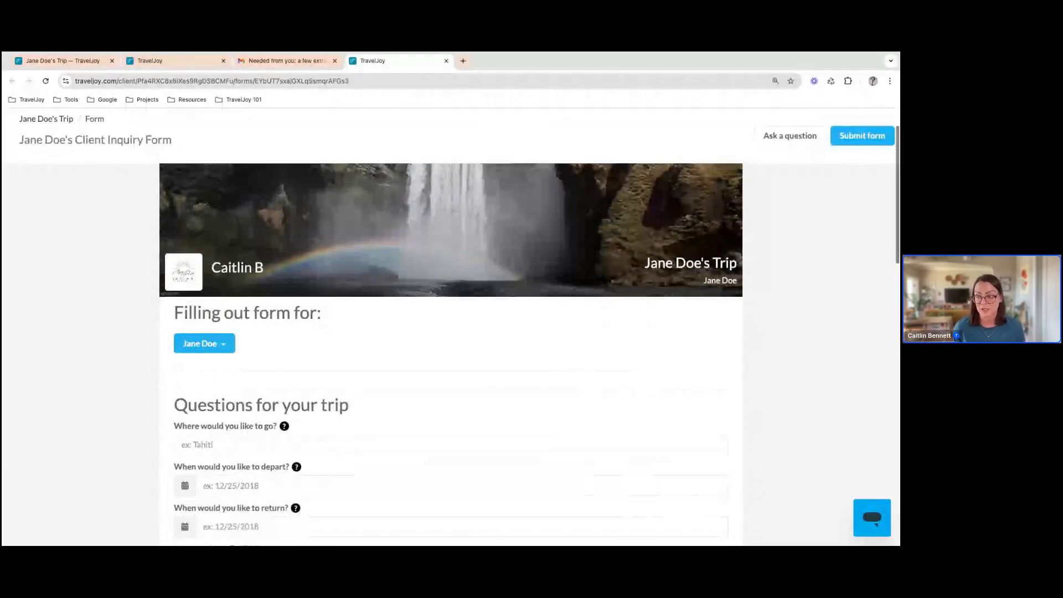
left_click(228, 347)
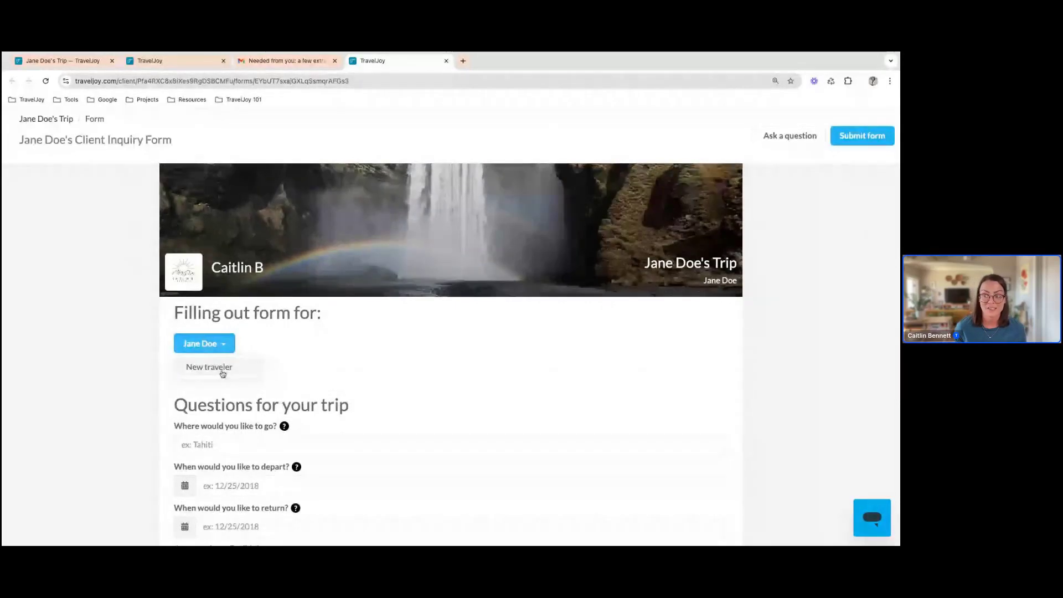
left_click(340, 356)
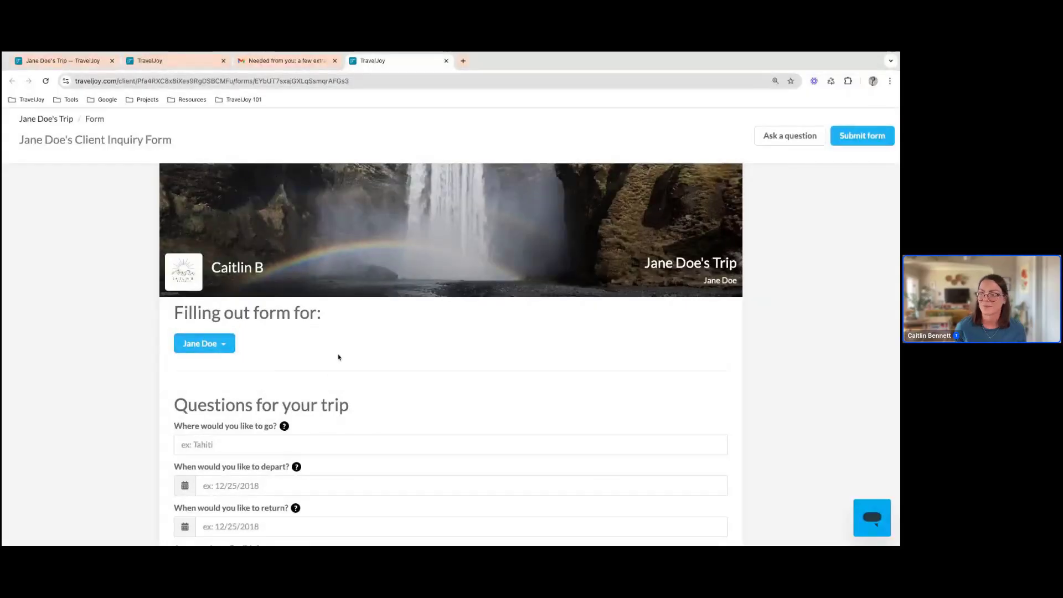
Enter Palm Springs as the desired destination in the client inquiry form
scroll(276, 386, "down", 1)
left_click(255, 397)
type("P")
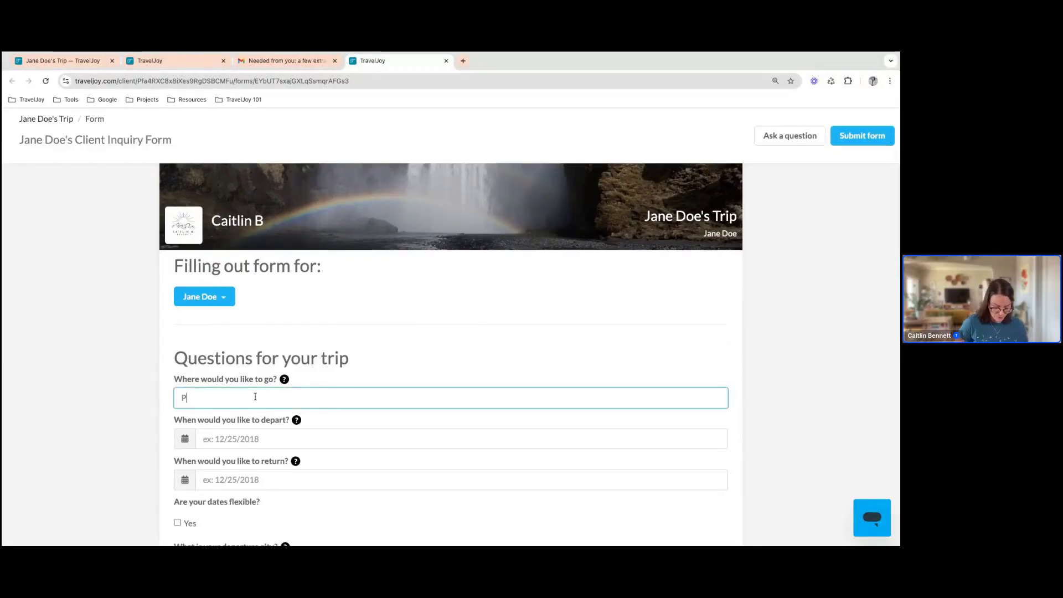
type("alm Spring")
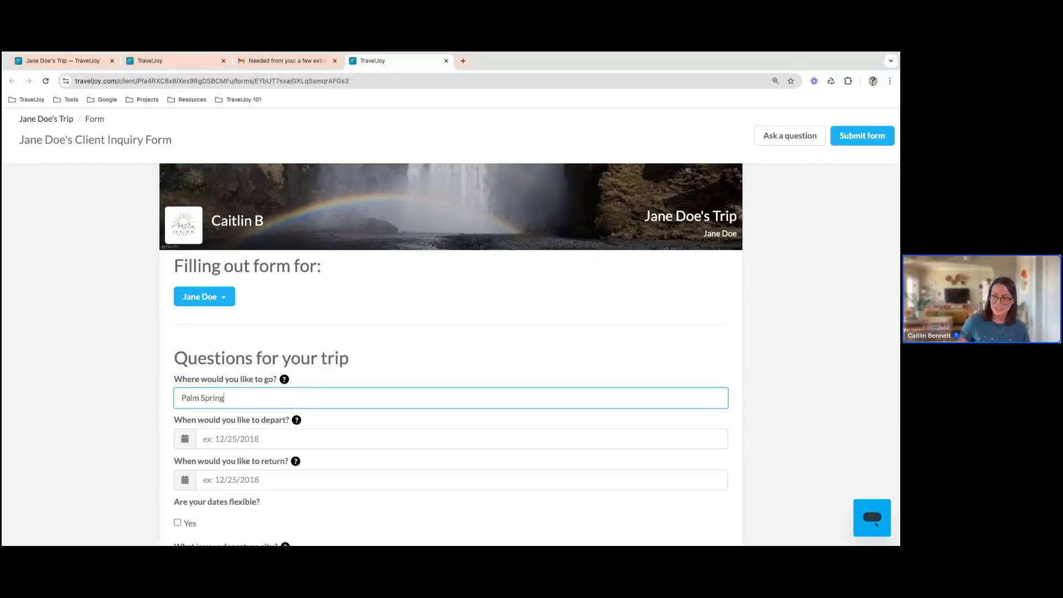
scroll(229, 368, "down", 3)
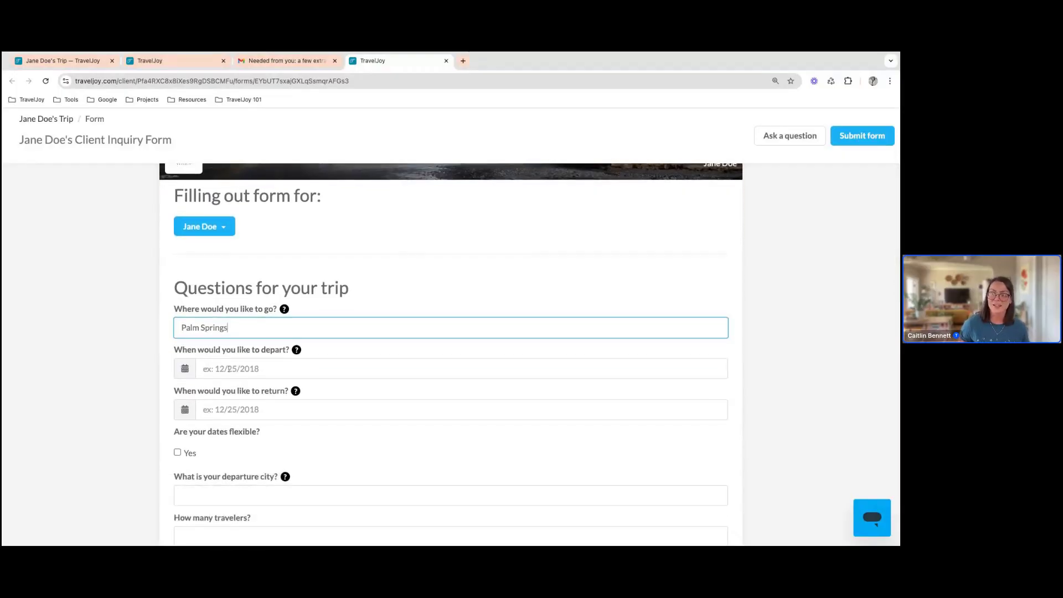
type("s")
Set the inquiry form's departure date to 9/27/2024 and the return date to 9/29/2024
left_click(229, 368)
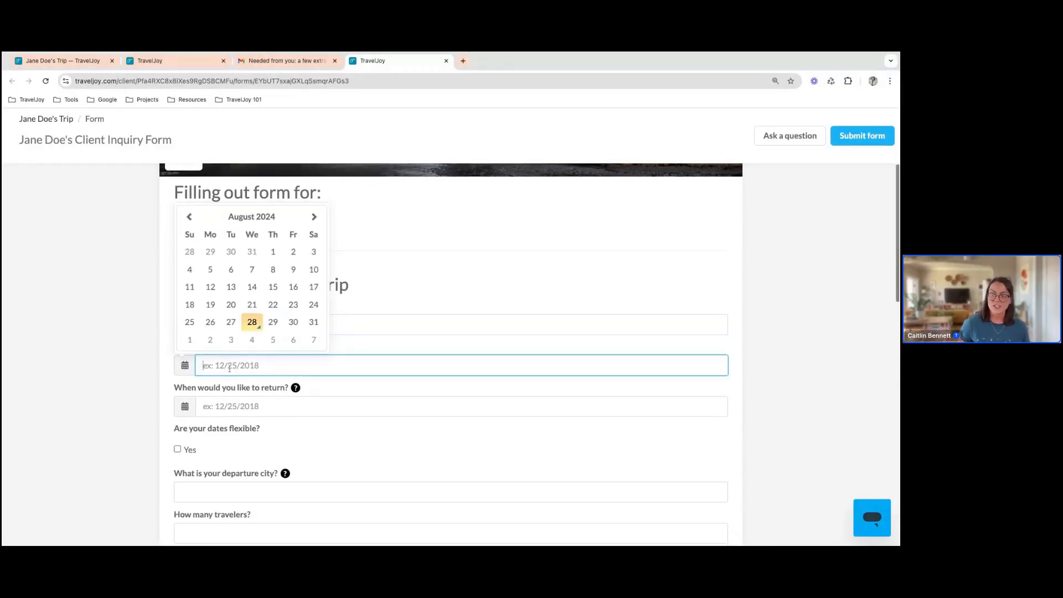
left_click(314, 216)
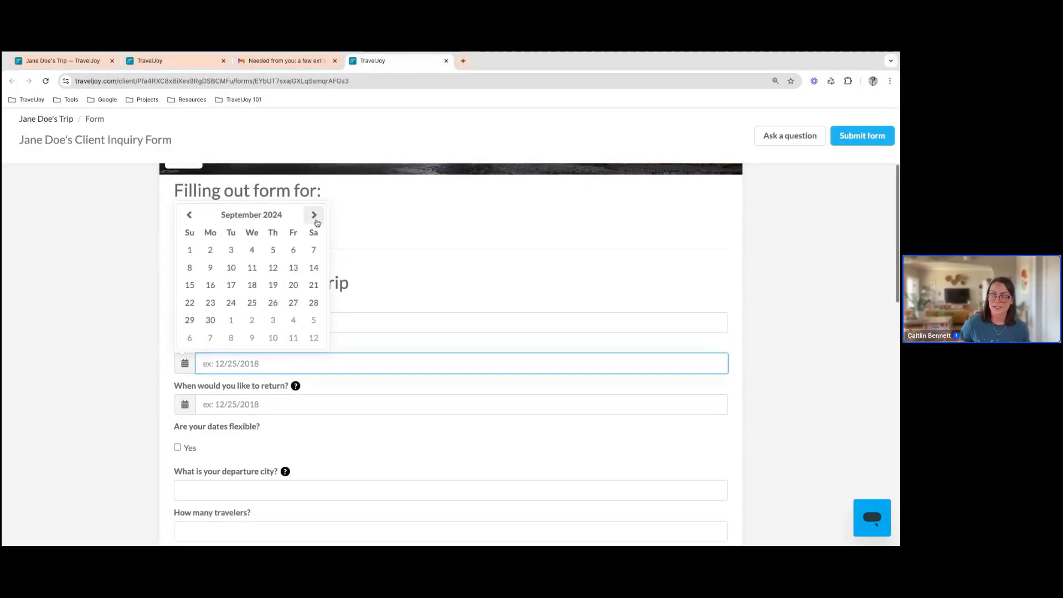
left_click(293, 302)
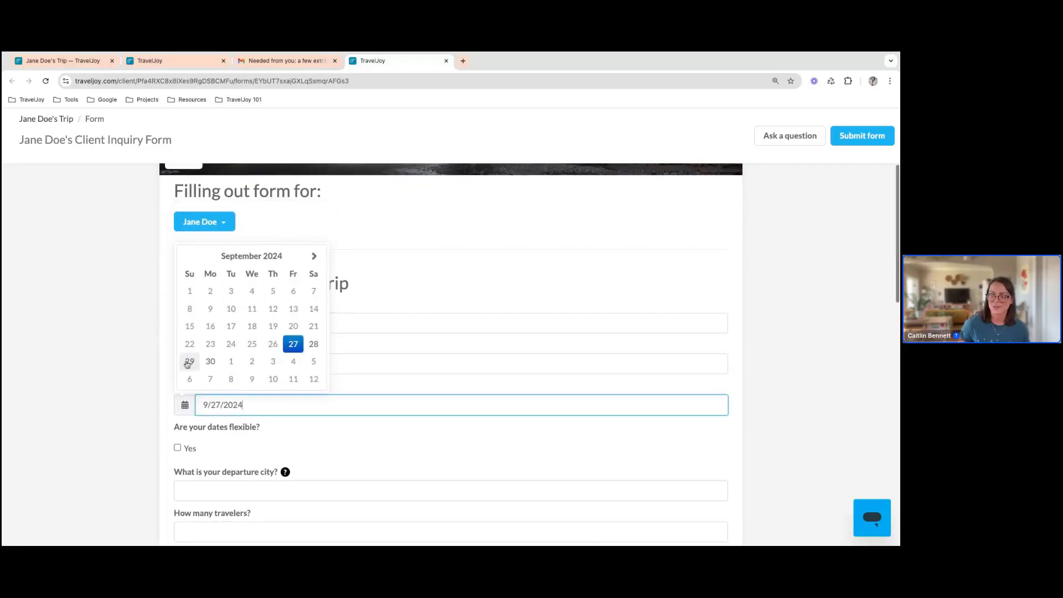
left_click(189, 362)
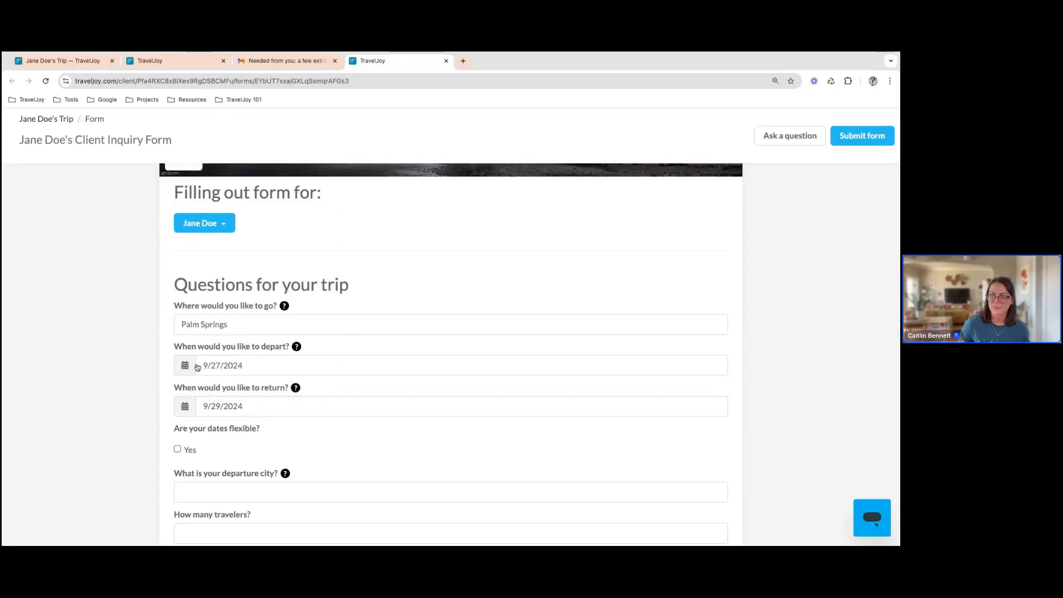
Look through the form's remaining questions on budget, hotel, vibe and activities, and submit the inquiry form
scroll(413, 425, "down", 1)
scroll(413, 425, "down", 3)
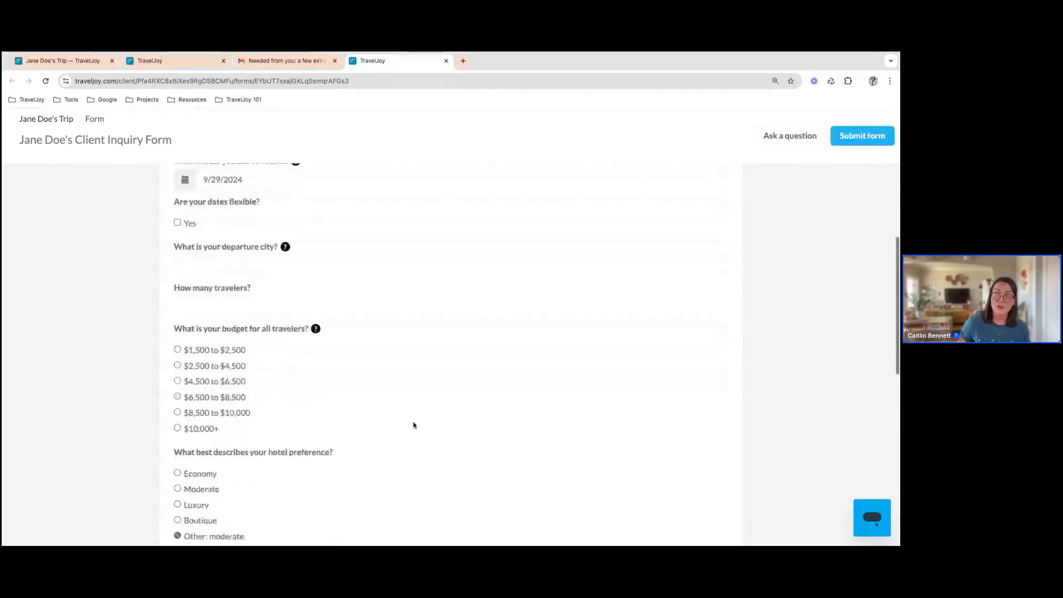
scroll(413, 426, "down", 3)
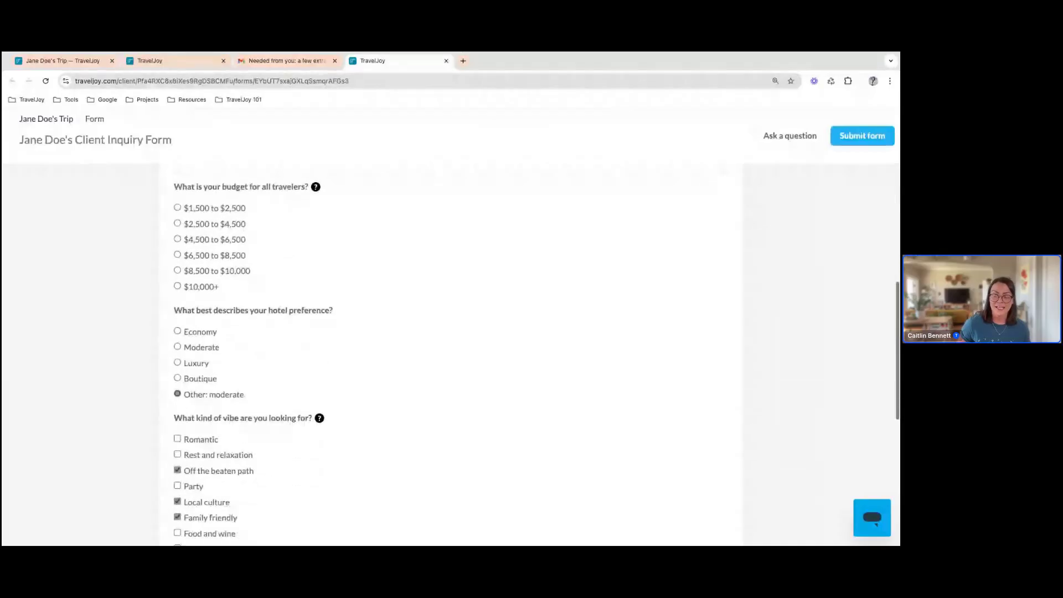
scroll(413, 426, "down", 1)
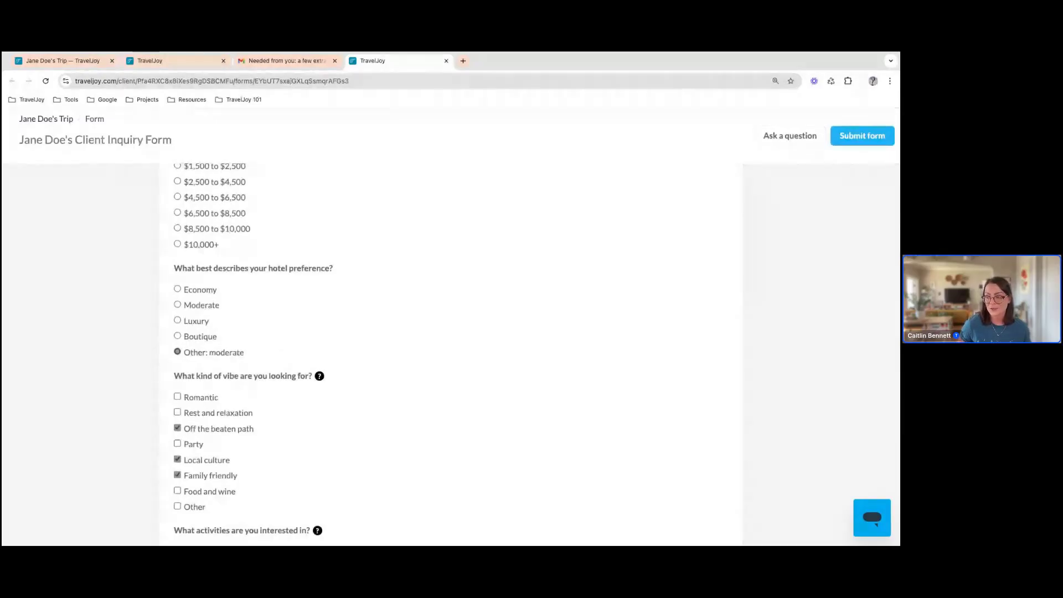
scroll(413, 354, "down", 3)
scroll(414, 355, "down", 4)
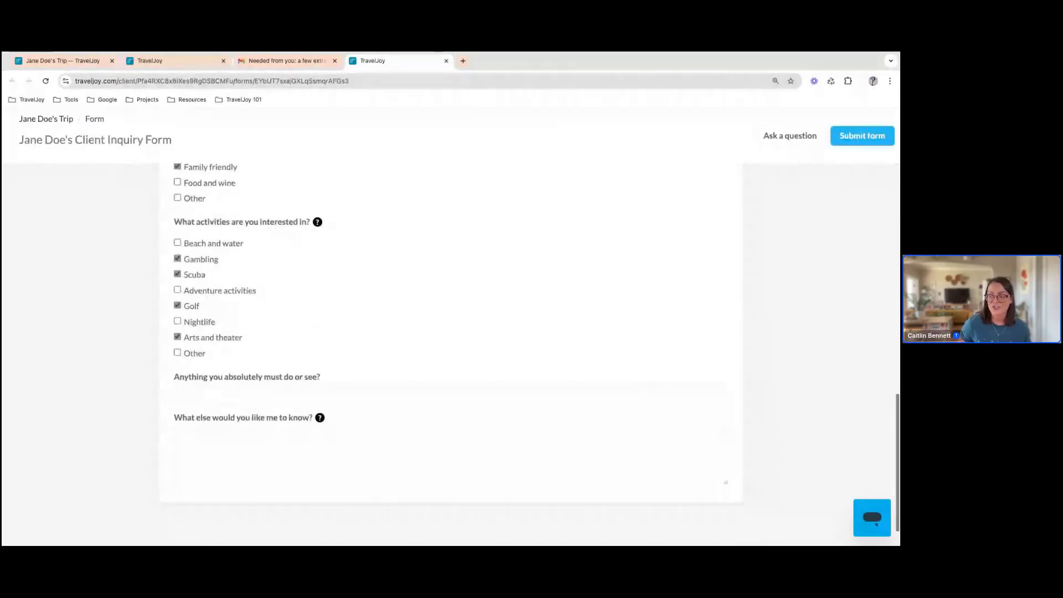
scroll(414, 354, "up", 4)
scroll(413, 354, "up", 10)
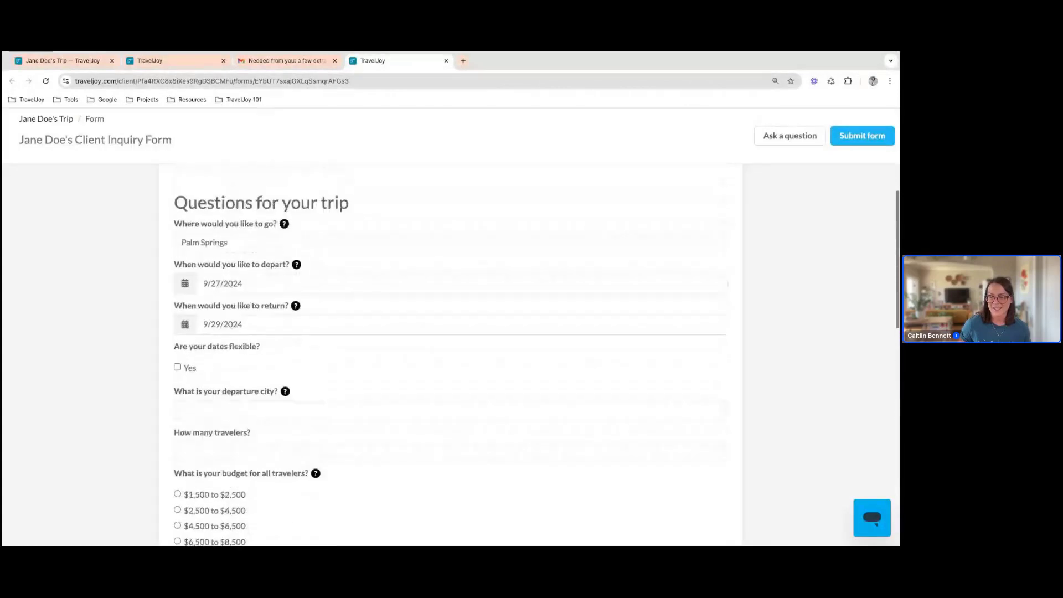
scroll(451, 354, "up", 1)
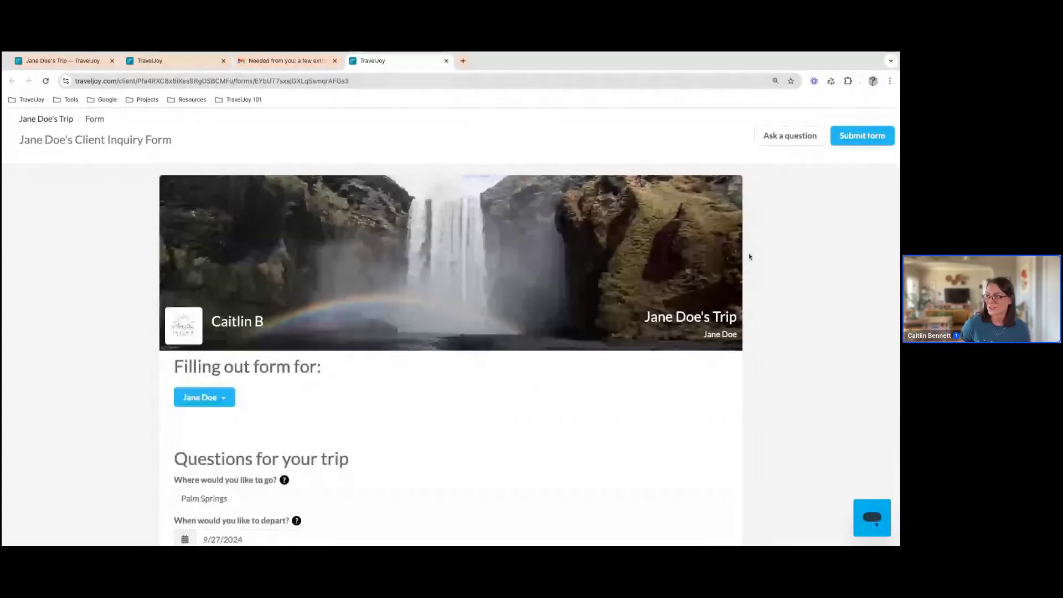
left_click(864, 135)
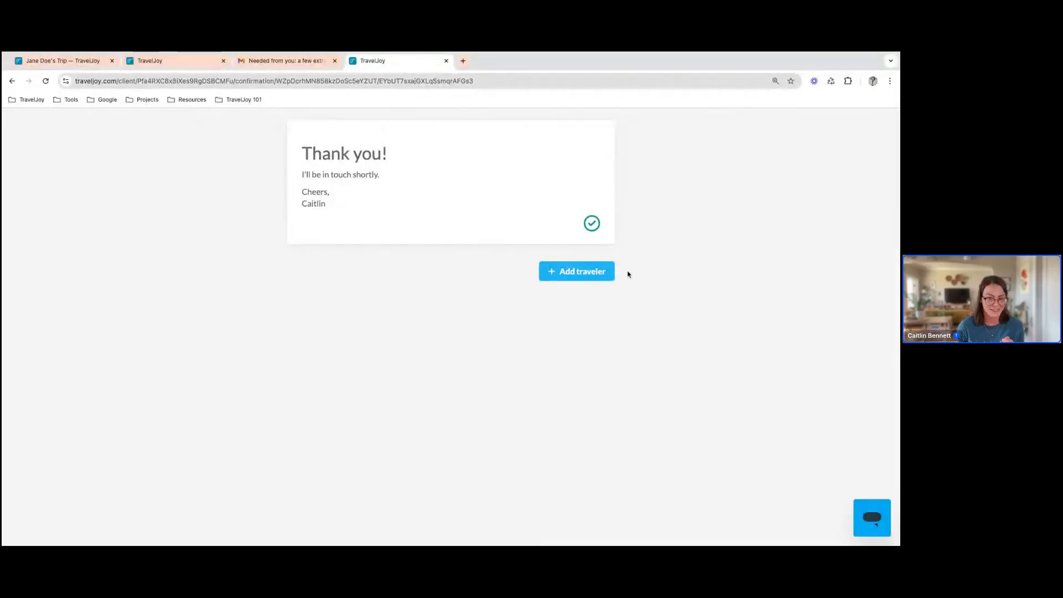
Close the client's form, switch back to the advisor's trip page, and review the submitted inquiry answers and attachment
left_click(447, 61)
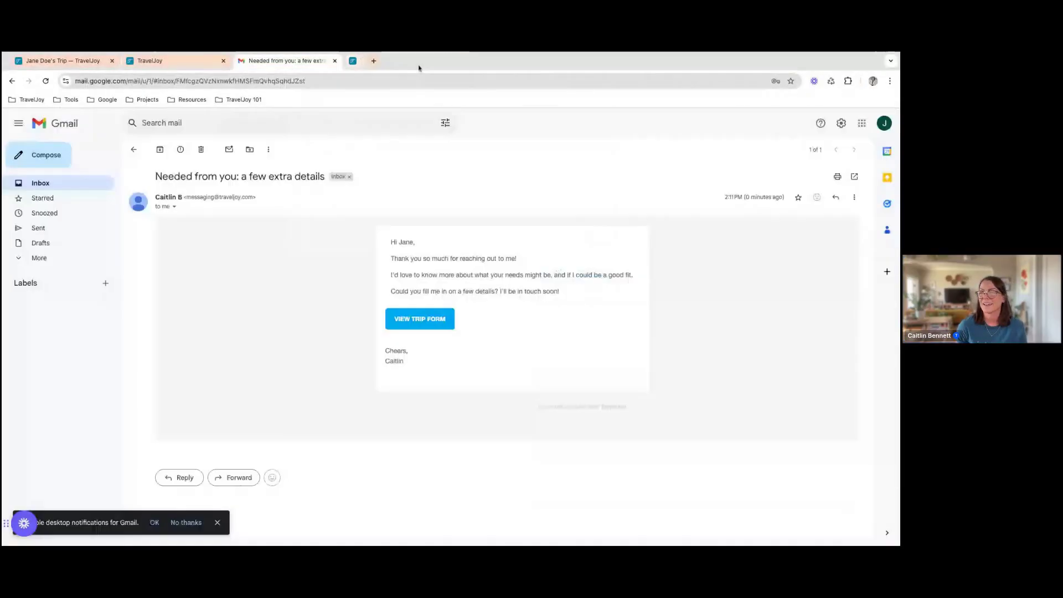
left_click(69, 63)
left_click(176, 218)
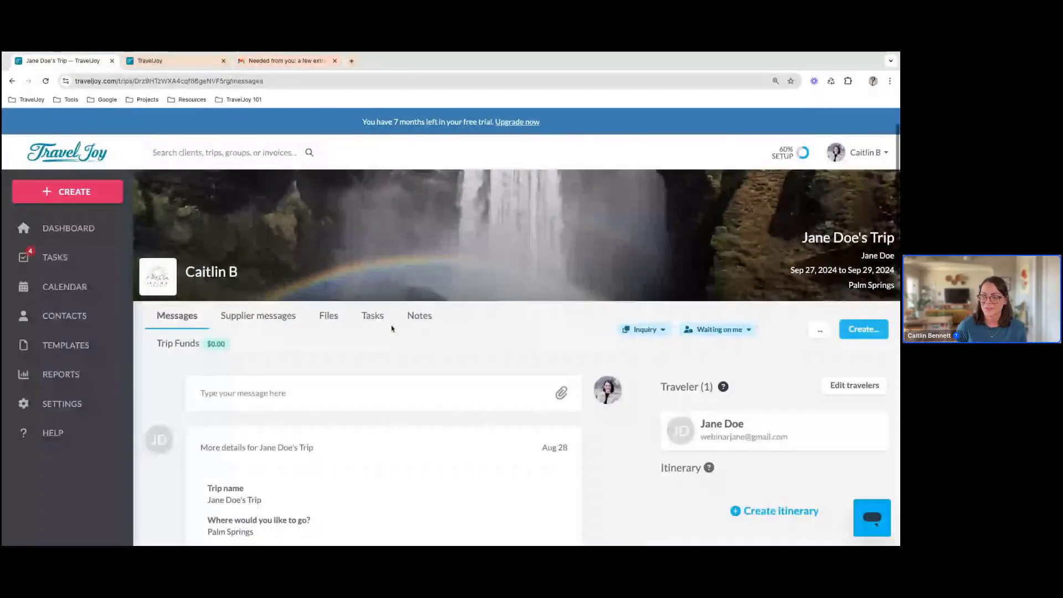
scroll(392, 329, "down", 8)
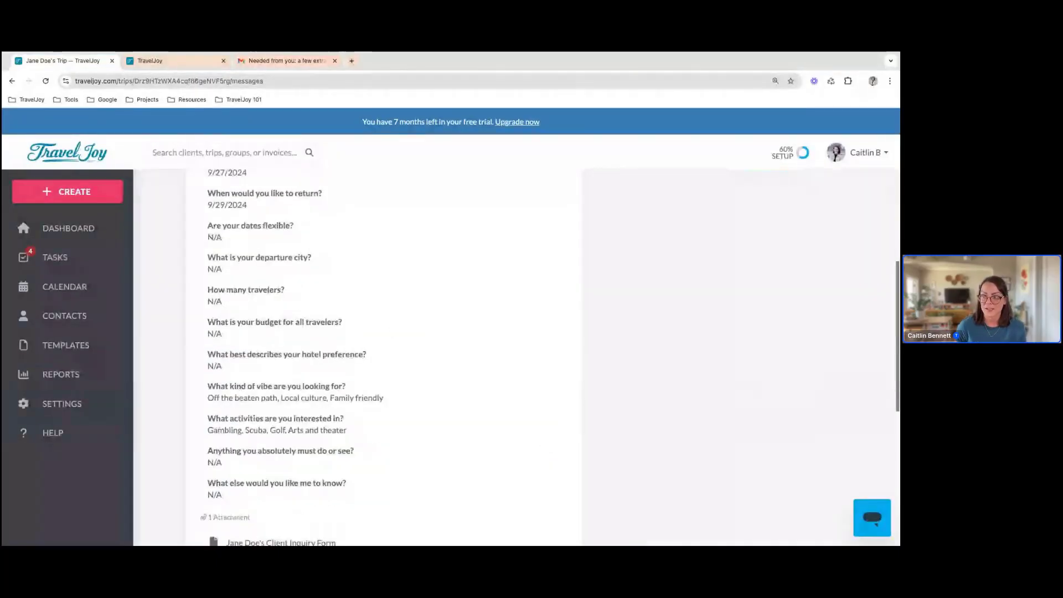
scroll(306, 447, "down", 2)
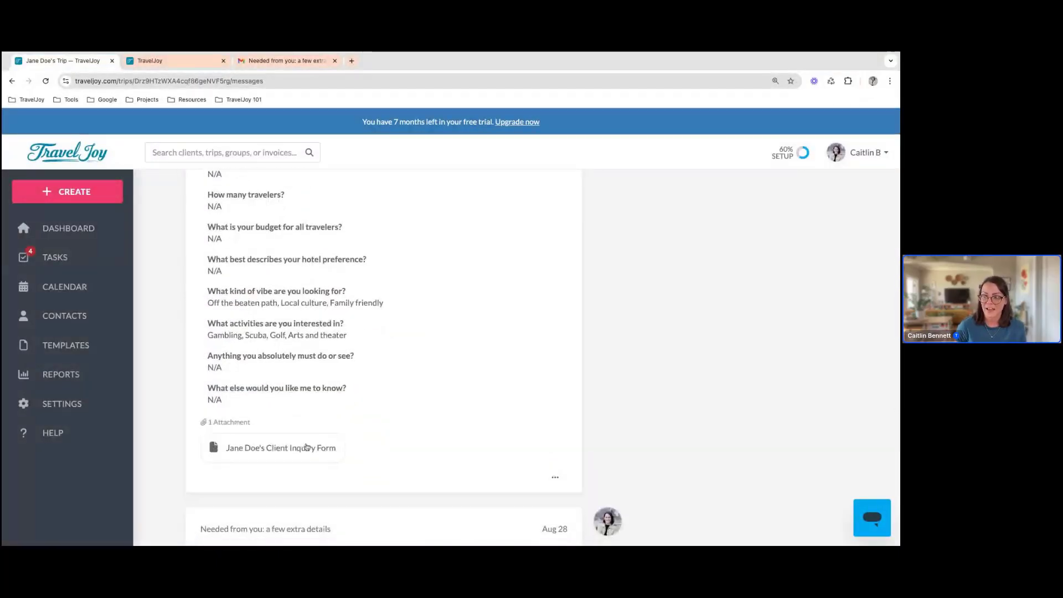
Check the trip's files for the submitted inquiry form and return to the trip messages
scroll(396, 366, "up", 6)
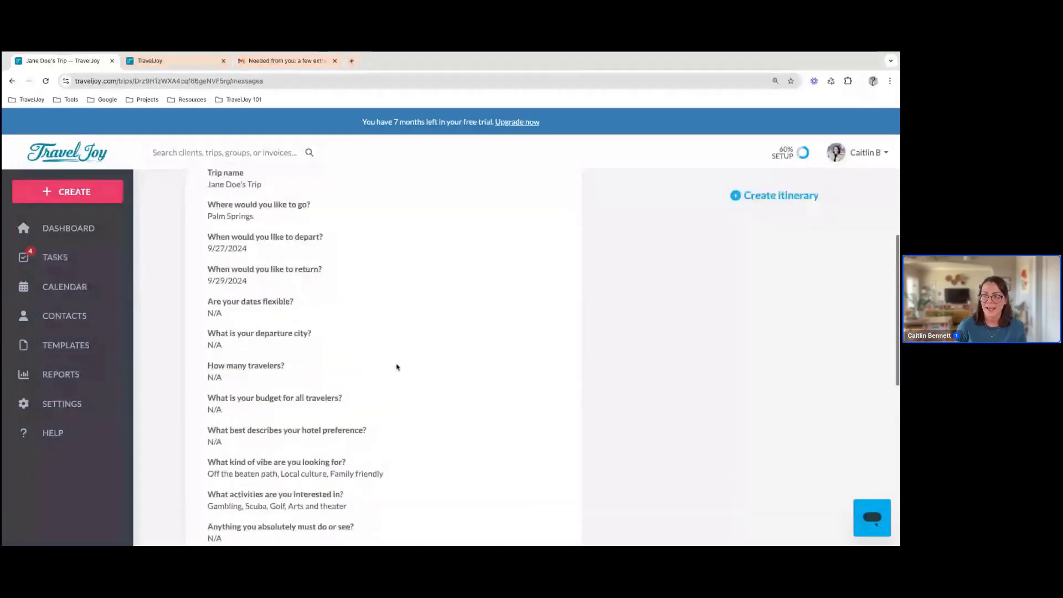
scroll(397, 365, "up", 3)
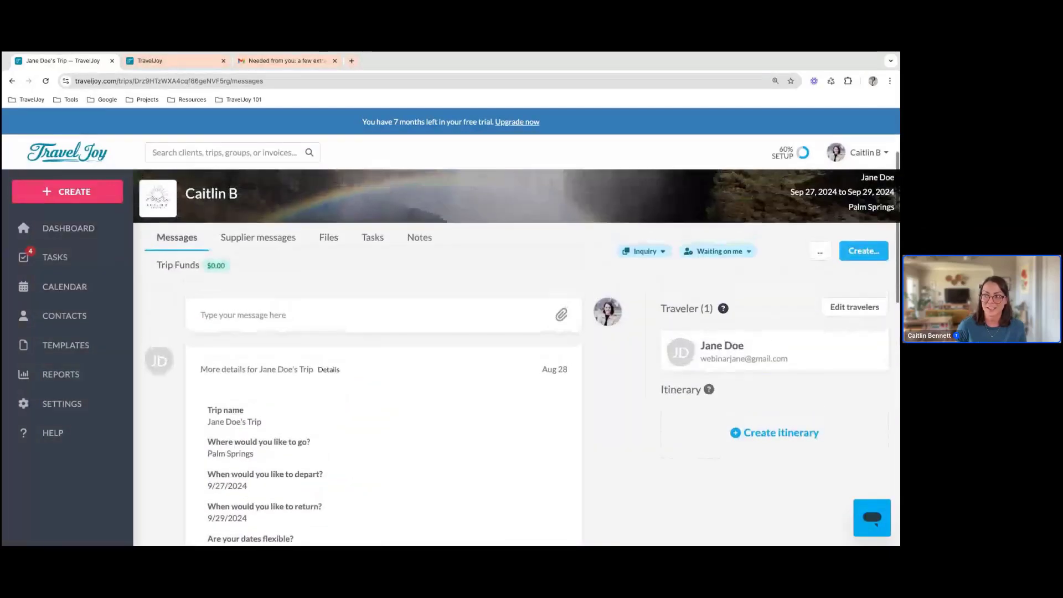
left_click(327, 238)
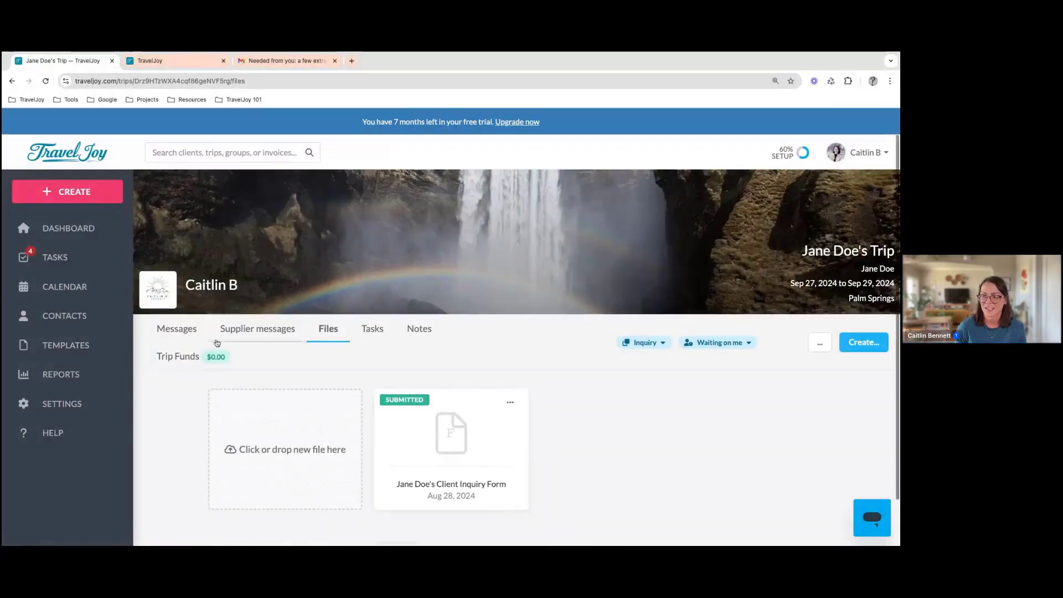
left_click(188, 332)
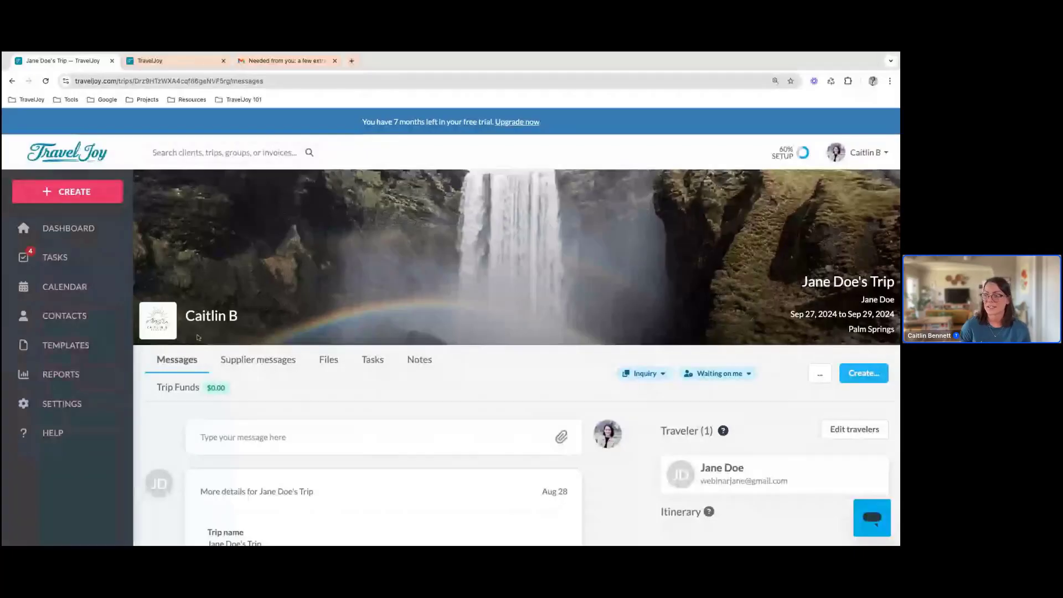
Open the trip for editing, bring up its photo chooser, and check the upload option before returning to the photo search
left_click(818, 376)
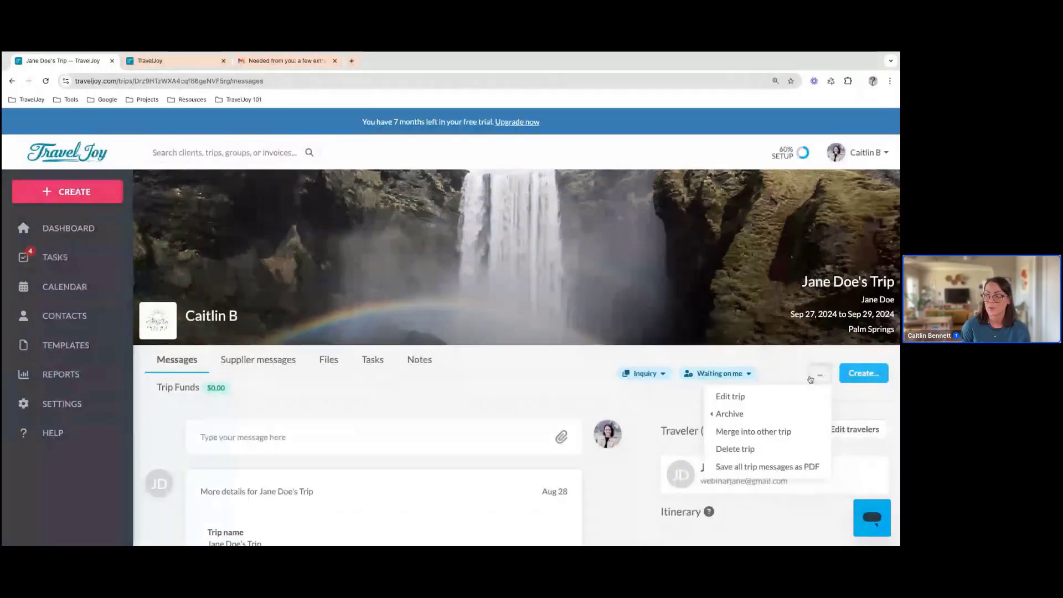
left_click(784, 397)
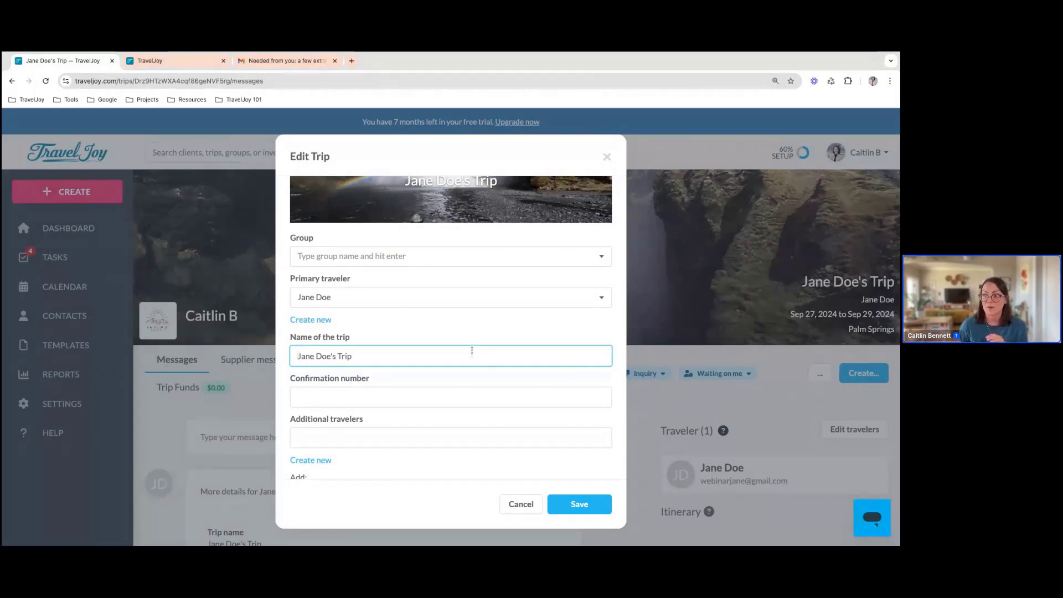
scroll(471, 350, "up", 3)
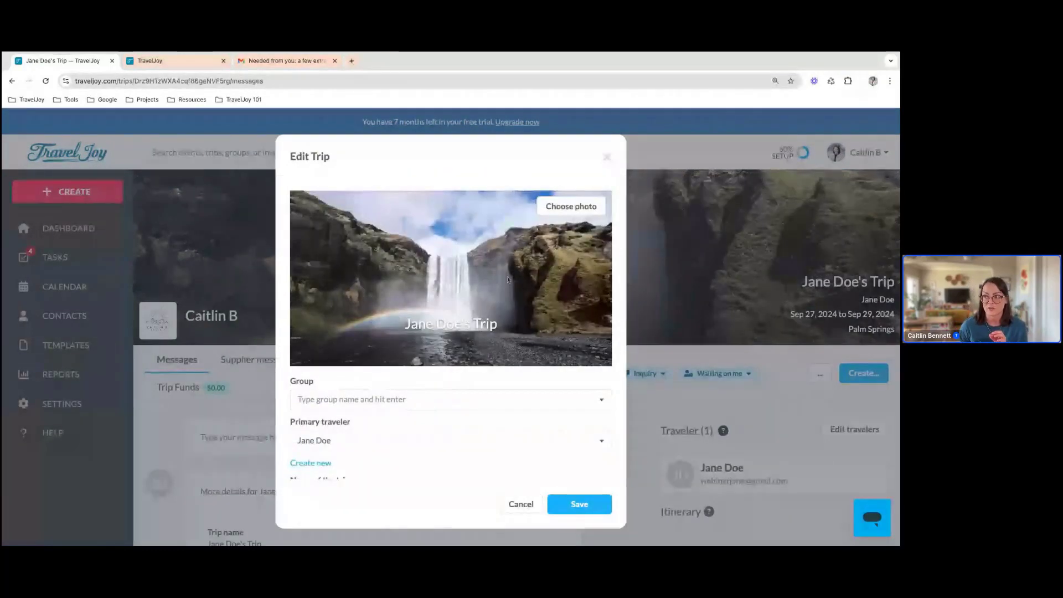
left_click(563, 207)
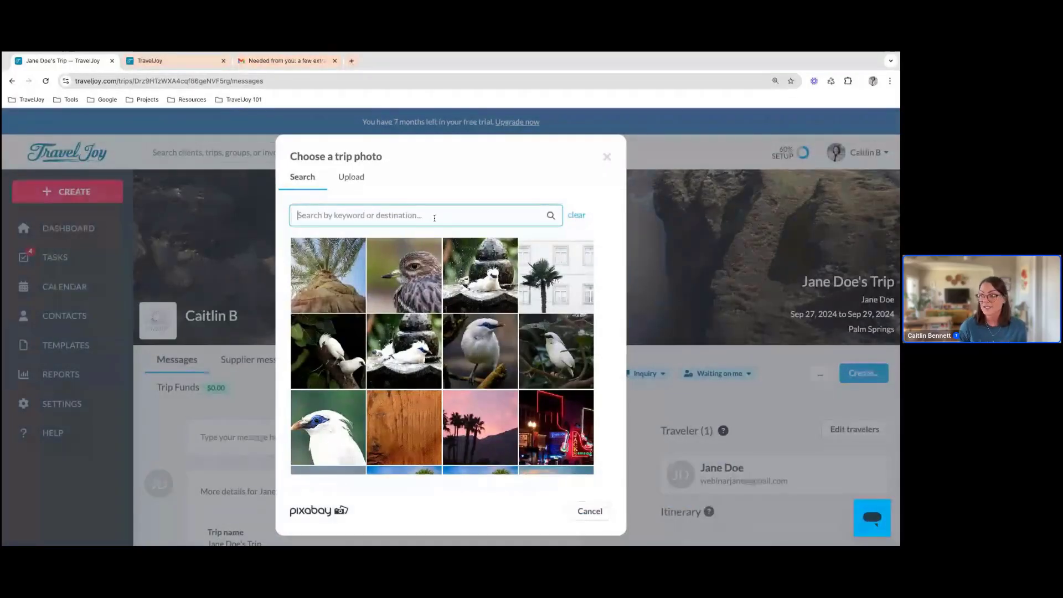
left_click(359, 177)
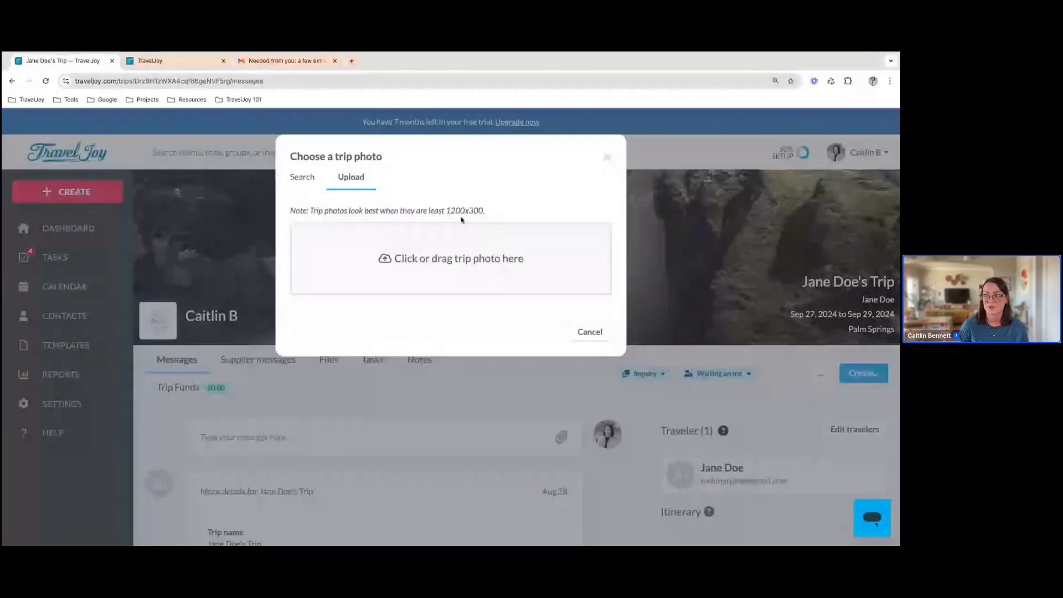
left_click(302, 178)
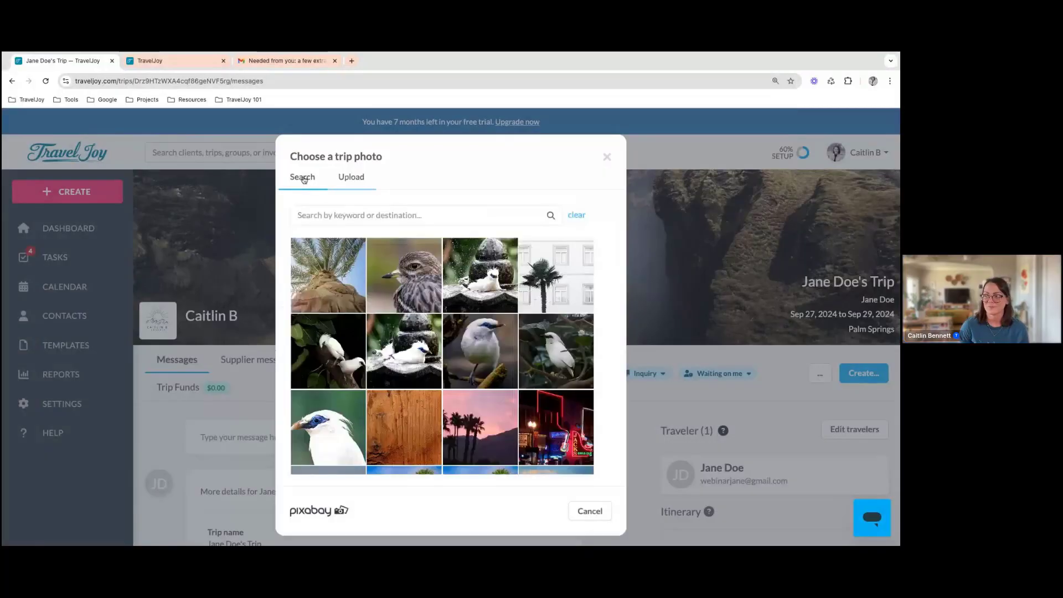
Browse the suggested images and choose the palm tree in front of the white building as the trip photo
scroll(455, 361, "down", 2)
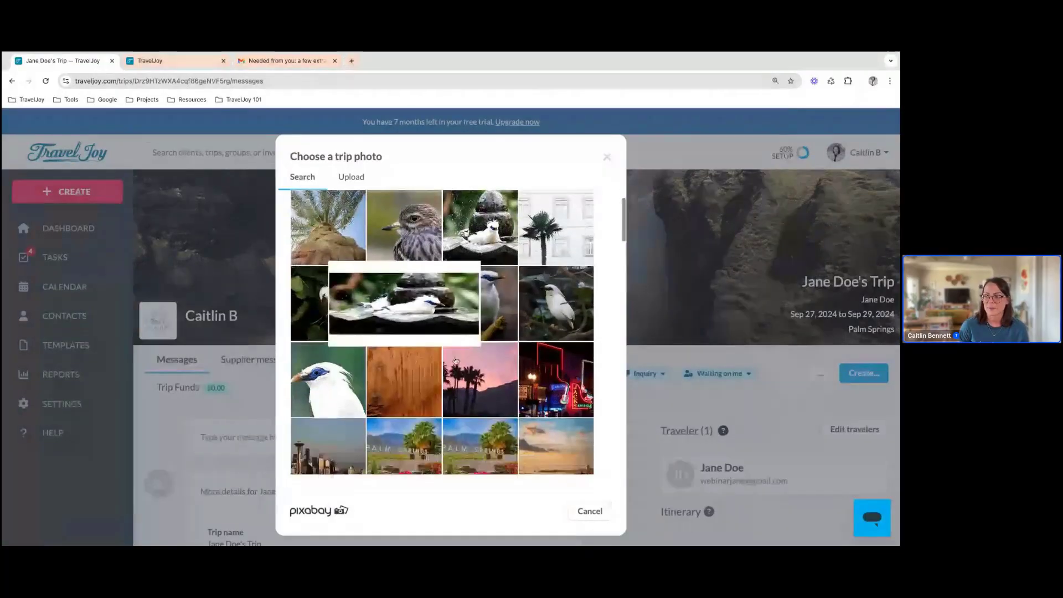
scroll(455, 361, "down", 3)
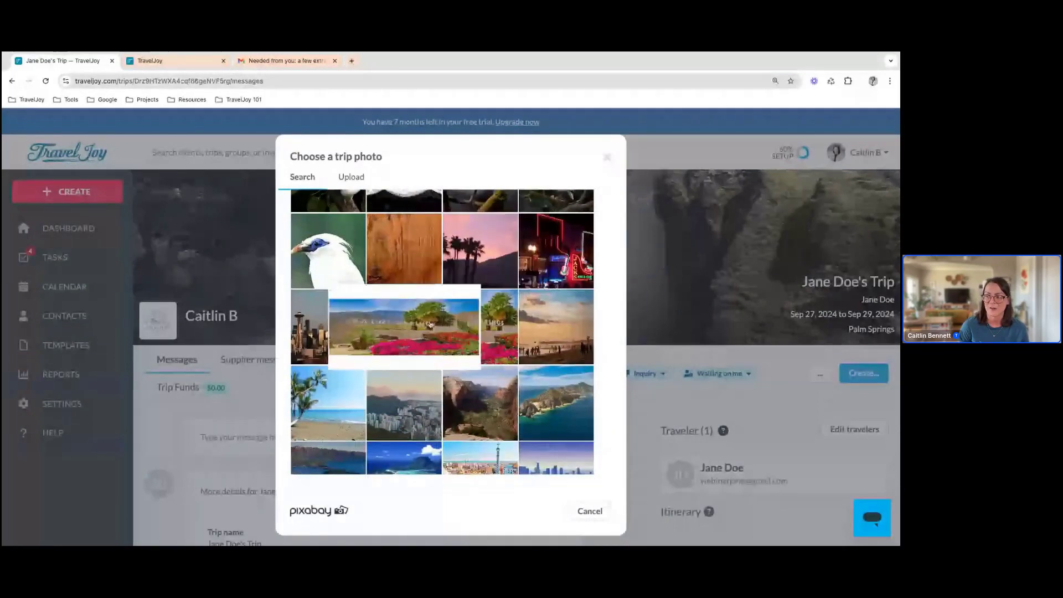
scroll(396, 222, "up", 4)
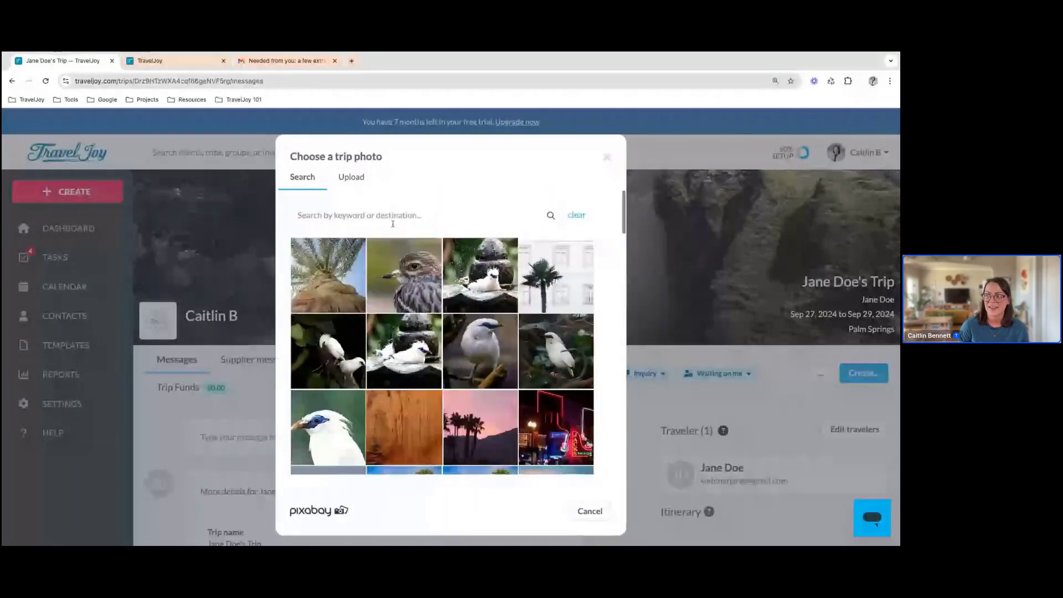
scroll(498, 232, "down", 1)
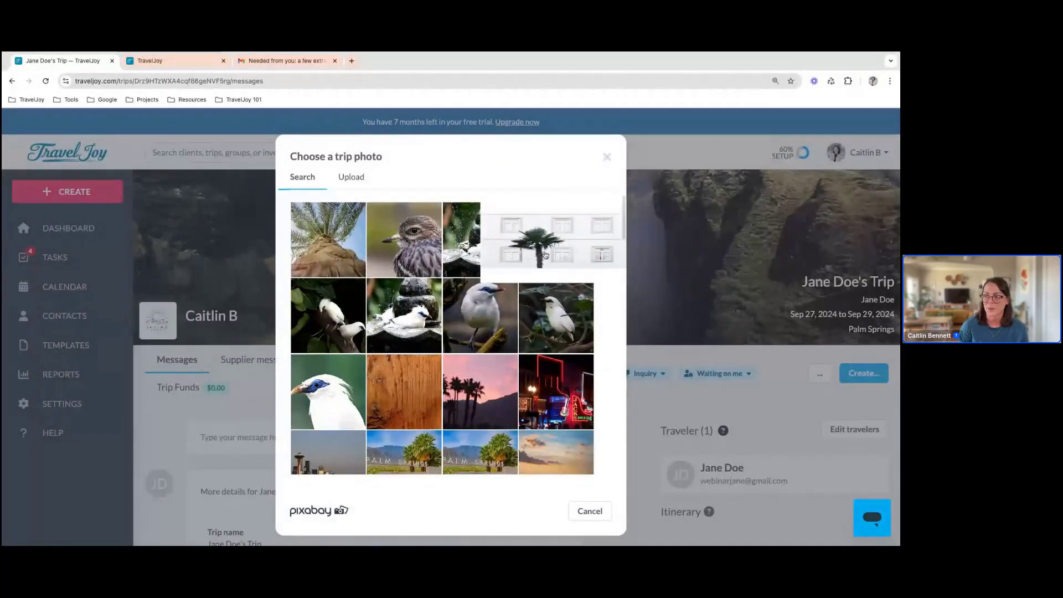
left_click(545, 254)
scroll(545, 254, "down", 3)
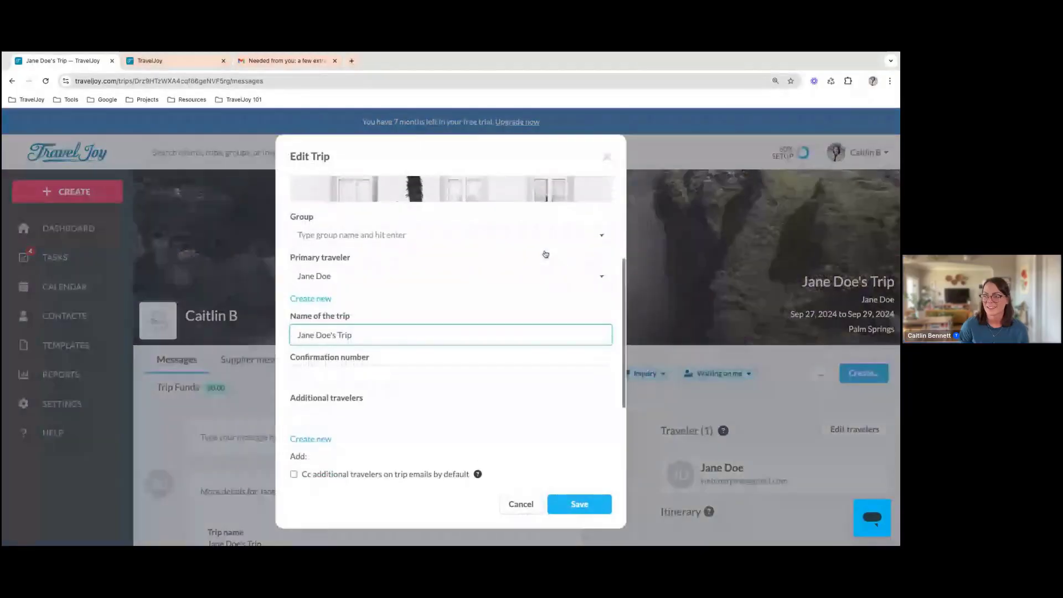
scroll(546, 254, "up", 3)
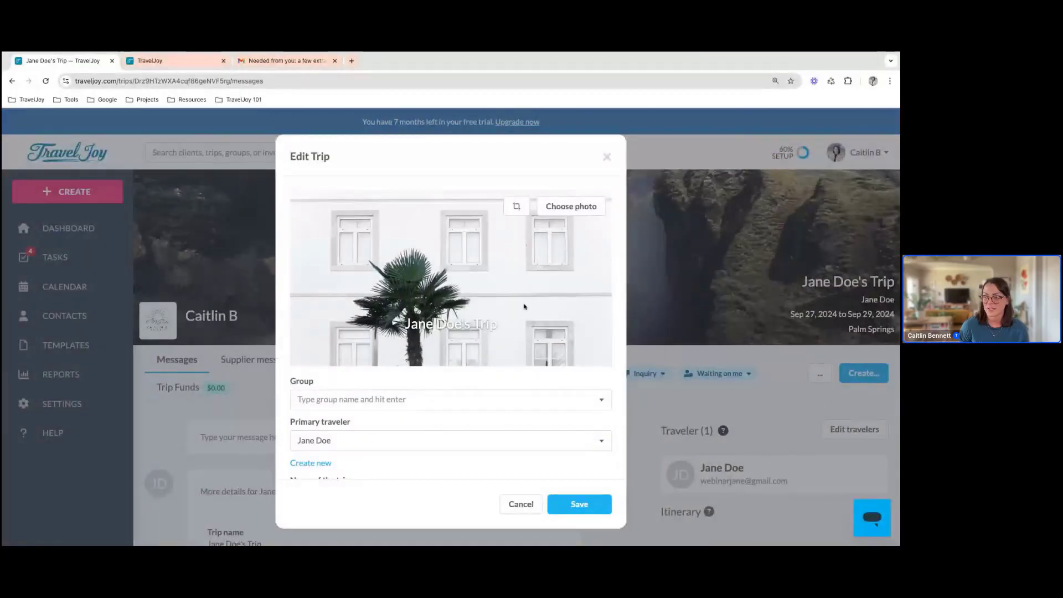
scroll(446, 328, "down", 3)
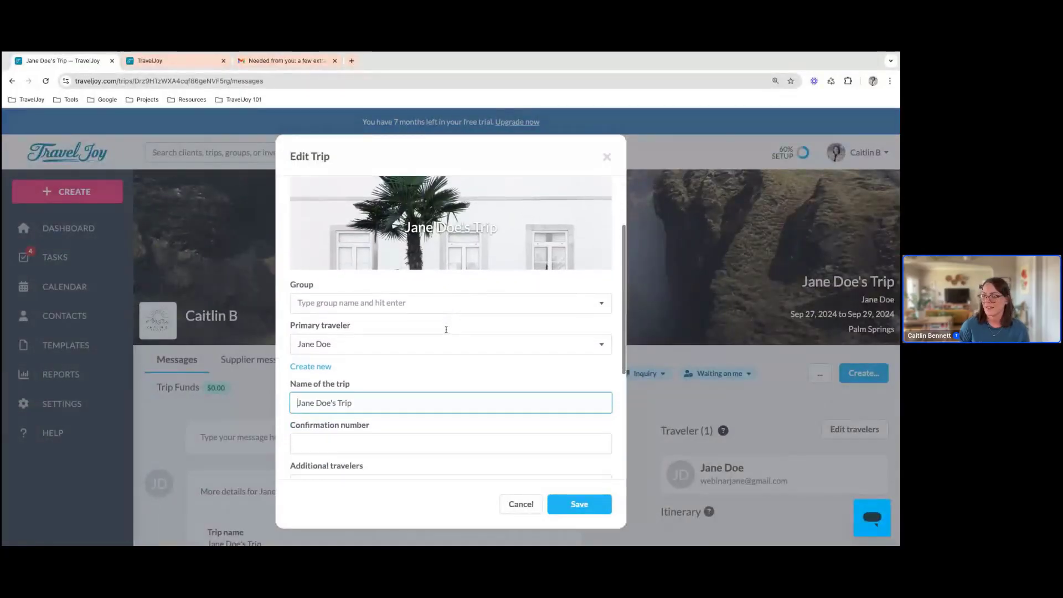
Look over the trip's details, add "Palm Springs" before "Trip" in the trip name, and save the changes
scroll(450, 327, "down", 3)
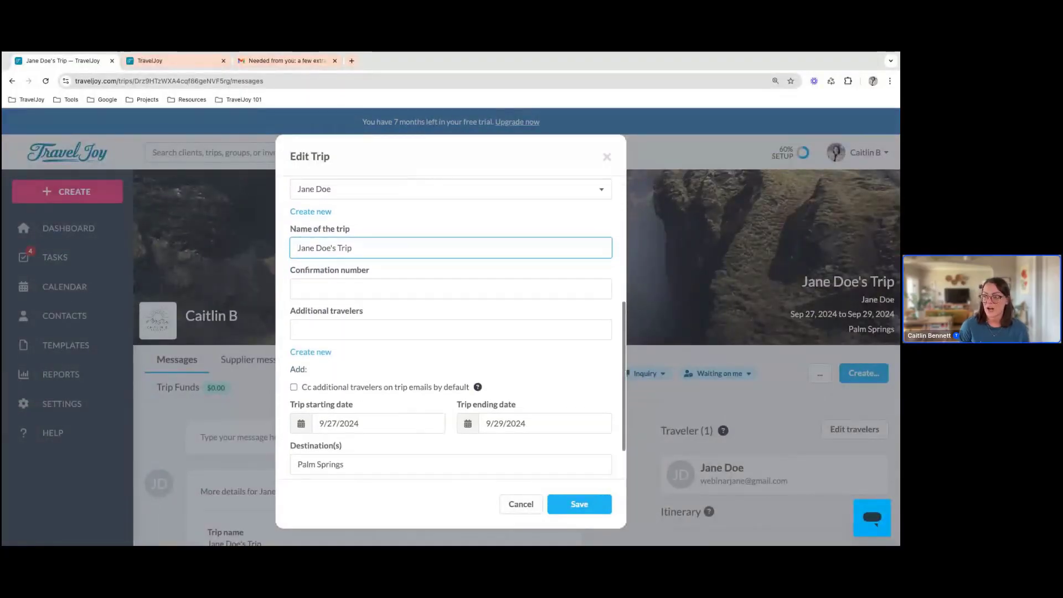
scroll(437, 325, "down", 1)
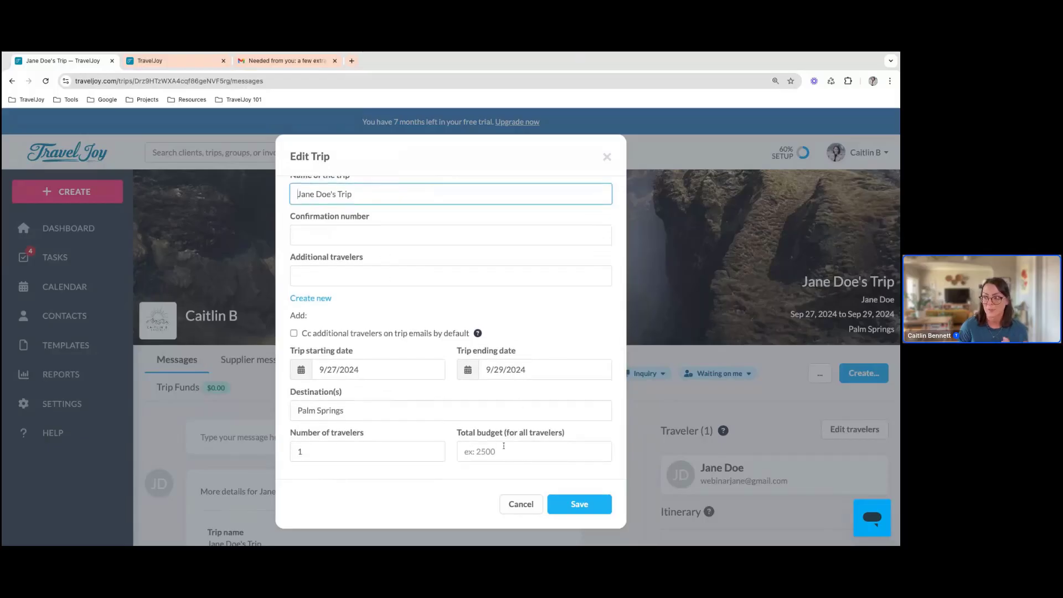
scroll(520, 402, "down", 2)
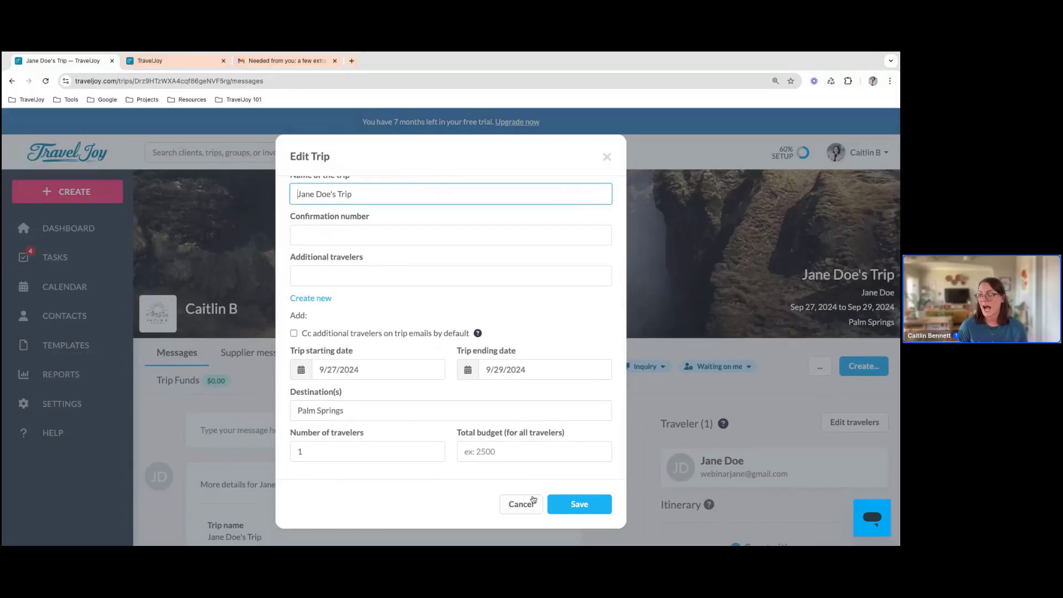
scroll(370, 336, "up", 3)
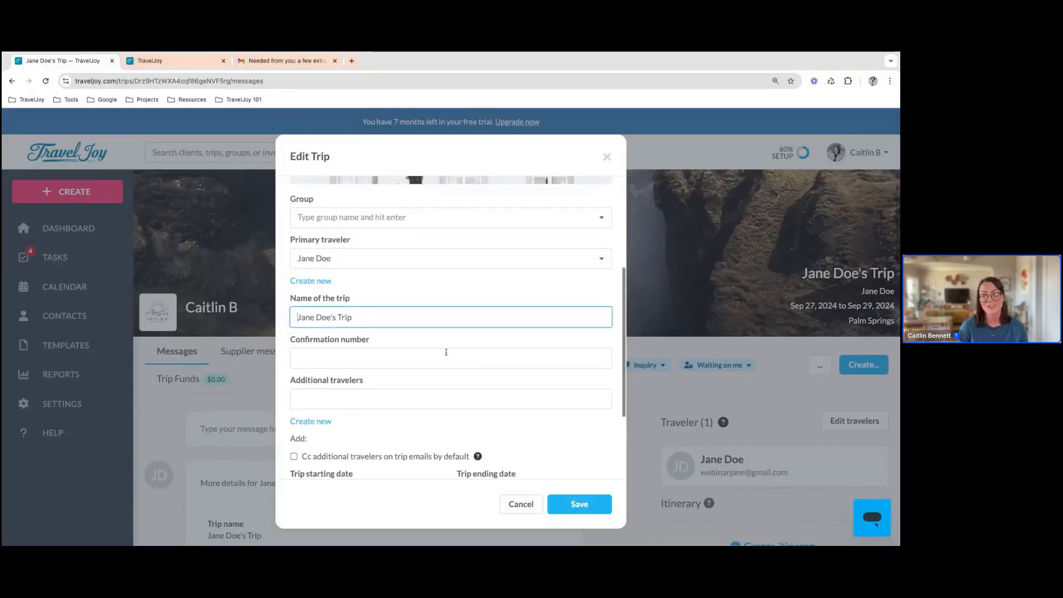
left_click(338, 317)
type("Palm S")
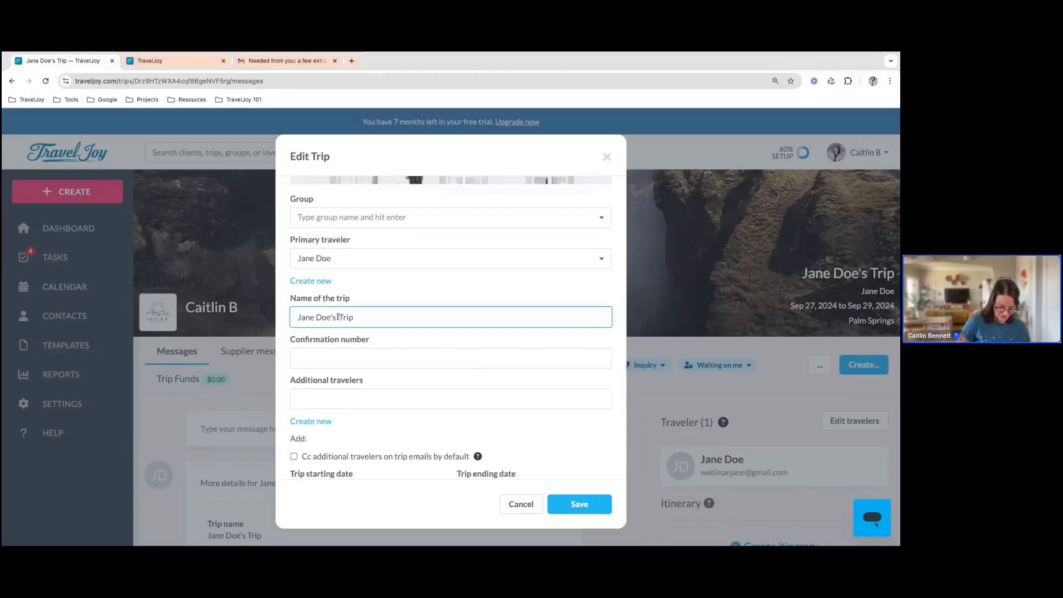
type("pring")
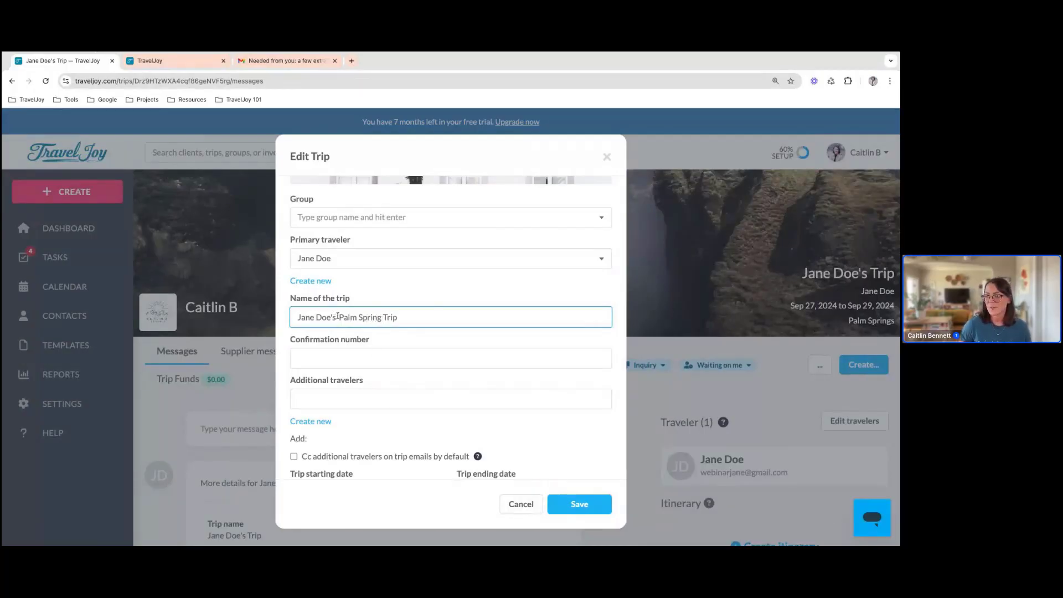
key("BackSpace")
type("s")
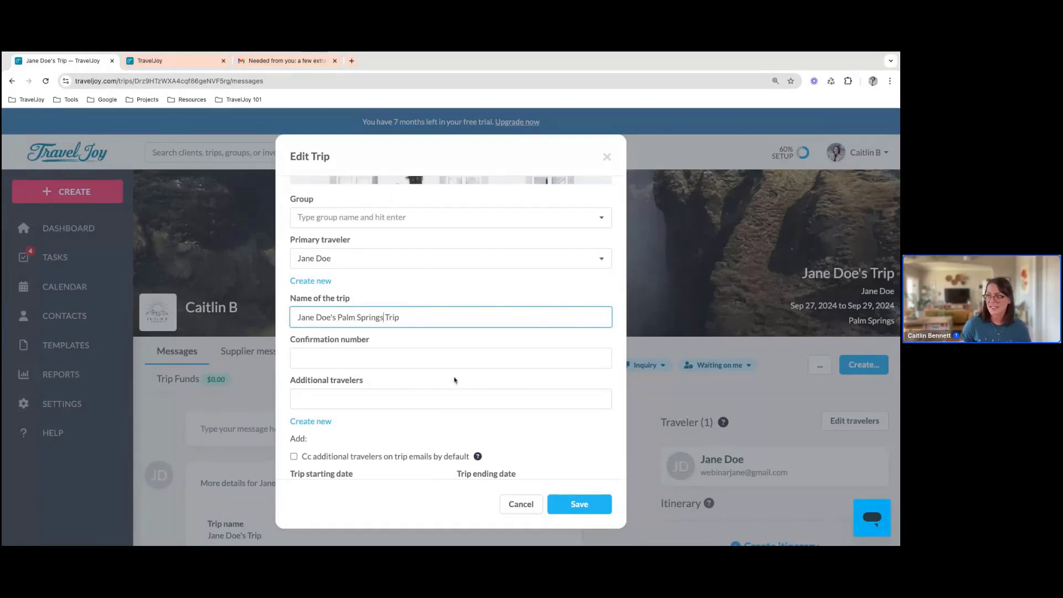
left_click(592, 509)
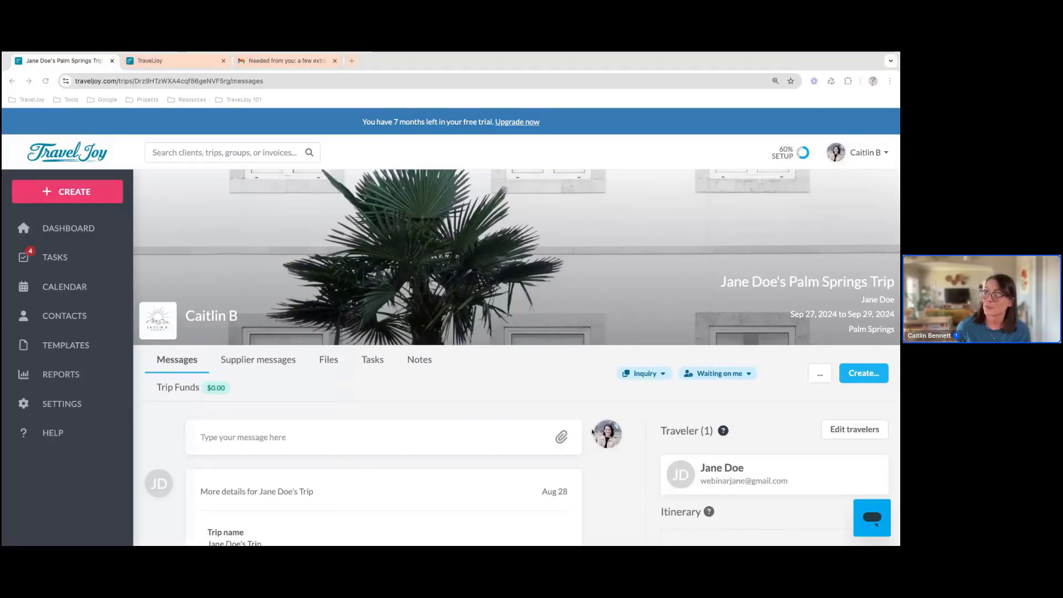
Create a smart proposal for the trip and title it with the client's first name in the possessive followed by "Super Awesome Trip"
left_click(857, 376)
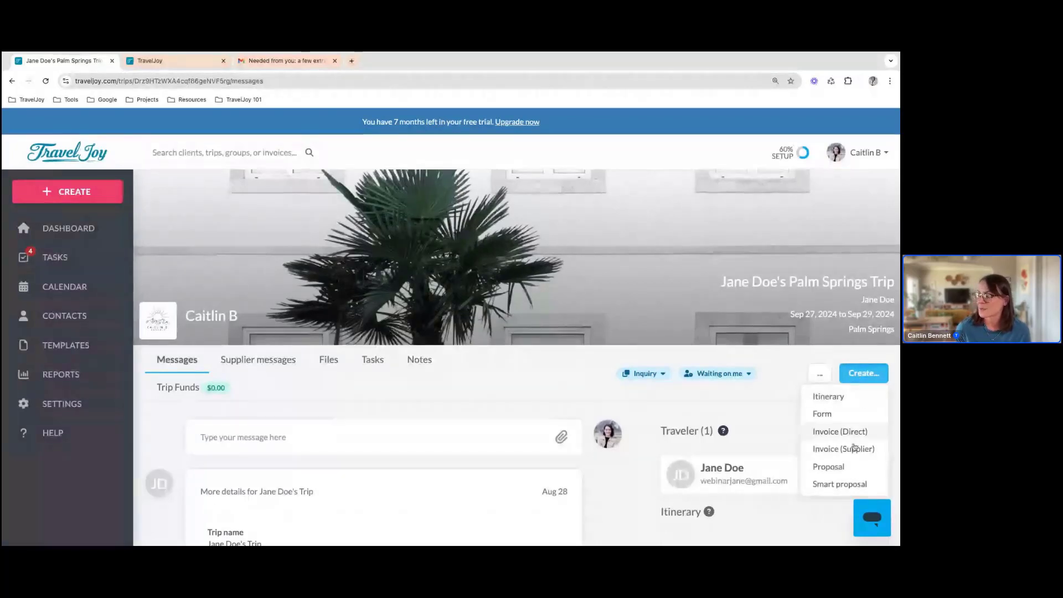
left_click(851, 485)
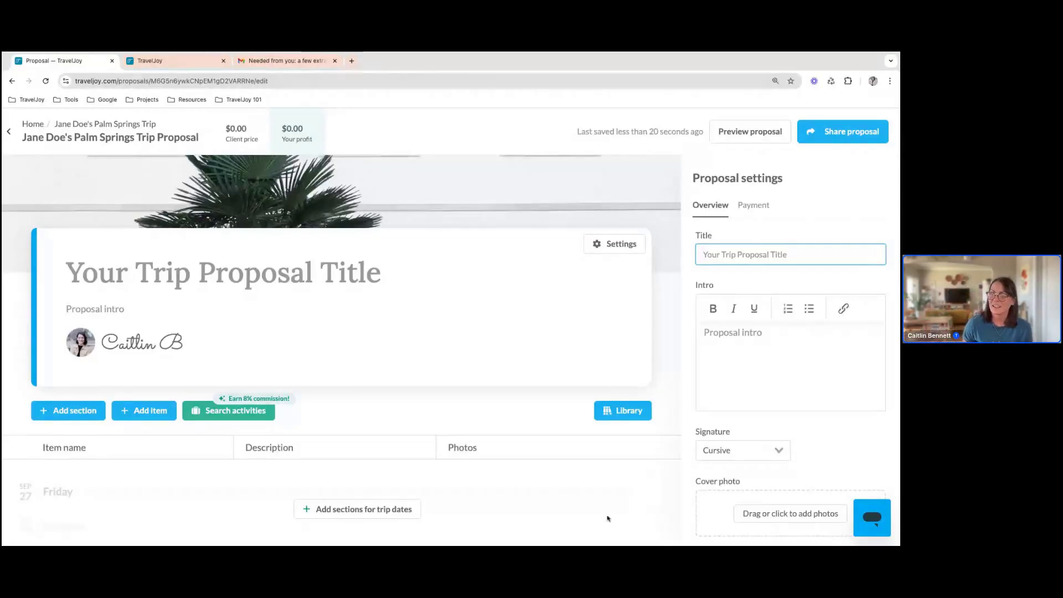
left_click(257, 305)
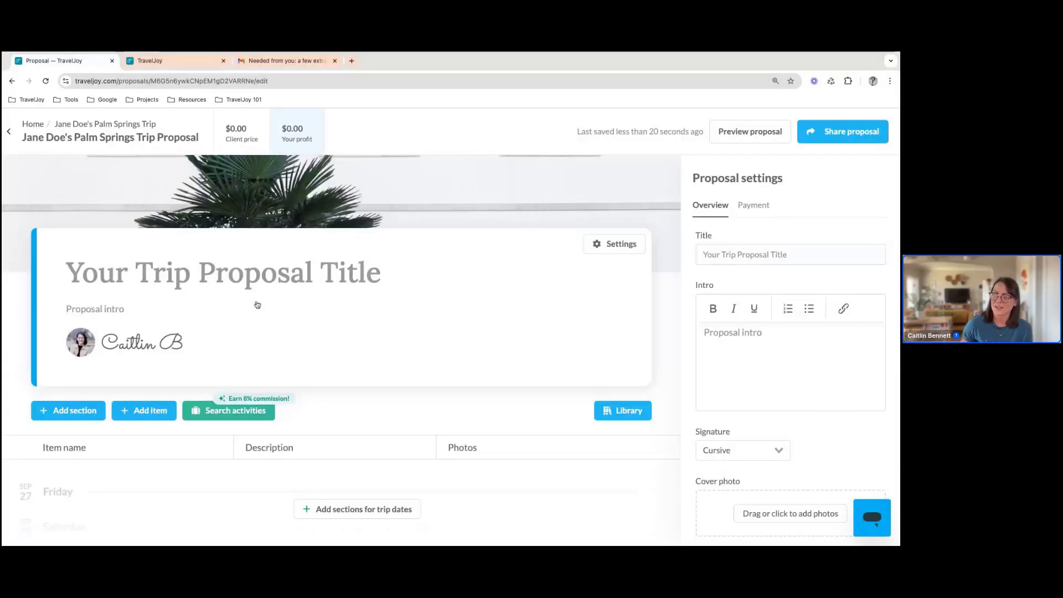
left_click(776, 254)
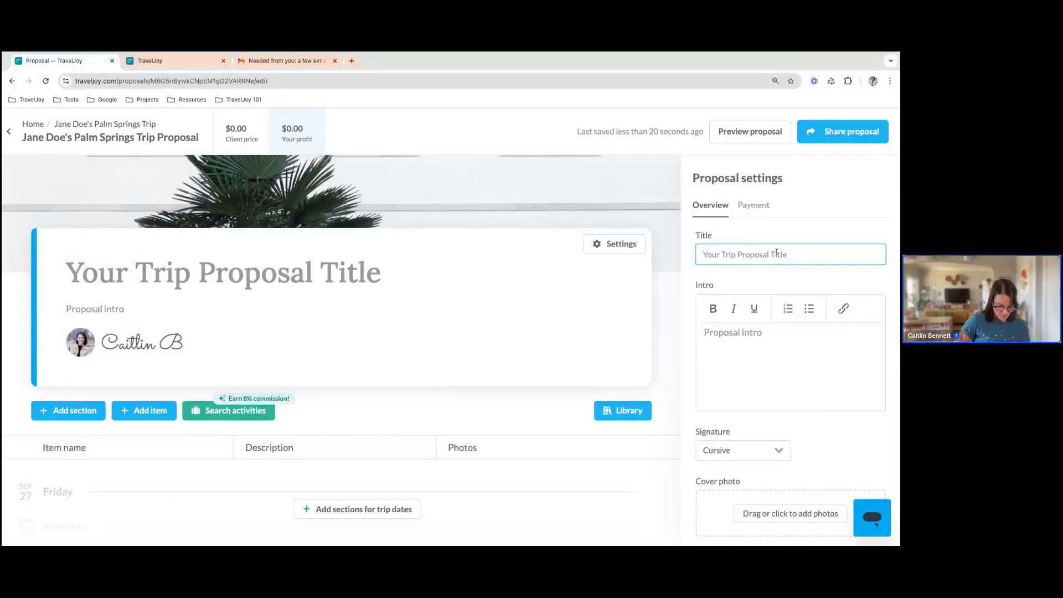
type("Ja")
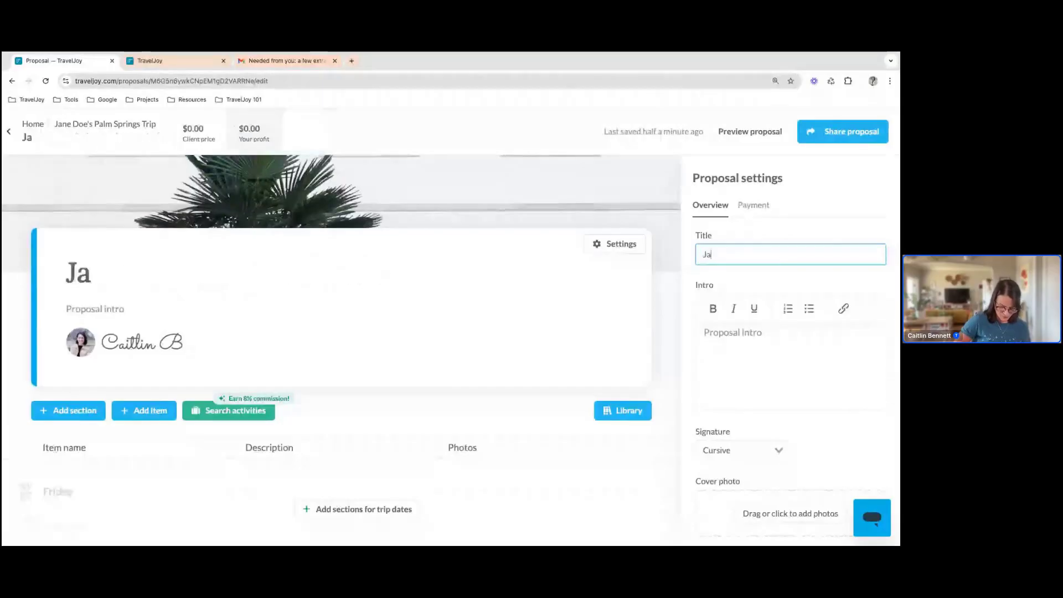
type("ne's S")
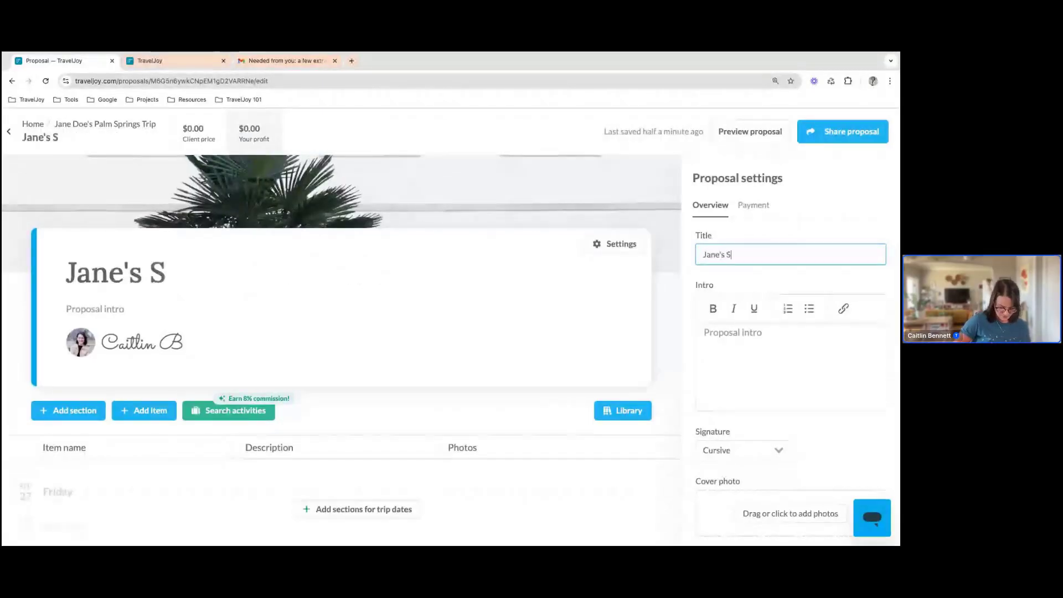
type("uper Aw")
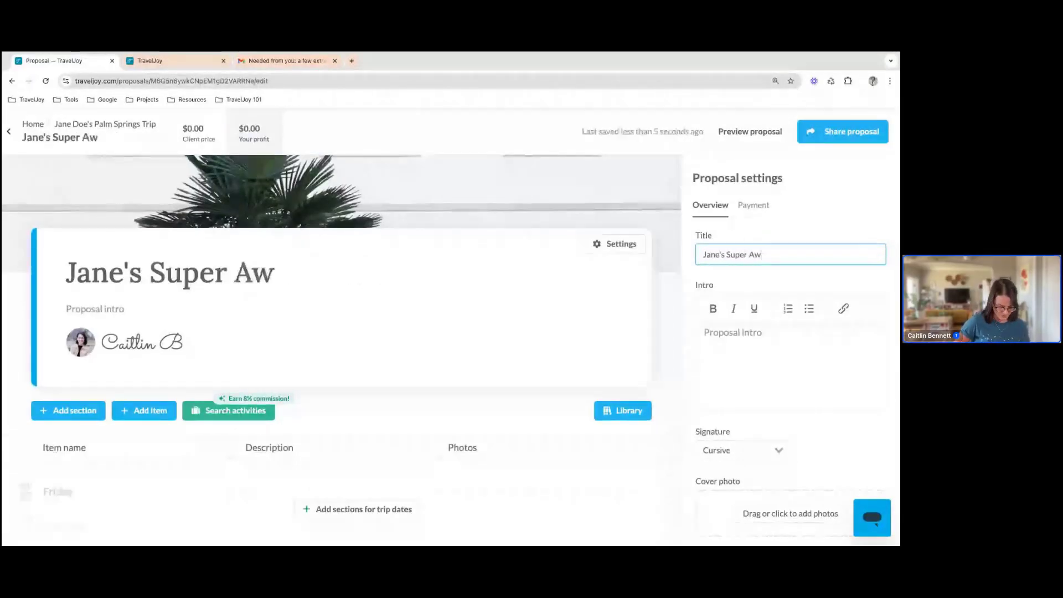
type("esome Trip")
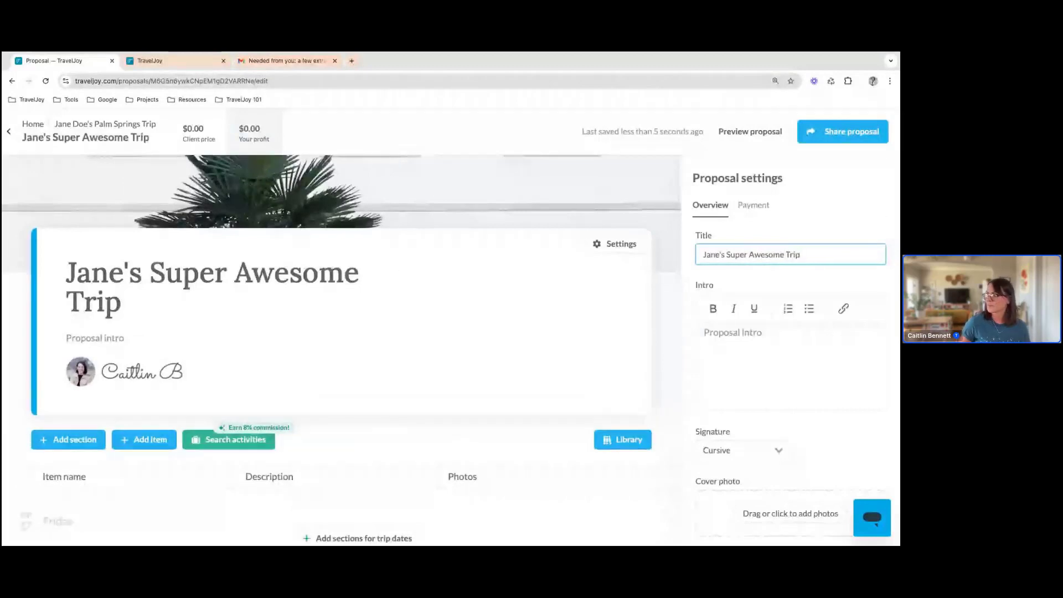
Set the proposal's signature style to Serif
left_click(760, 340)
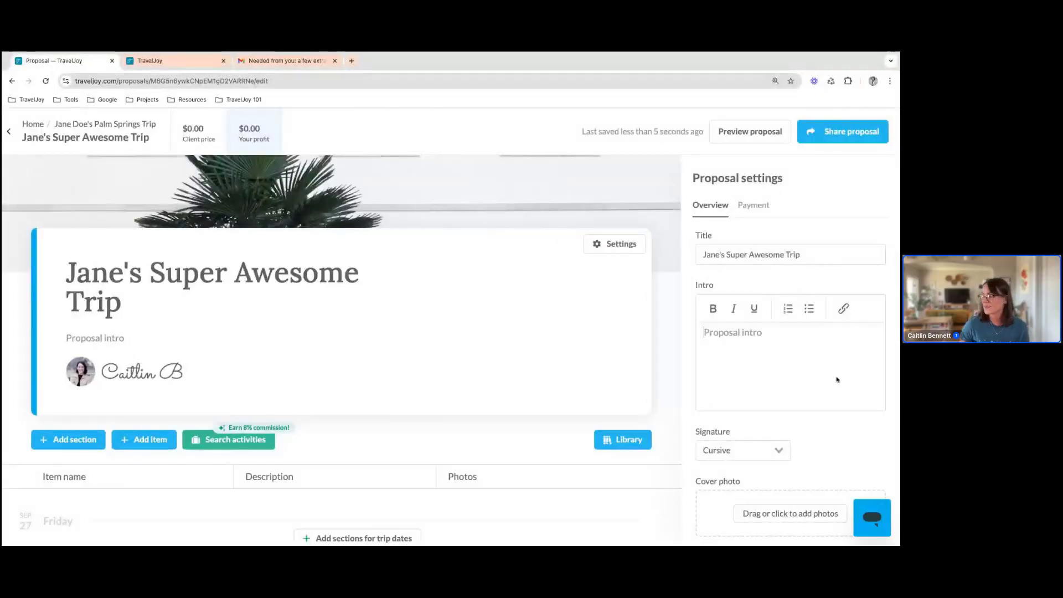
scroll(837, 380, "down", 1)
left_click(772, 433)
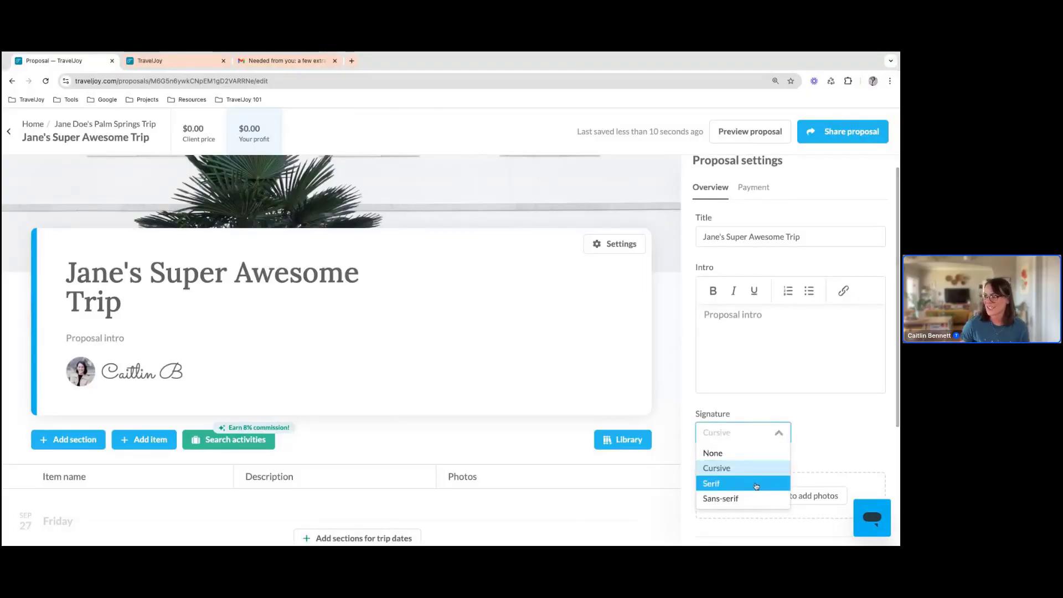
left_click(756, 485)
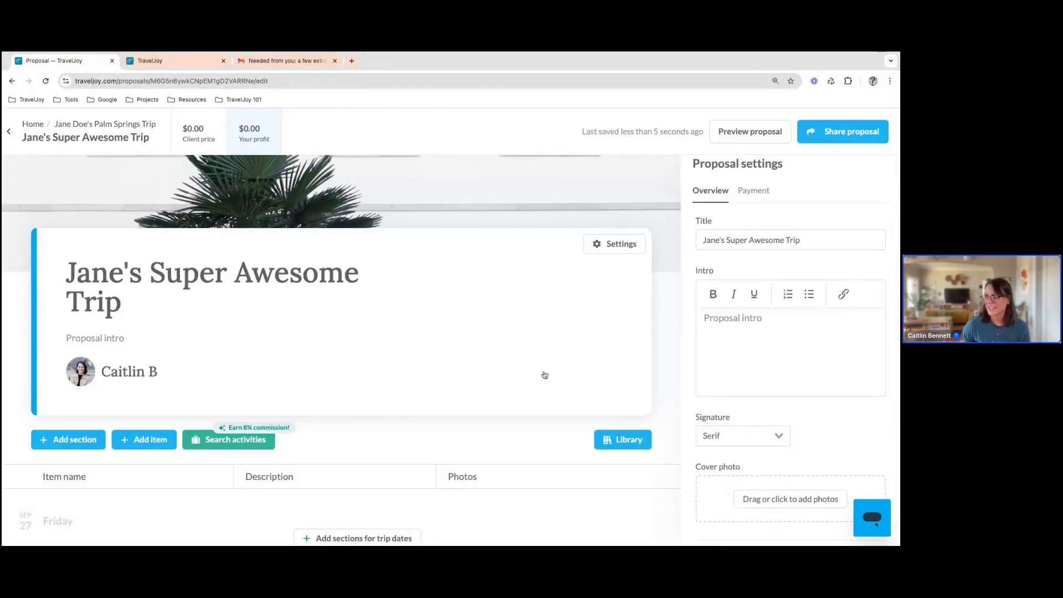
Add a proposal section dated 09/27/2024 and name it "Arrival"
scroll(712, 500, "down", 1)
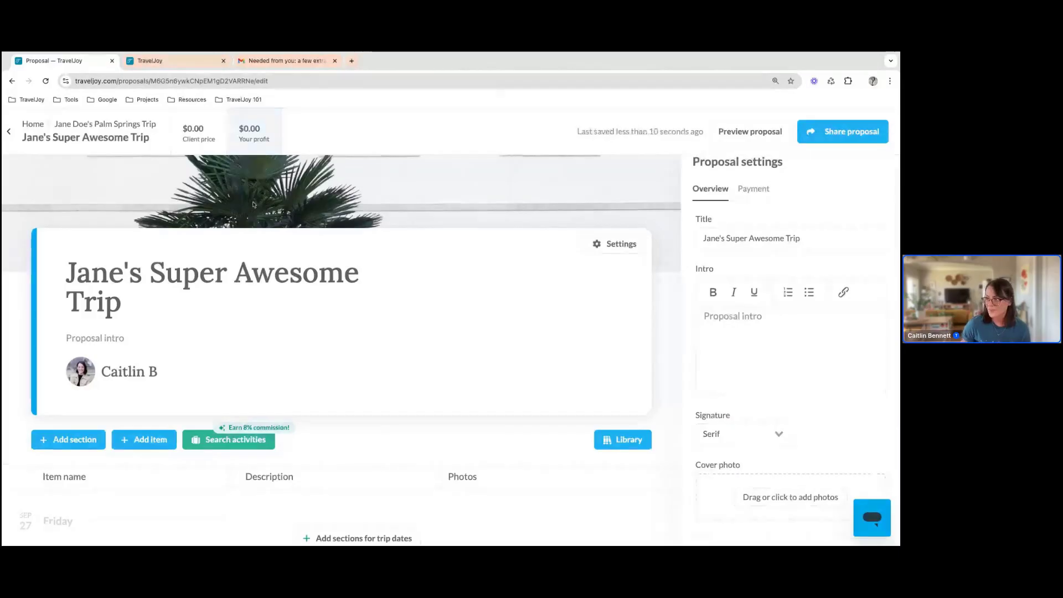
scroll(674, 284, "down", 1)
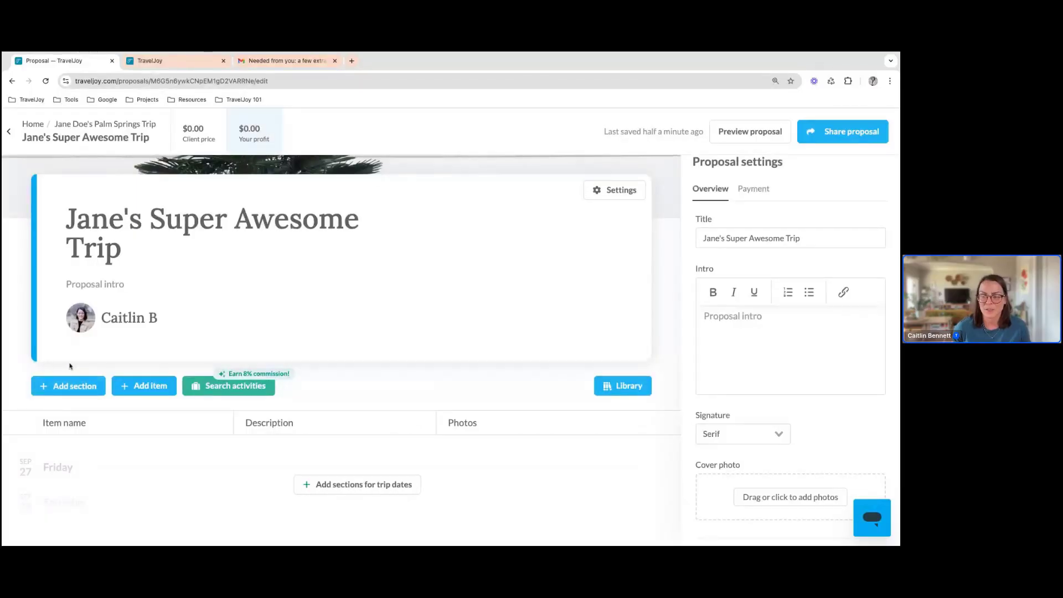
left_click(57, 388)
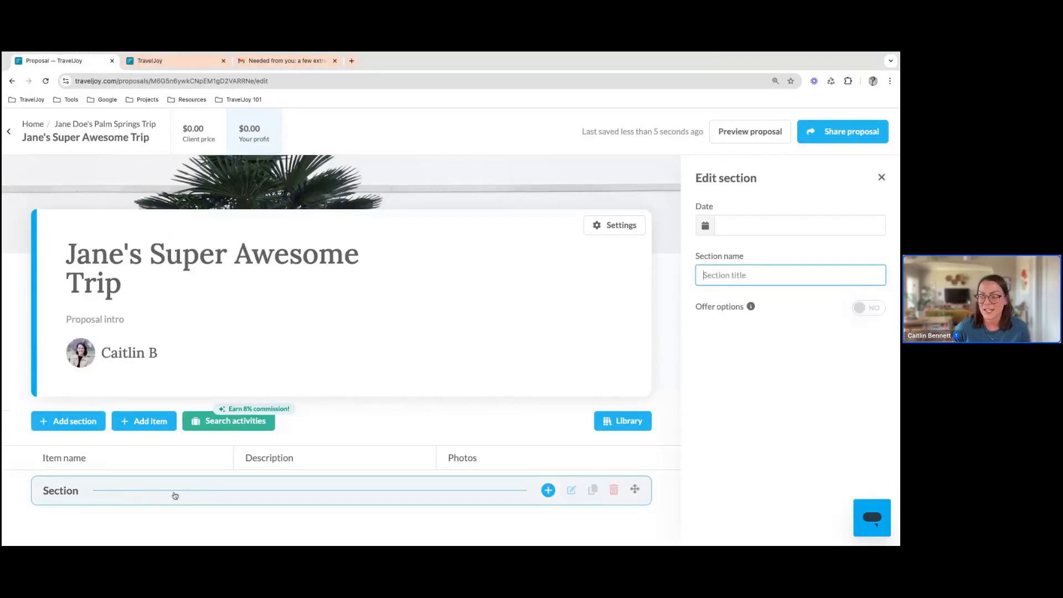
left_click(737, 225)
left_click(826, 258)
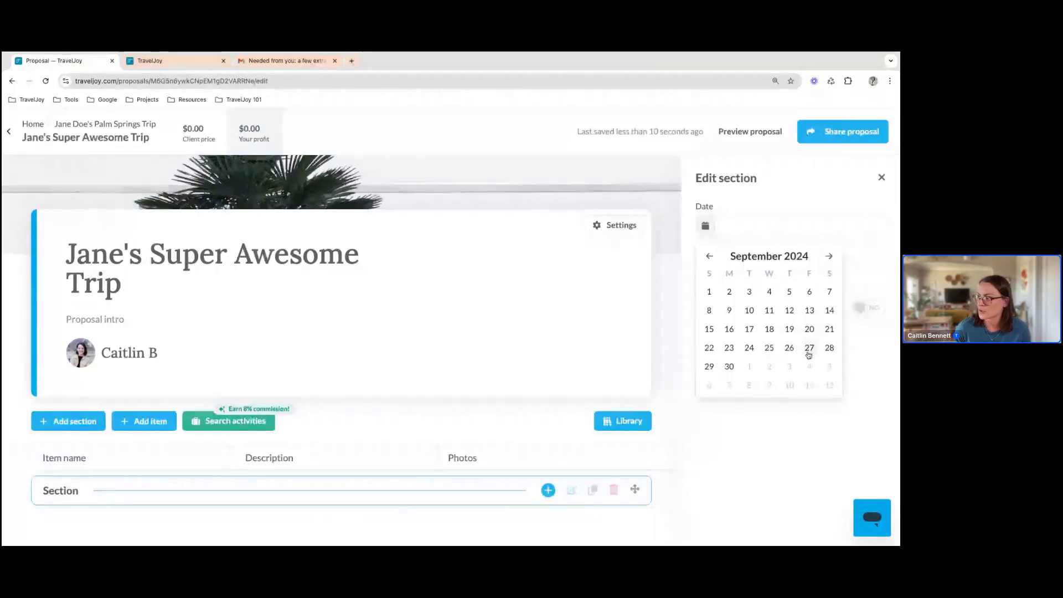
left_click(808, 349)
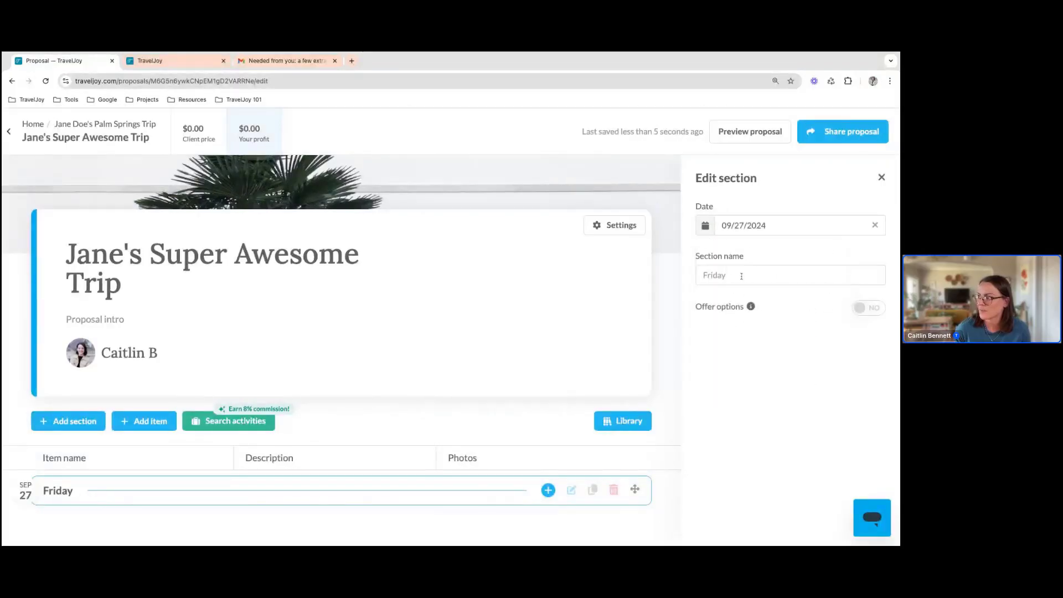
left_click(741, 277)
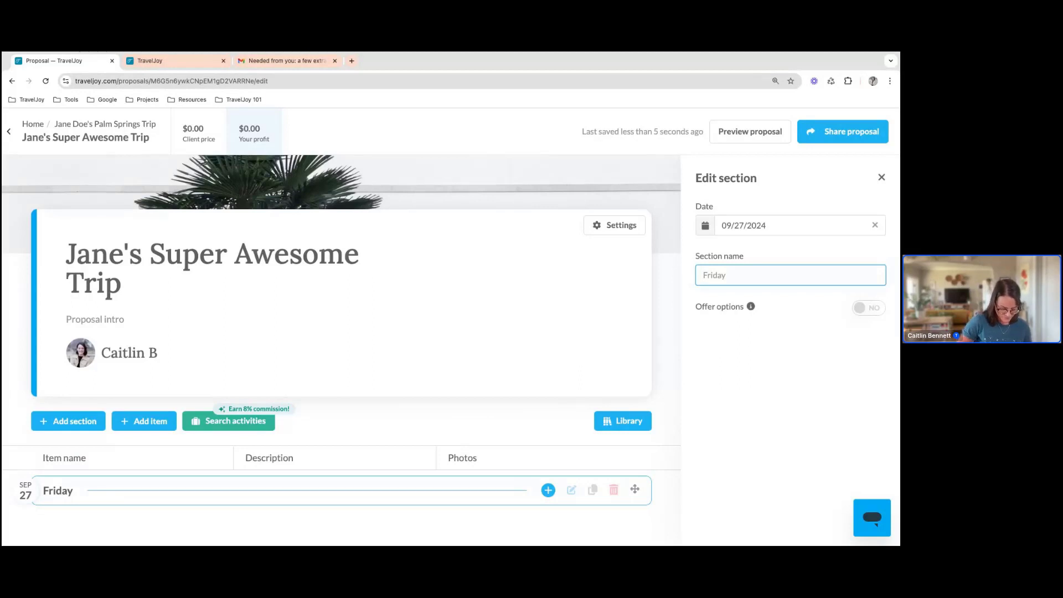
type("Arrival")
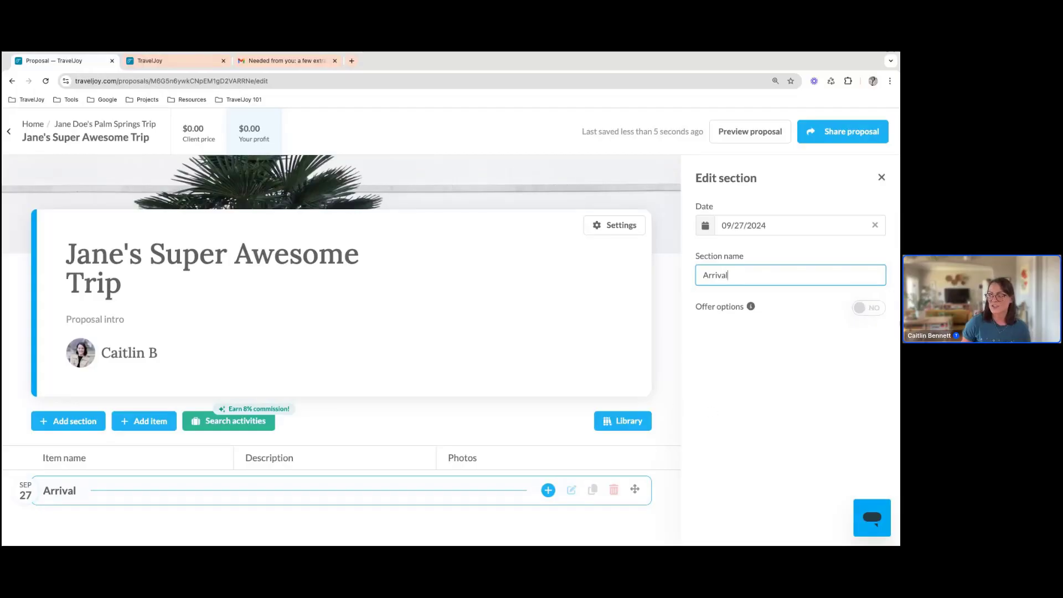
Turn on Offer options for the Arrival section and switch it back off
left_click(860, 313)
left_click(860, 309)
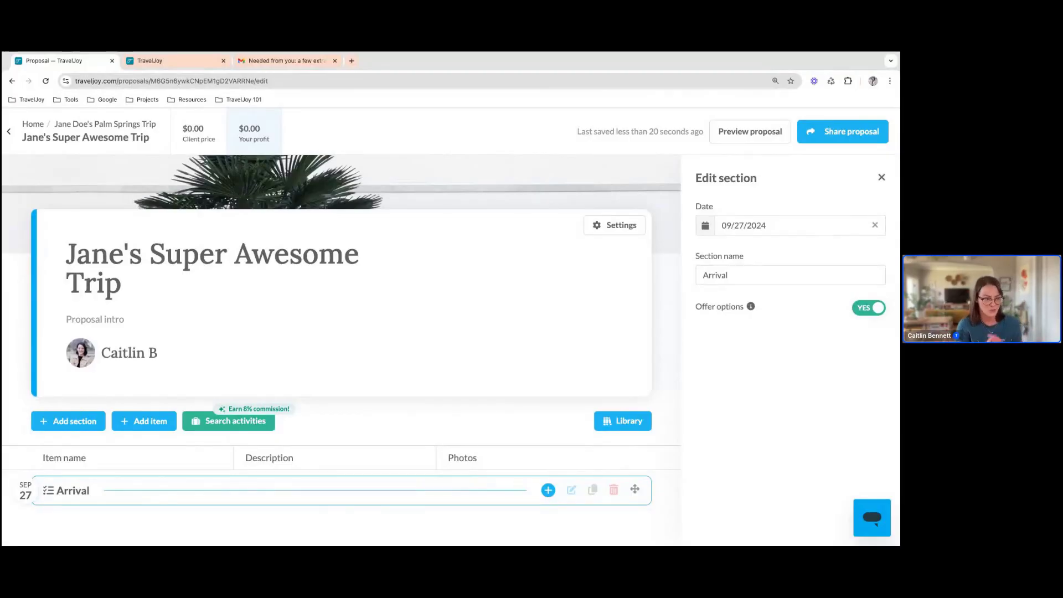
left_click(869, 307)
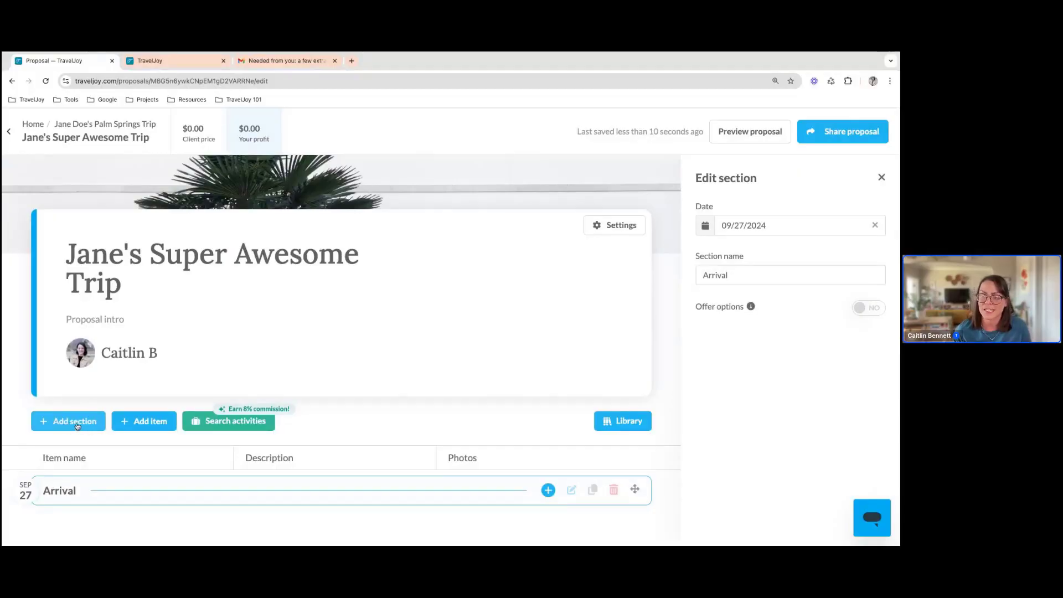
Add a second proposal section dated 09/28/2024 and name it "Fun Day"
left_click(77, 423)
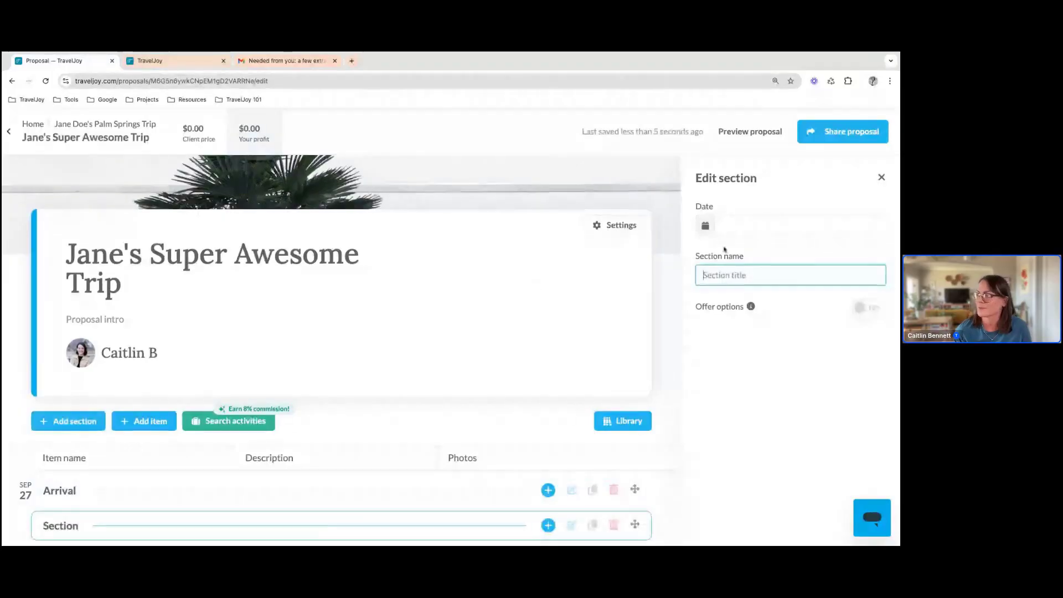
left_click(742, 227)
left_click(829, 255)
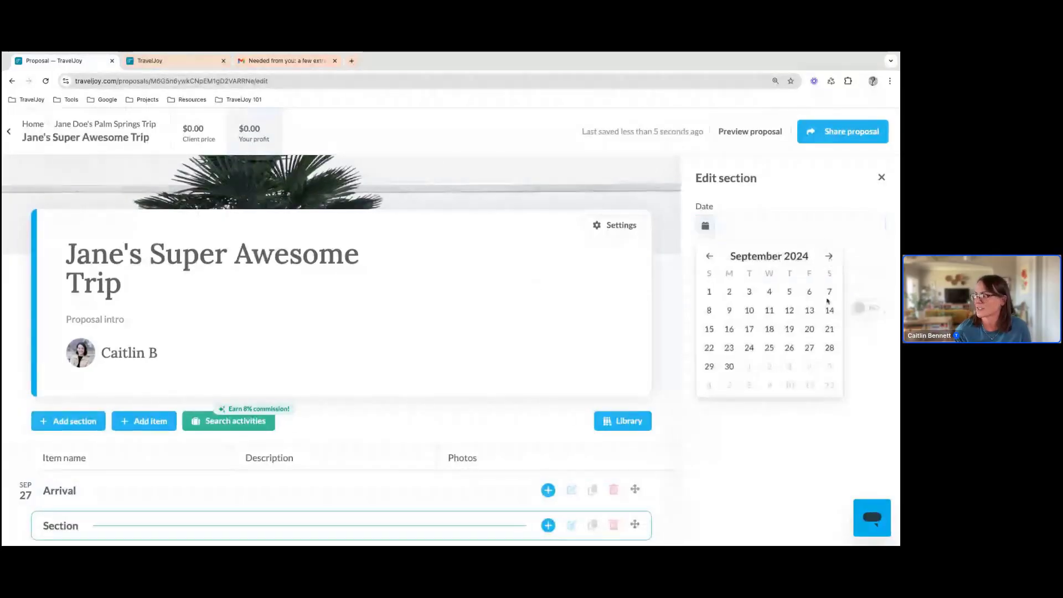
left_click(828, 347)
left_click(741, 274)
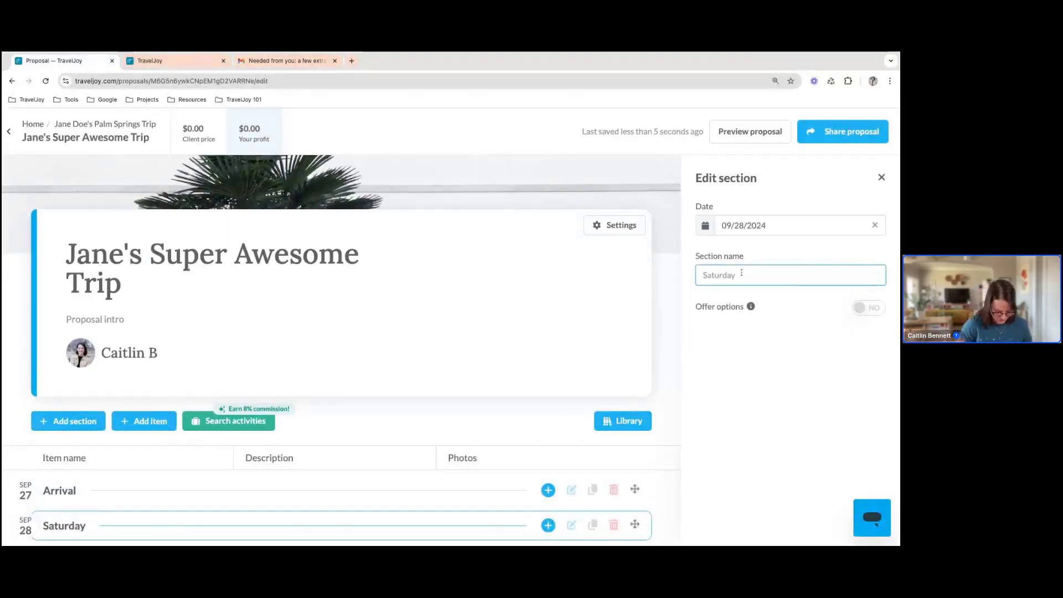
type("Fun Day")
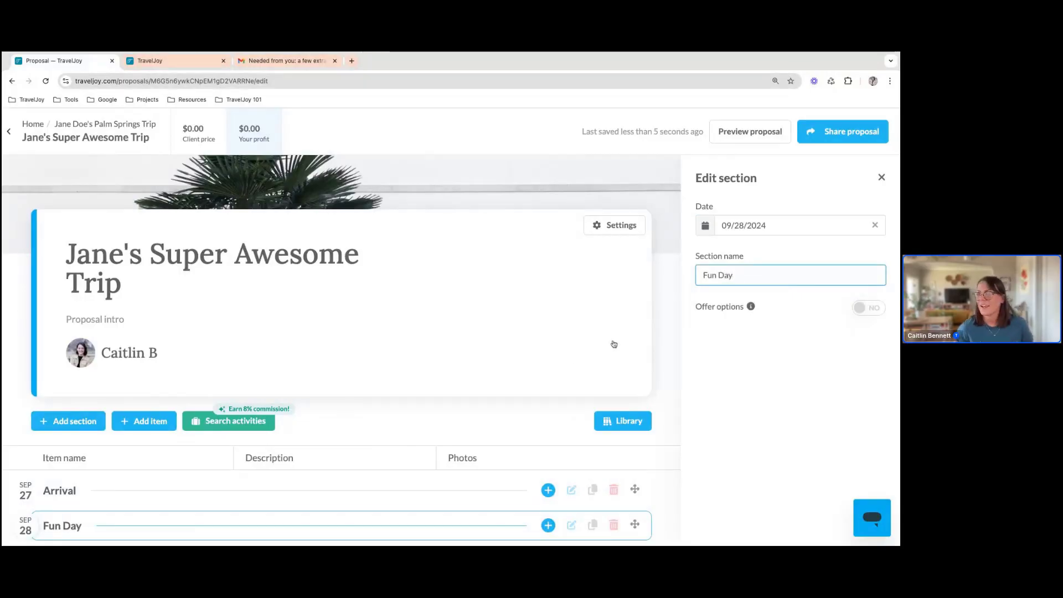
Add a third proposal section dated 09/29/2024 and name it "Departure"
left_click(65, 427)
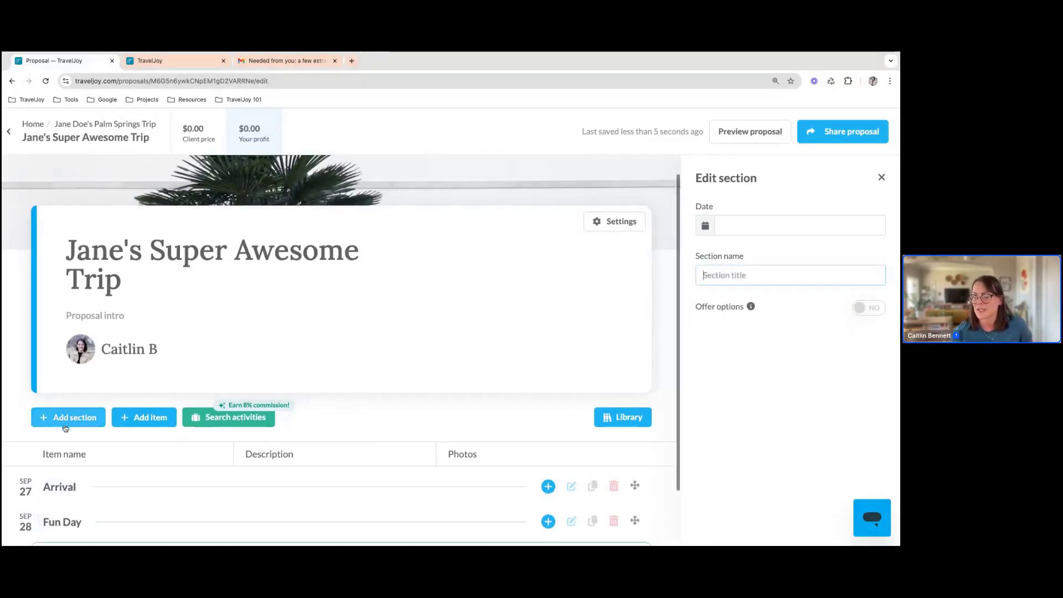
left_click(793, 227)
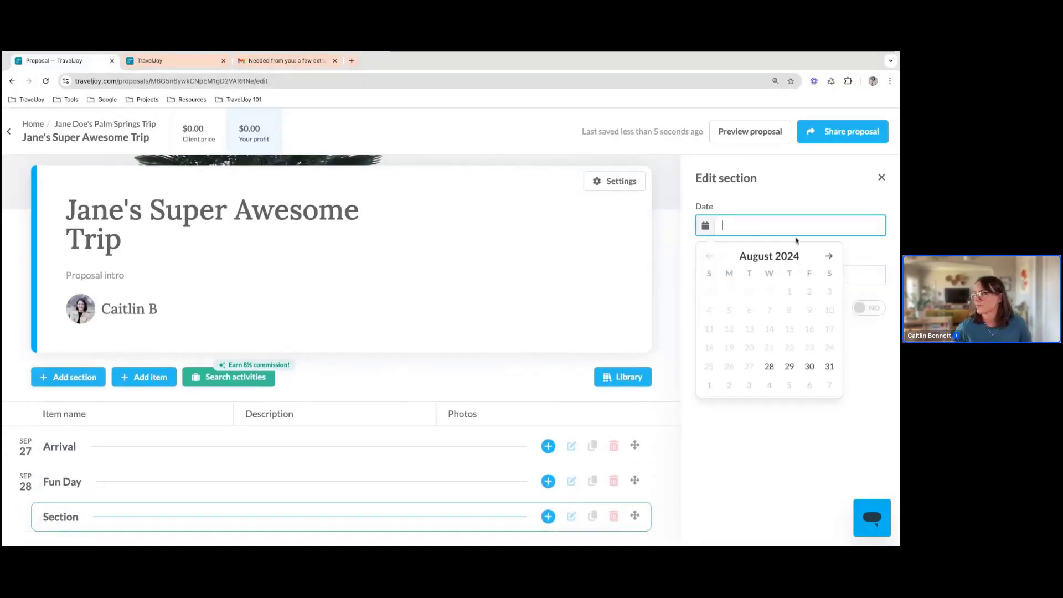
left_click(830, 263)
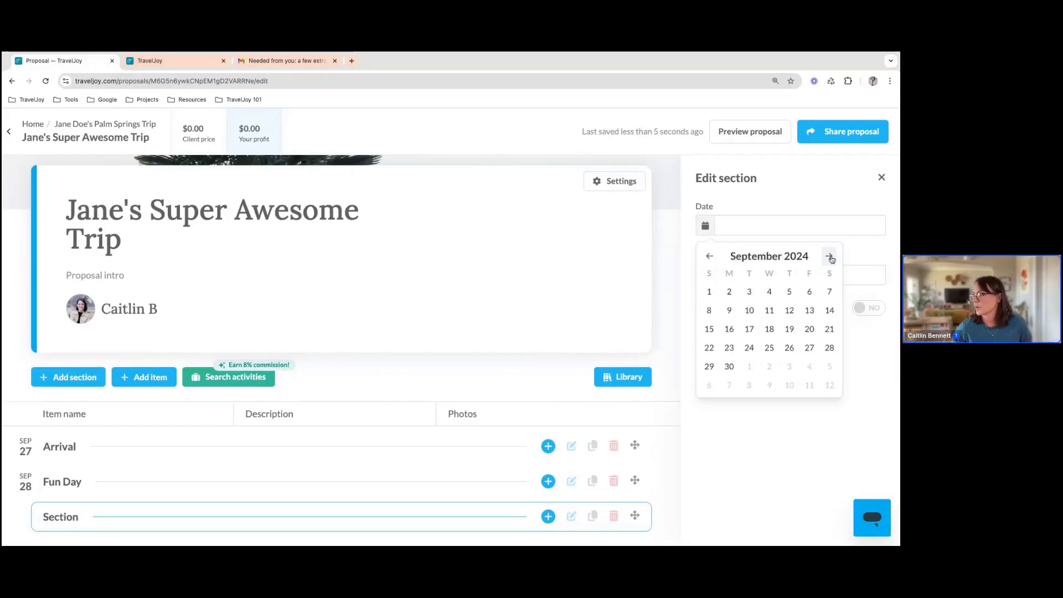
left_click(709, 366)
left_click(731, 284)
type("Dep")
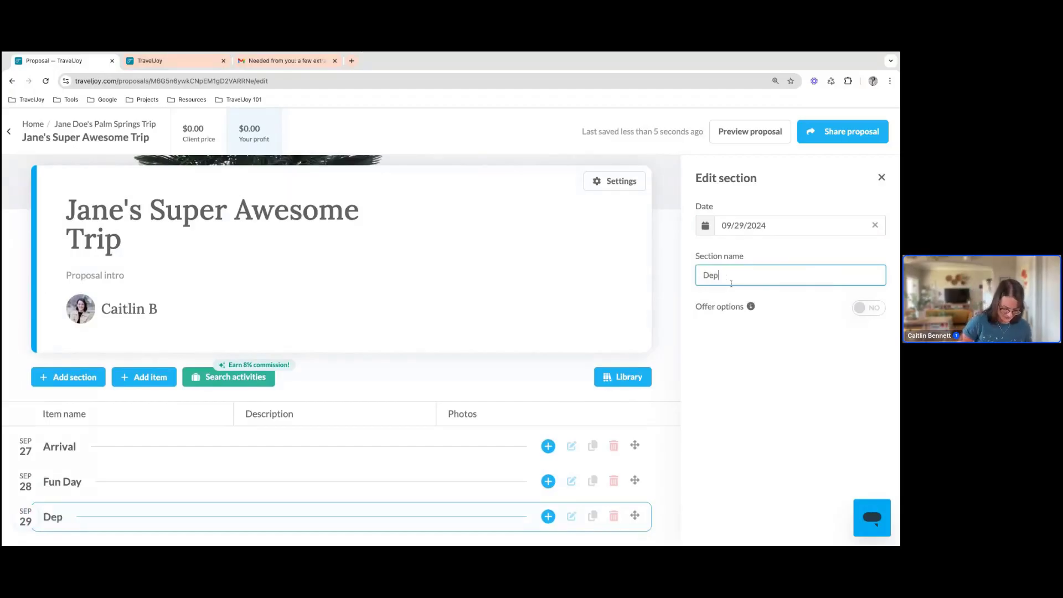
type("arture")
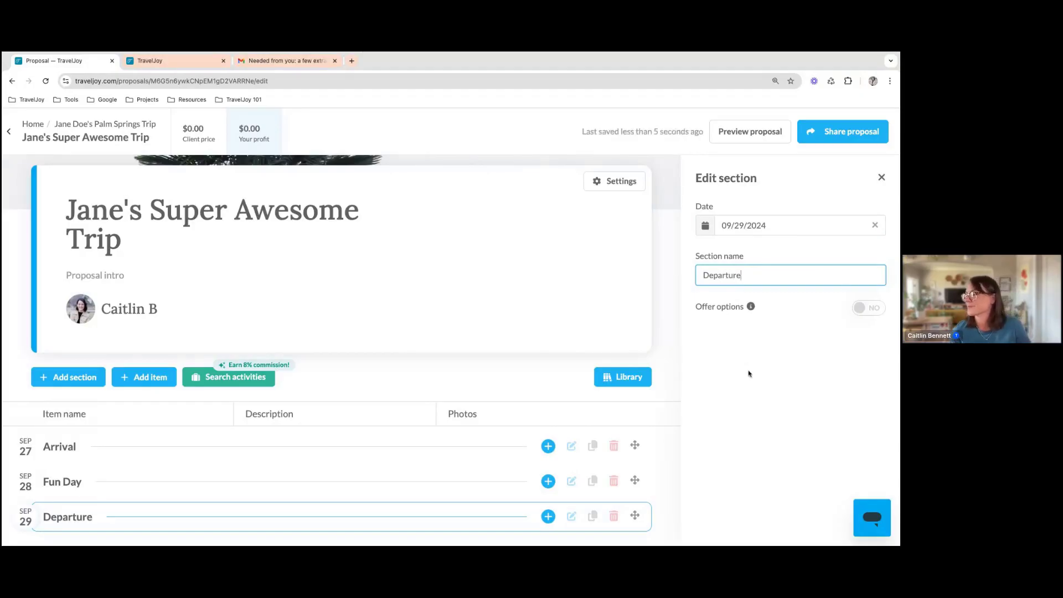
left_click(749, 373)
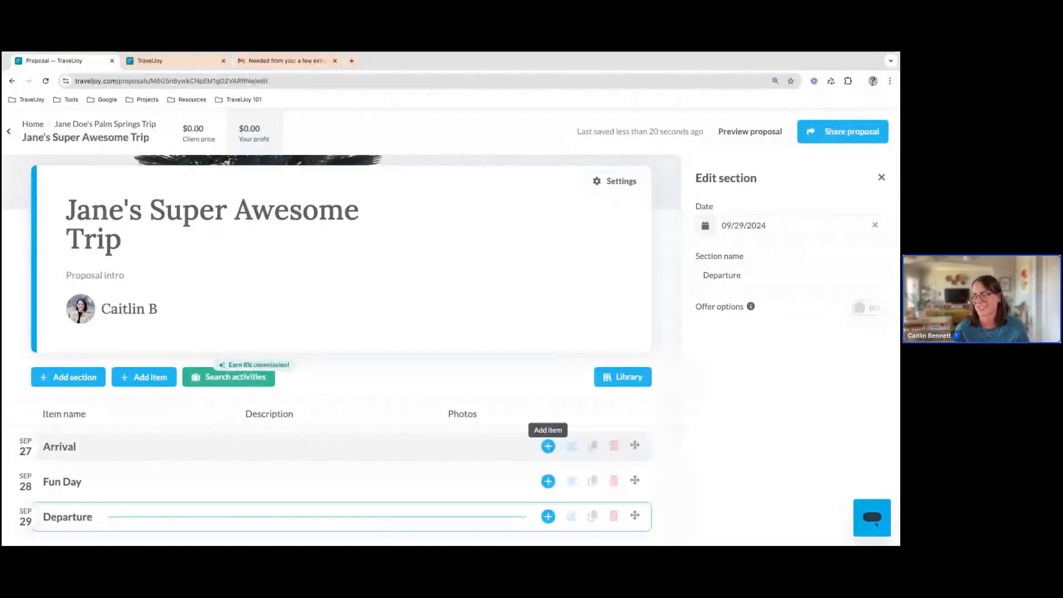
left_click(548, 445)
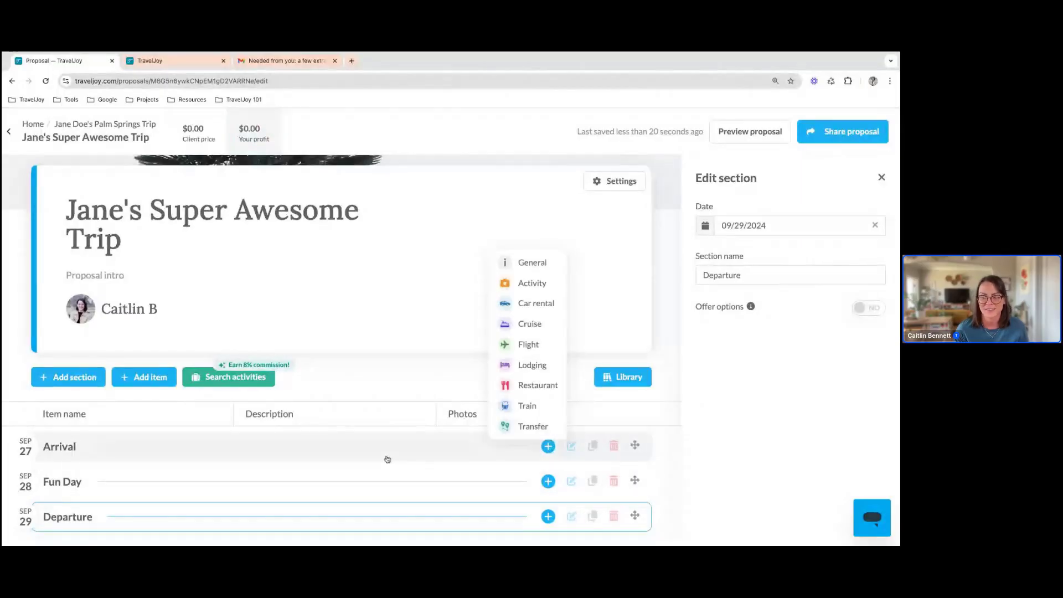
left_click(157, 383)
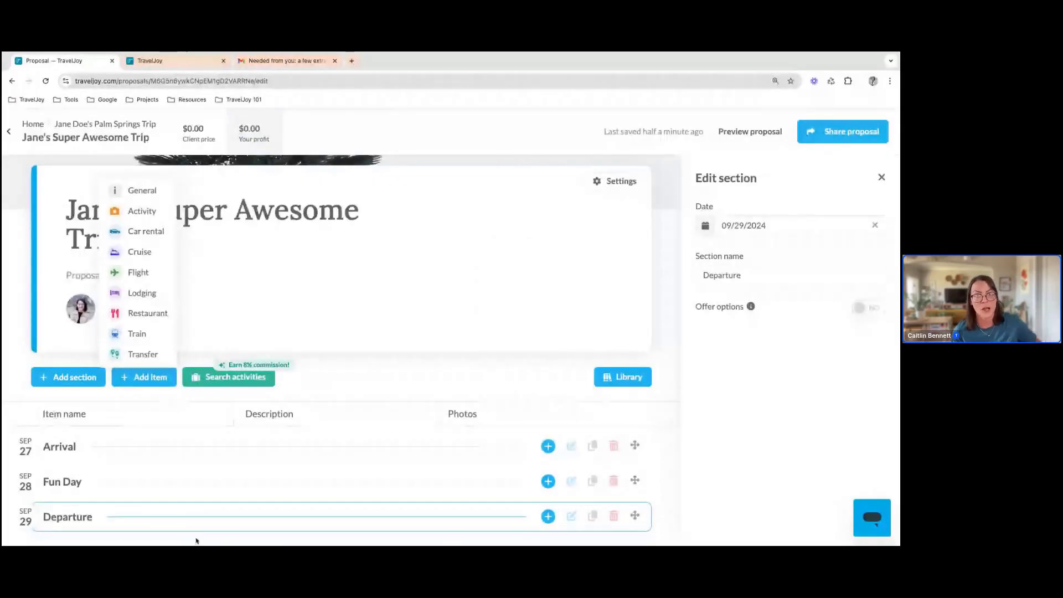
left_click(391, 375)
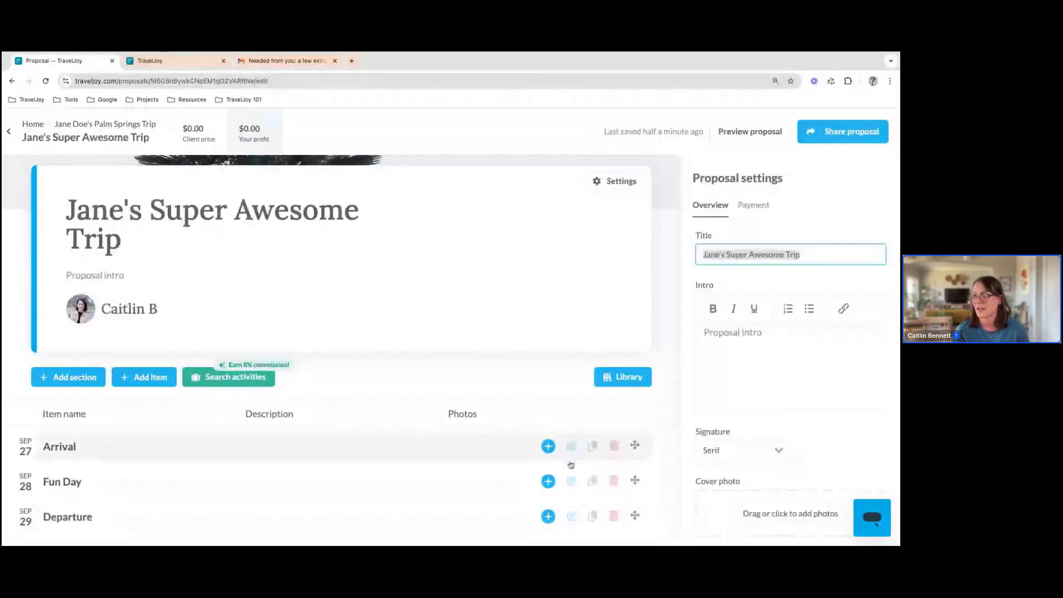
Add a Cruise item to the Fun Day section and a Lodging item at the end of the proposal
left_click(548, 481)
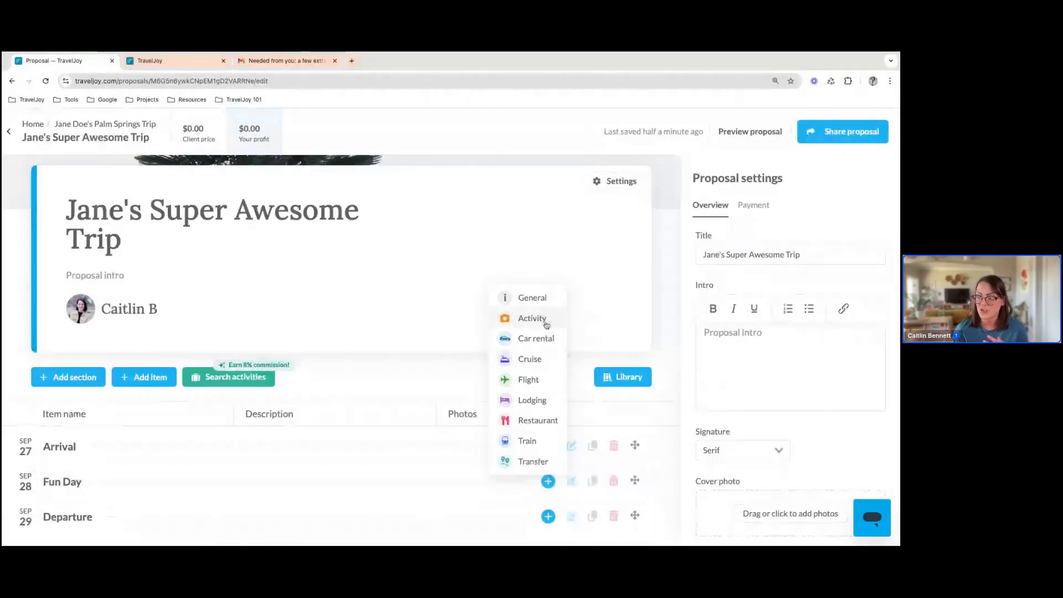
left_click(538, 365)
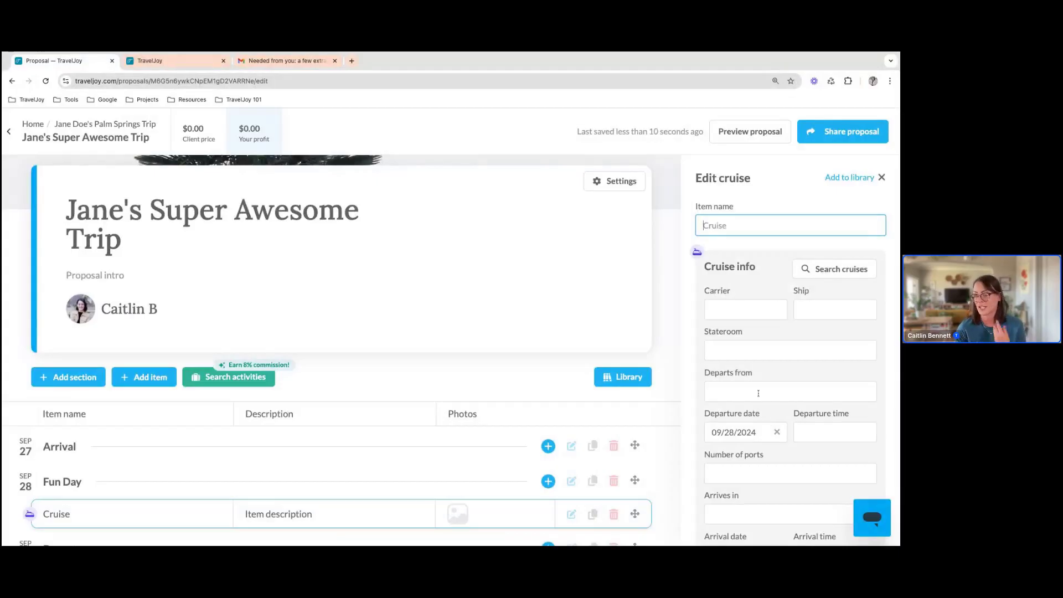
left_click(144, 377)
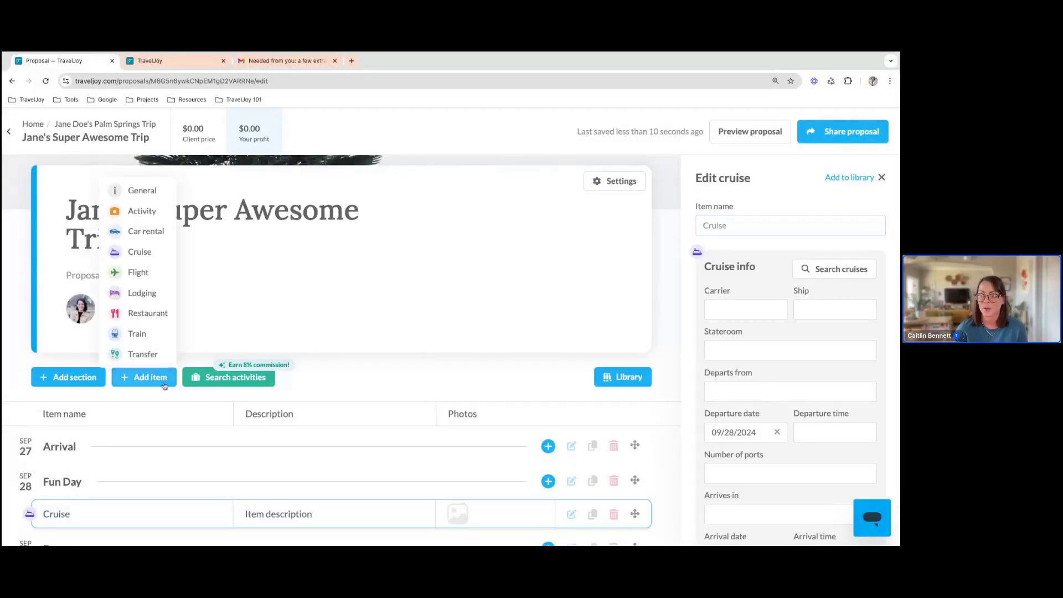
left_click(147, 293)
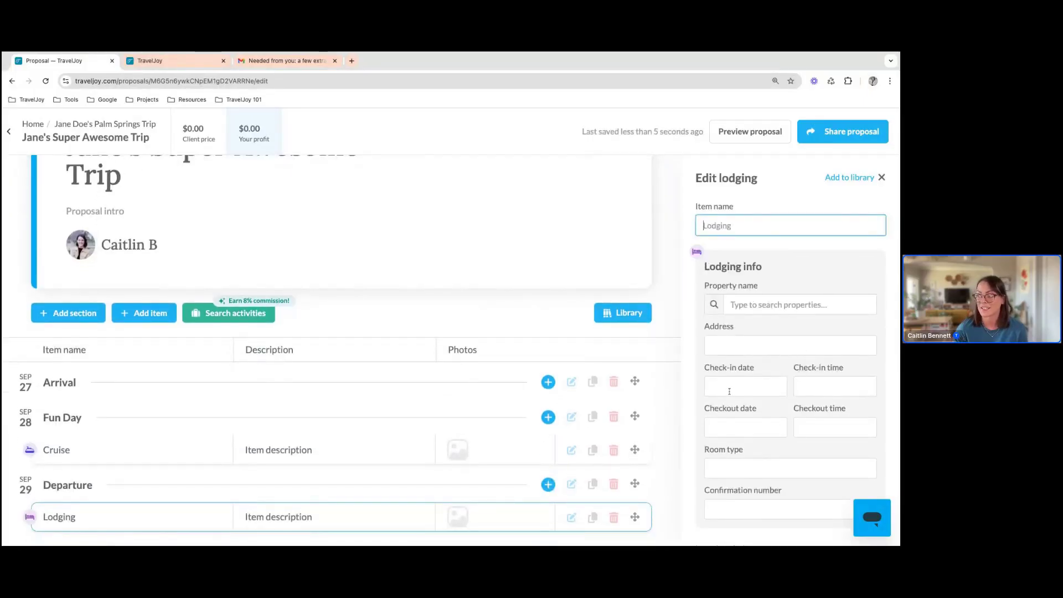
scroll(729, 392, "down", 8)
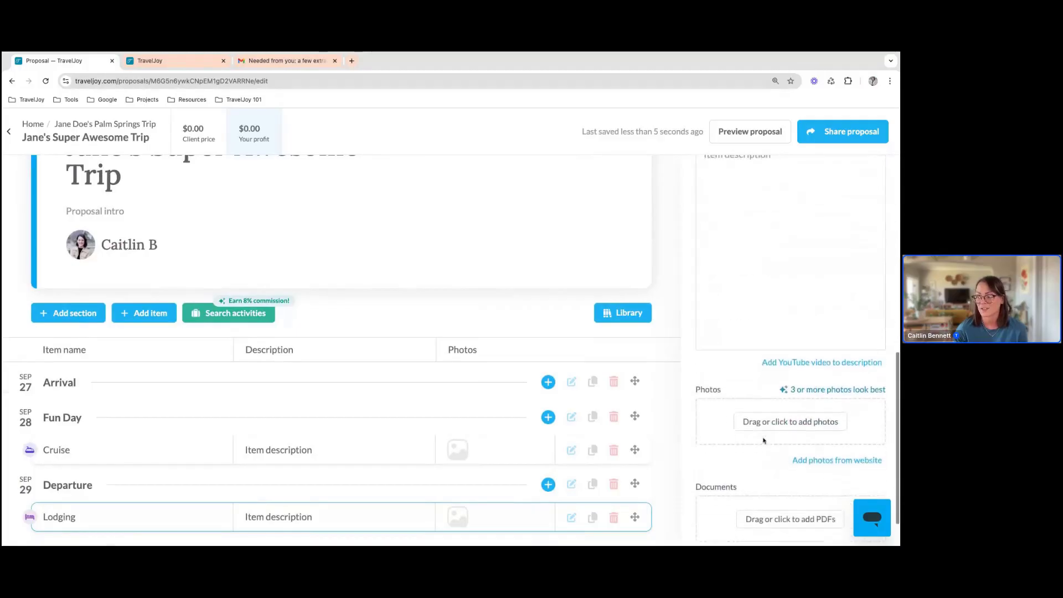
scroll(762, 440, "down", 1)
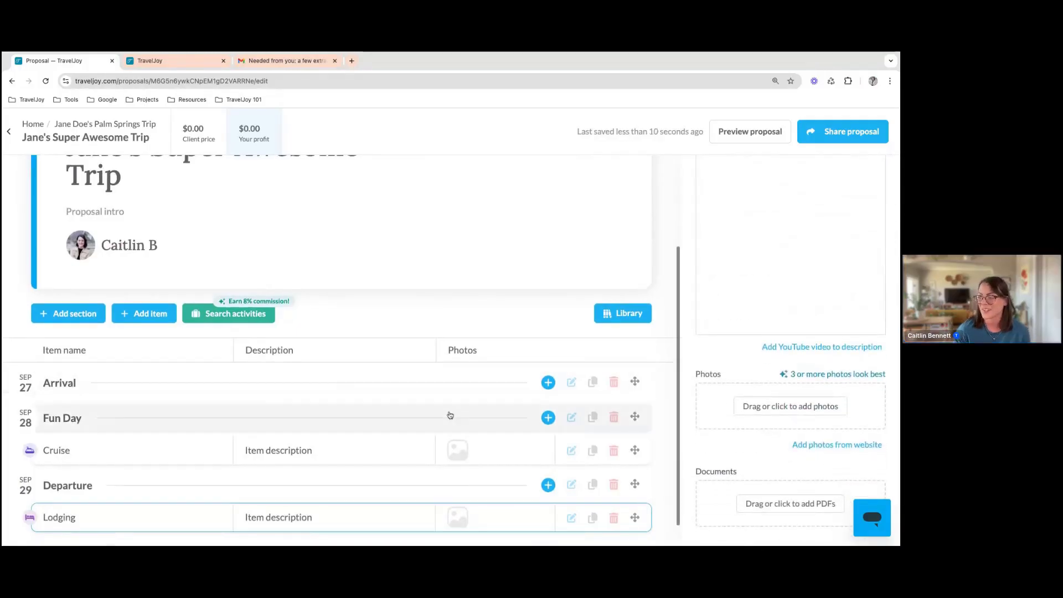
Delete the Cruise and Lodging items from the proposal
scroll(615, 454, "up", 1)
left_click(614, 454)
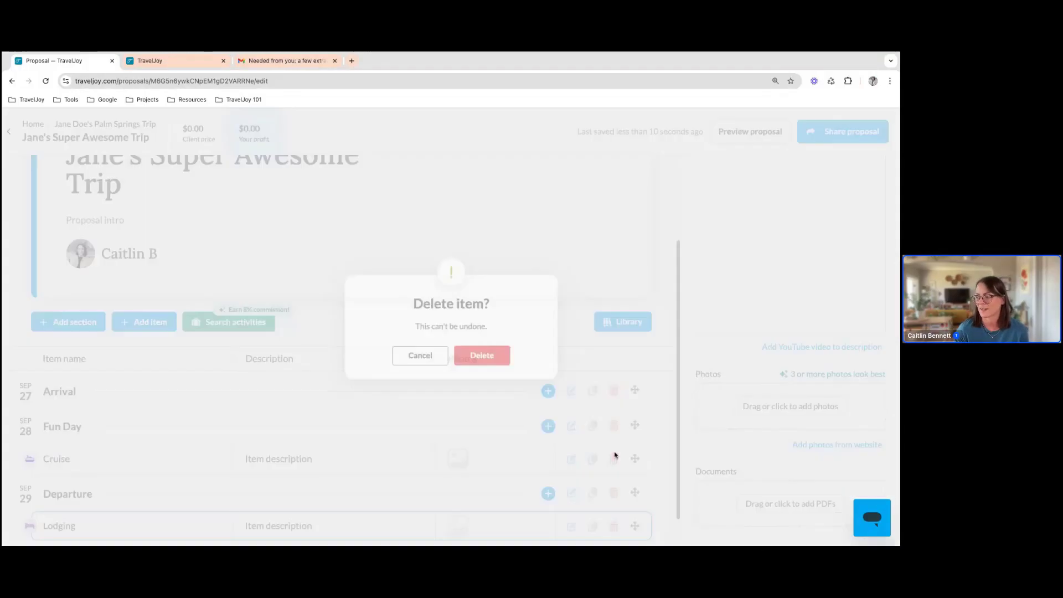
left_click(499, 361)
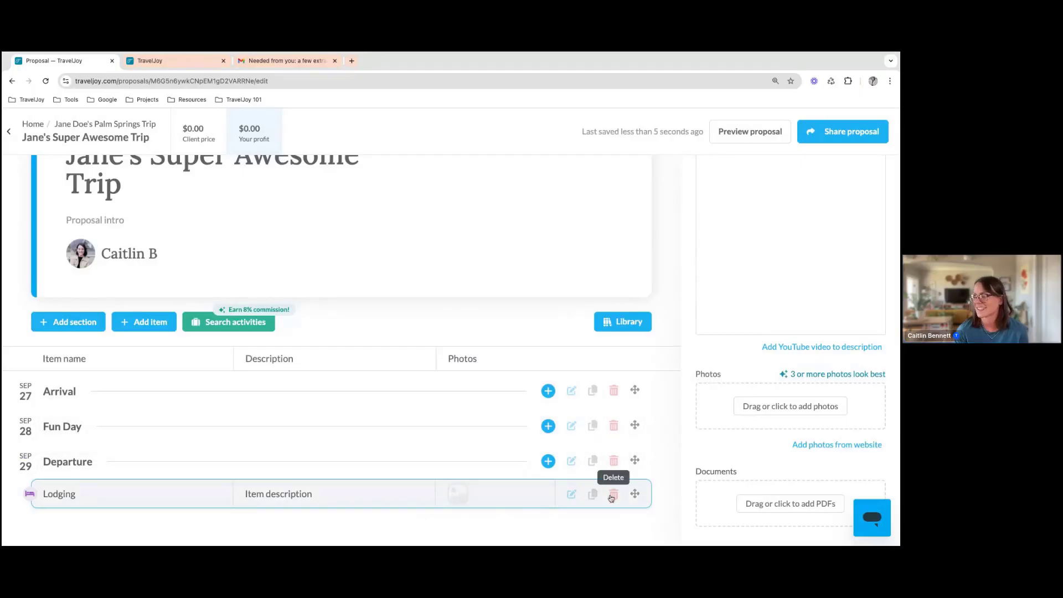
scroll(615, 497, "down", 1)
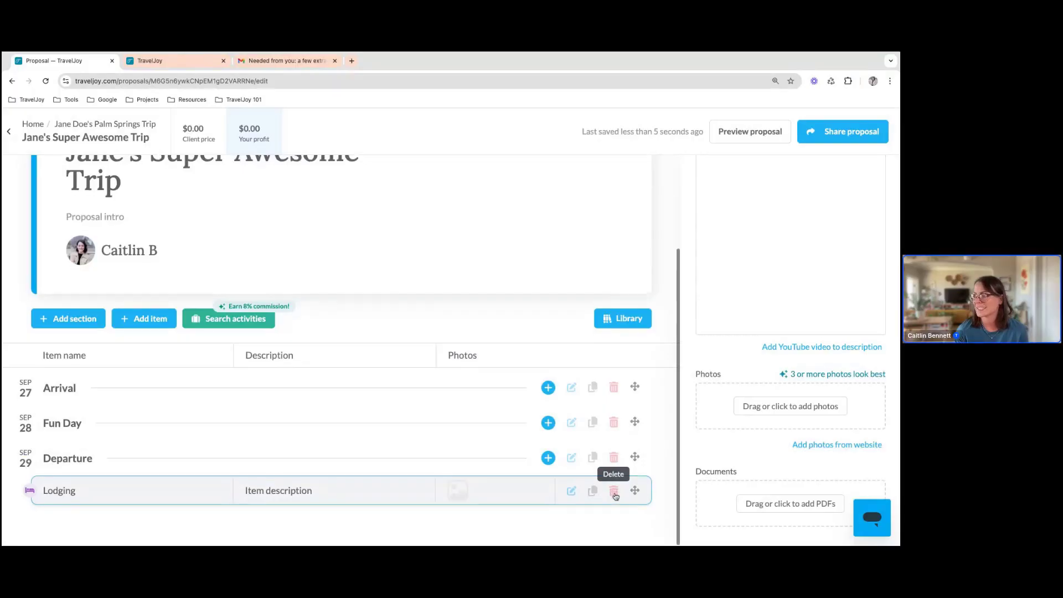
scroll(623, 483, "up", 1)
scroll(624, 482, "down", 1)
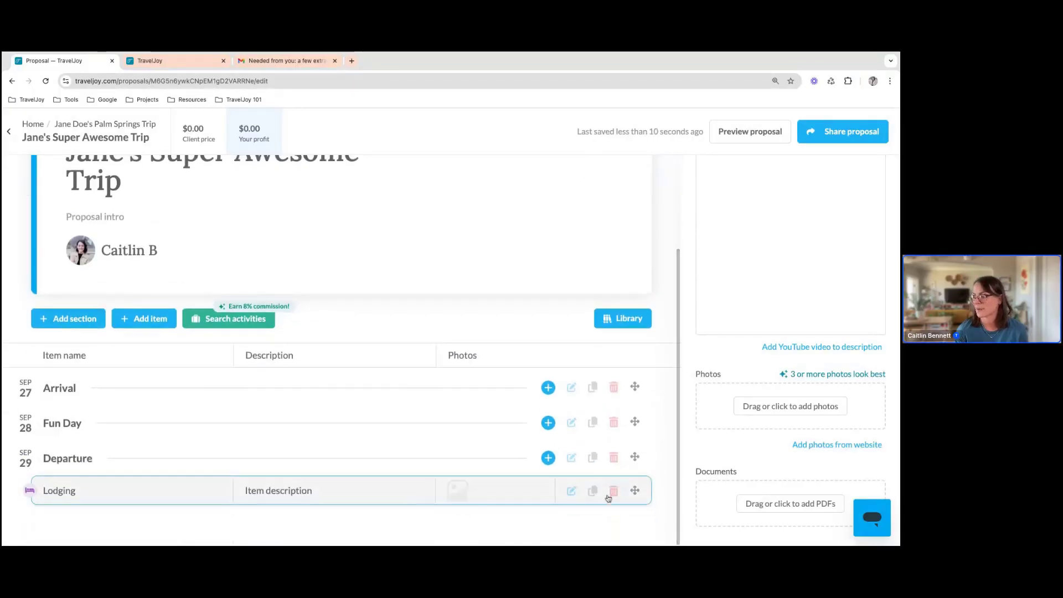
left_click(613, 492)
left_click(468, 357)
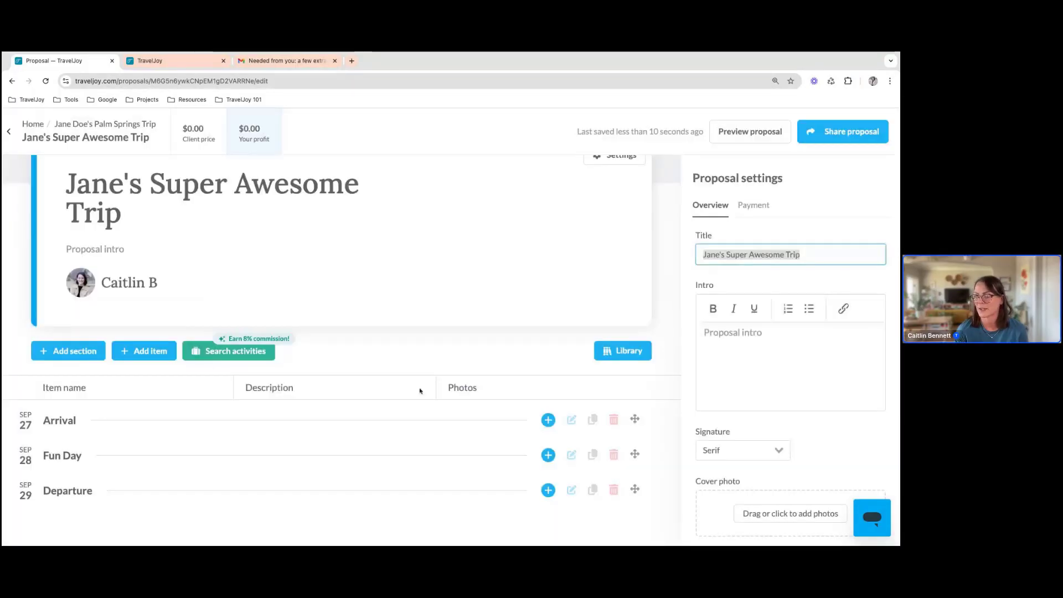
Add an activity named "Farmer's Market" to the Fun Day section and set its location name to "Downtown PS"
left_click(548, 455)
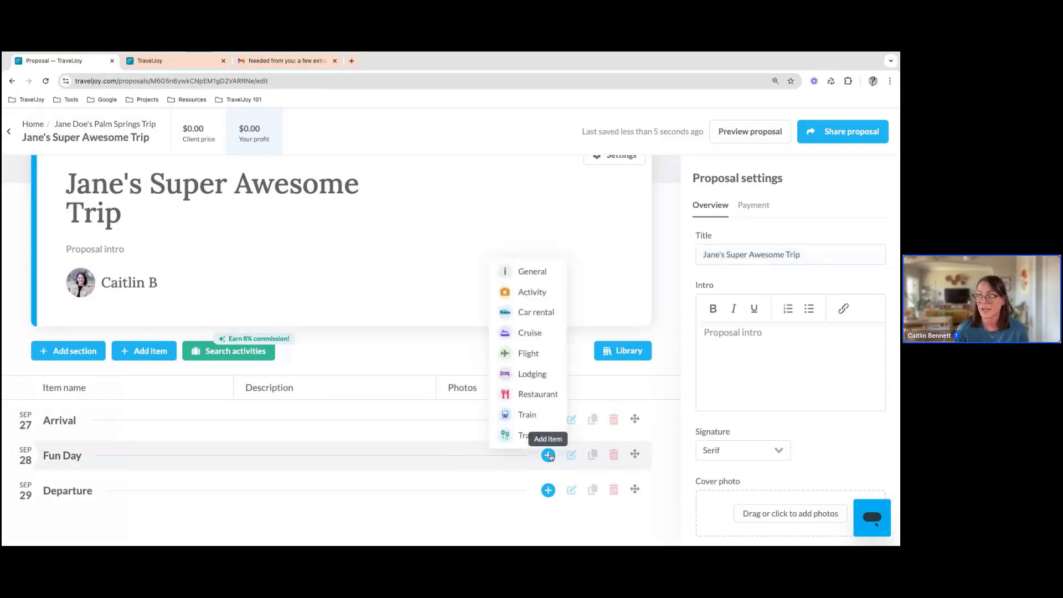
left_click(541, 294)
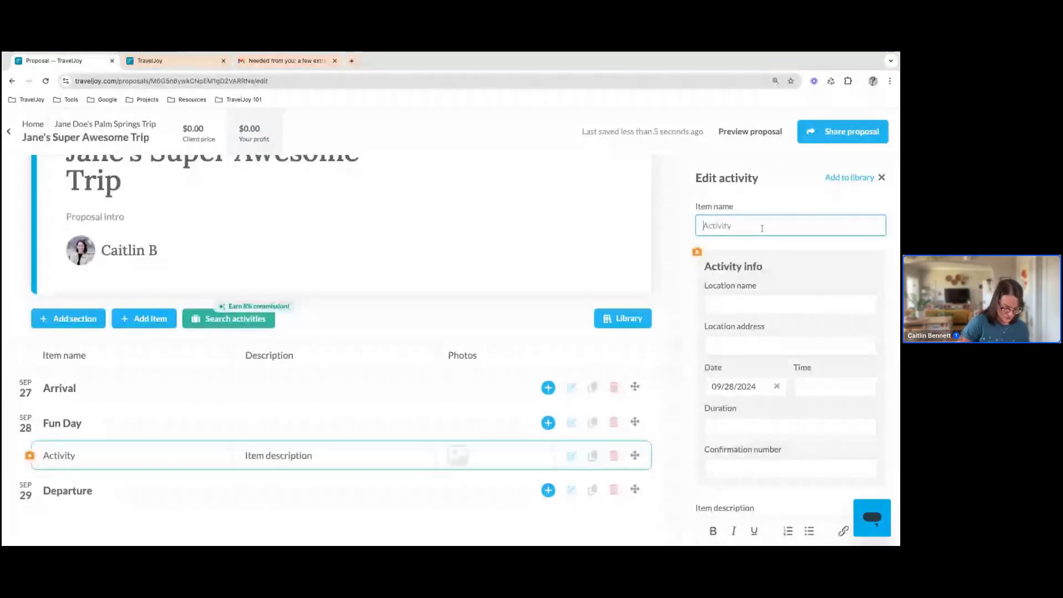
type("Fi")
key("BackSpace")
key("BackSpace")
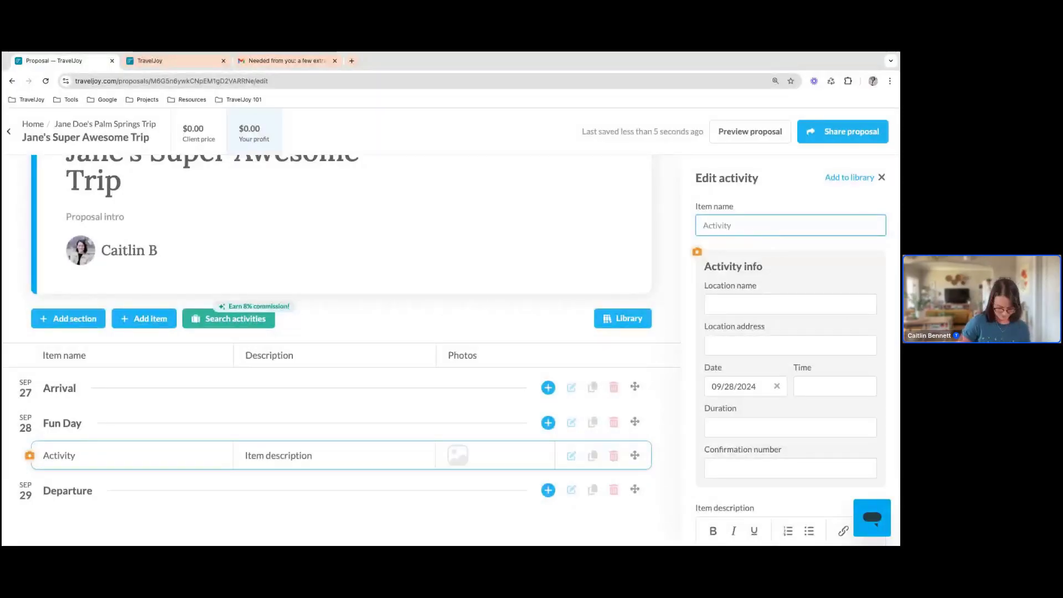
type("Farmer's Ma")
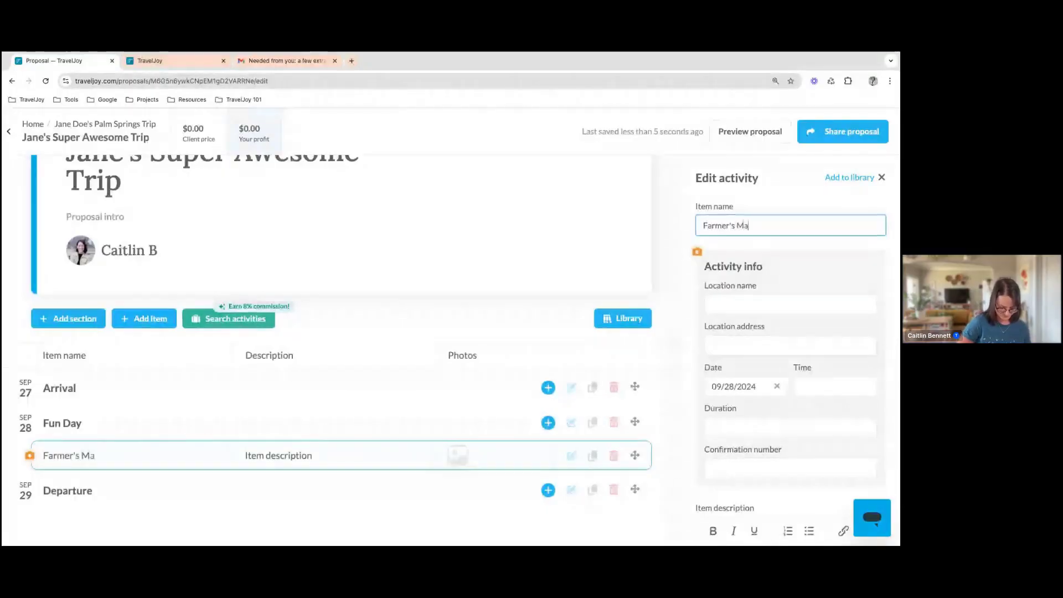
type("rket")
left_click(771, 298)
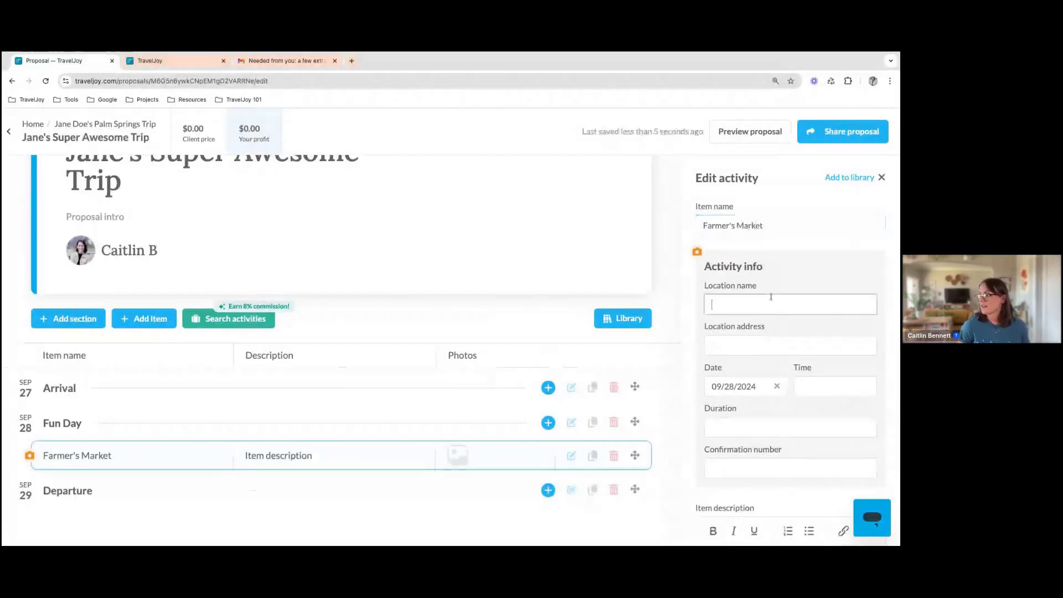
type("Downtown PS")
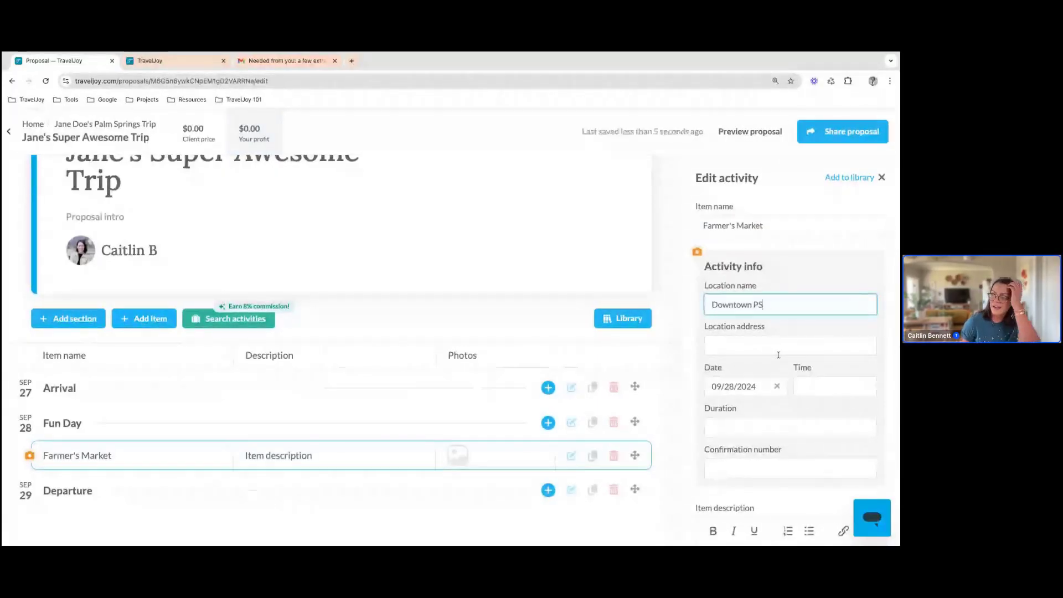
Enter the Farmer's Market item description "Shopping with local vendors and artists. Bring water!"
scroll(731, 344, "down", 1)
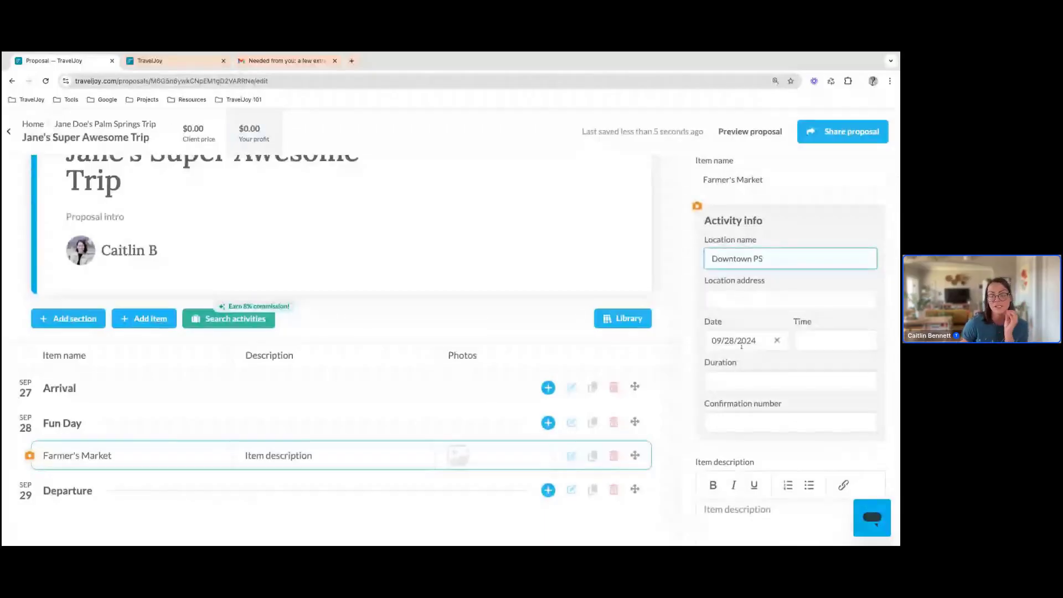
scroll(755, 477, "down", 3)
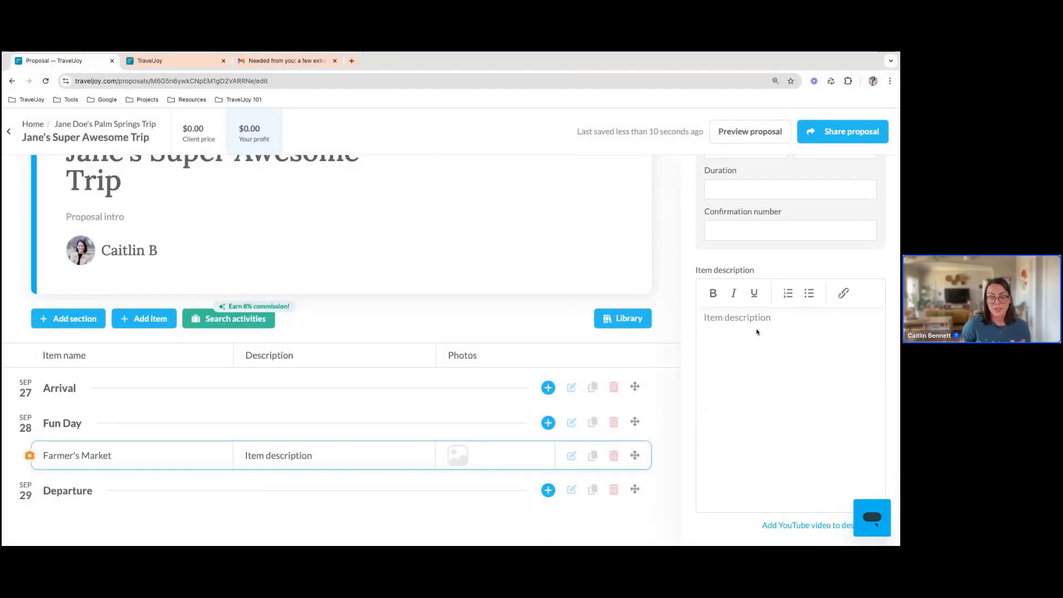
left_click(757, 332)
type("Shop")
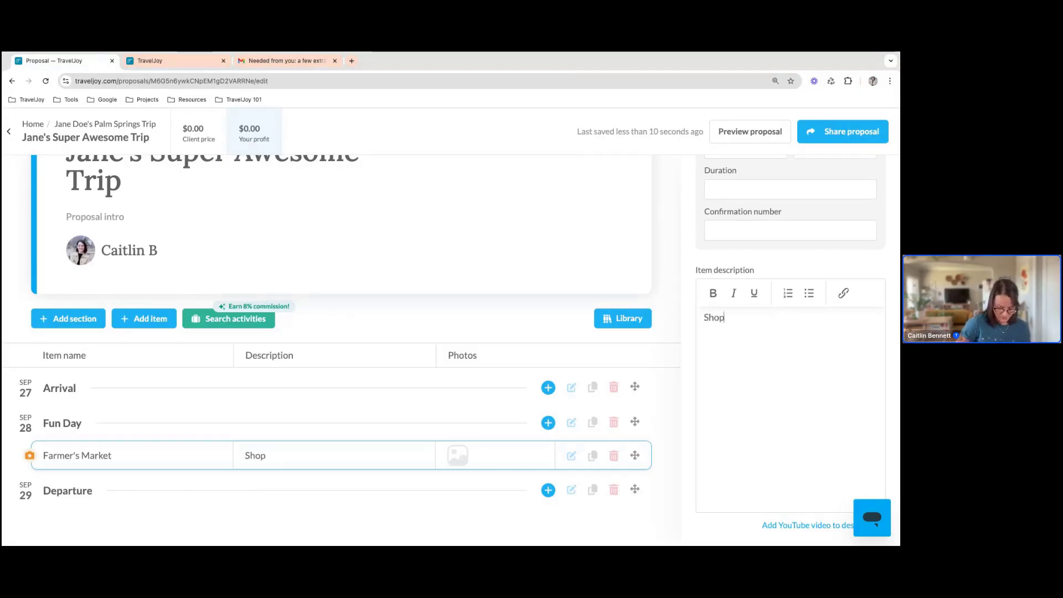
type("ping with local ")
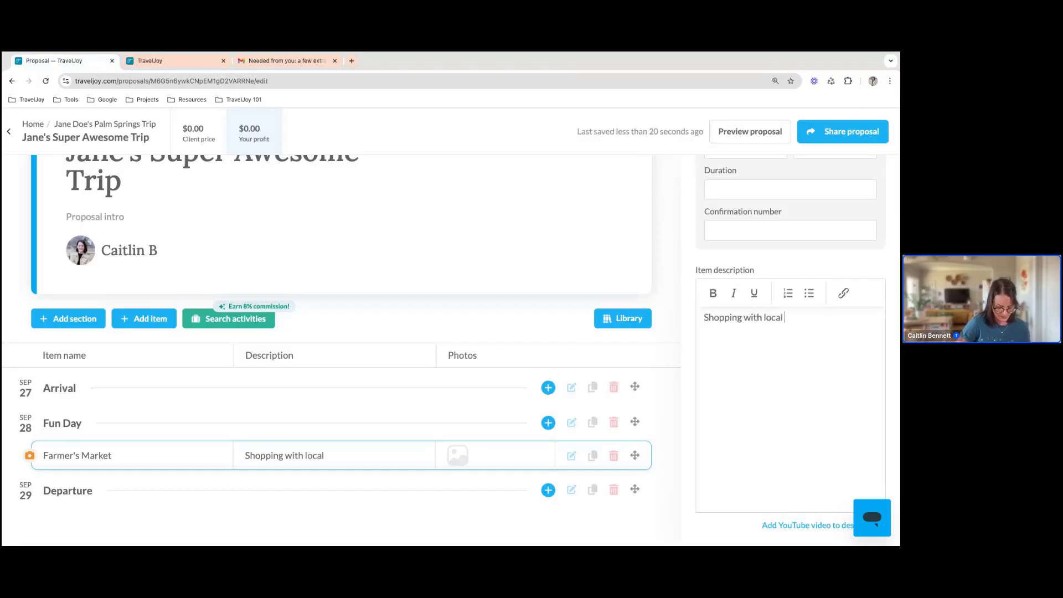
type("vendors and")
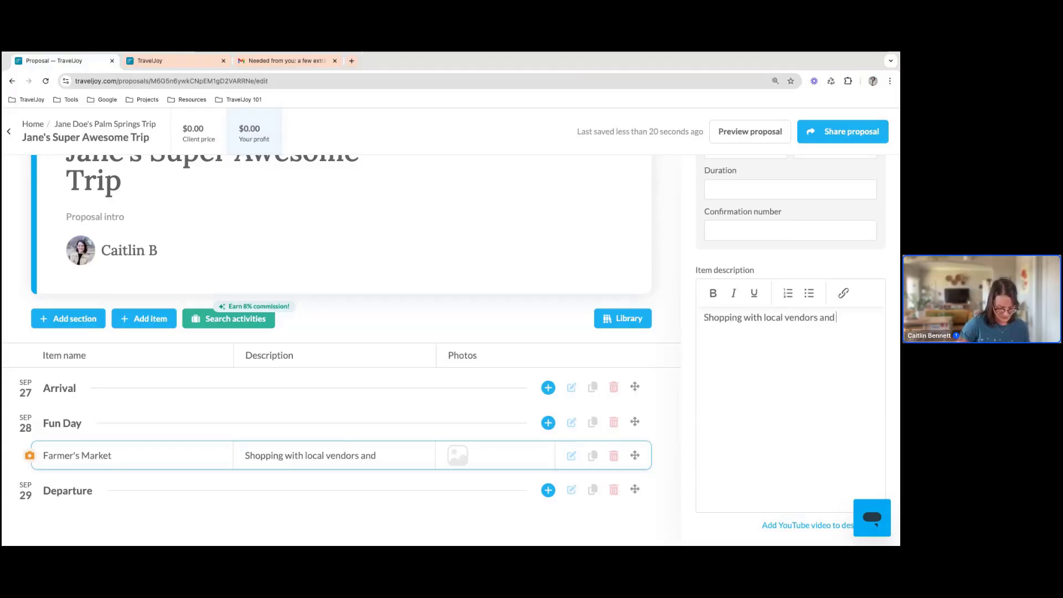
type(" artists")
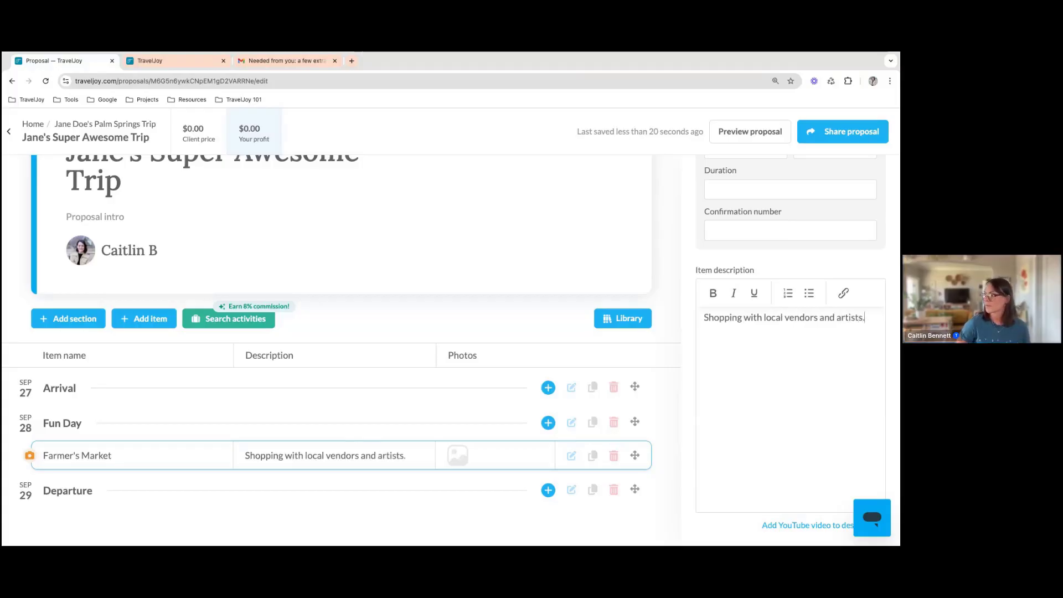
type(". Bring water!")
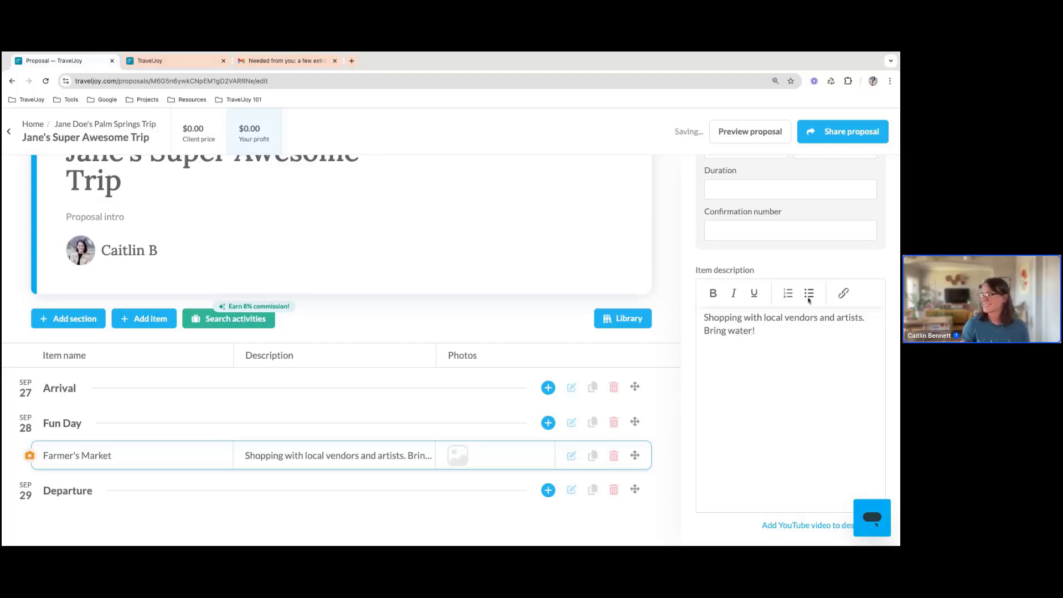
scroll(801, 252, "down", 3)
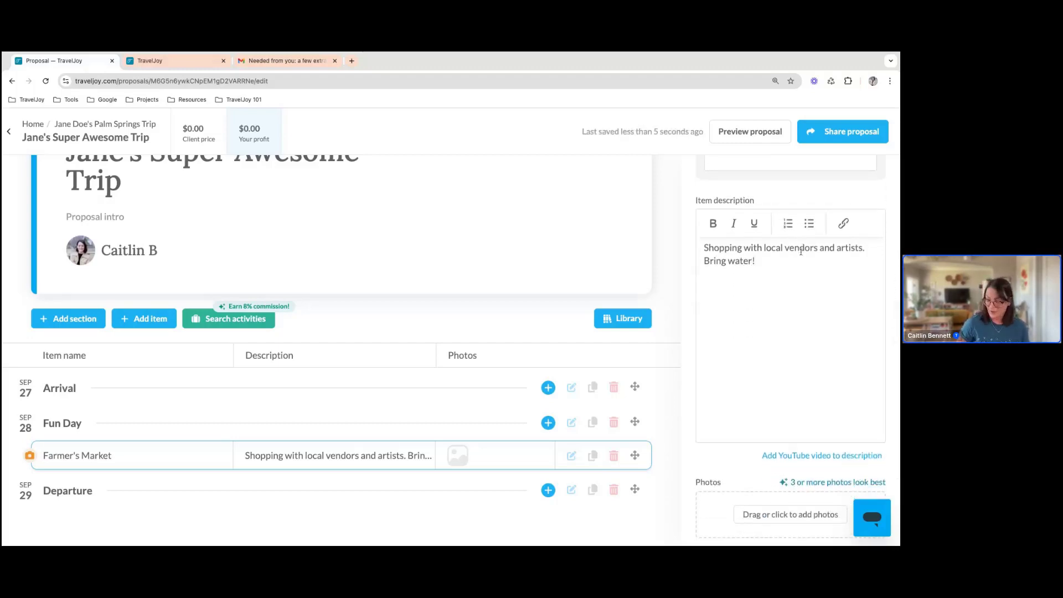
key("Return")
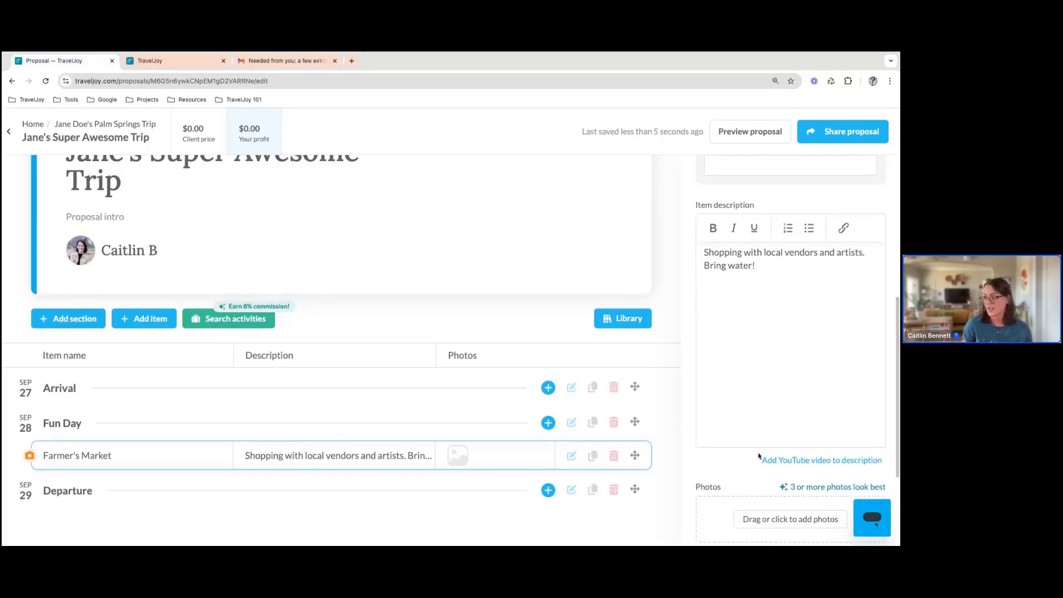
left_click(832, 460)
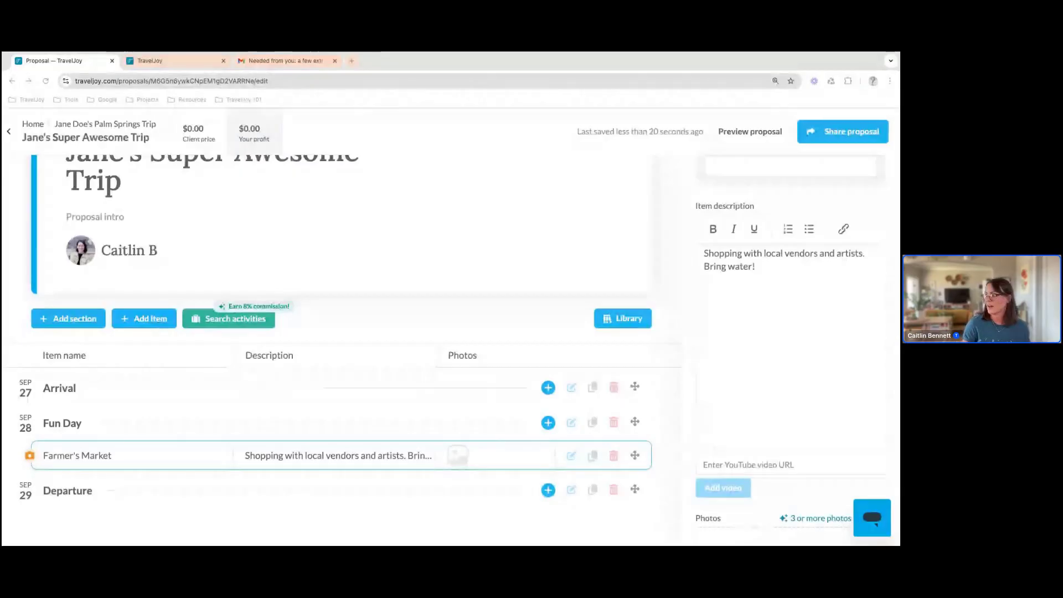
left_click(790, 465)
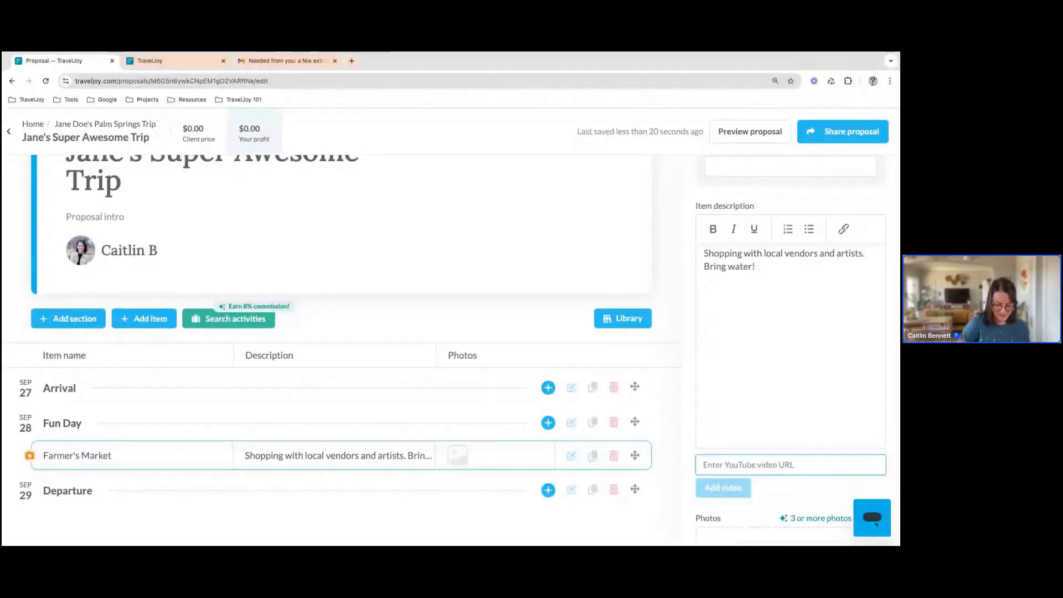
type("https://www.youtube.com/watch?v=L2sa3zejgZY")
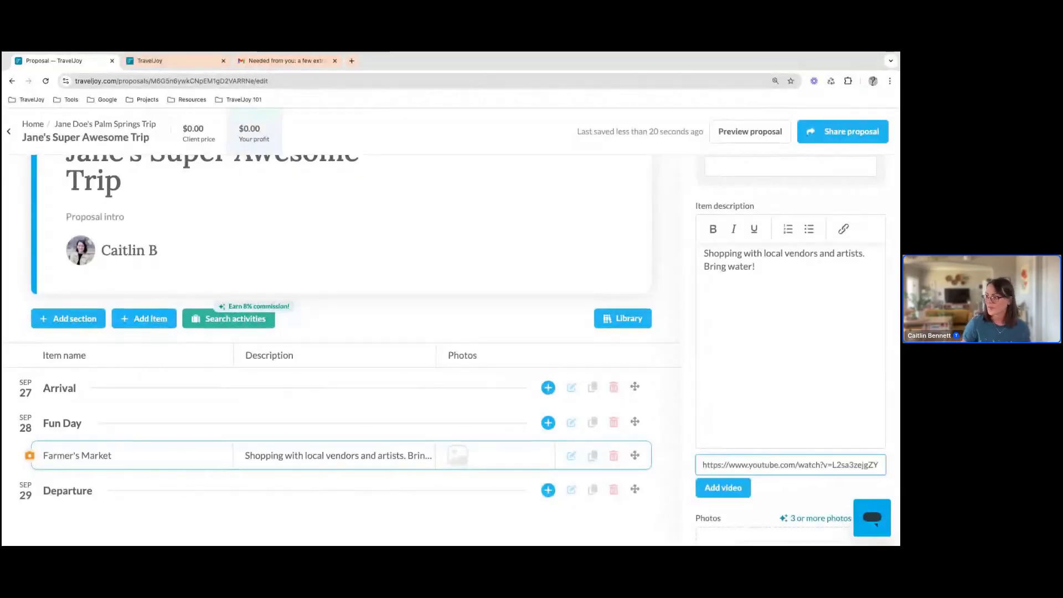
left_click(716, 489)
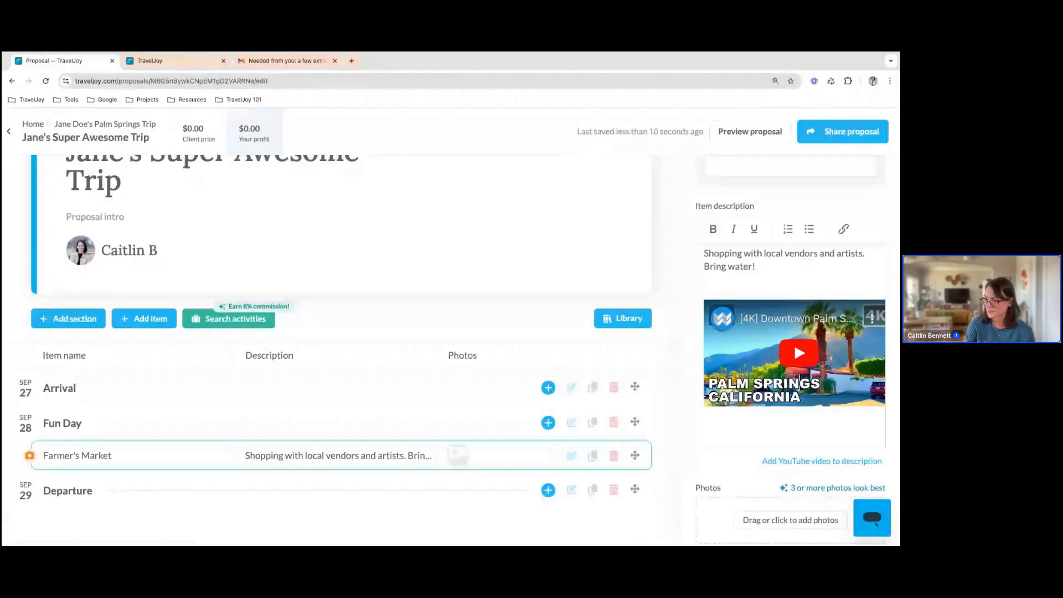
Add three photos to the Farmer's Market activity and make the carrots and radishes photo the main one
scroll(722, 471, "down", 2)
scroll(723, 468, "down", 4)
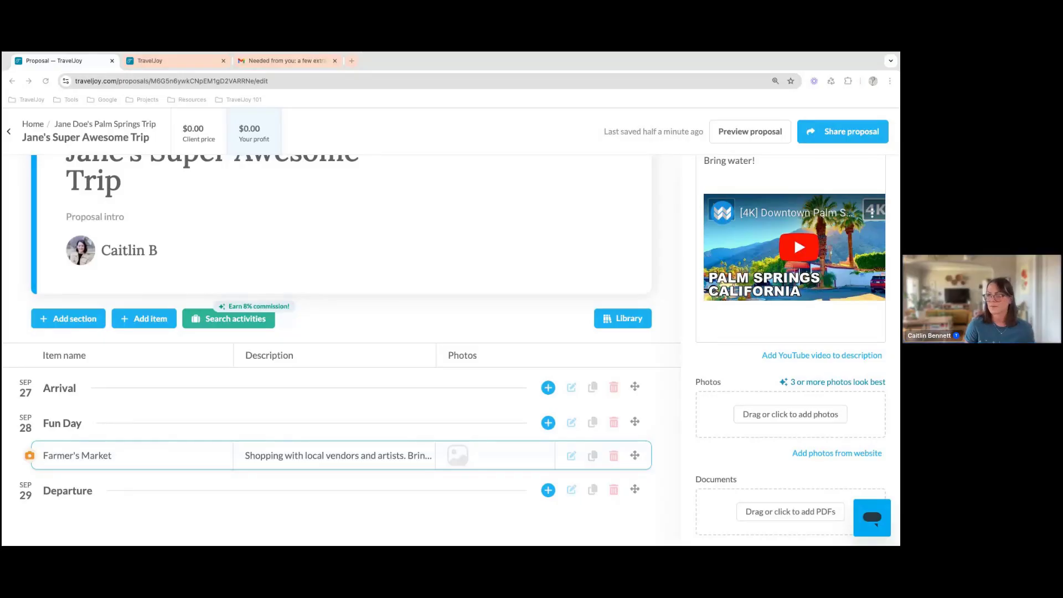
left_click(779, 433)
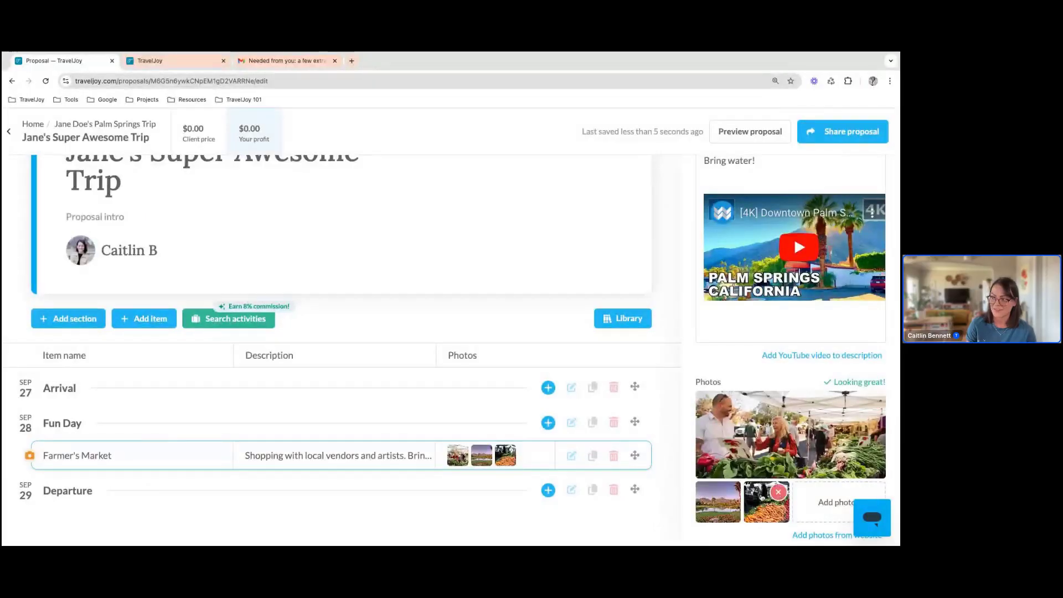
left_click(761, 496)
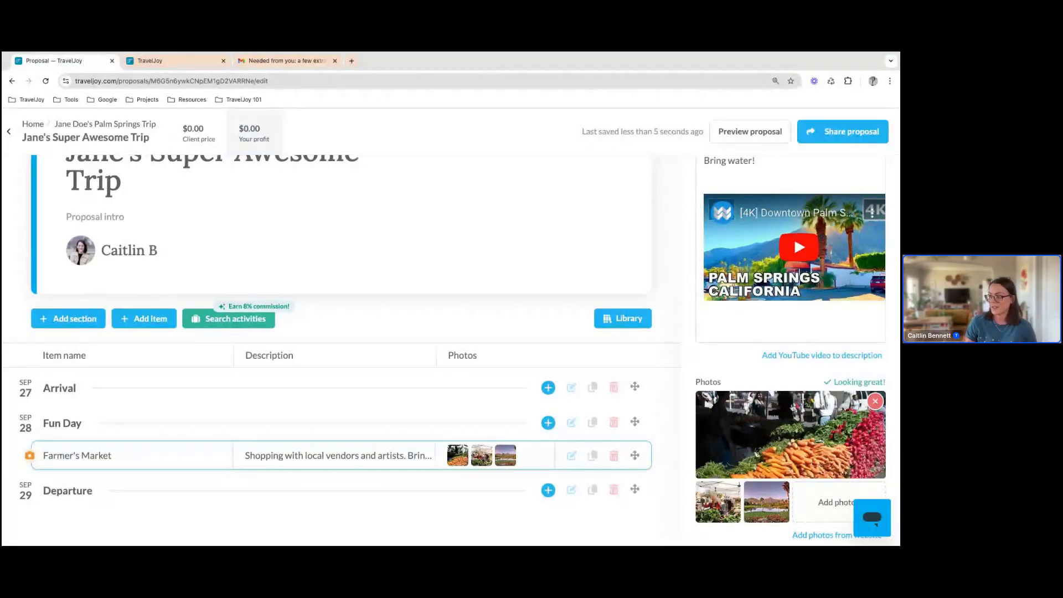
Save the Farmer's Market activity to the library
scroll(793, 408, "down", 3)
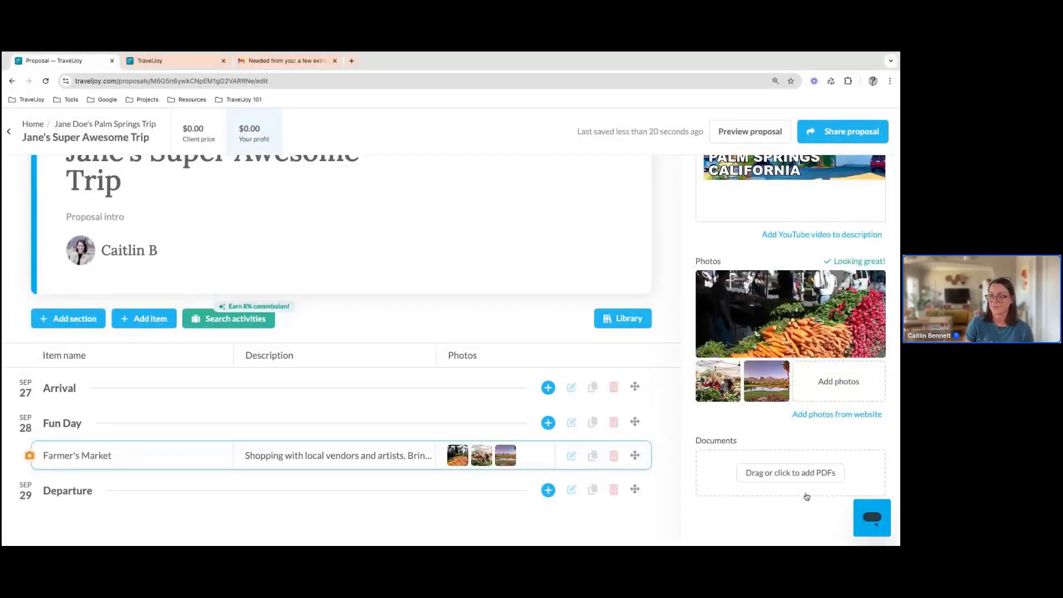
scroll(776, 476, "up", 5)
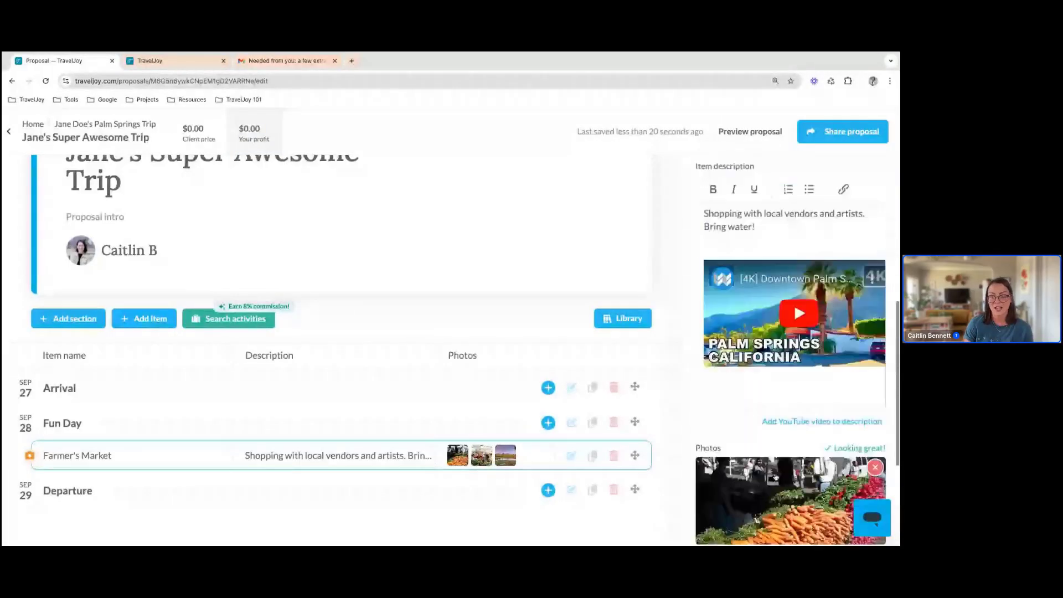
scroll(775, 476, "up", 1)
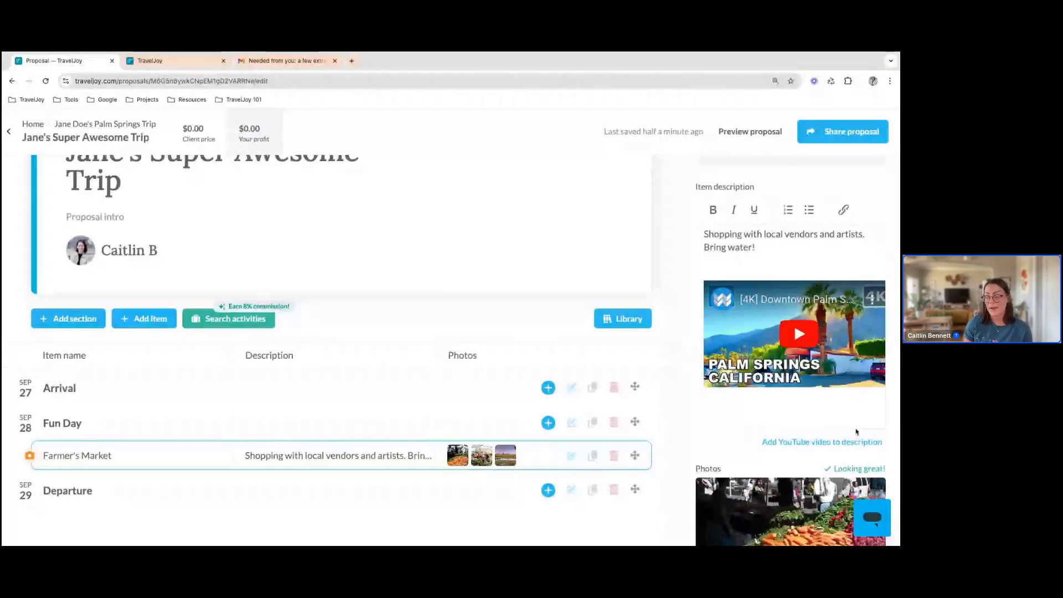
scroll(856, 432, "up", 6)
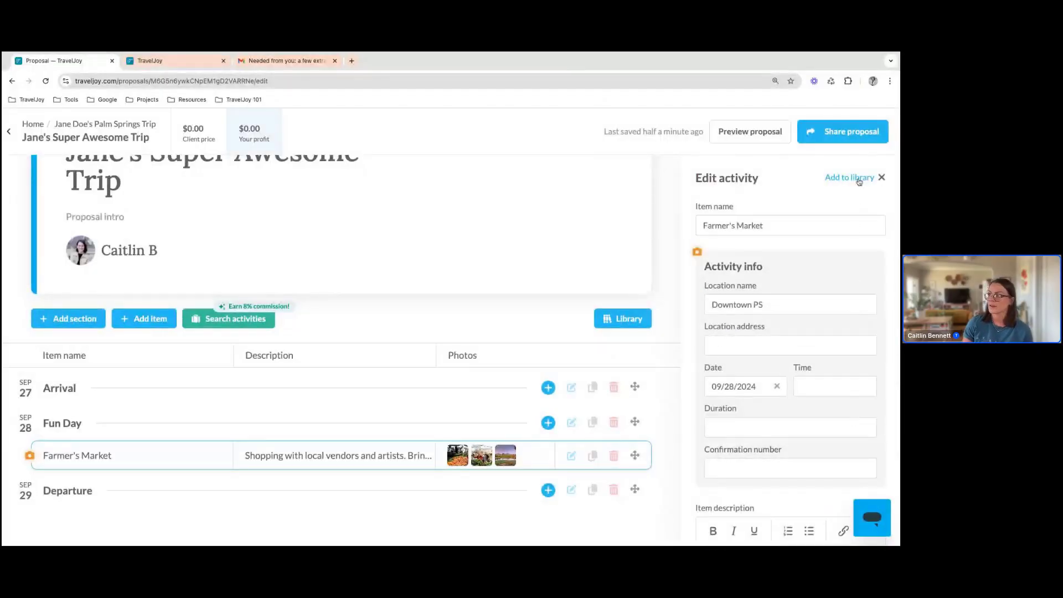
left_click(850, 178)
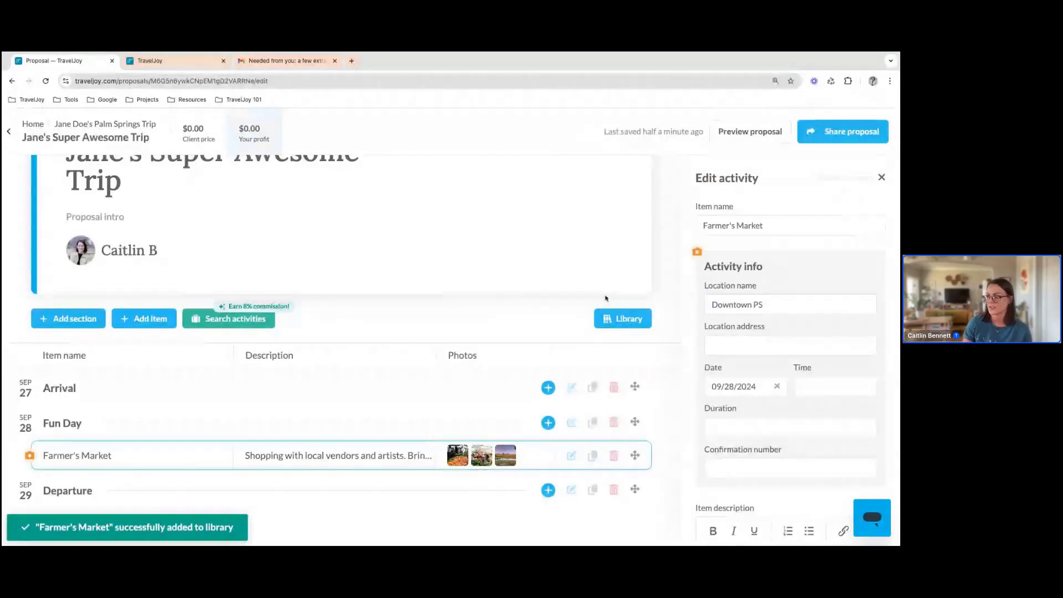
Add Dinner at Tropicale from the library to the proposal and move it into the Arrival section
left_click(619, 320)
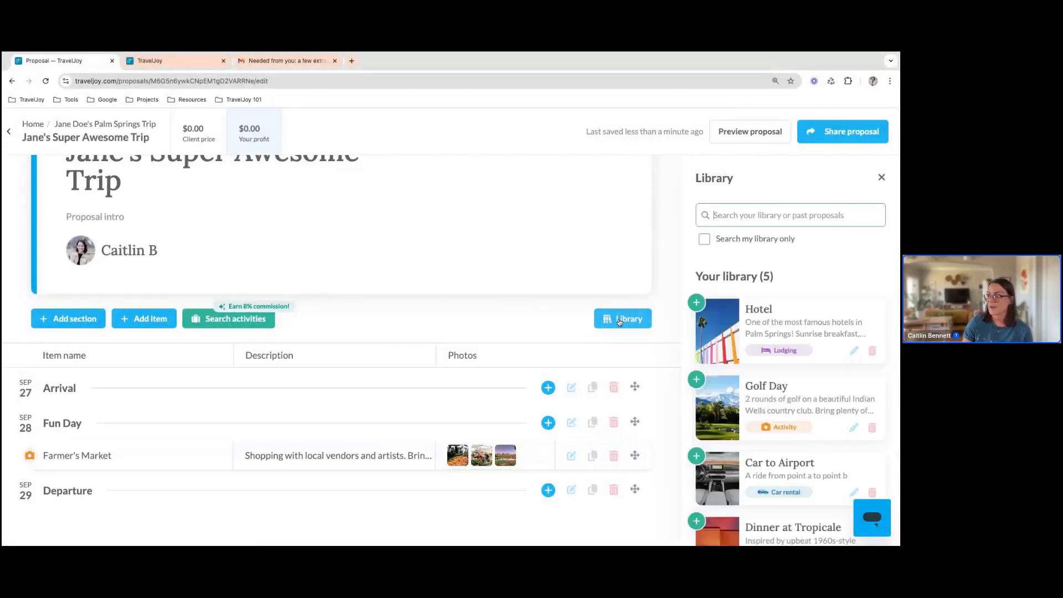
scroll(813, 270, "down", 3)
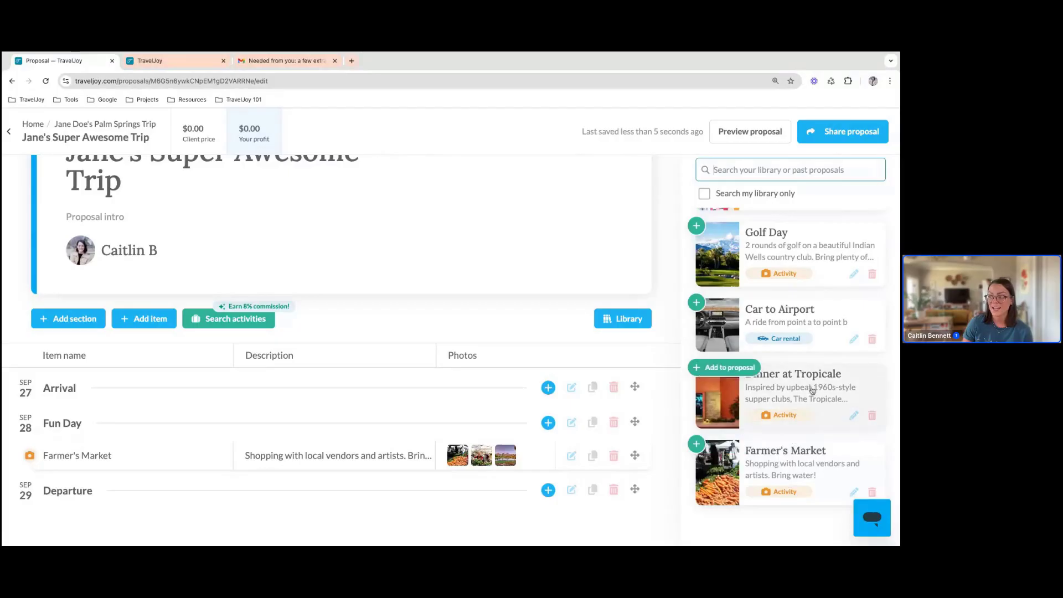
scroll(812, 387, "up", 2)
scroll(811, 382, "up", 3)
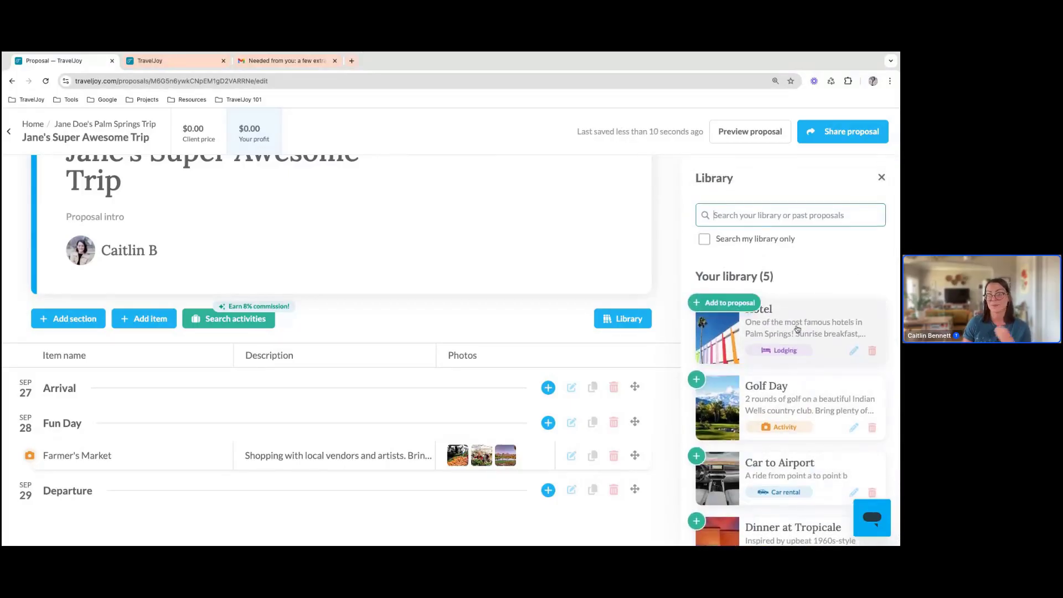
scroll(808, 371, "down", 3)
scroll(812, 384, "down", 1)
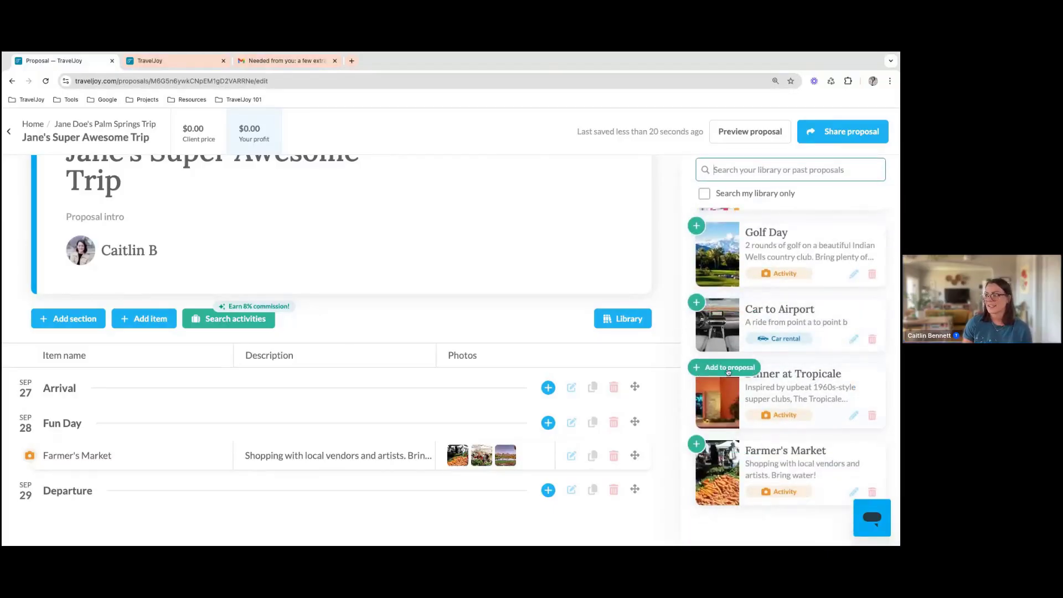
left_click(728, 368)
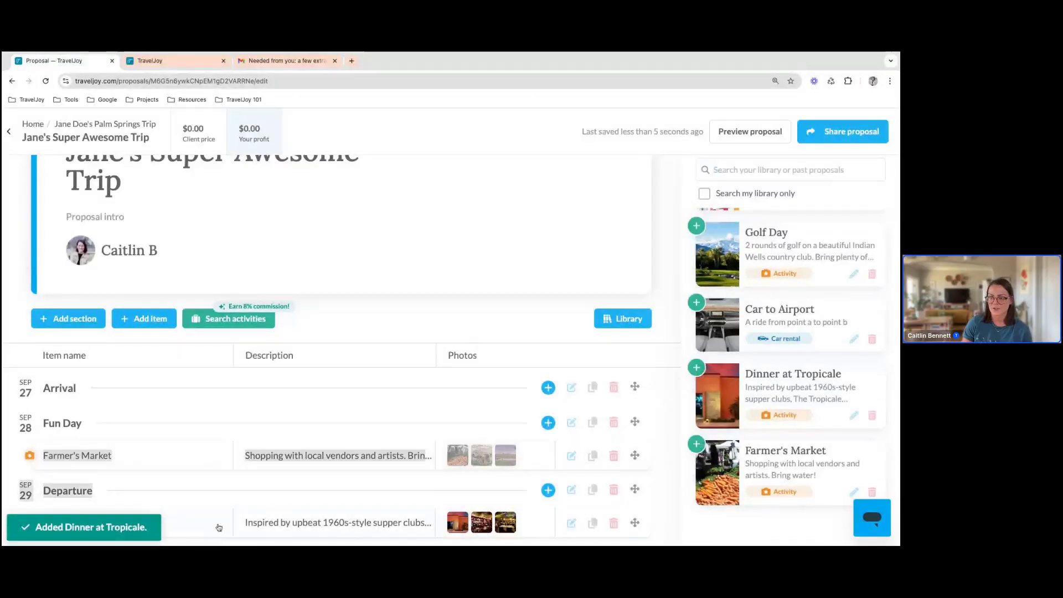
left_click_drag(219, 527, 200, 423)
left_click_drag(197, 521, 185, 373)
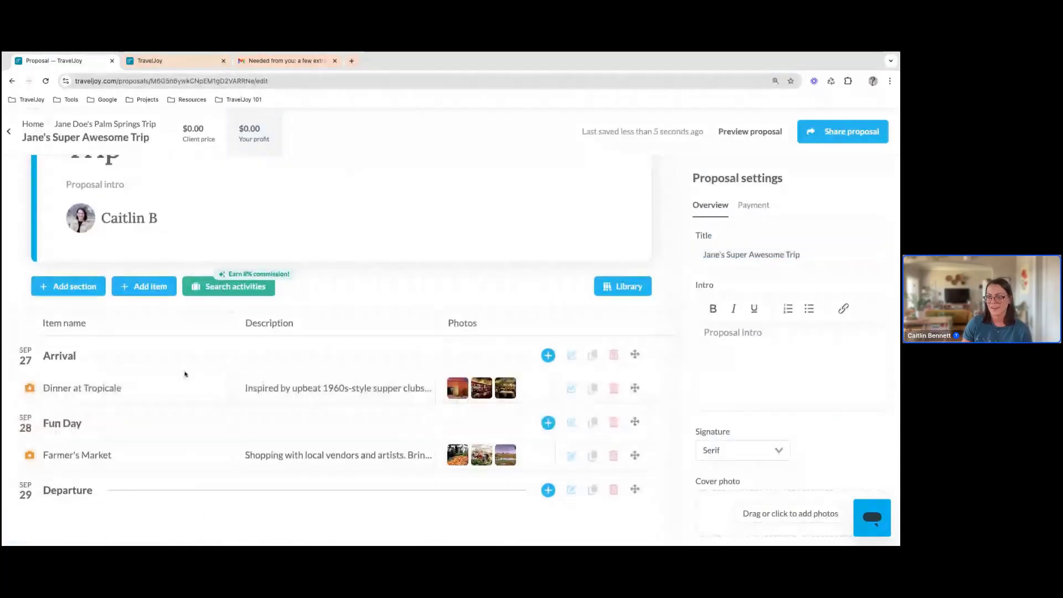
Add the Car to Airport item from the library to the Departure section
left_click(637, 292)
scroll(802, 387, "down", 4)
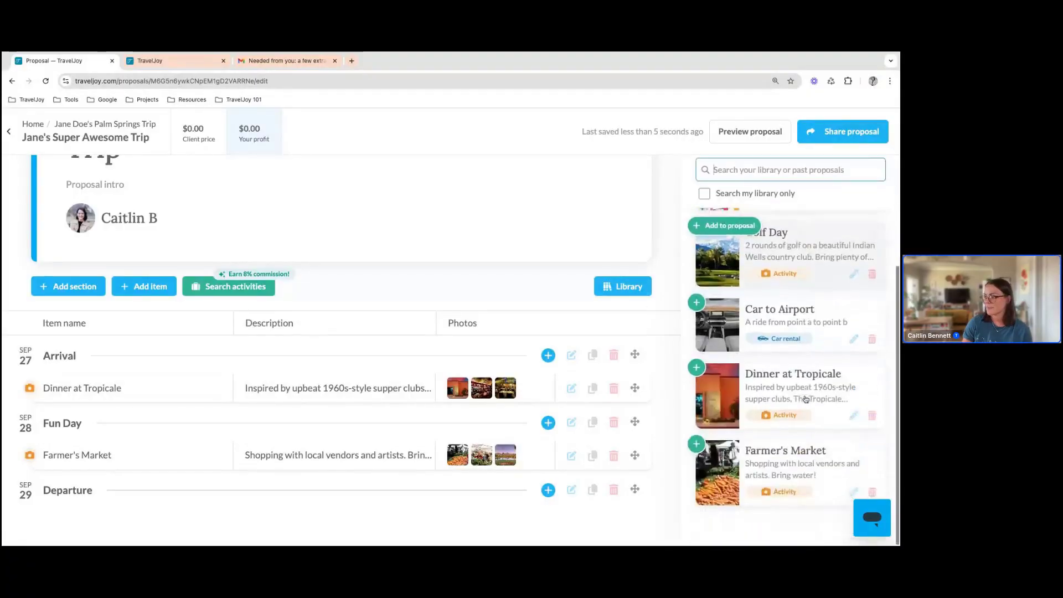
left_click(724, 303)
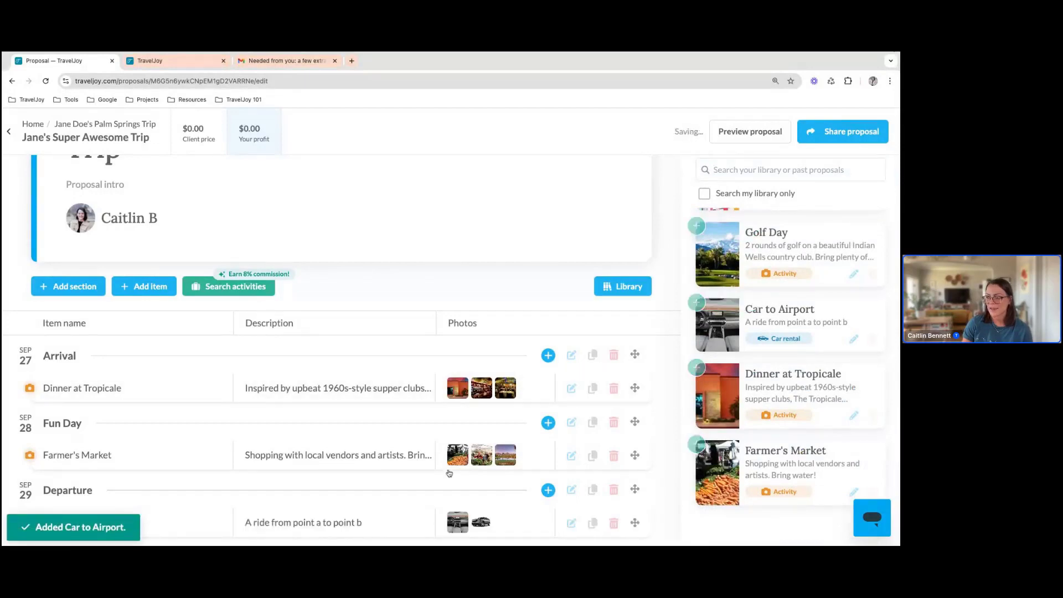
Add Golf Day from the library and move it below Farmer's Market in the Fun Day section
mouse_move(745, 233)
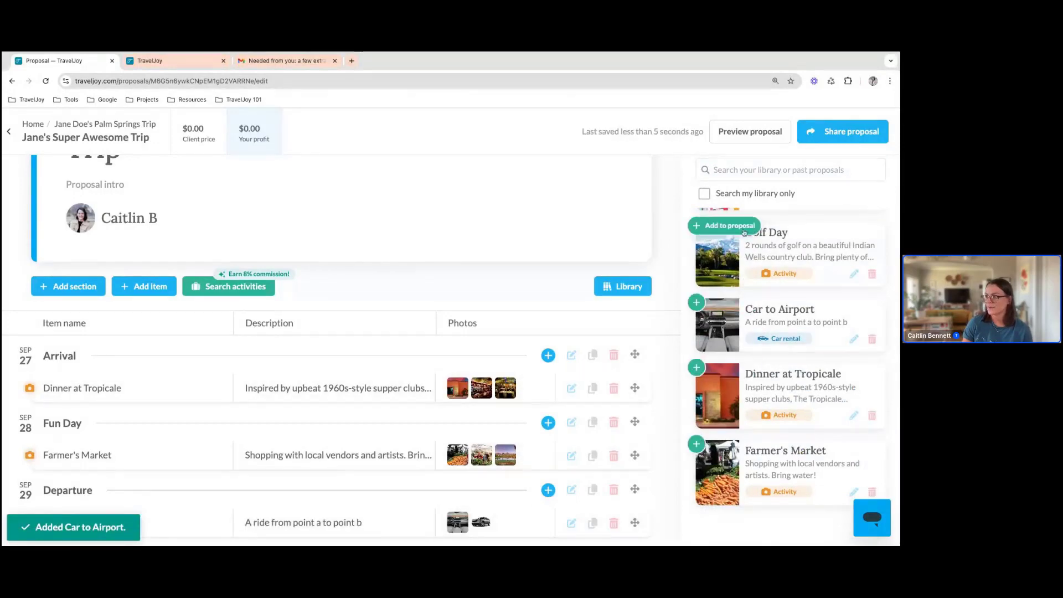
left_click(745, 233)
scroll(296, 401, "down", 2)
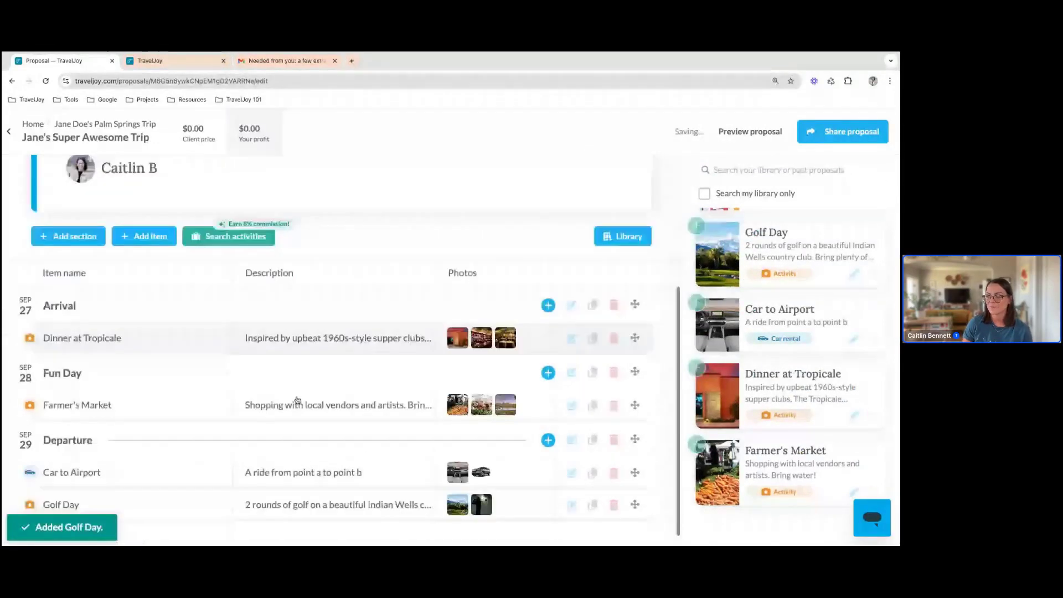
mouse_move(184, 490)
left_mouse_down()
mouse_move(182, 408)
mouse_move(184, 422)
left_mouse_up()
Add the Hotel item from the library and move it below Dinner at Tropicale in the Arrival section
scroll(725, 360, "up", 3)
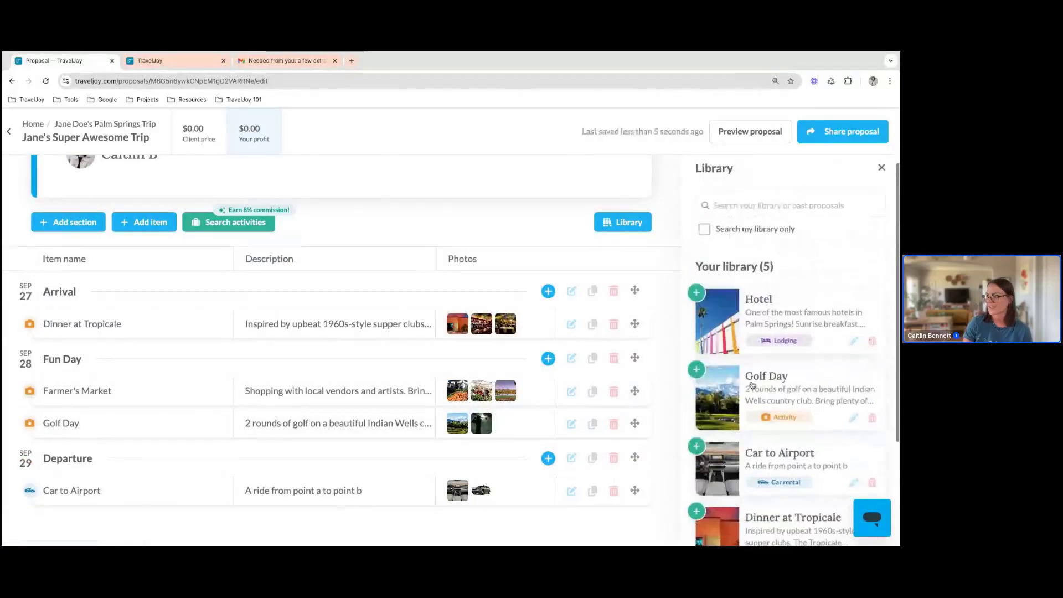
left_click(735, 299)
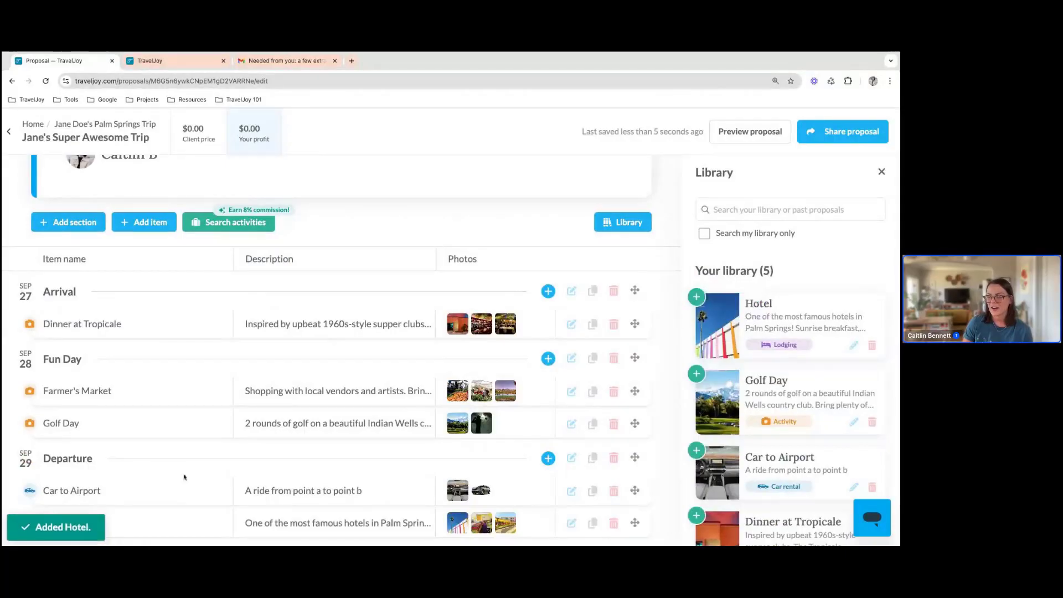
left_click_drag(192, 522, 188, 323)
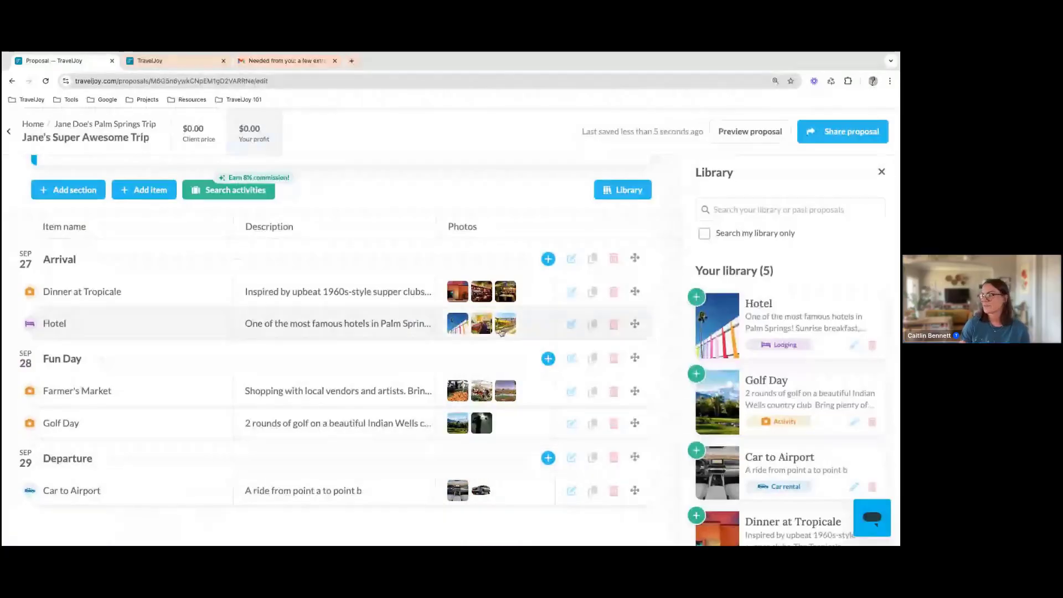
Close the library and look over the payment options in the proposal settings
scroll(457, 209, "up", 3)
scroll(457, 209, "up", 1)
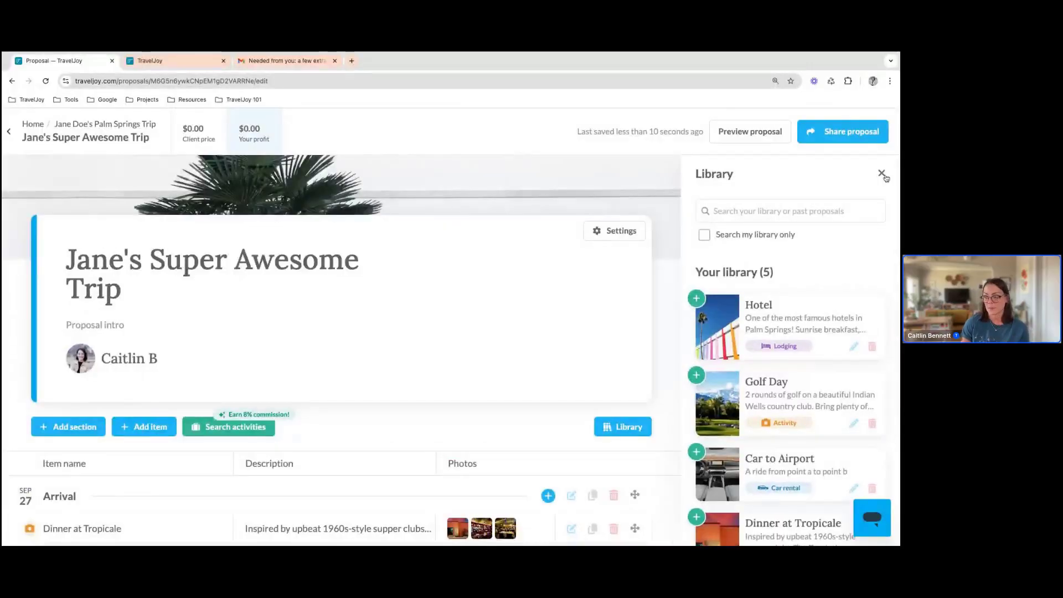
scroll(884, 178, "down", 1)
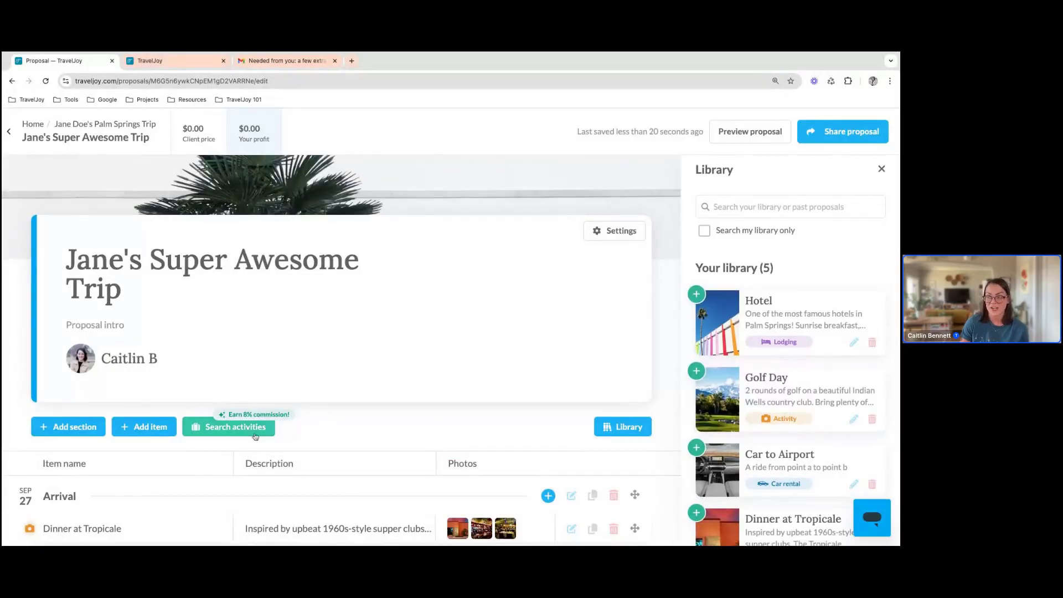
scroll(255, 432, "down", 1)
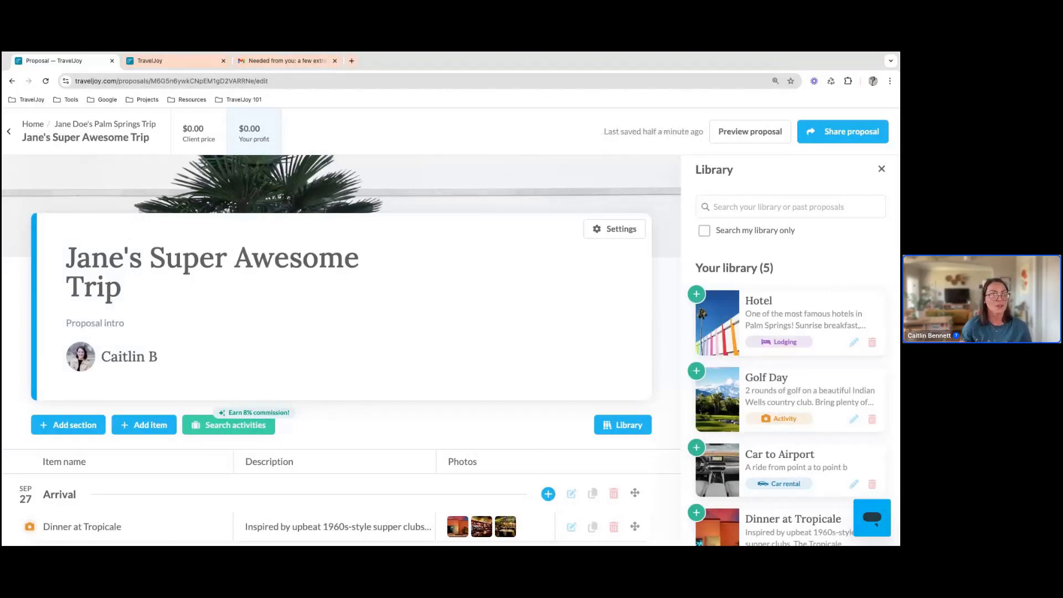
left_click(228, 428)
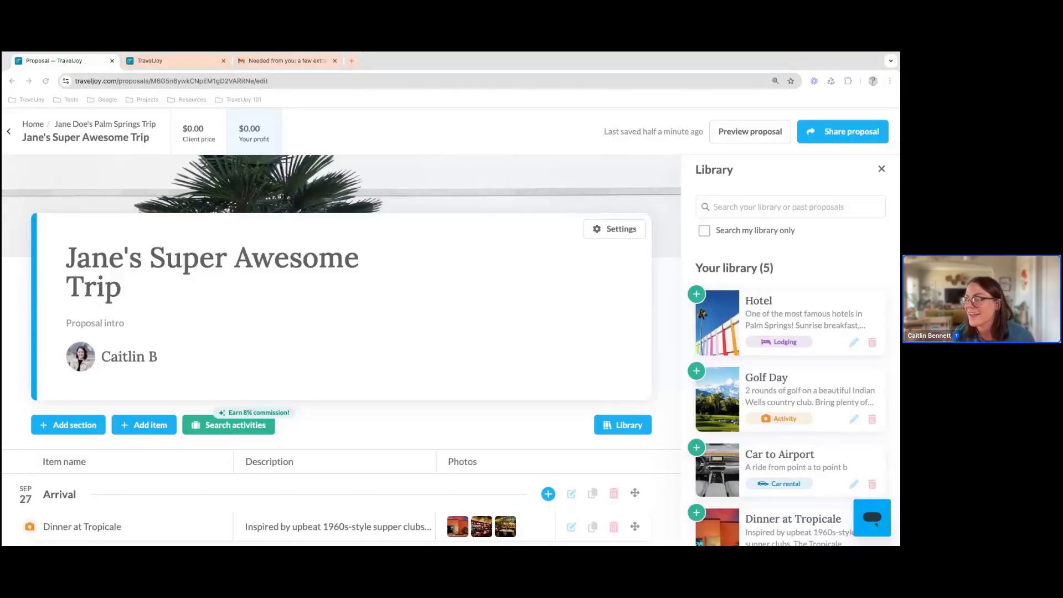
left_click(881, 170)
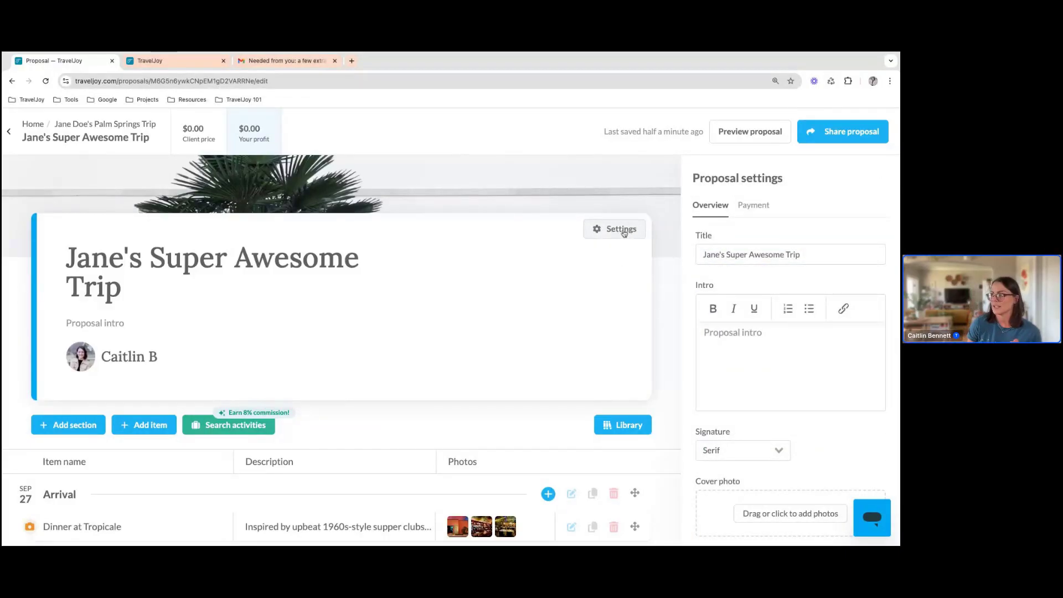
left_click(757, 206)
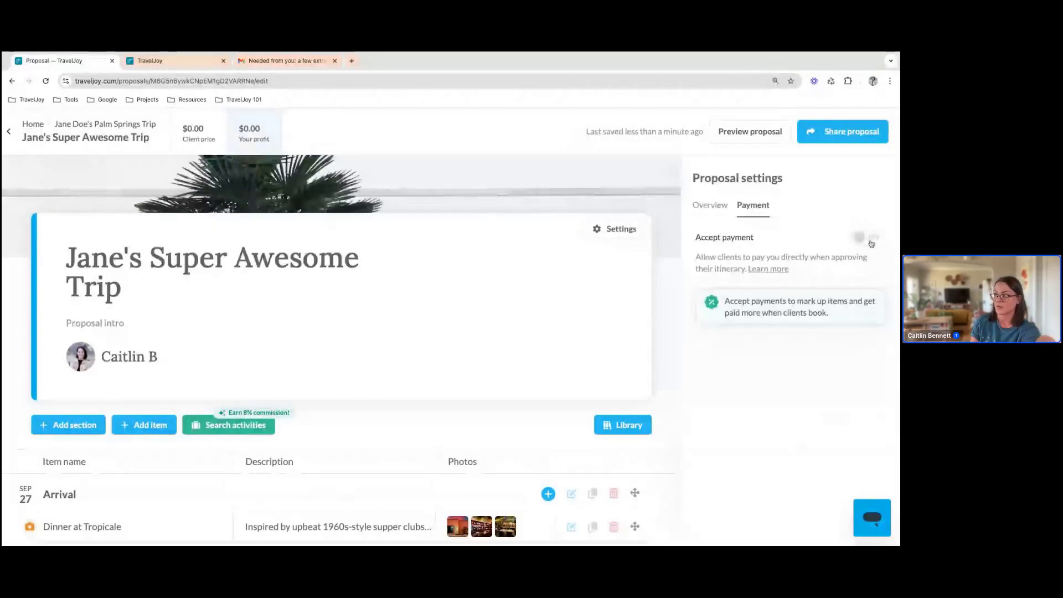
left_click(719, 209)
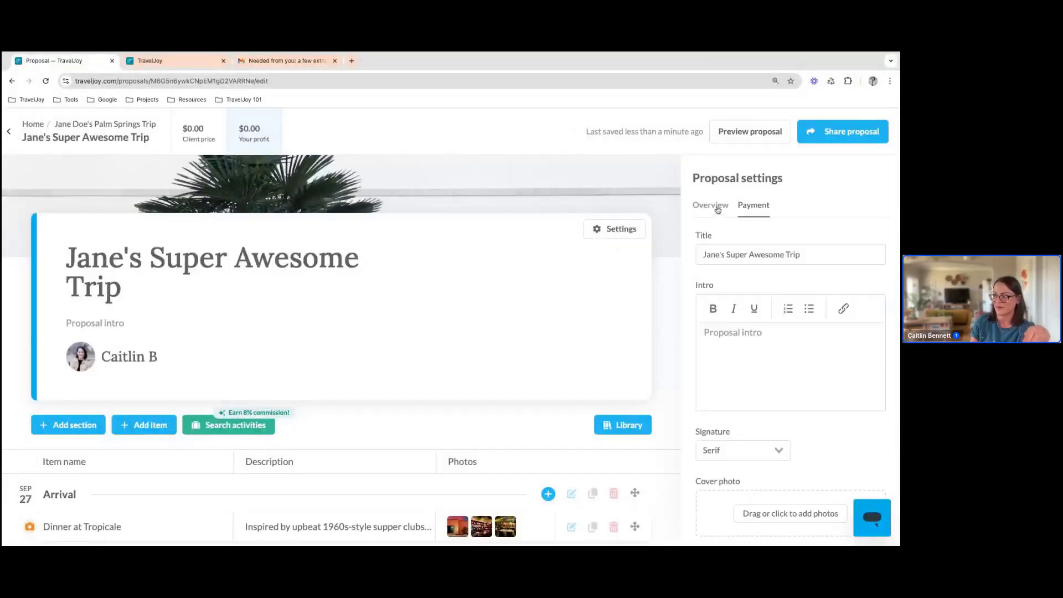
Set the proposal's deposit to 250.00 in the overview settings
scroll(817, 323, "down", 5)
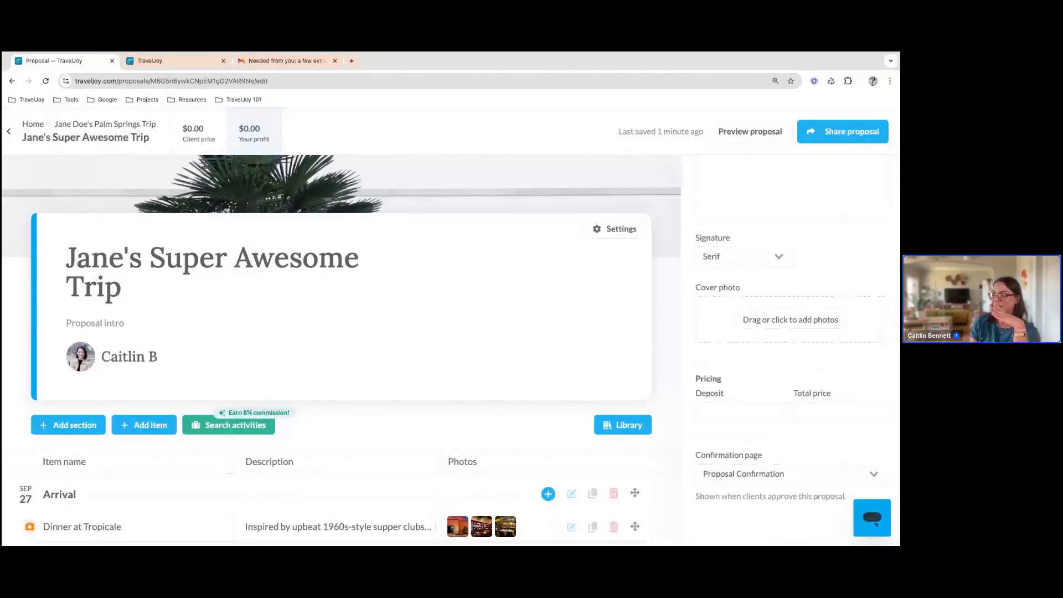
left_click(769, 414)
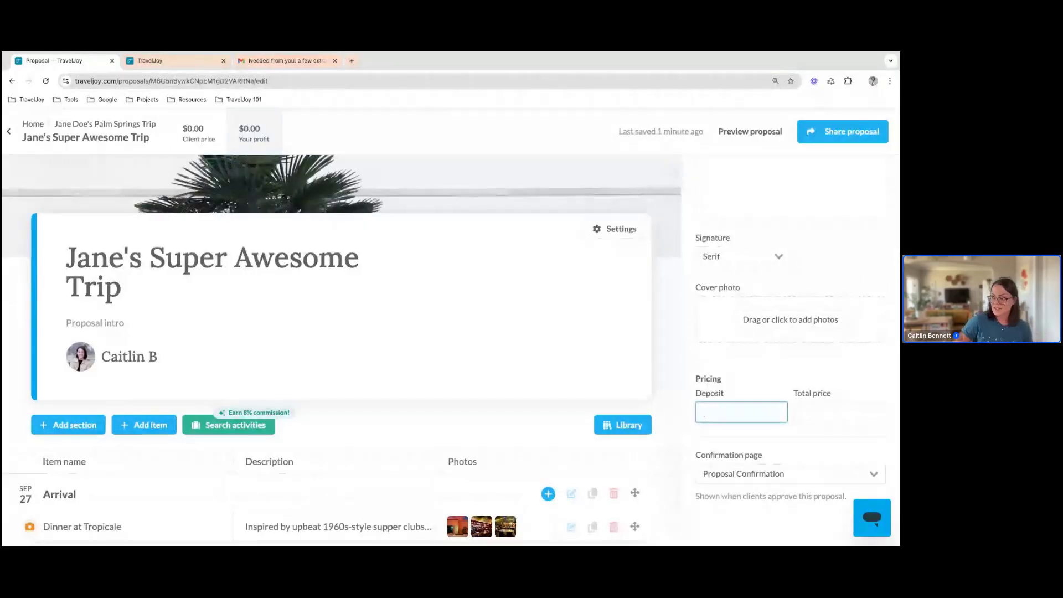
type("250.00")
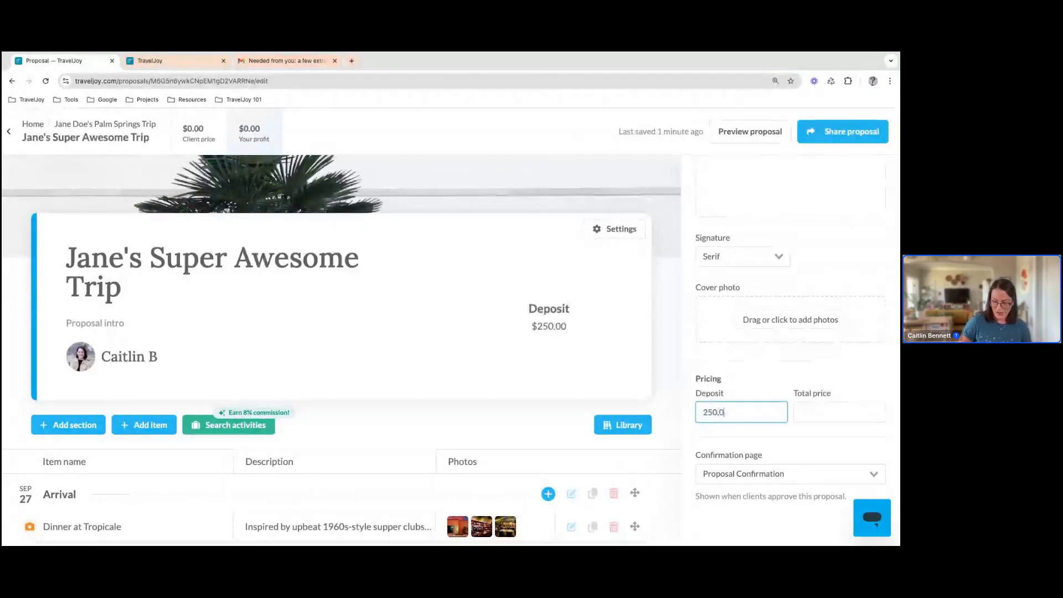
Set the proposal's total price to 1200
left_click(846, 412)
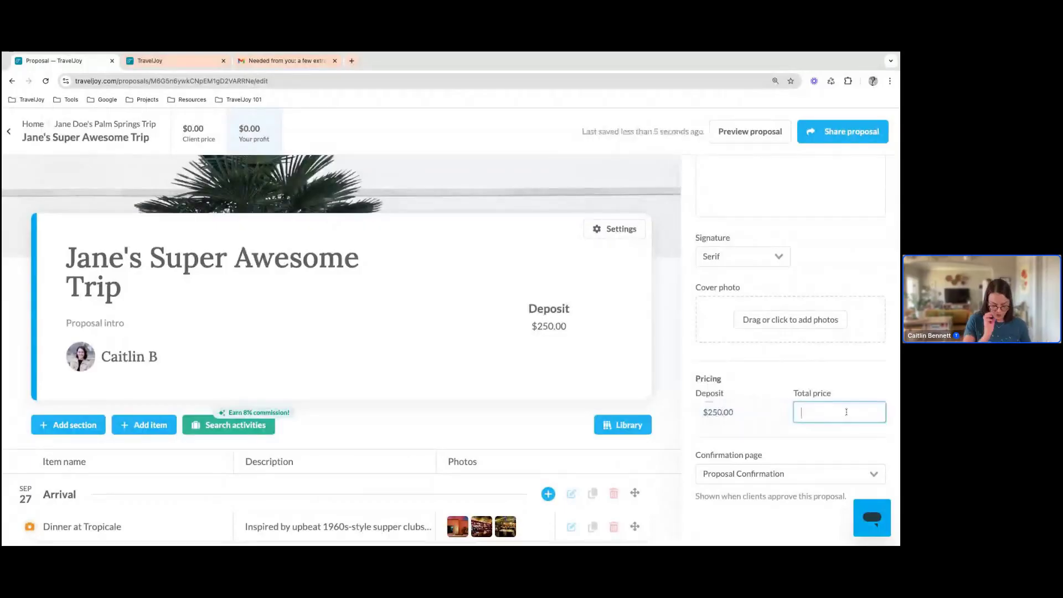
type("1200")
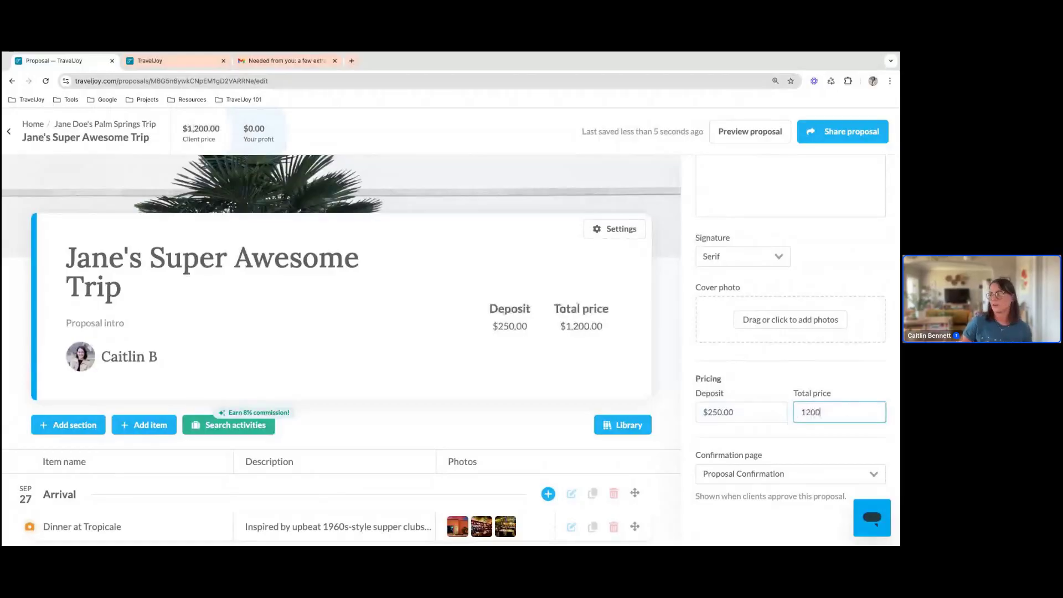
left_click(833, 452)
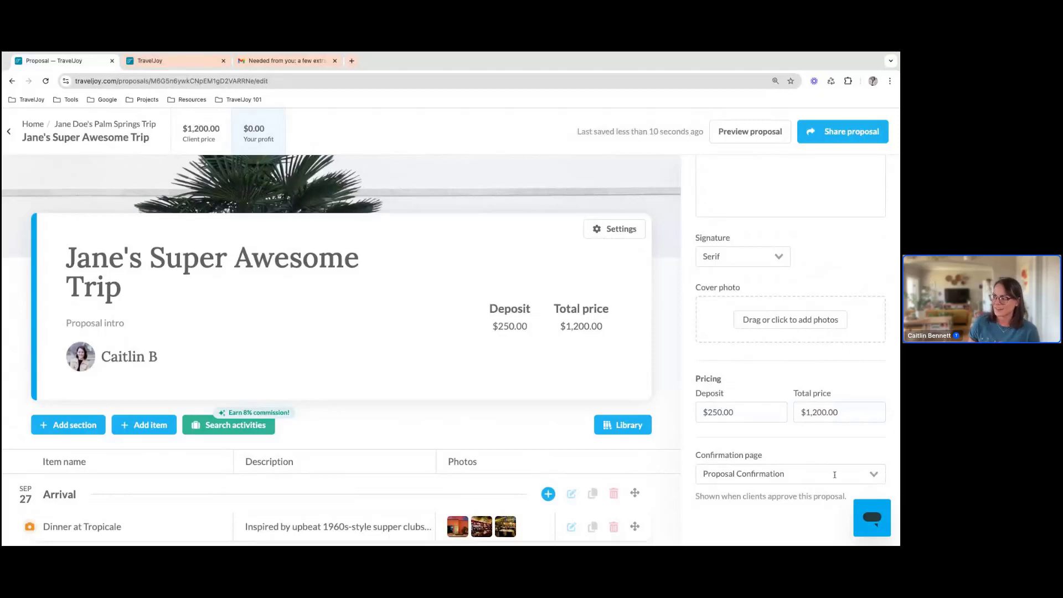
Send the proposal to the client using the default Proposal Email template
scroll(831, 474, "up", 4)
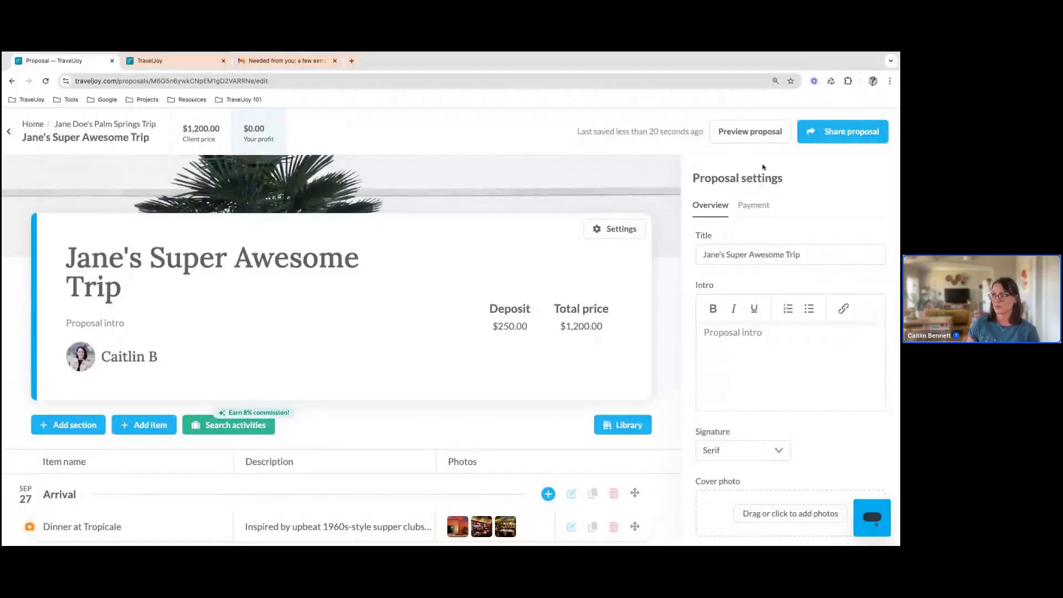
left_click(851, 131)
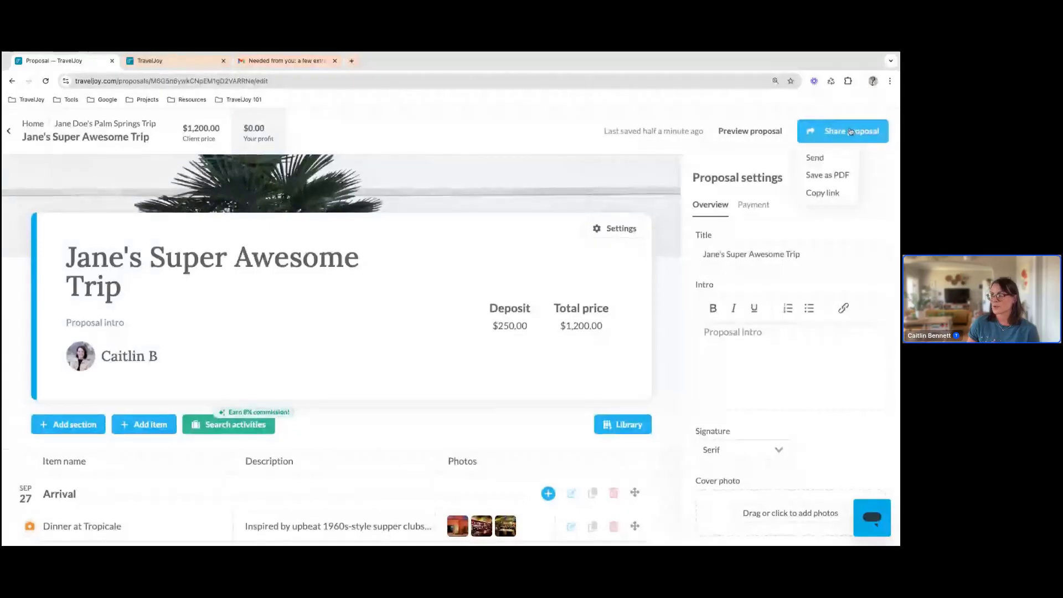
left_click(814, 158)
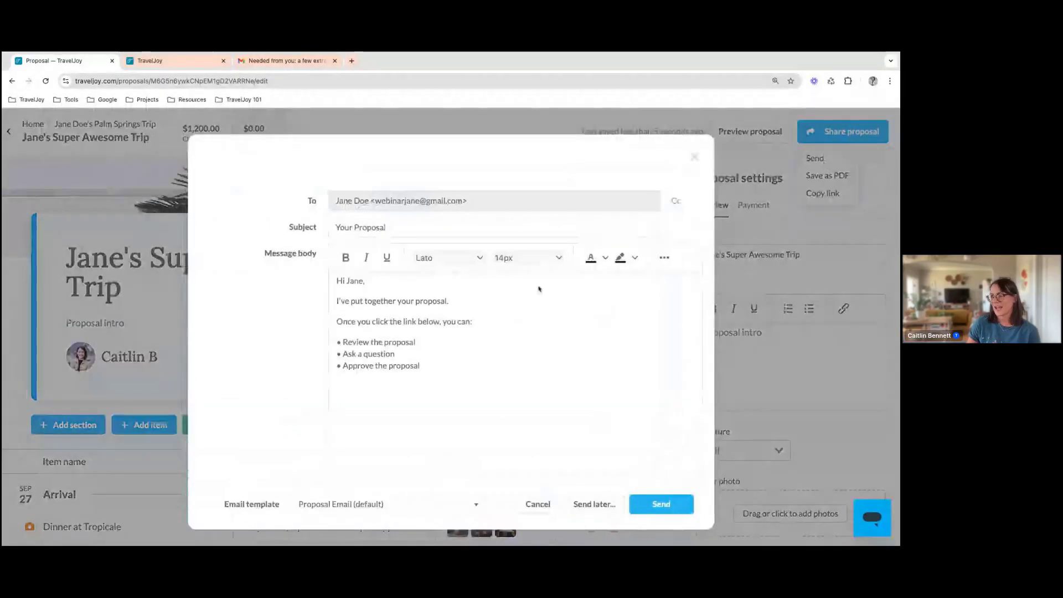
scroll(484, 348, "down", 2)
scroll(484, 347, "down", 4)
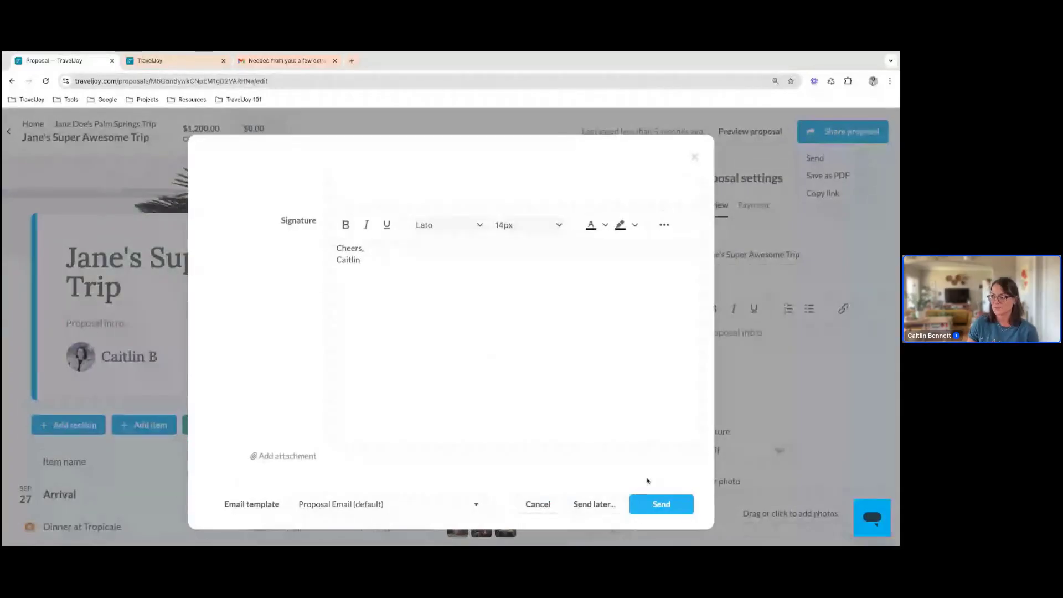
left_click(661, 503)
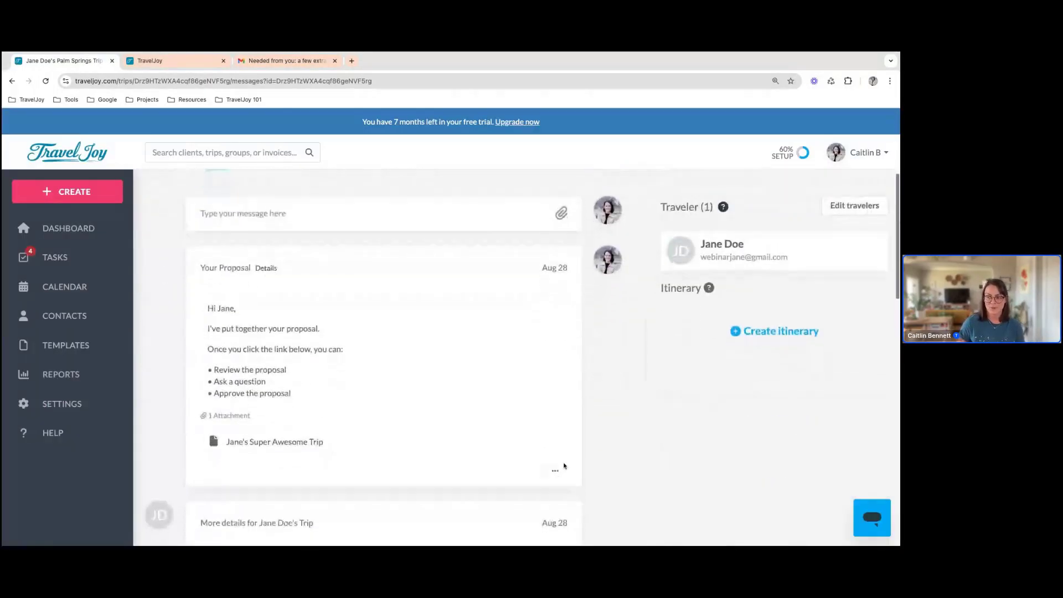
scroll(542, 447, "up", 3)
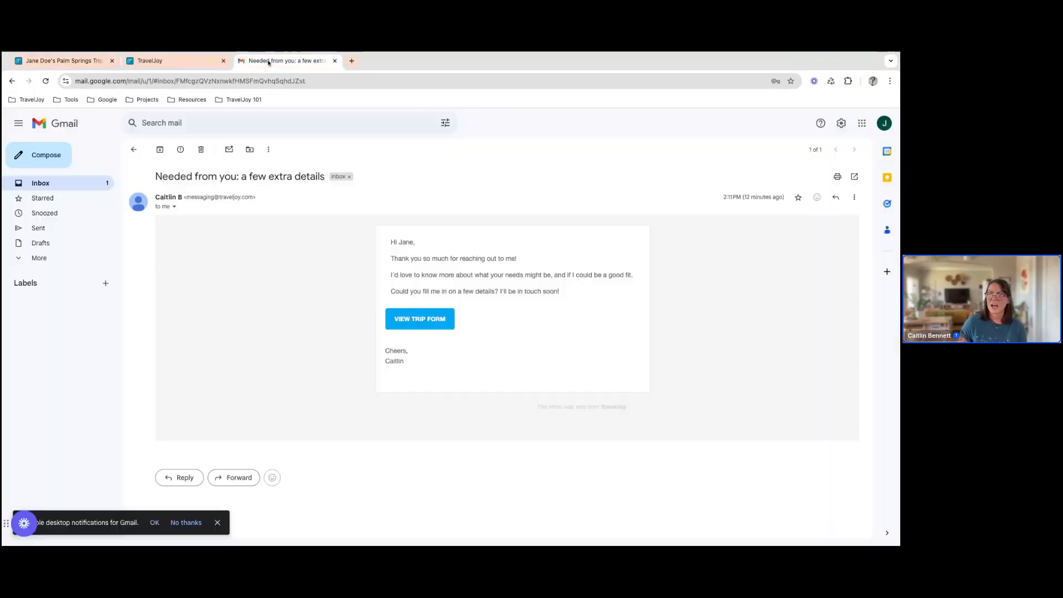
Switch to the client's Gmail inbox, open the Your Proposal email and follow its link to the trip proposal
left_click(271, 61)
left_click(134, 150)
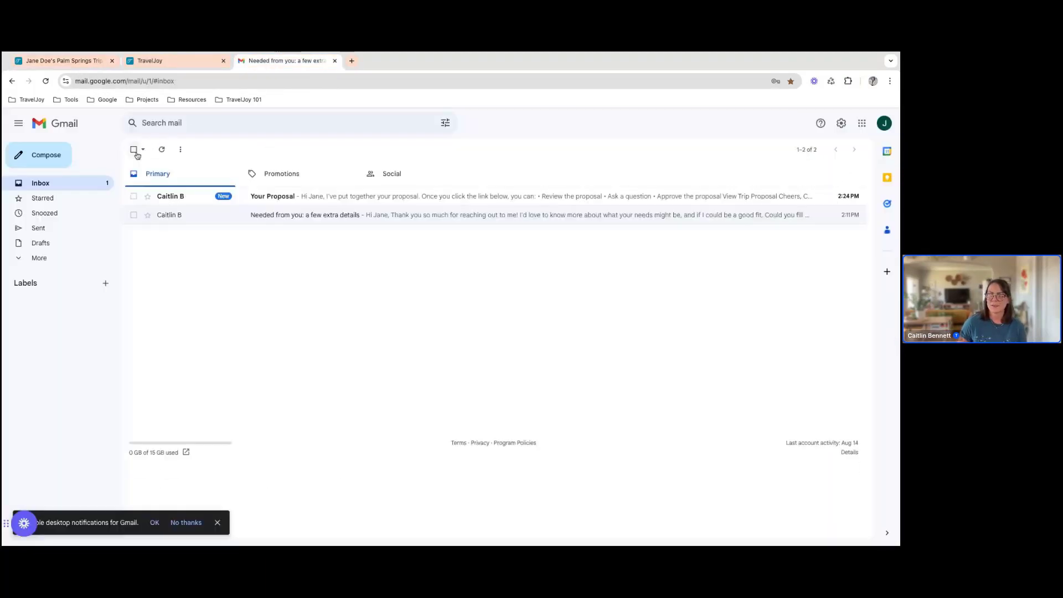
left_click(288, 199)
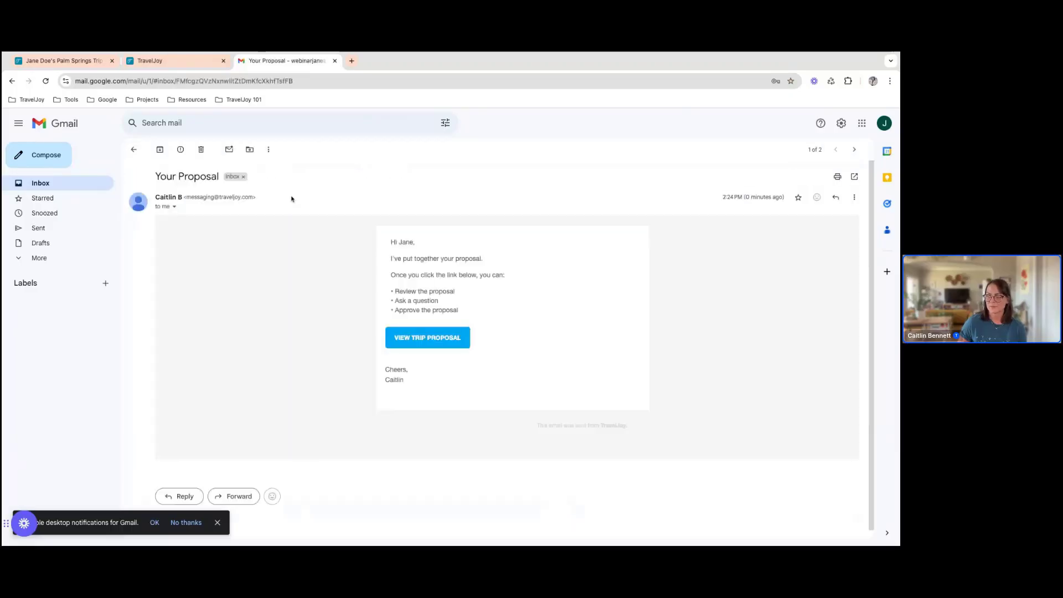
left_click(418, 345)
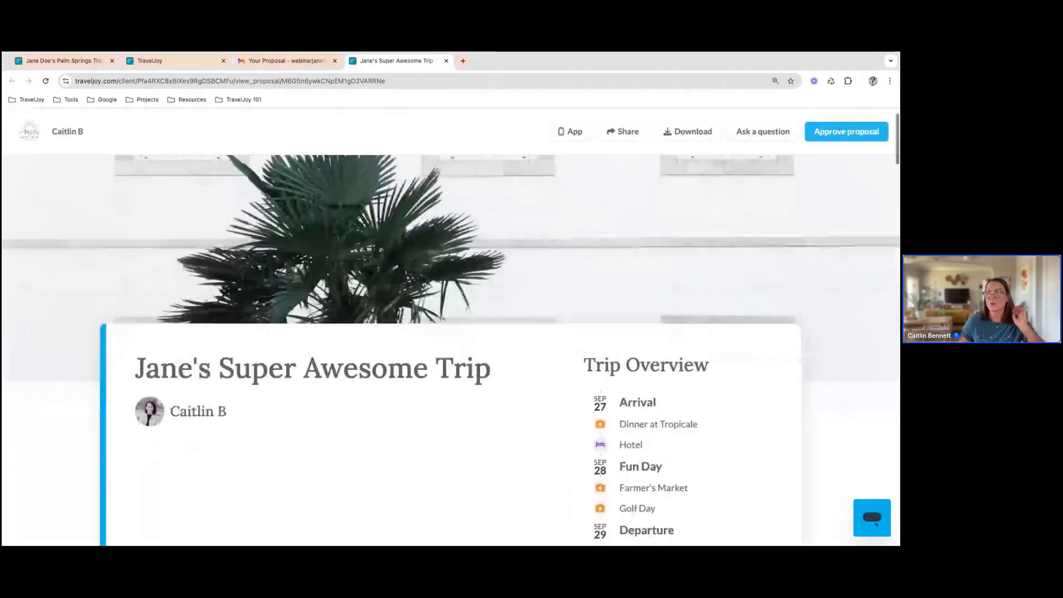
Review the client's view of the proposal from the trip overview and pricing through Arrival, Fun Day and Departure
scroll(450, 332, "down", 1)
scroll(451, 332, "down", 2)
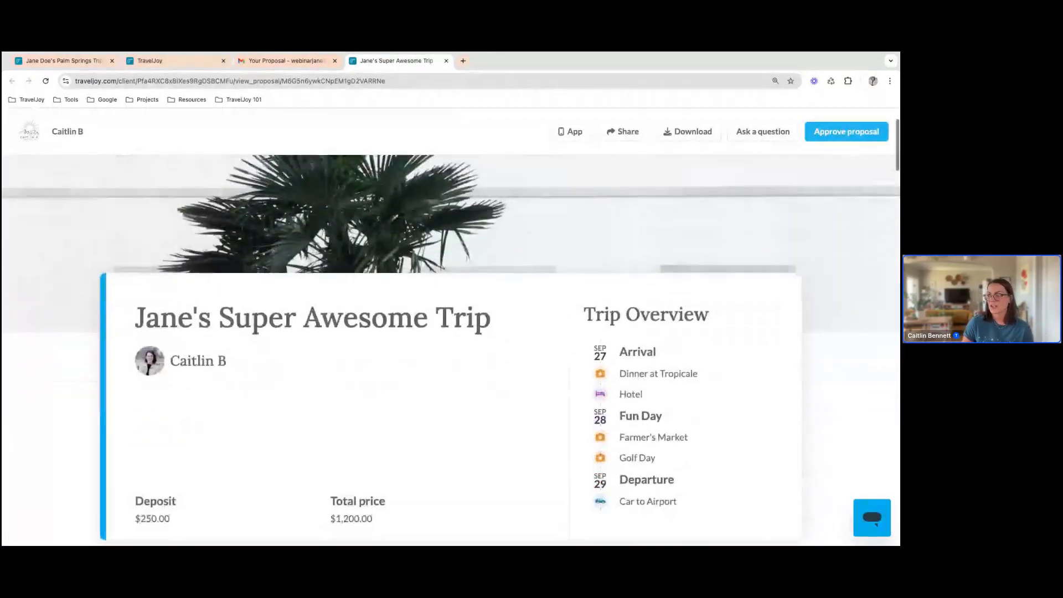
scroll(422, 341, "down", 2)
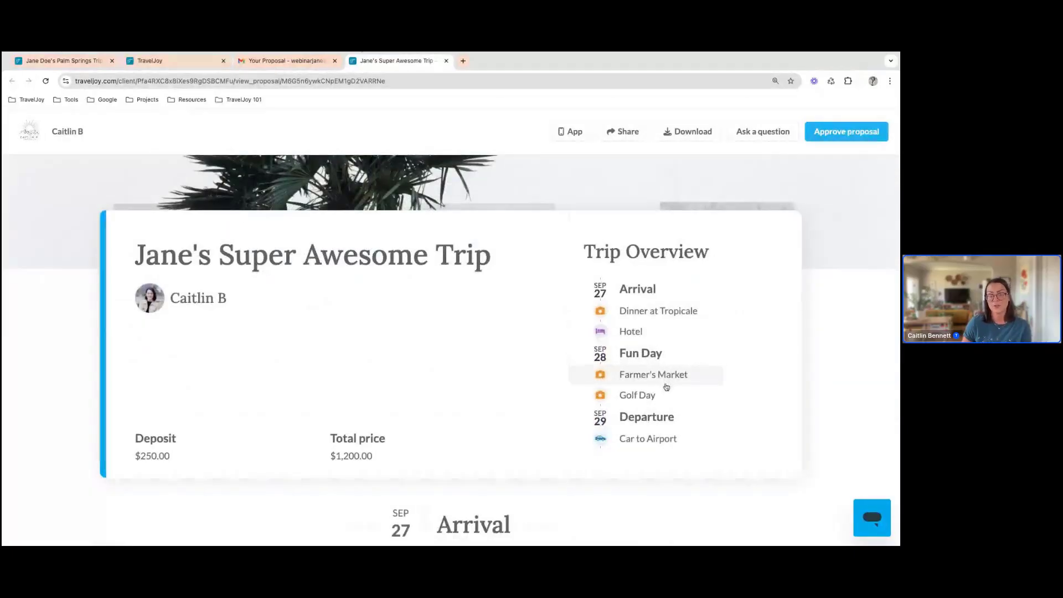
scroll(654, 386, "down", 3)
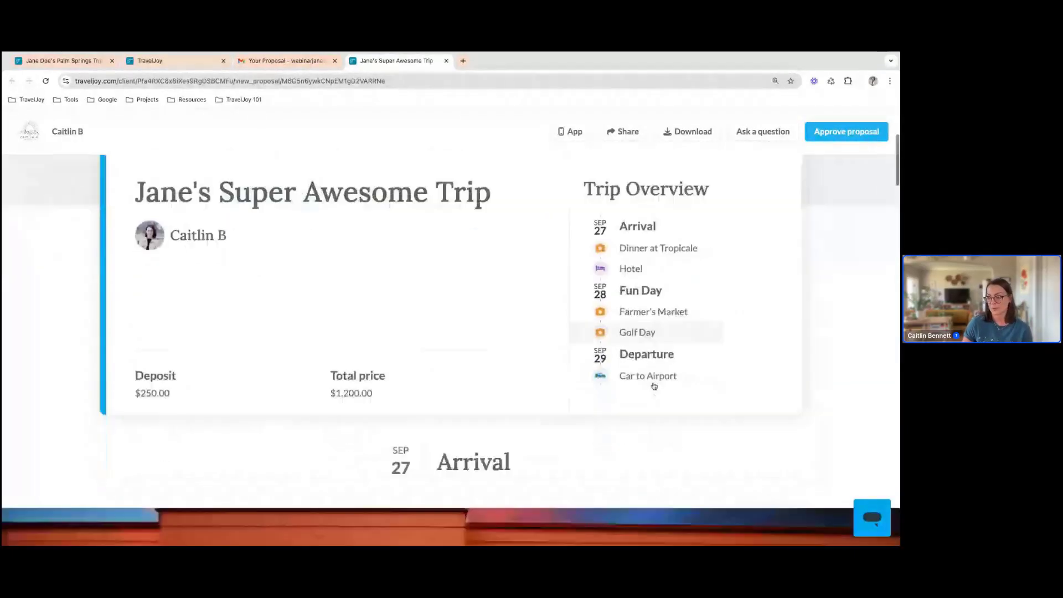
scroll(654, 386, "down", 10)
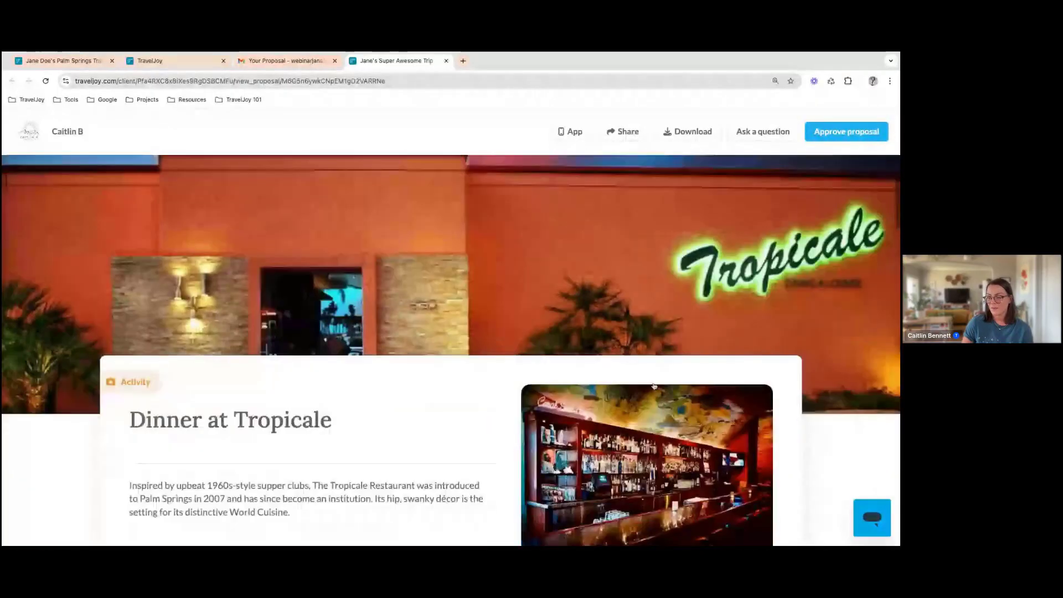
scroll(654, 386, "down", 4)
scroll(450, 309, "down", 15)
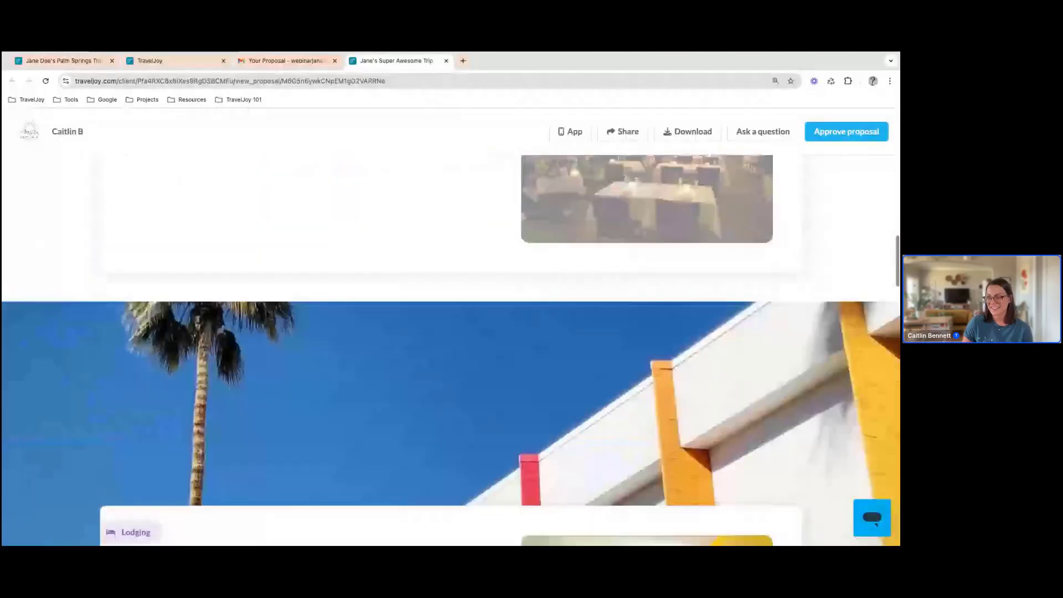
scroll(451, 349, "down", 6)
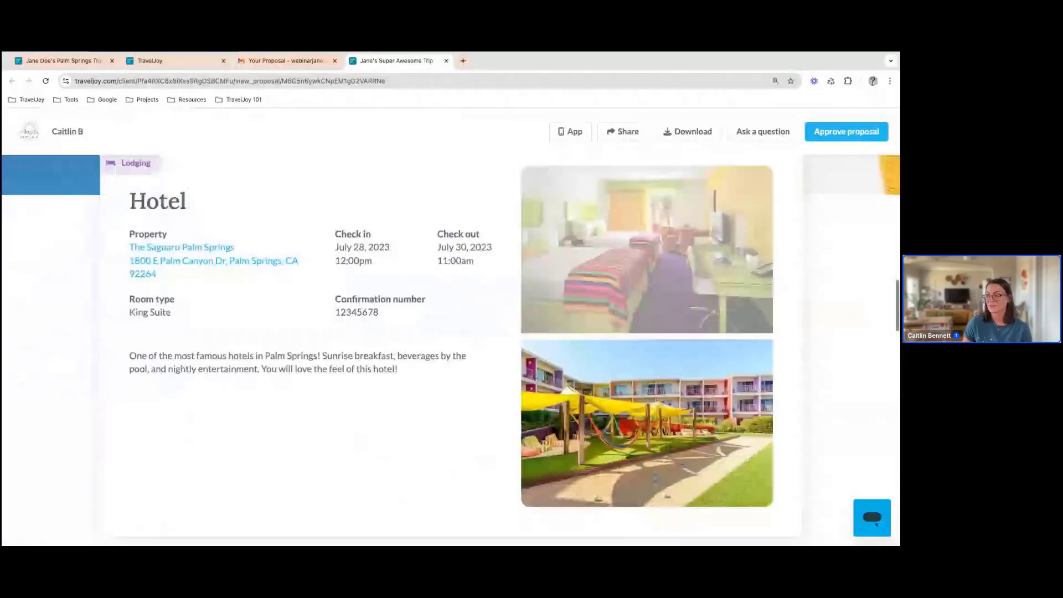
scroll(451, 349, "down", 11)
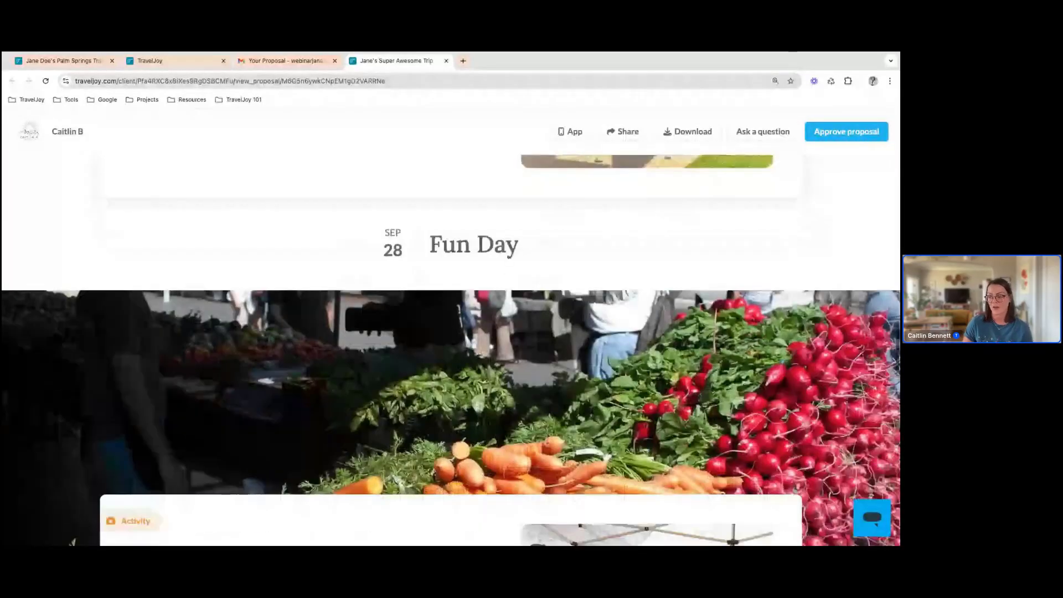
scroll(450, 350, "down", 6)
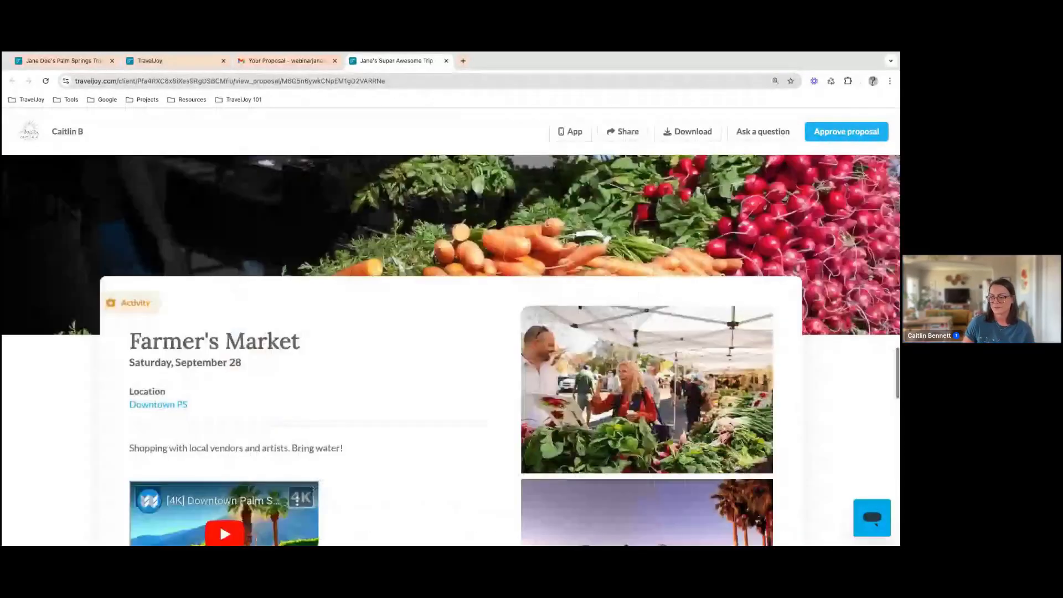
scroll(450, 349, "down", 15)
scroll(450, 349, "down", 12)
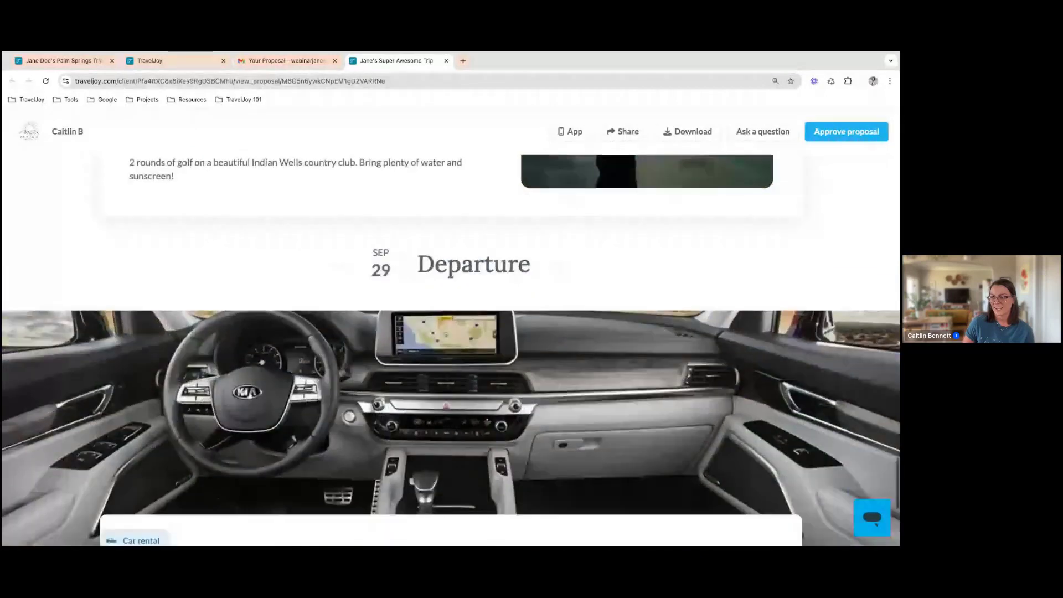
scroll(450, 349, "down", 6)
scroll(450, 349, "down", 2)
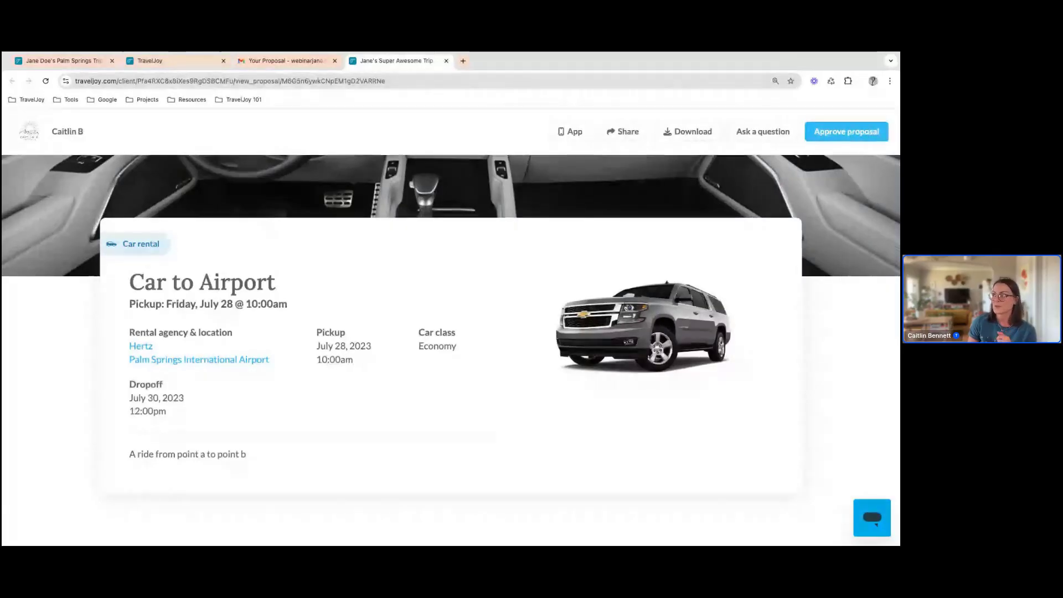
Approve the proposal as the client, then return to the trip page and close the confirmation page
left_click(846, 132)
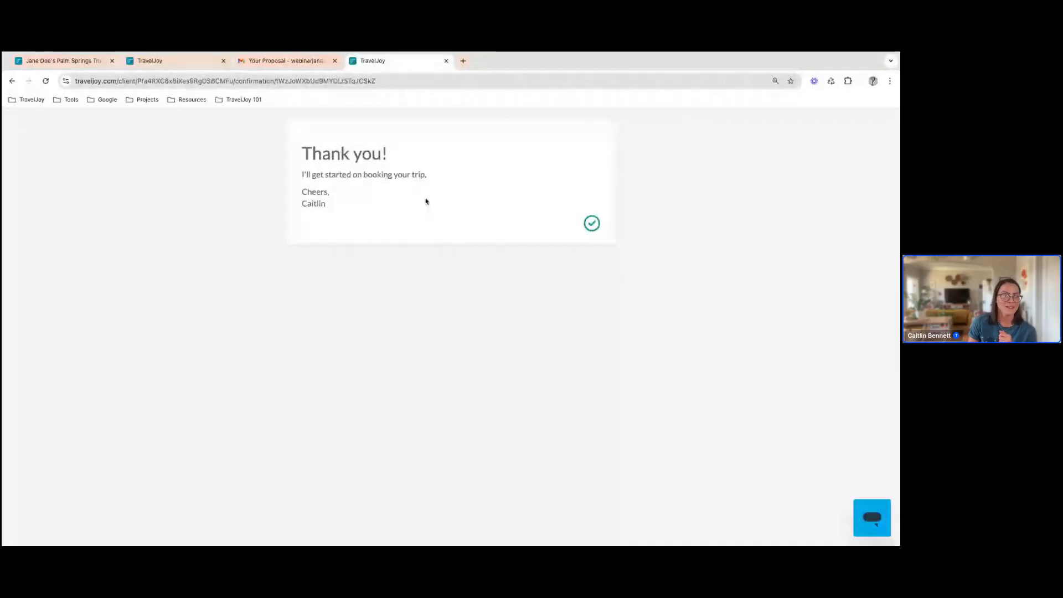
left_click(72, 62)
left_click(447, 62)
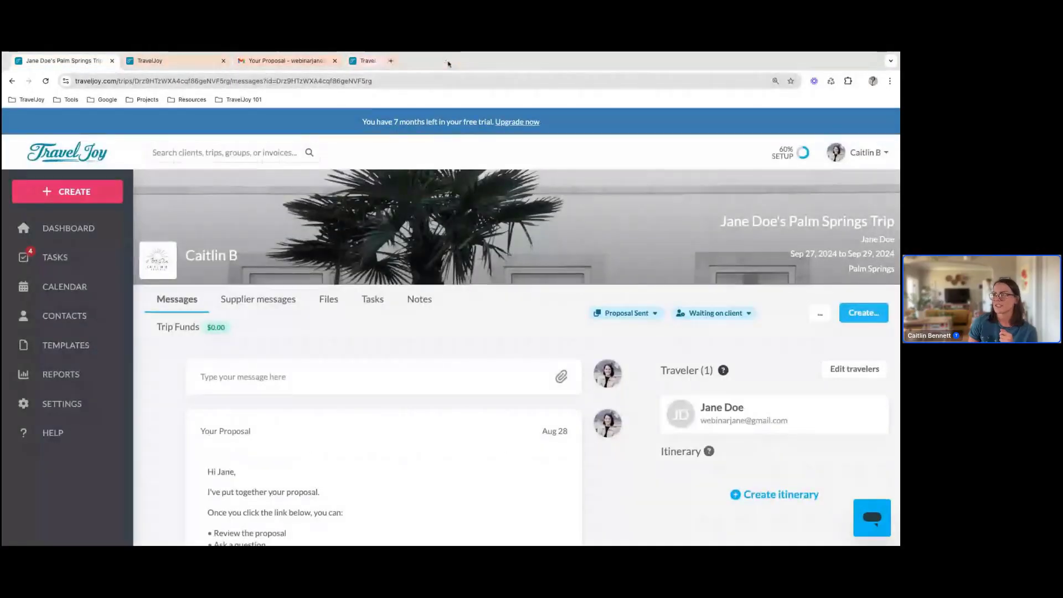
Reload the Palm Springs trip page and examine its stage, message notices and itinerary
left_click(46, 81)
scroll(167, 295, "down", 2)
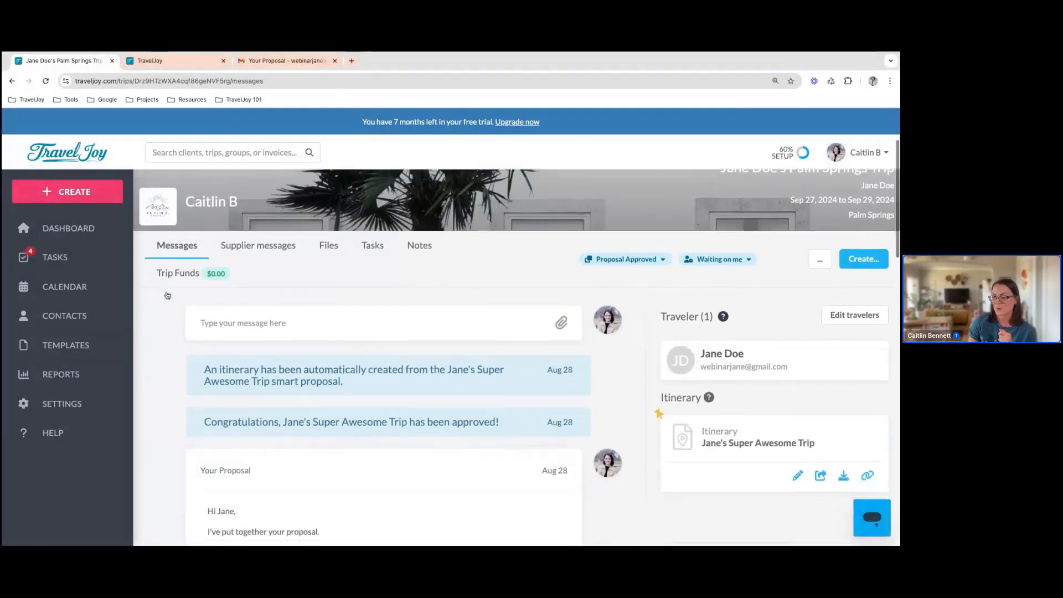
scroll(167, 295, "down", 1)
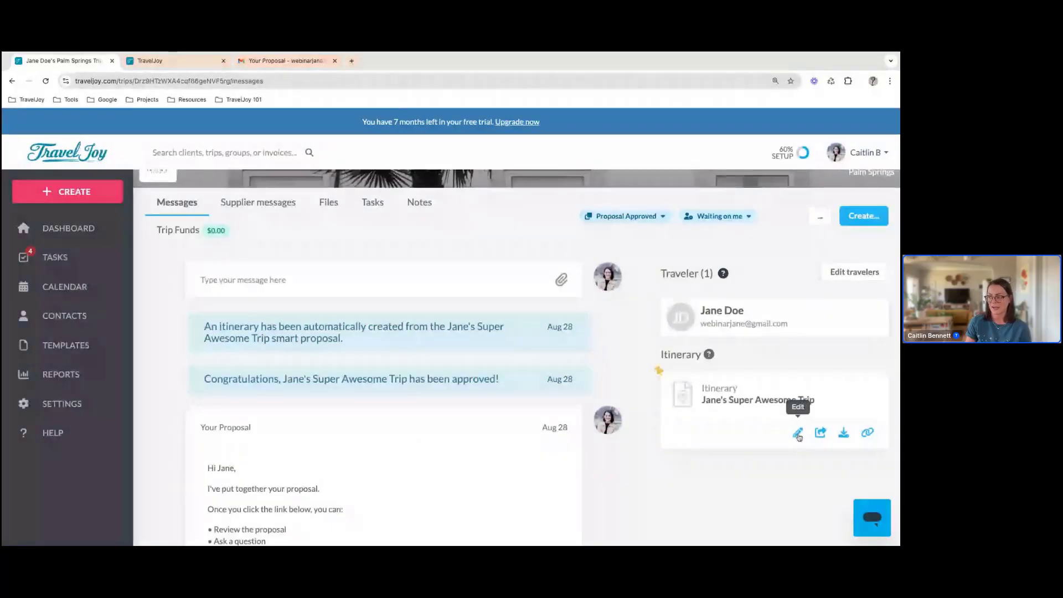
Look over the files stored in the Palm Springs trip and return to its messages
scroll(542, 344, "up", 2)
left_click(323, 275)
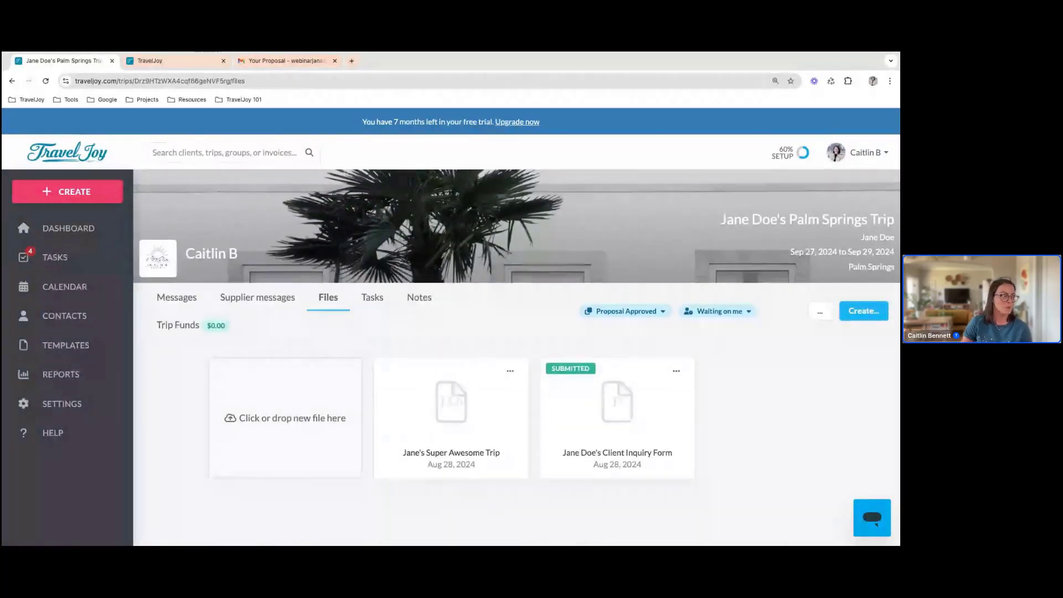
scroll(321, 363, "down", 1)
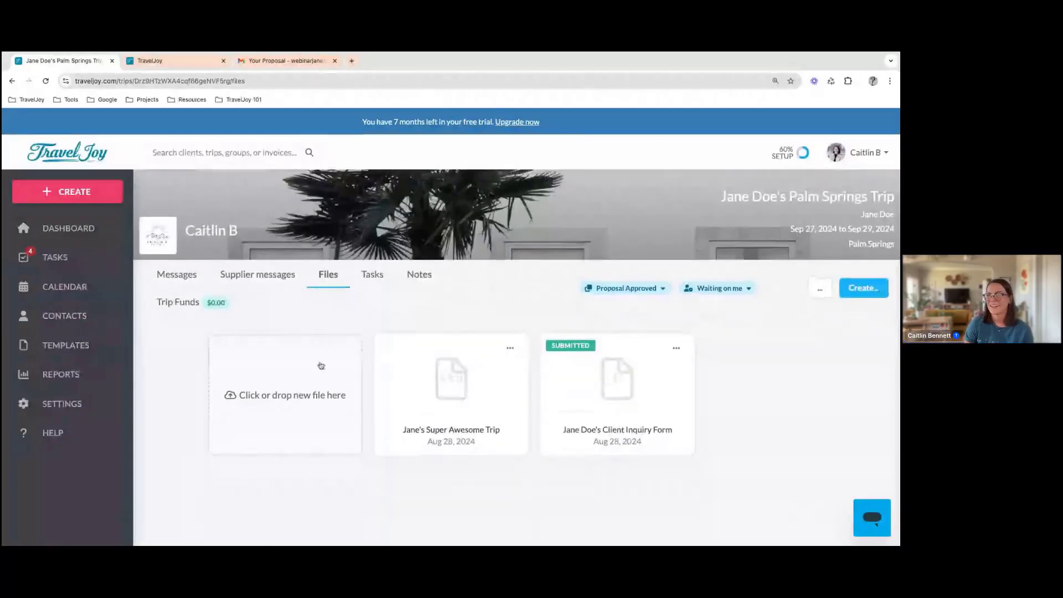
left_click(176, 275)
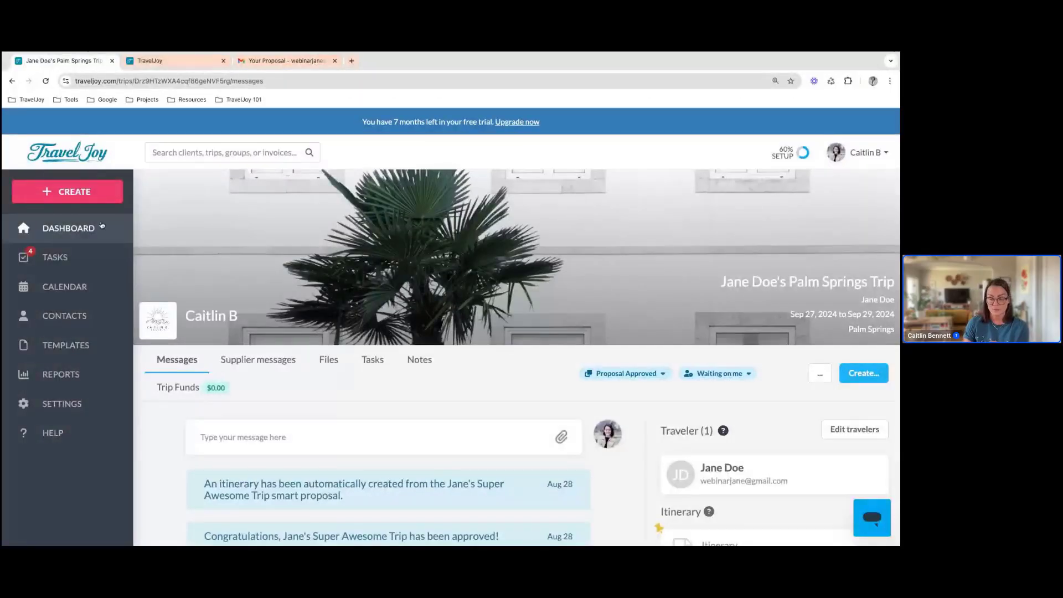
Start a new group from the dashboard and choose the brown speckled bird image as its photo
left_click(102, 225)
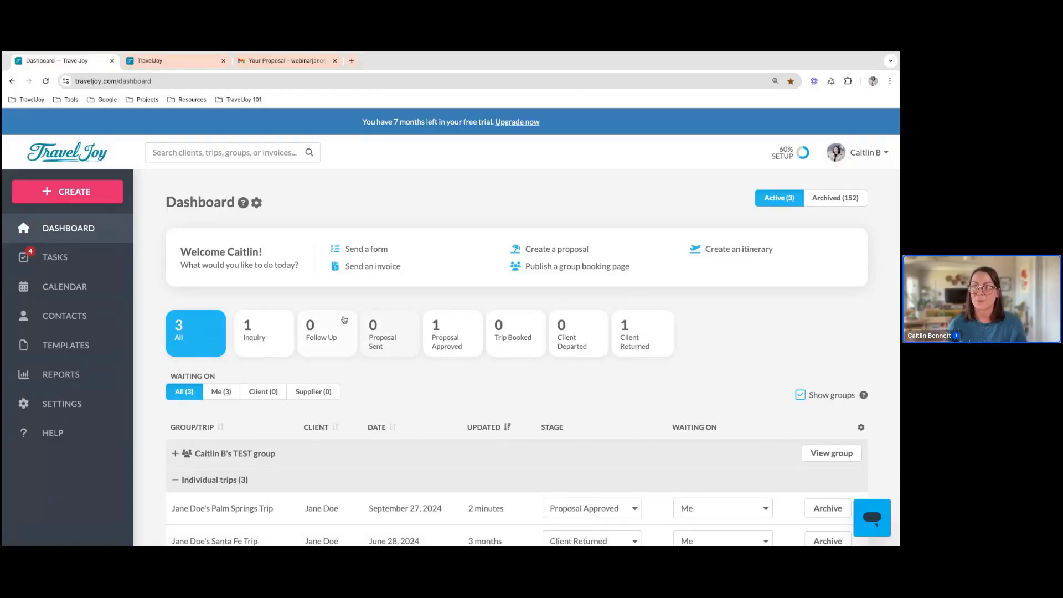
left_click(108, 193)
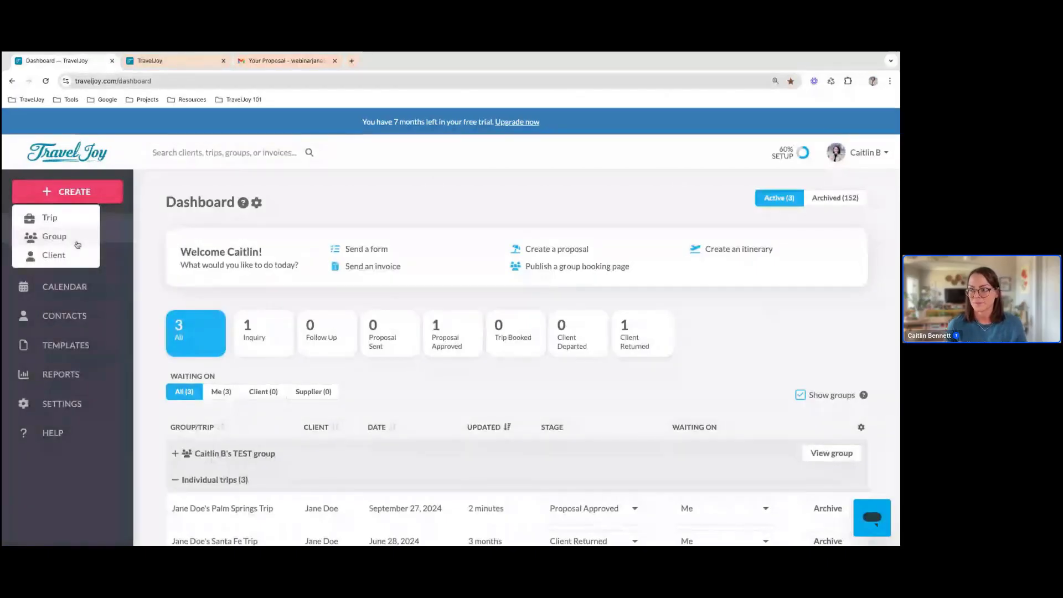
left_click(55, 237)
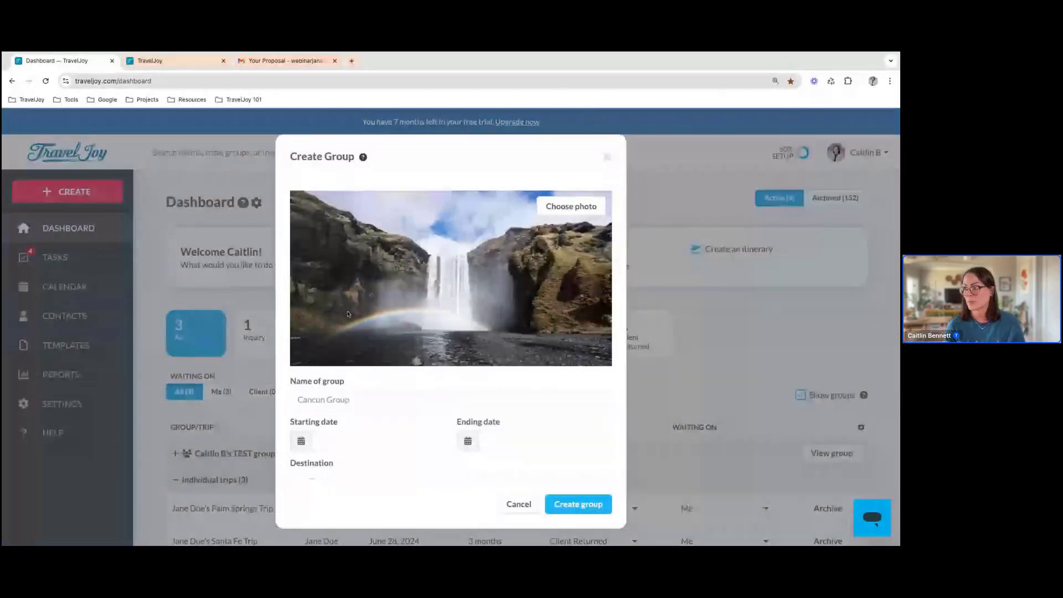
left_click(576, 207)
left_click(503, 210)
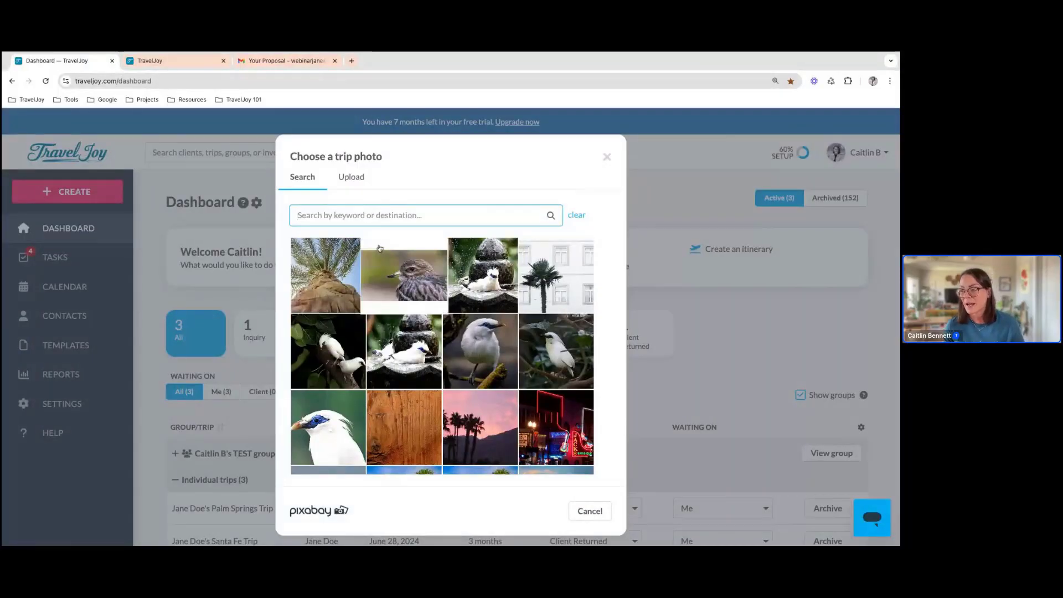
left_click(417, 280)
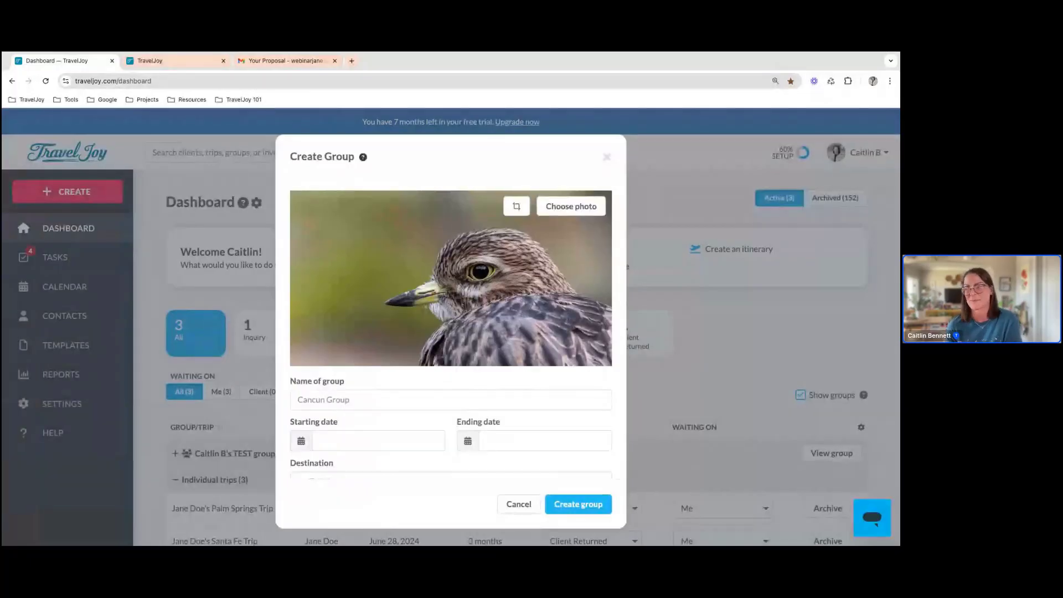
Name the new group "Awesome Bird Watchers of Bali"
left_click(357, 398)
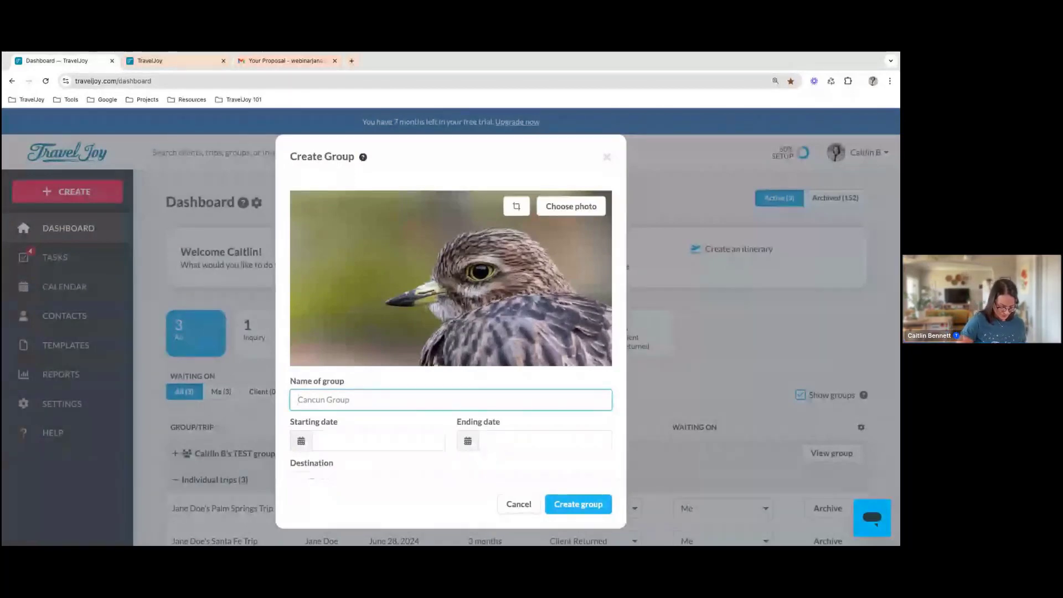
type("Awesome Bir")
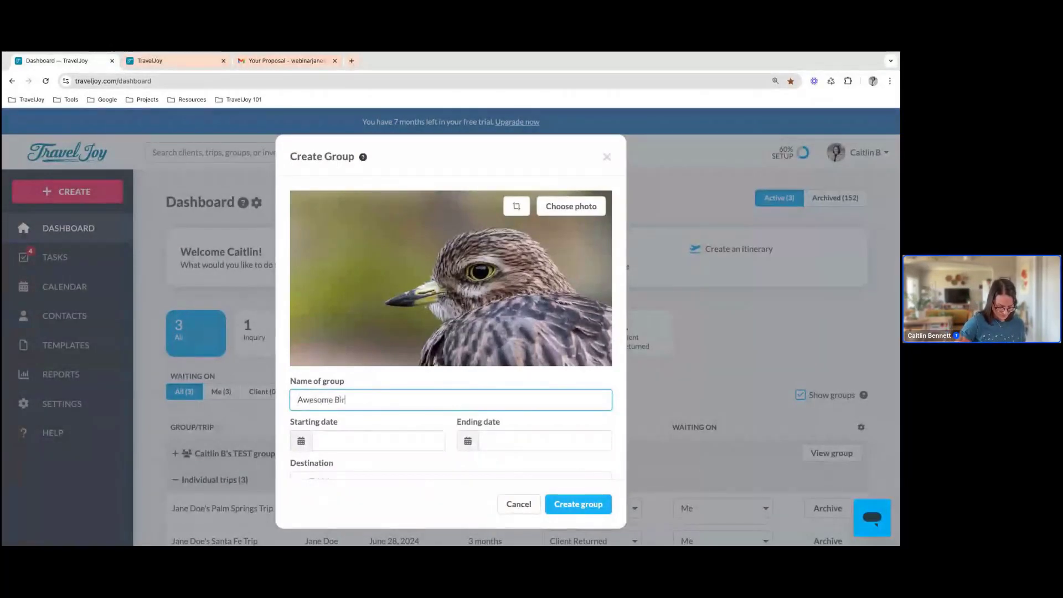
type("d Watchers o")
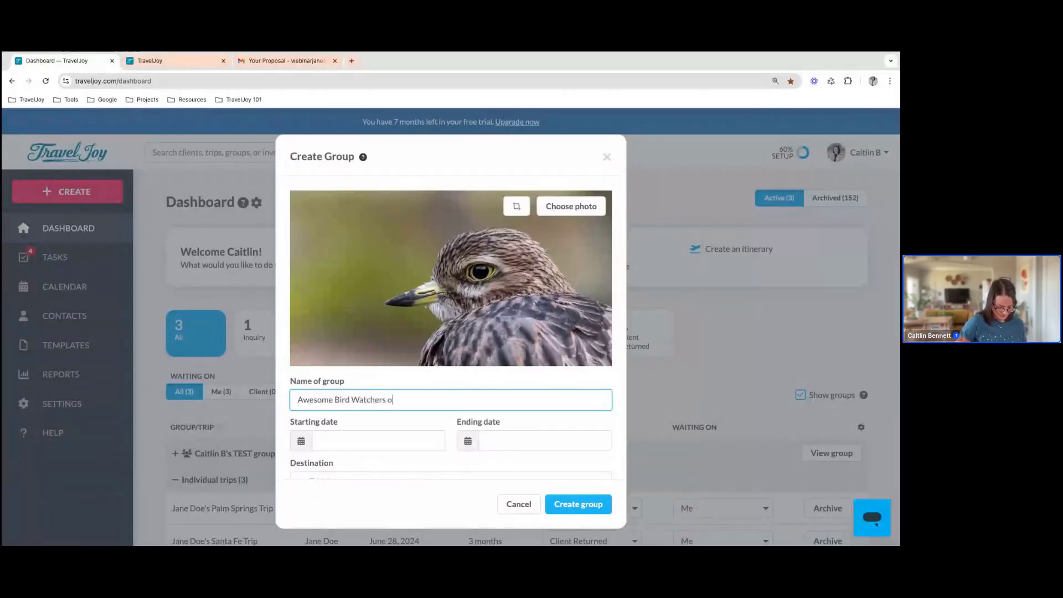
type("f Bali")
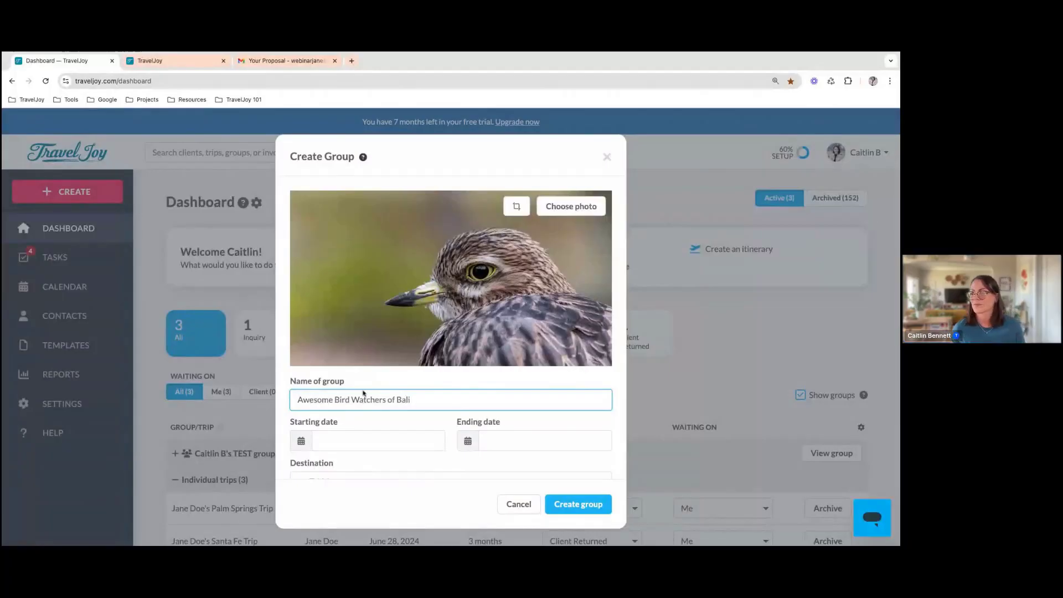
Set the group's starting date to 10/21/2024 and its ending date to 10/25/2024
scroll(363, 393, "down", 1)
left_click(340, 388)
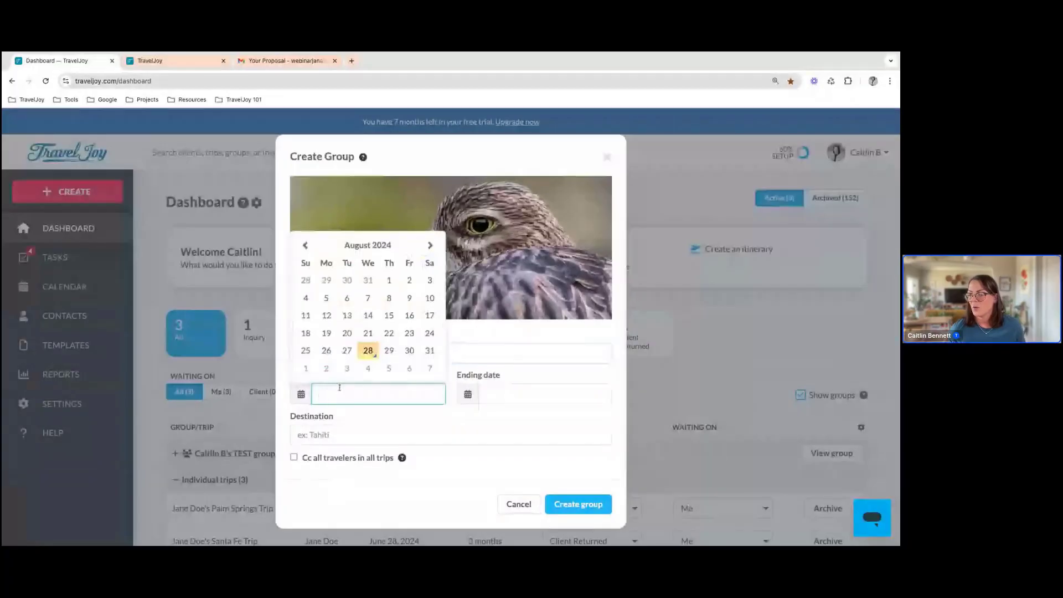
left_click(429, 245)
left_click(429, 244)
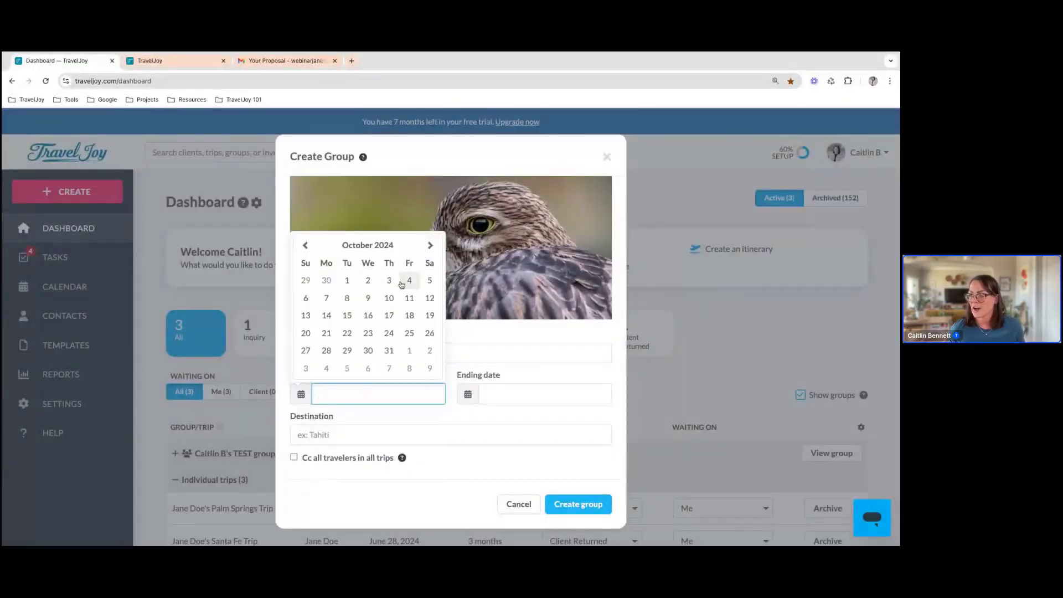
left_click(327, 335)
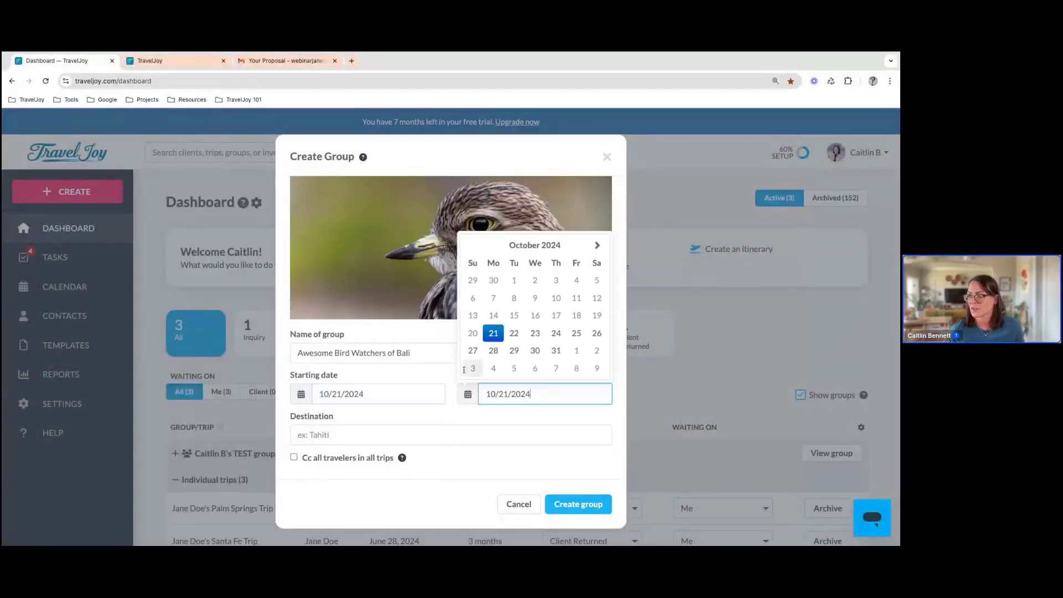
left_click(576, 333)
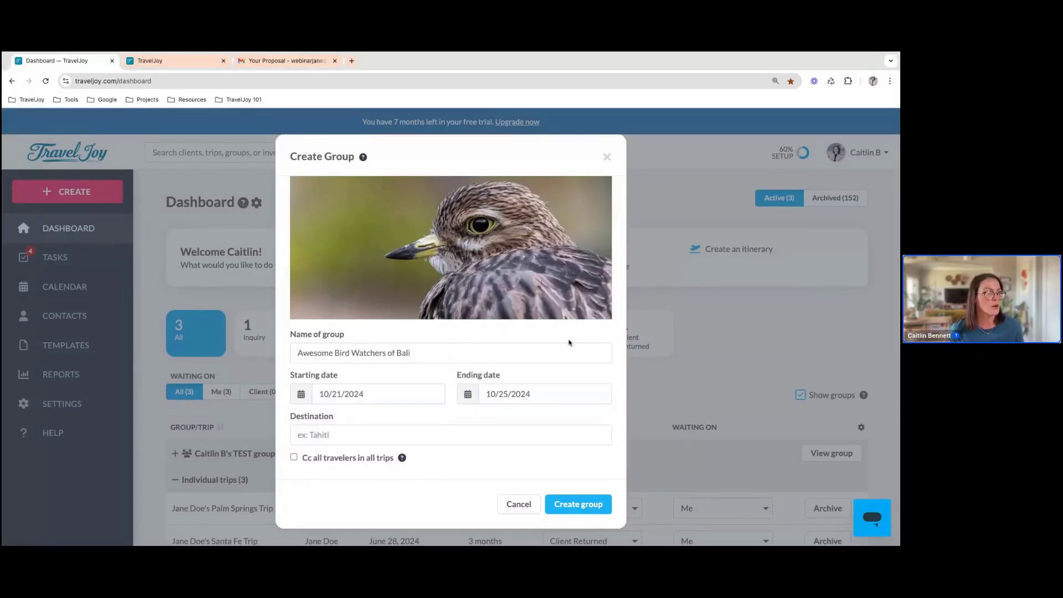
Enter Bali as the group's destination and create the group
scroll(333, 427, "down", 1)
left_click(325, 429)
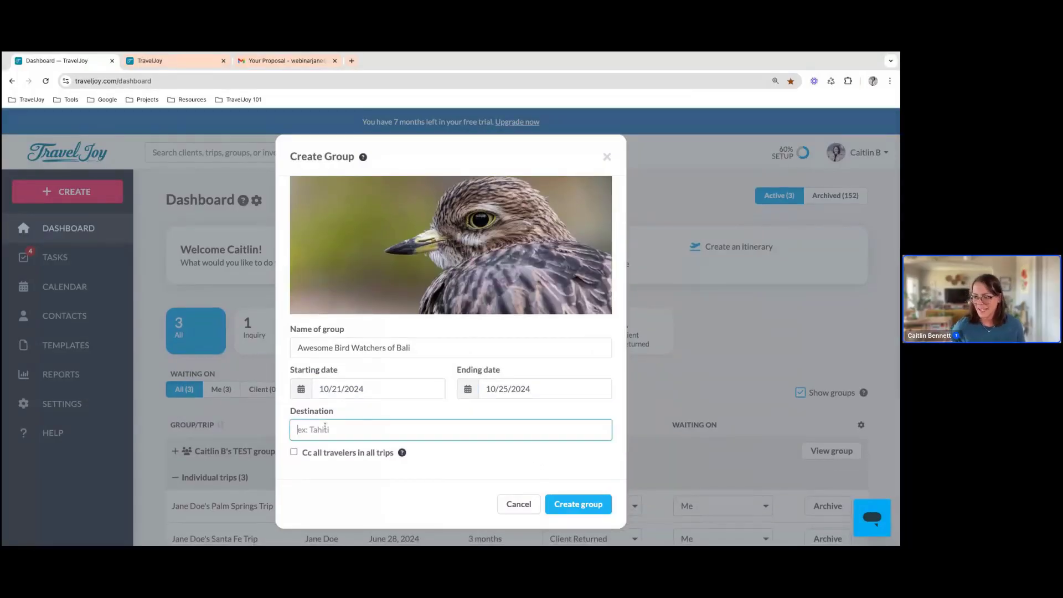
type("Bali")
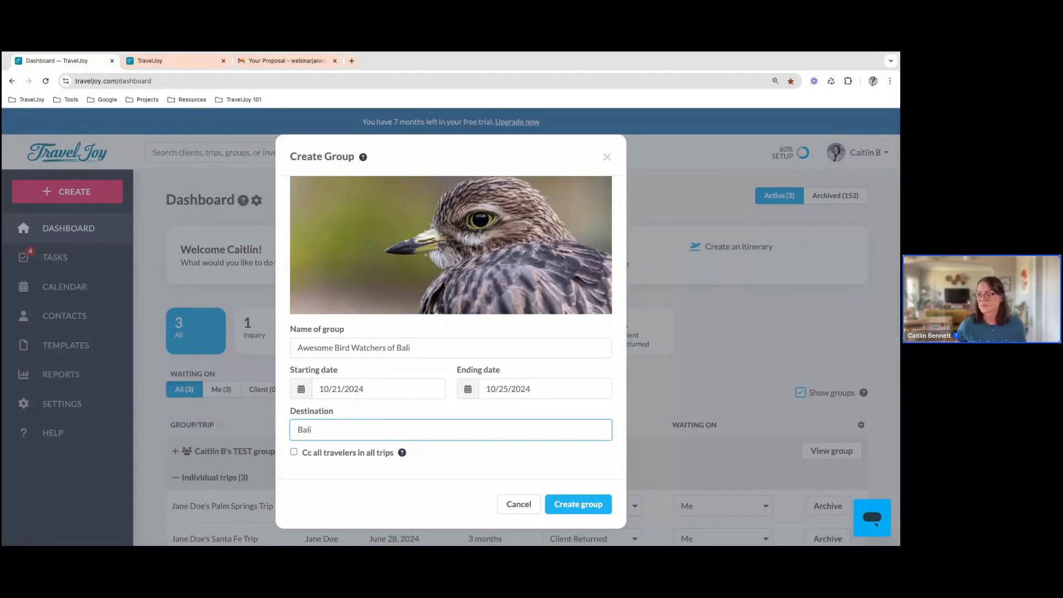
left_click(576, 504)
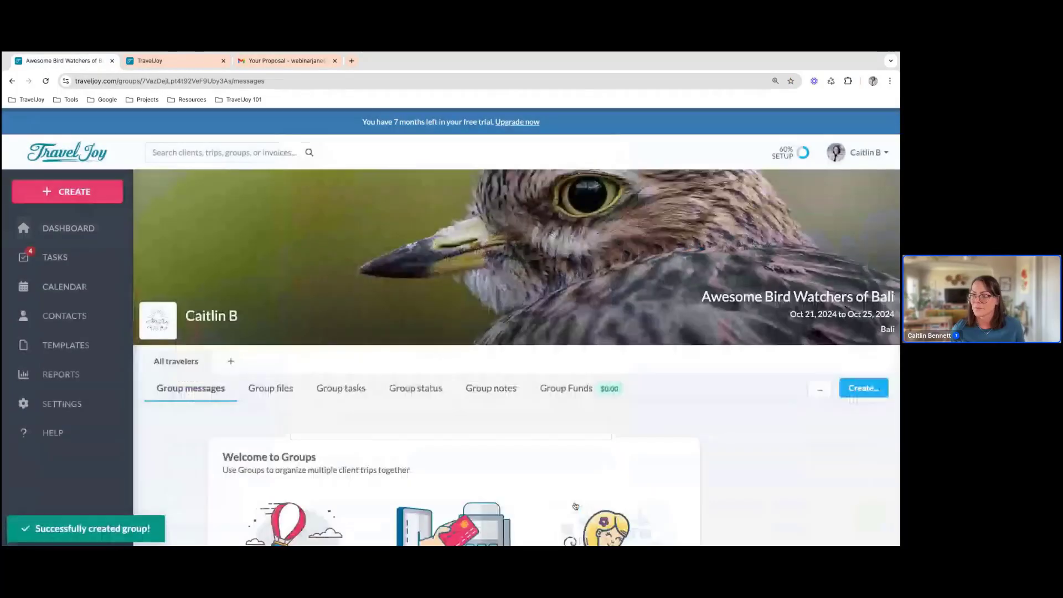
Start adding a trip to the Bali group, with the existing client from the Palm Springs trip as primary traveler
scroll(575, 505, "down", 3)
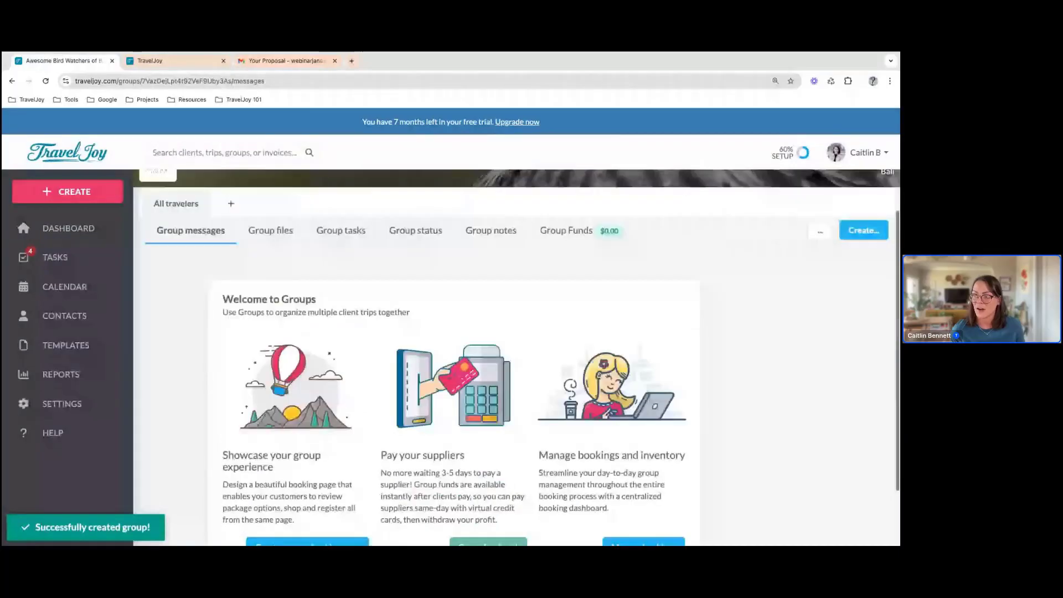
scroll(454, 354, "down", 1)
scroll(516, 354, "up", 3)
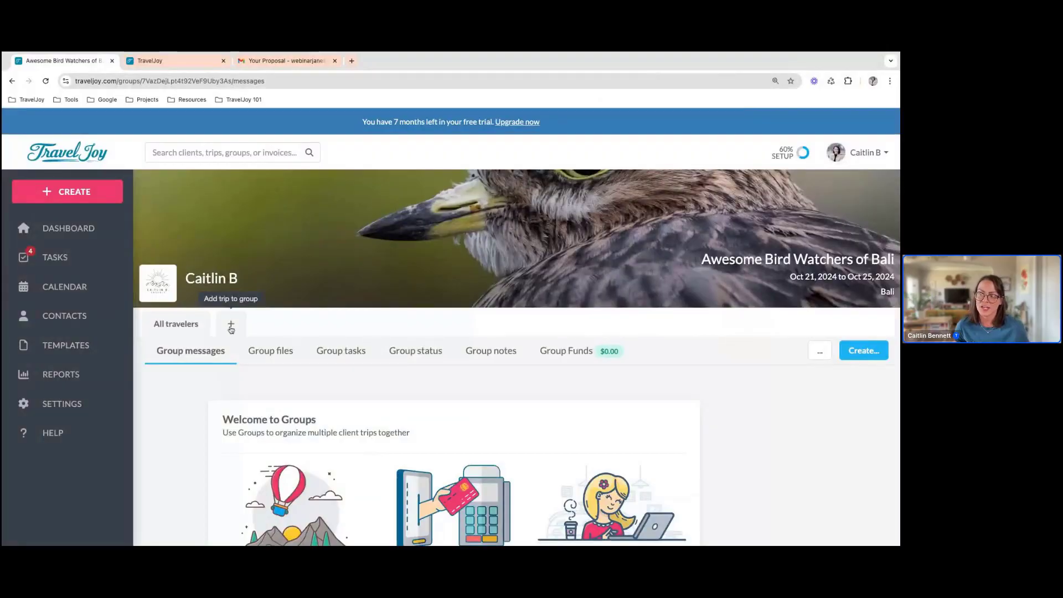
left_click(231, 326)
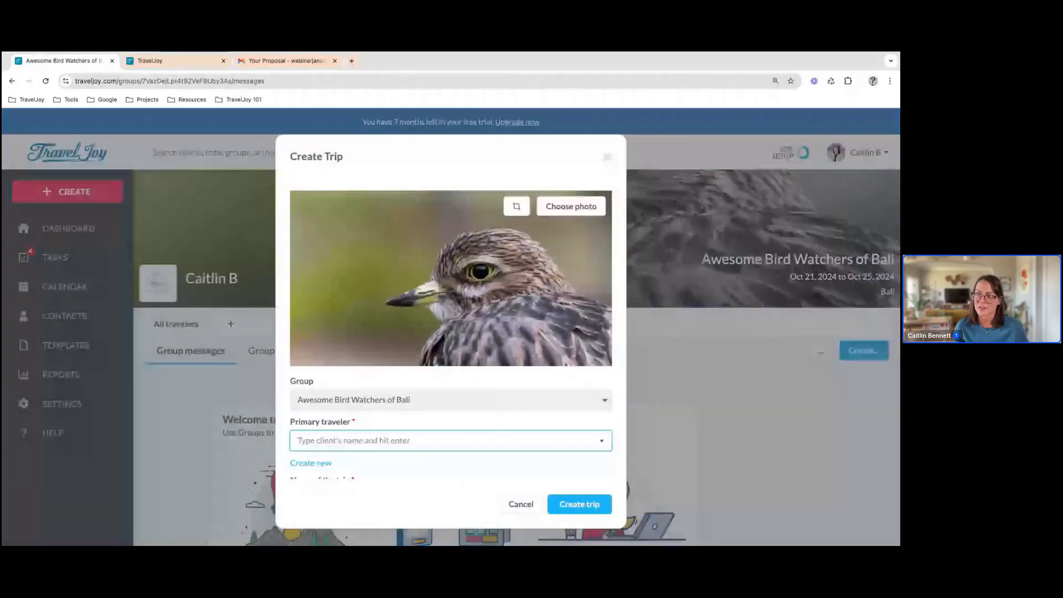
scroll(329, 354, "down", 2)
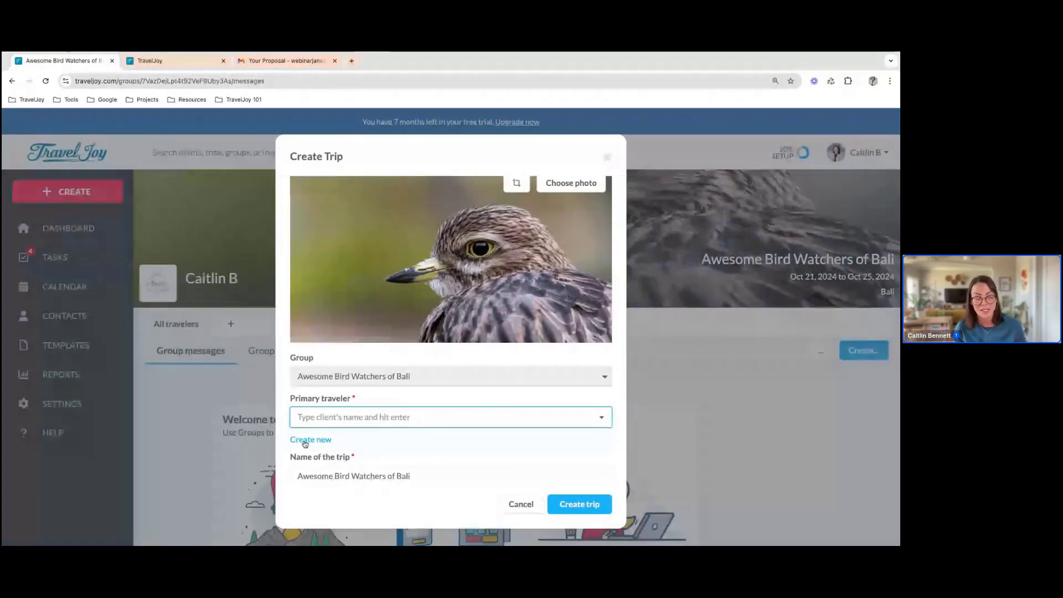
left_click(392, 418)
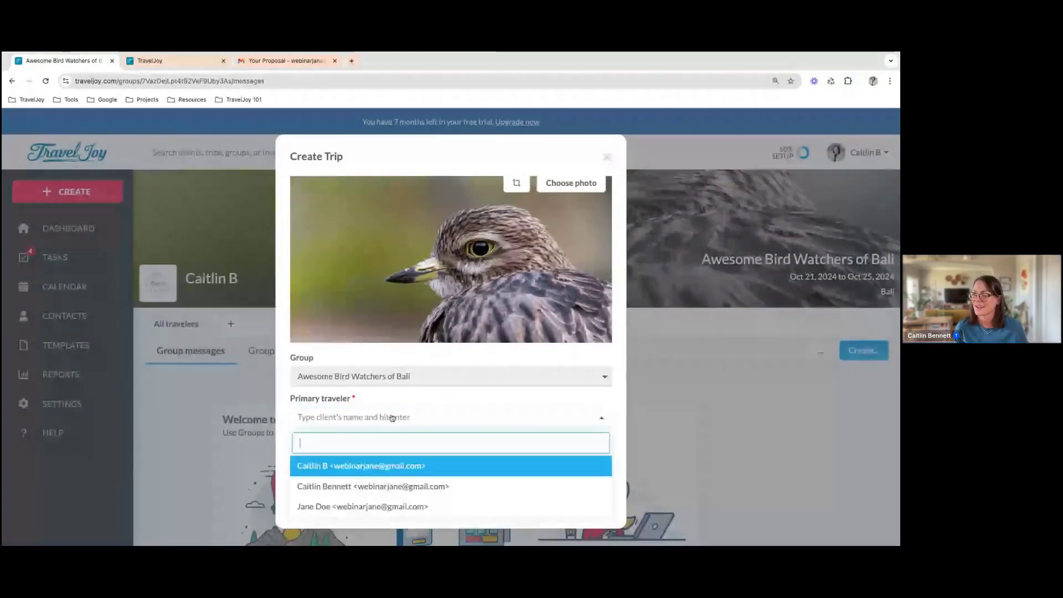
left_click(384, 510)
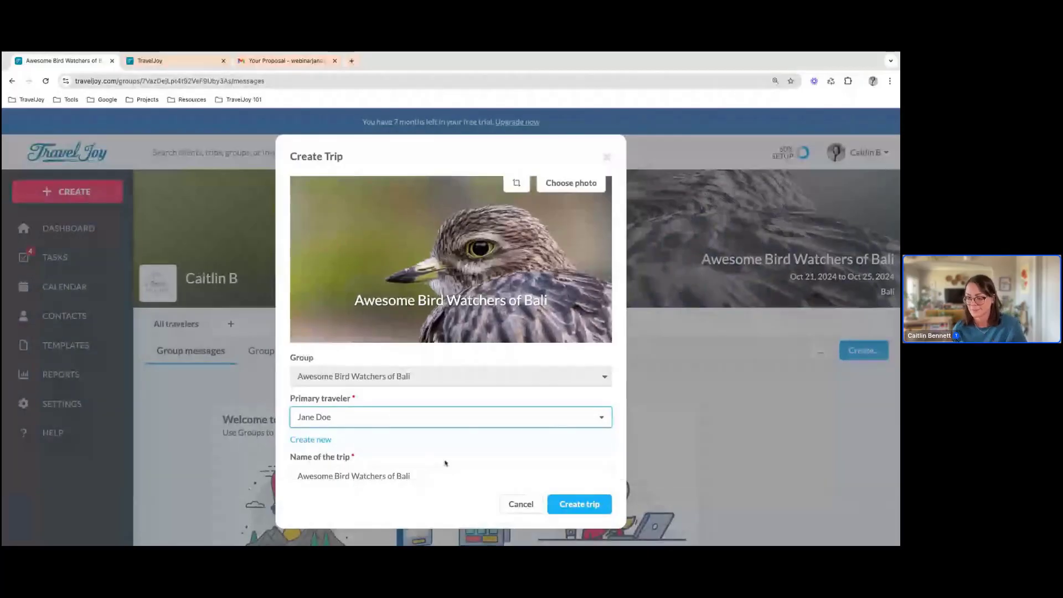
Create the client's trip within the bird watchers group, then view the group's list of traveler trips and close it
scroll(445, 463, "down", 1)
scroll(445, 464, "down", 3)
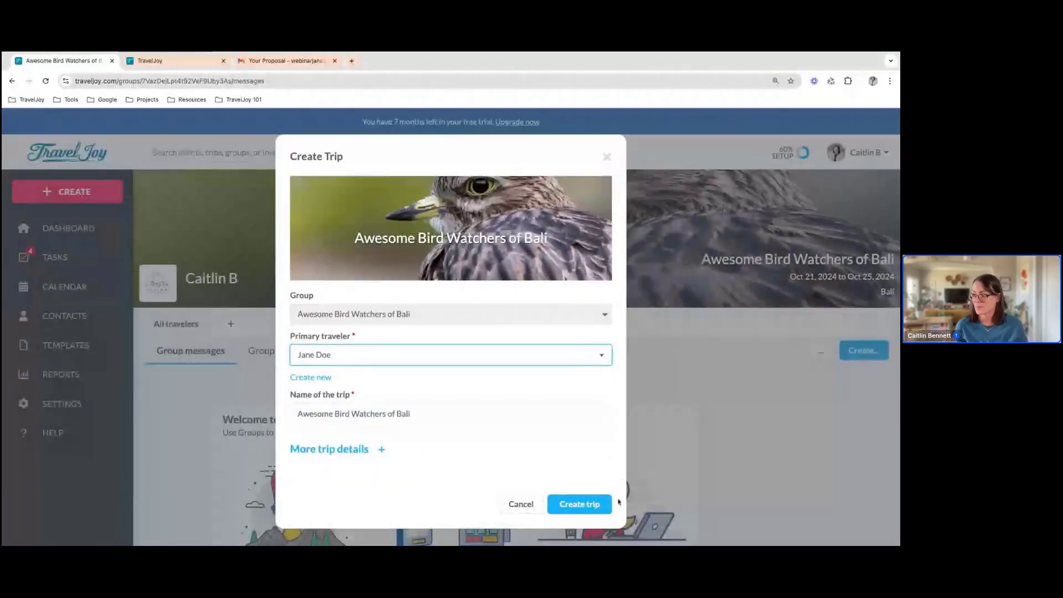
left_click(579, 505)
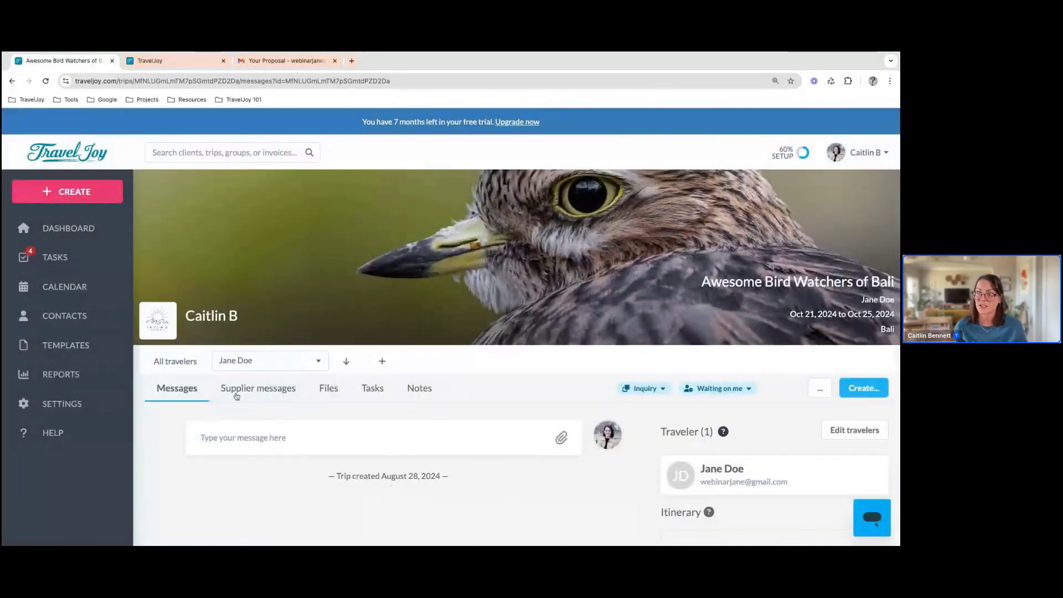
left_click(275, 358)
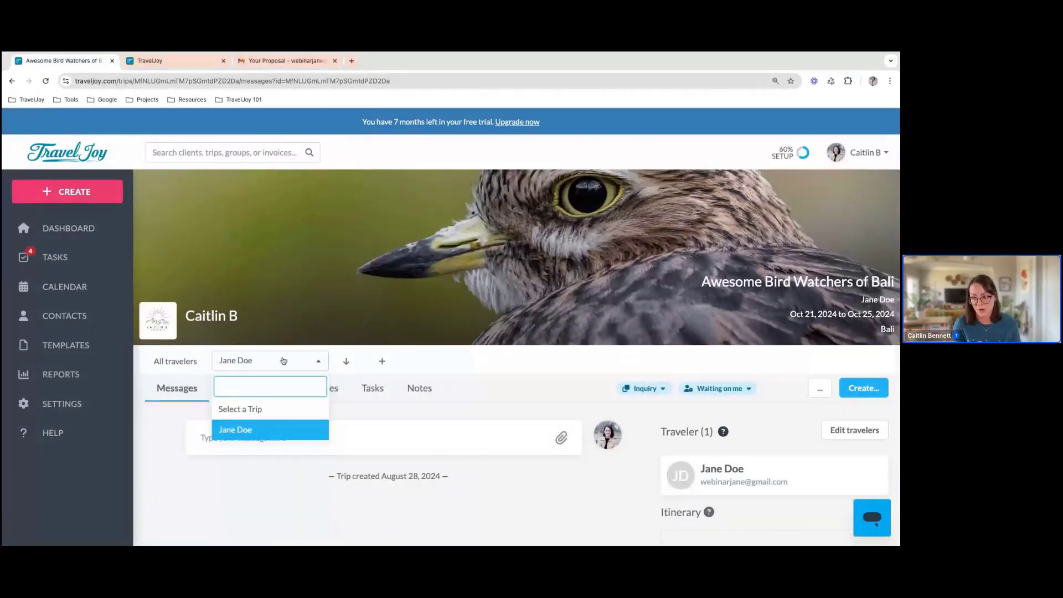
left_click(175, 424)
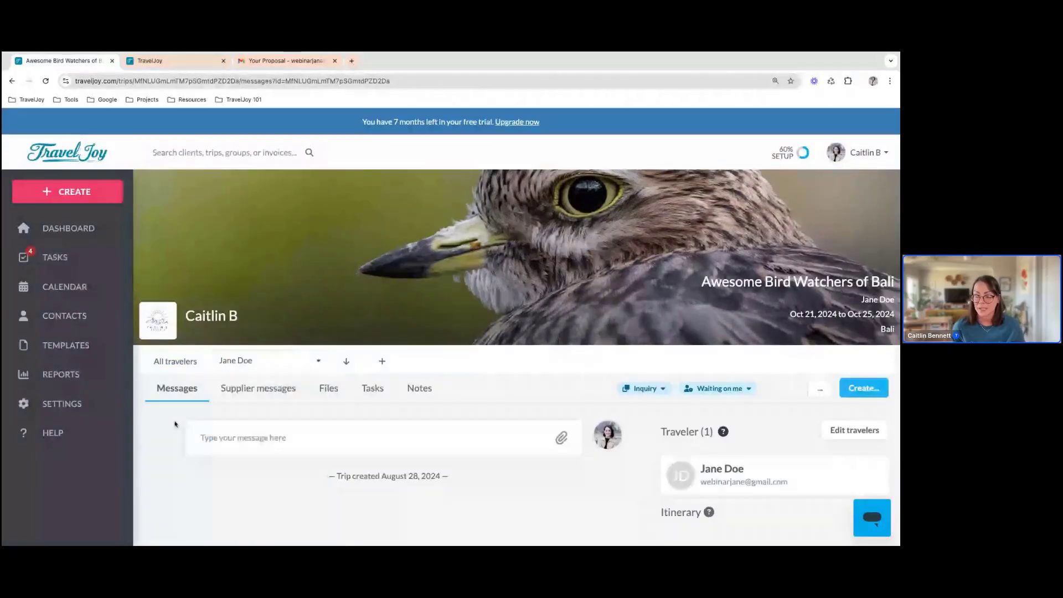
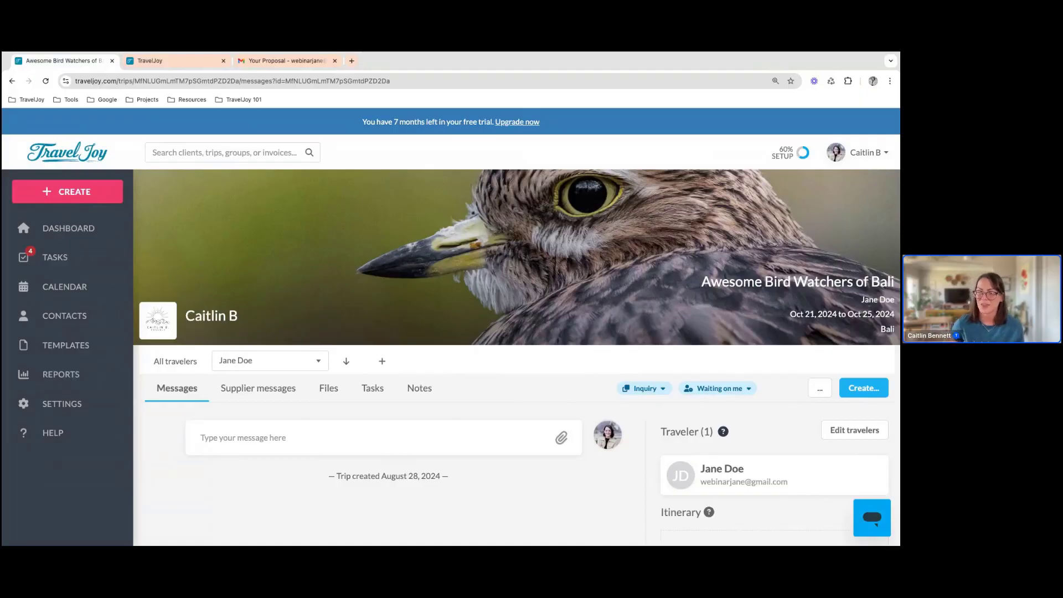
Open the bird watchers group's overview for all travelers and start a direct group booking page
left_click(175, 362)
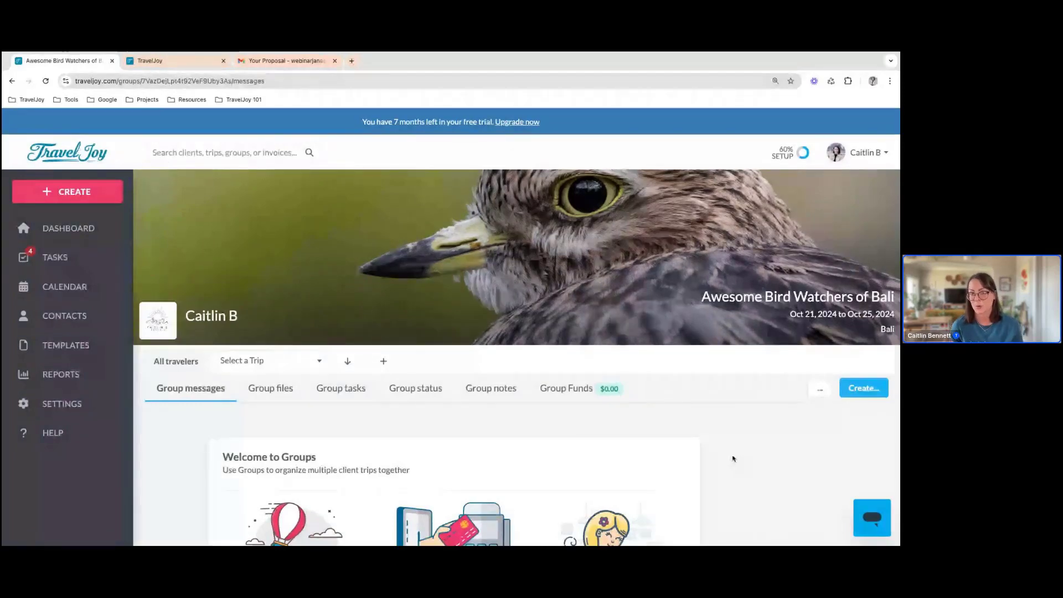
left_click(862, 396)
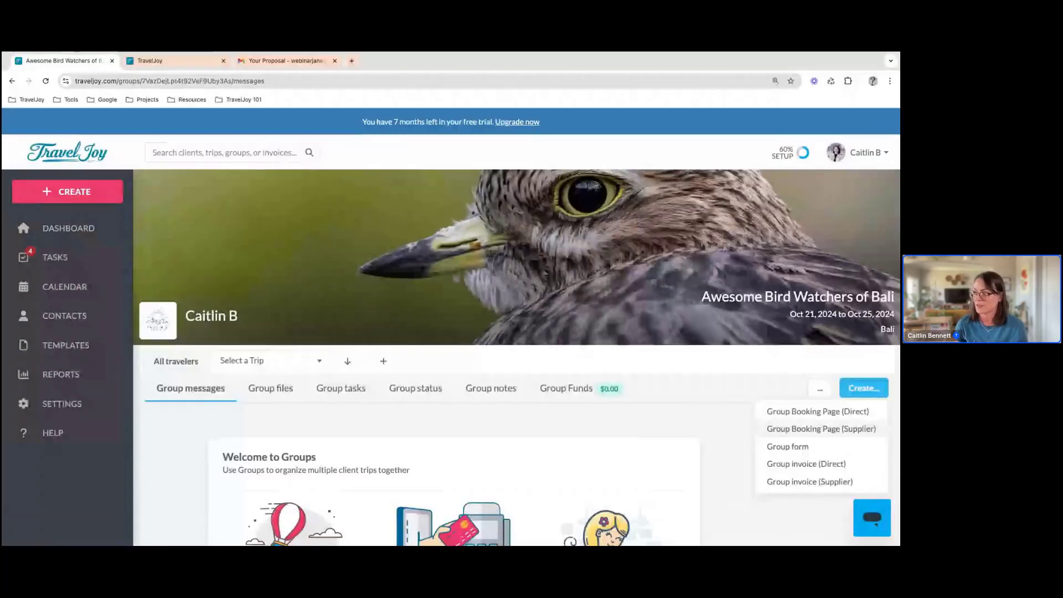
left_click(817, 412)
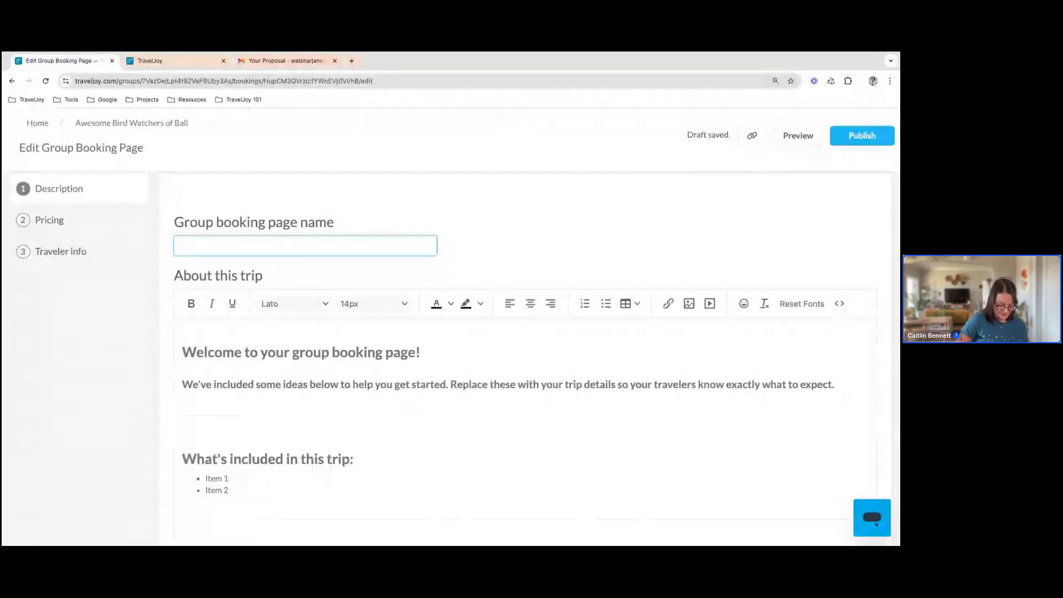
Name the group booking page "Bird Watchers Unite!"
type("Bird")
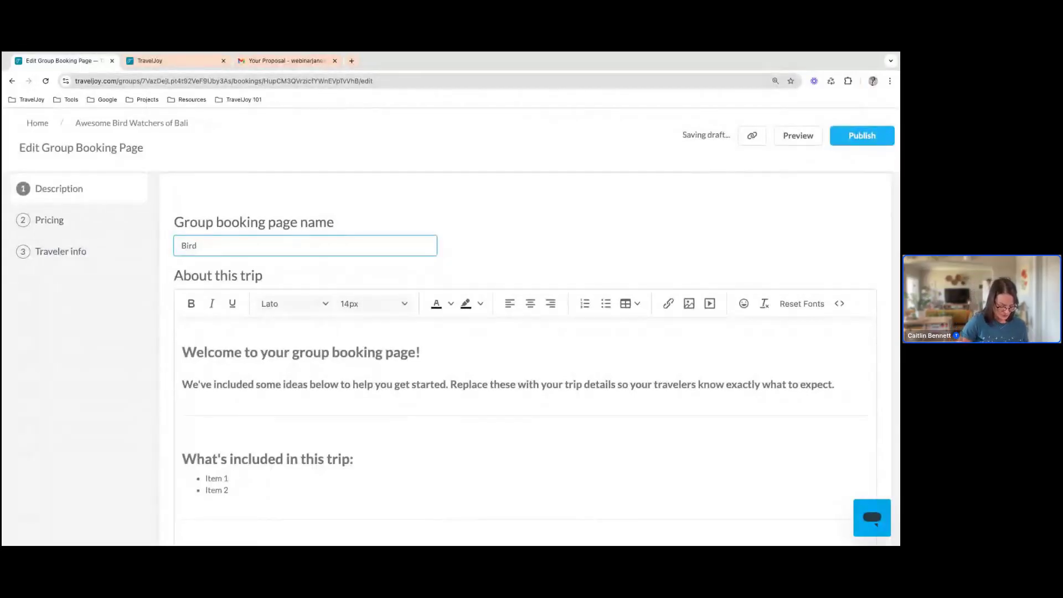
type(" Watchers U")
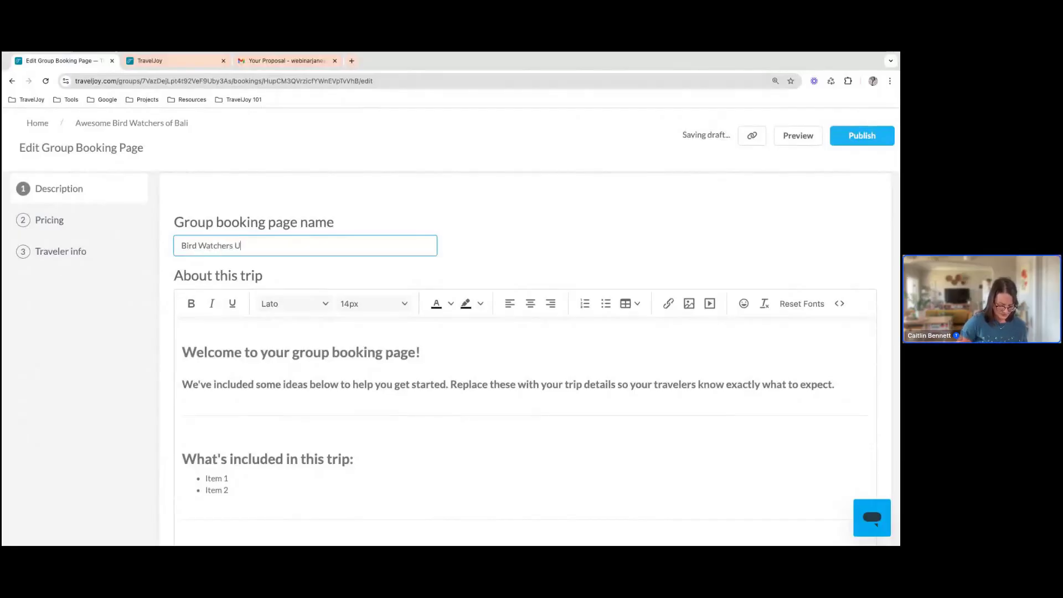
type("nite!")
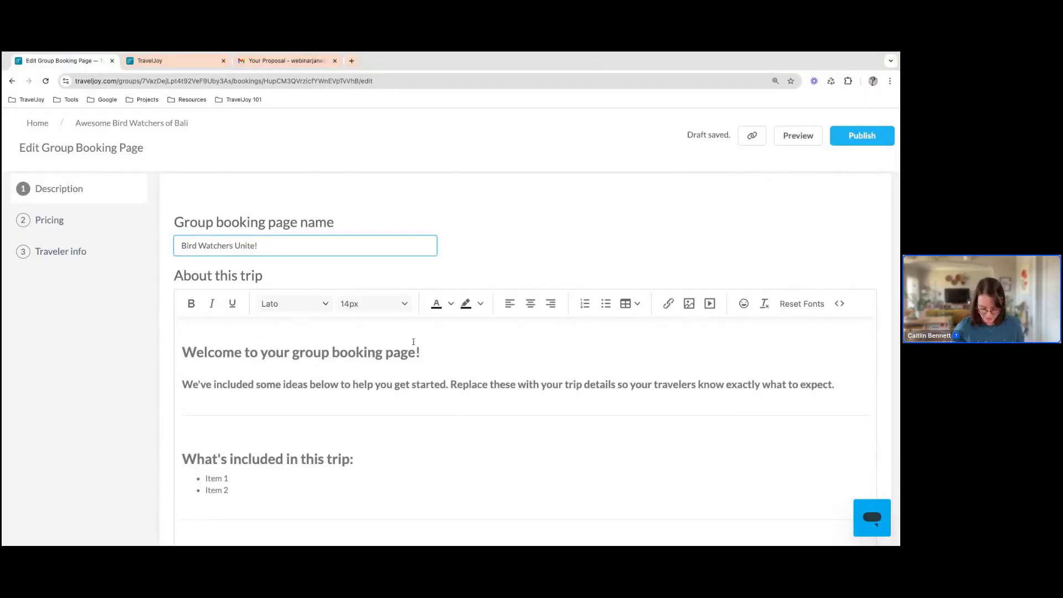
type("'")
left_click(410, 377)
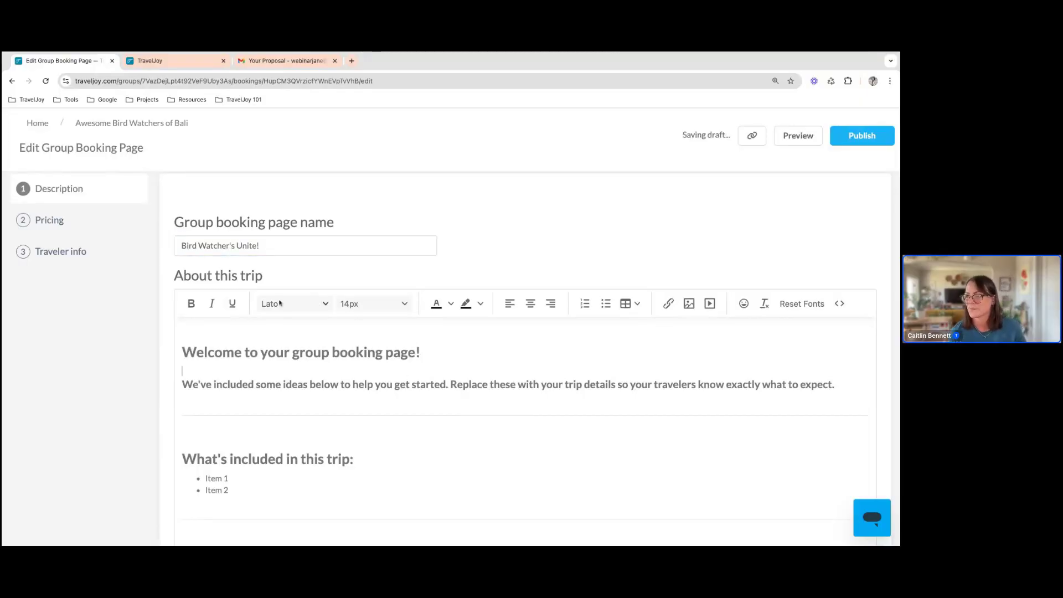
left_click(233, 246)
key("BackSpace")
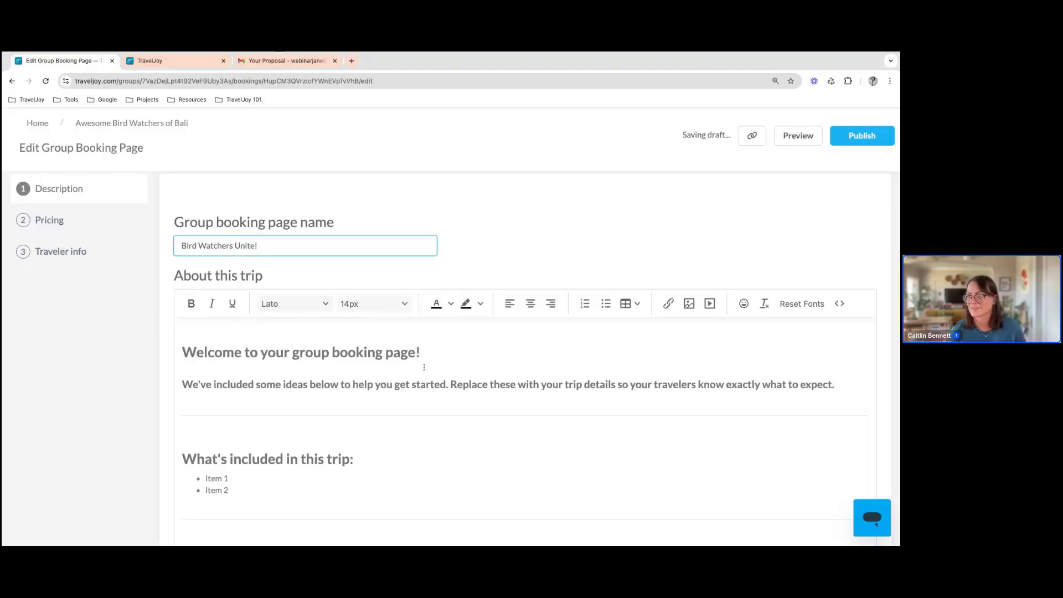
left_click(427, 352)
left_click(219, 329)
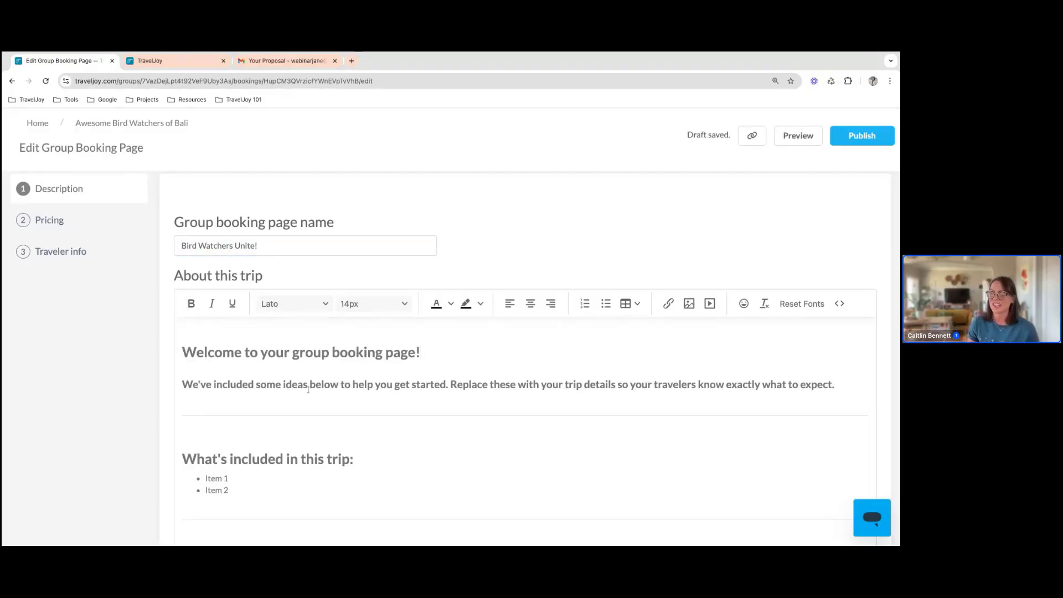
Upload the bird-watching picture and insert it on a new line above the welcome heading in the trip description
scroll(308, 390, "down", 10)
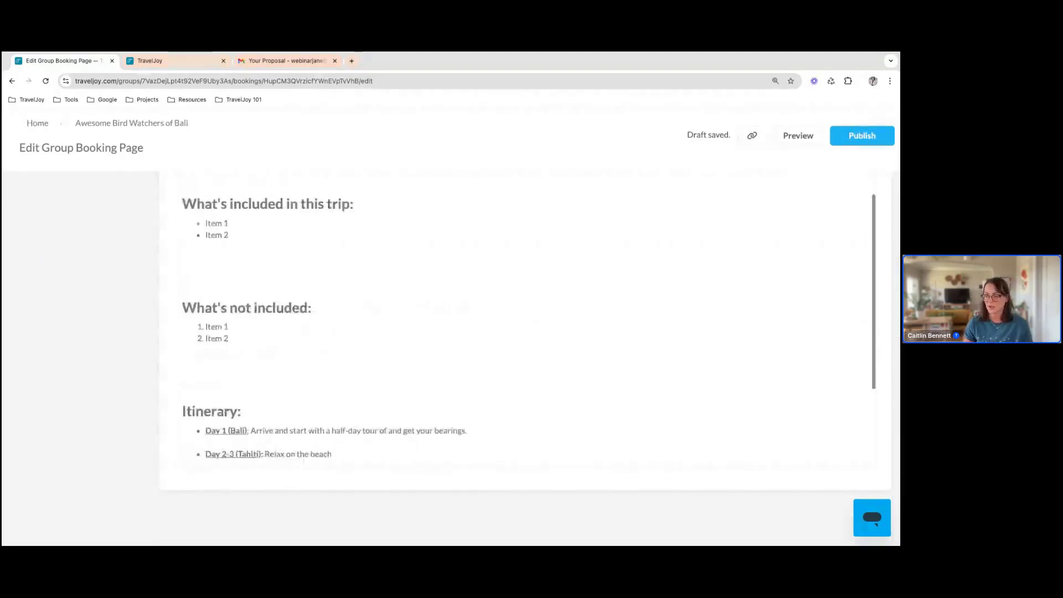
scroll(189, 310, "up", 10)
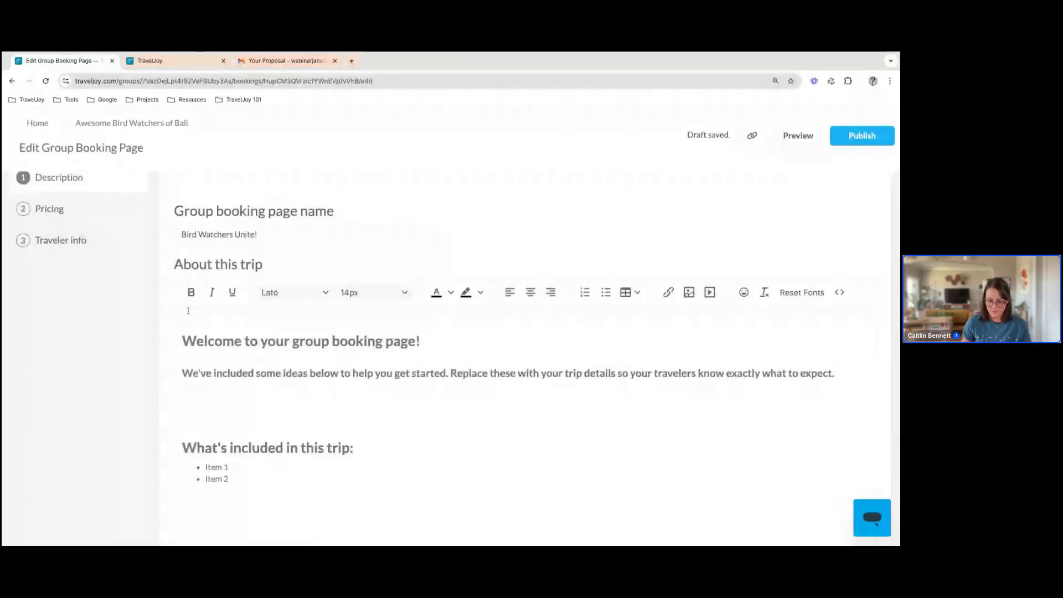
left_click(188, 311)
key("Return")
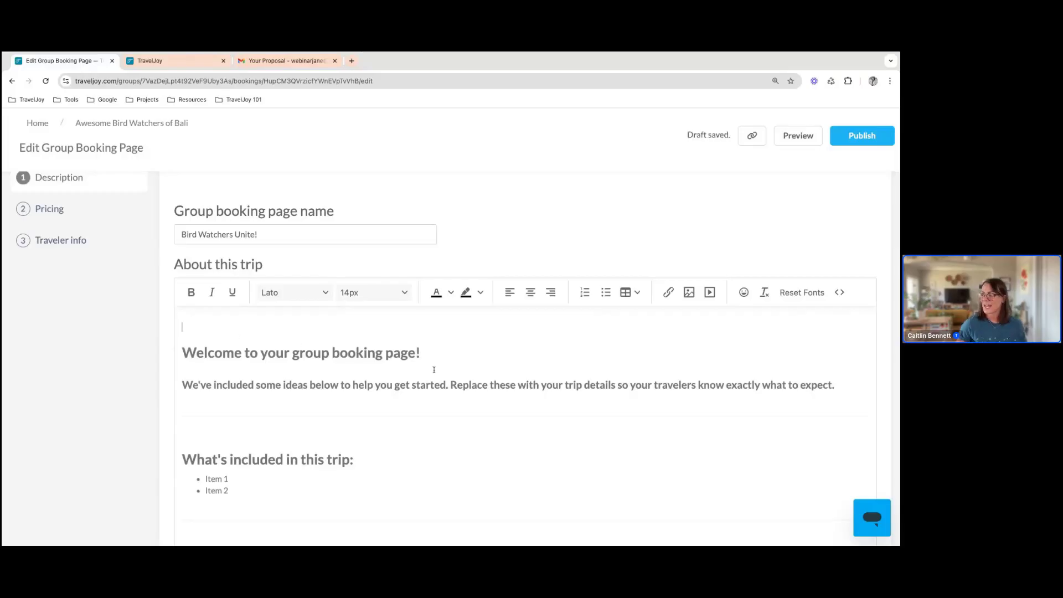
left_click(689, 292)
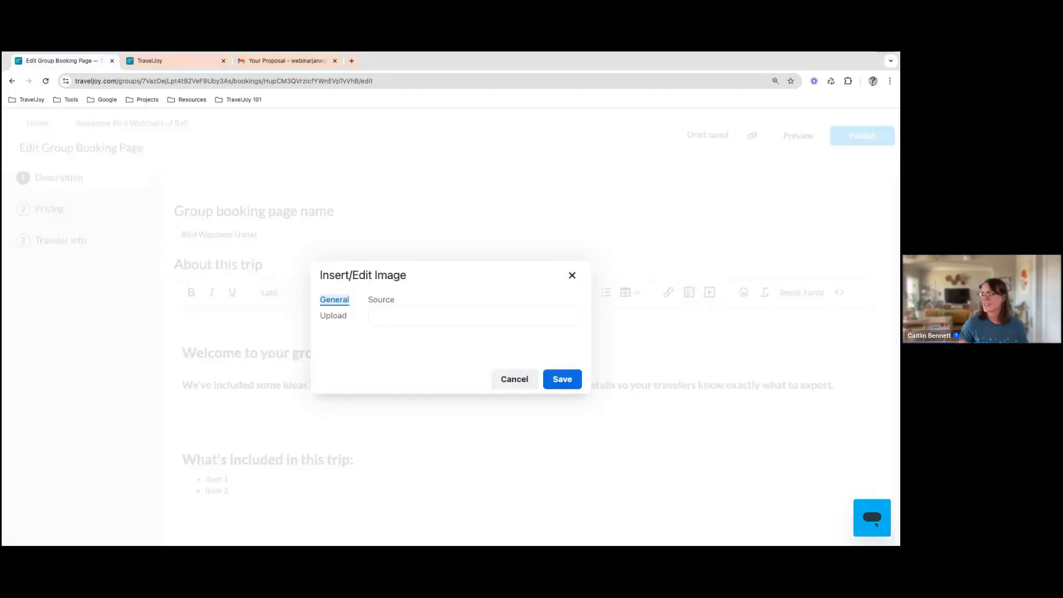
left_click(338, 316)
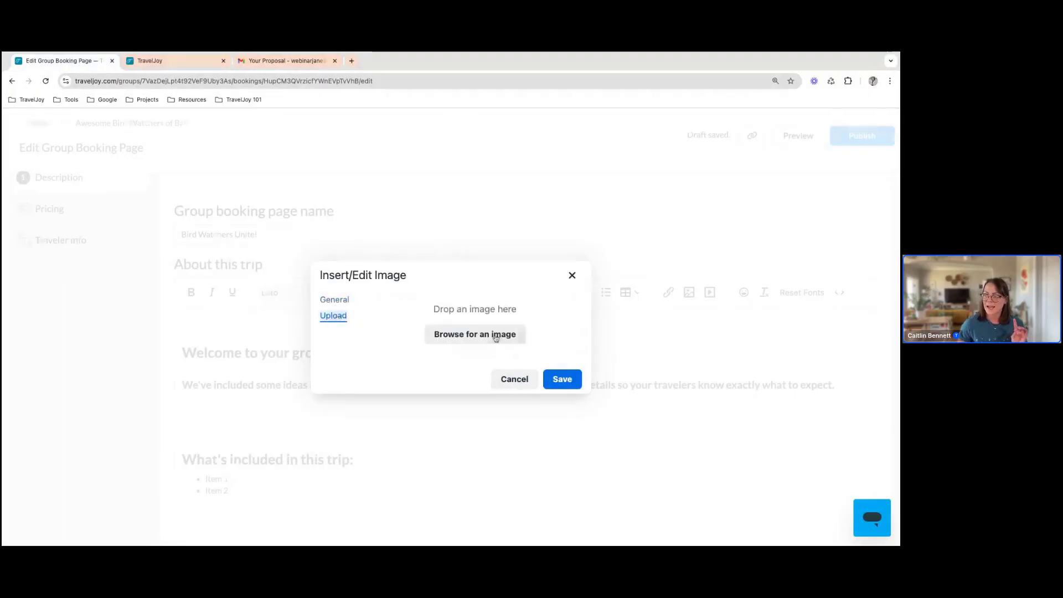
left_click(496, 338)
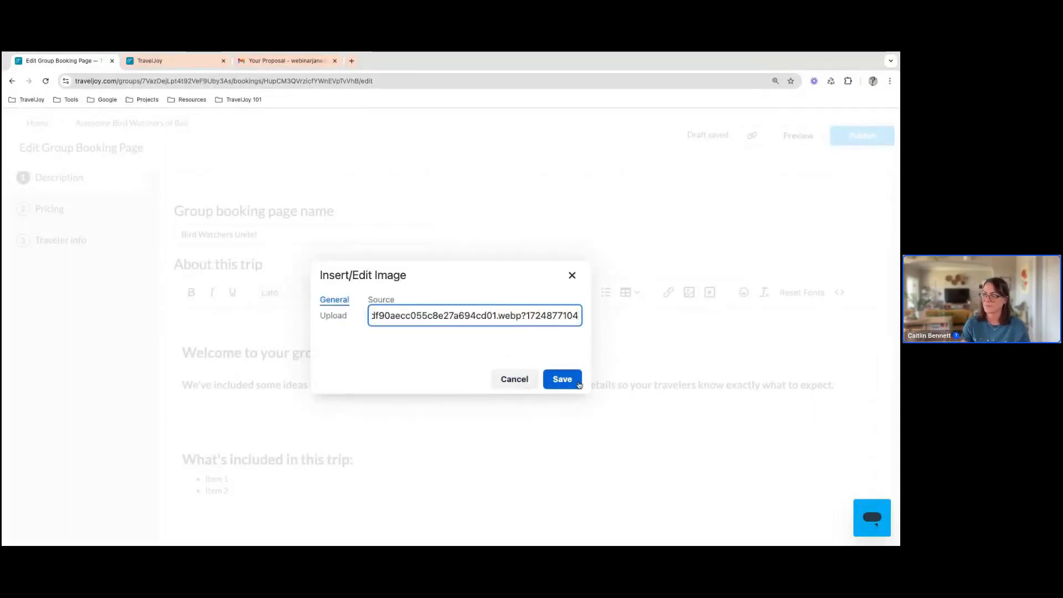
left_click(578, 383)
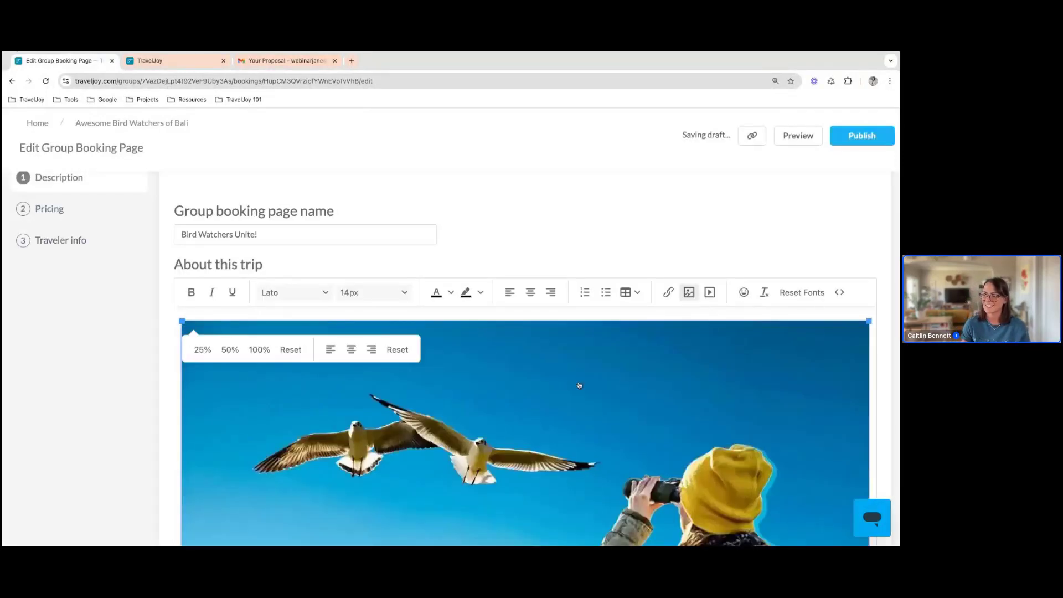
Shrink the bird-watching picture proportionally to about half its width
scroll(283, 345, "down", 2)
scroll(283, 346, "up", 2)
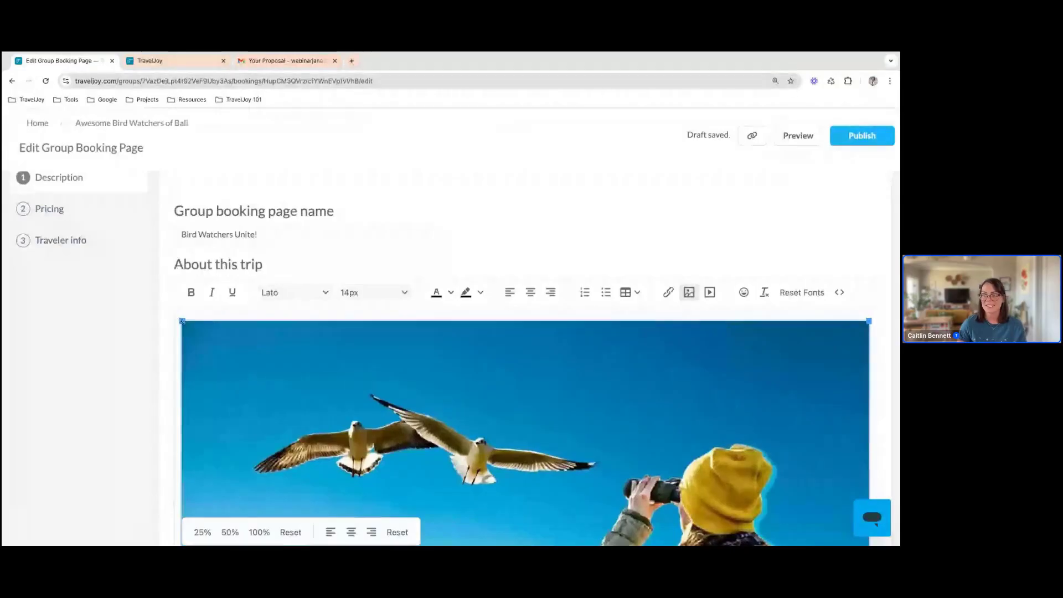
left_click_drag(182, 322, 521, 511)
scroll(593, 440, "down", 1)
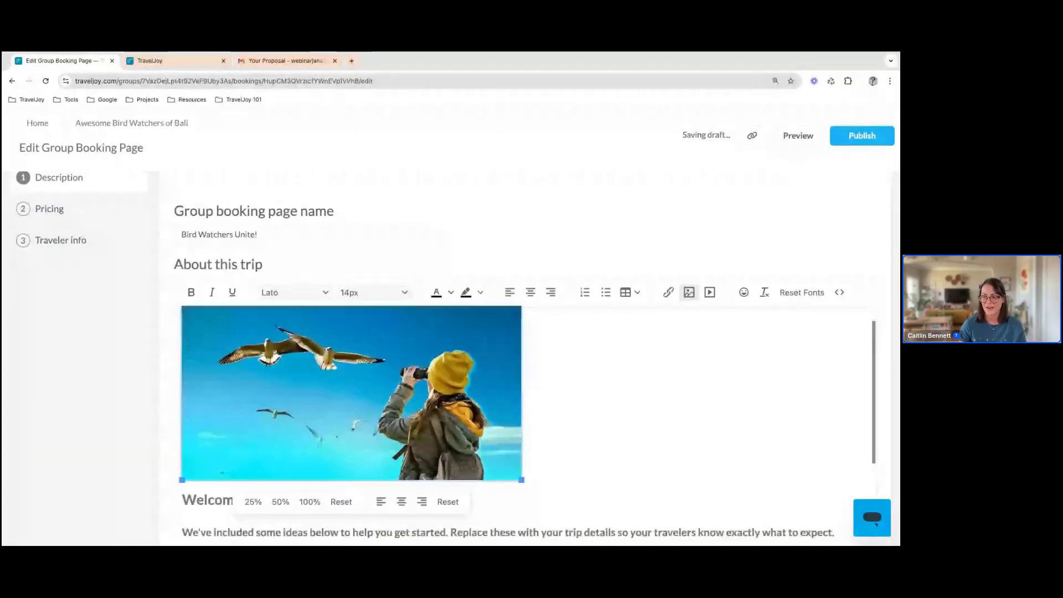
Add blank lines below the introductory sentence and embed the Bali Travel Guide YouTube video there using its copied link
scroll(527, 421, "down", 1)
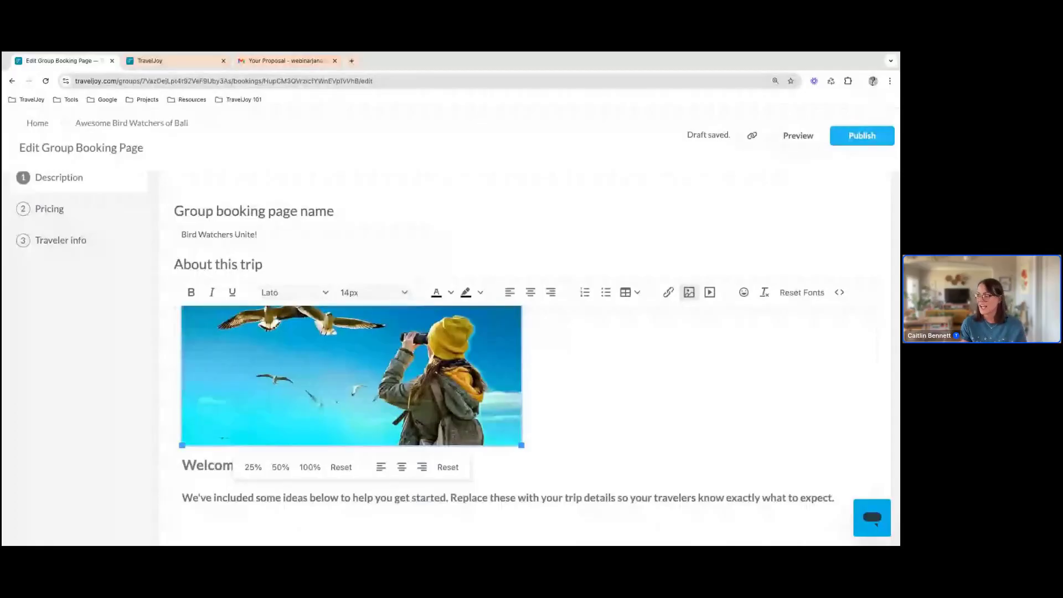
left_click(835, 498)
key("Return")
key("Return")
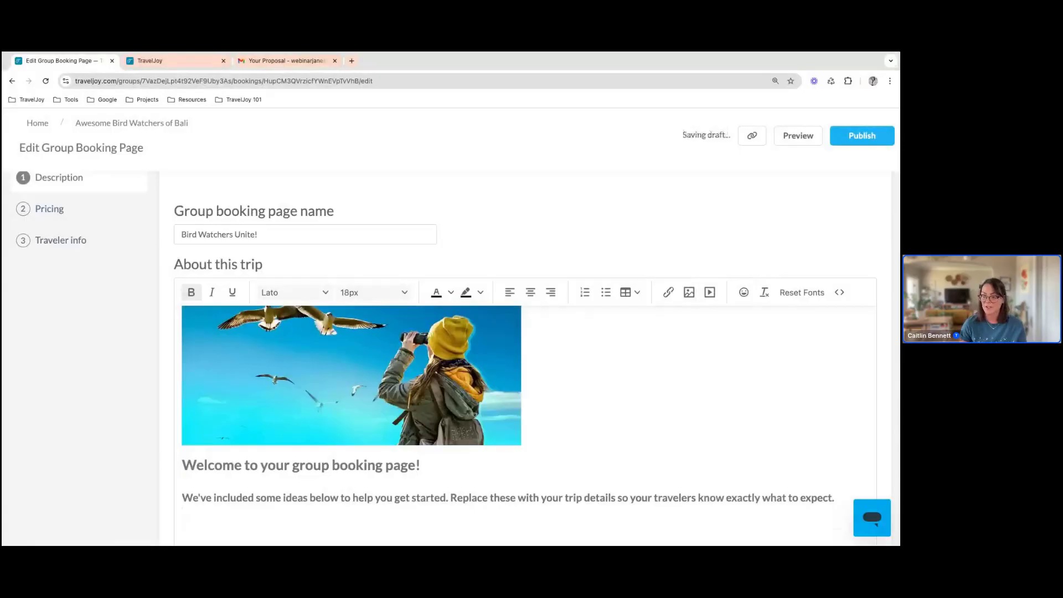
scroll(690, 460, "down", 1)
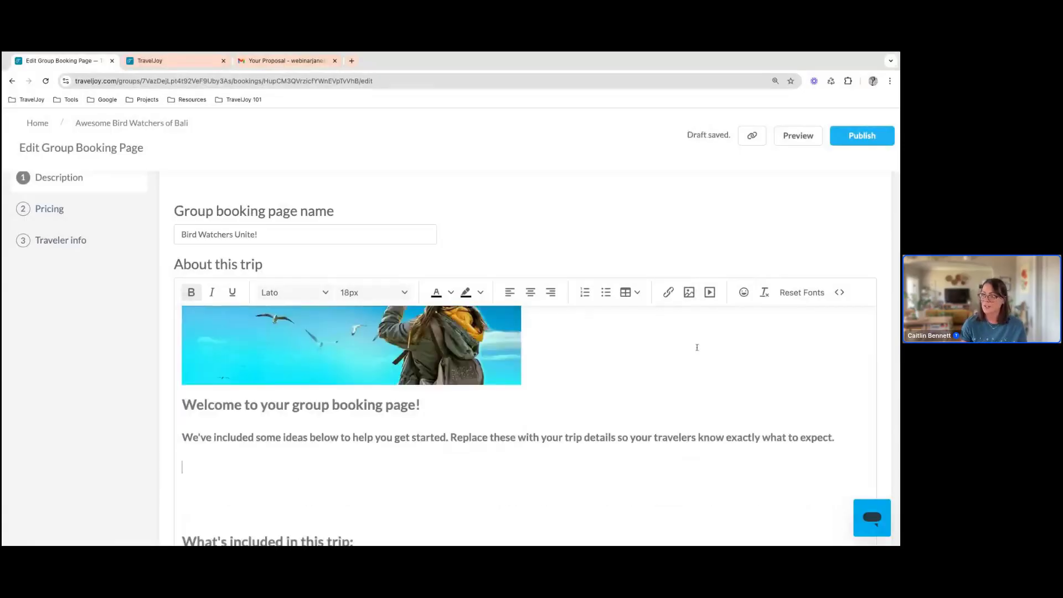
left_click(710, 293)
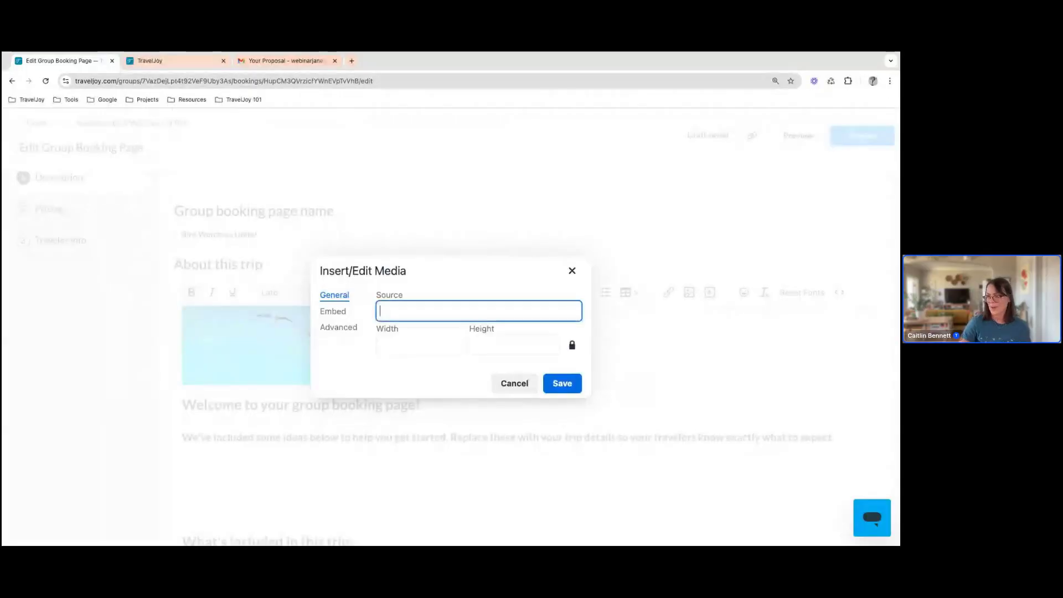
key("super+v")
left_click(452, 287)
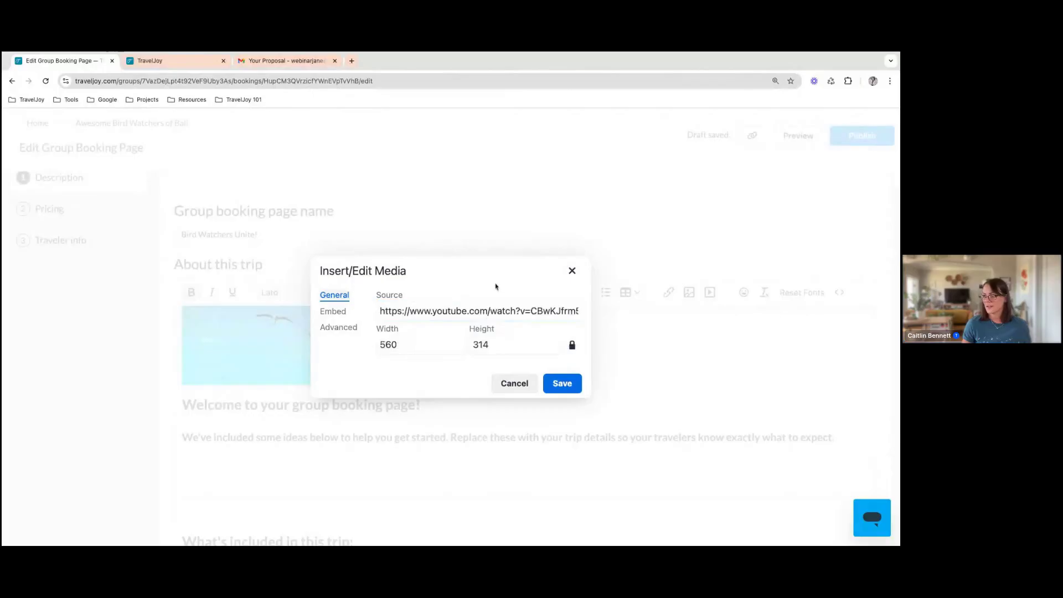
left_click(562, 383)
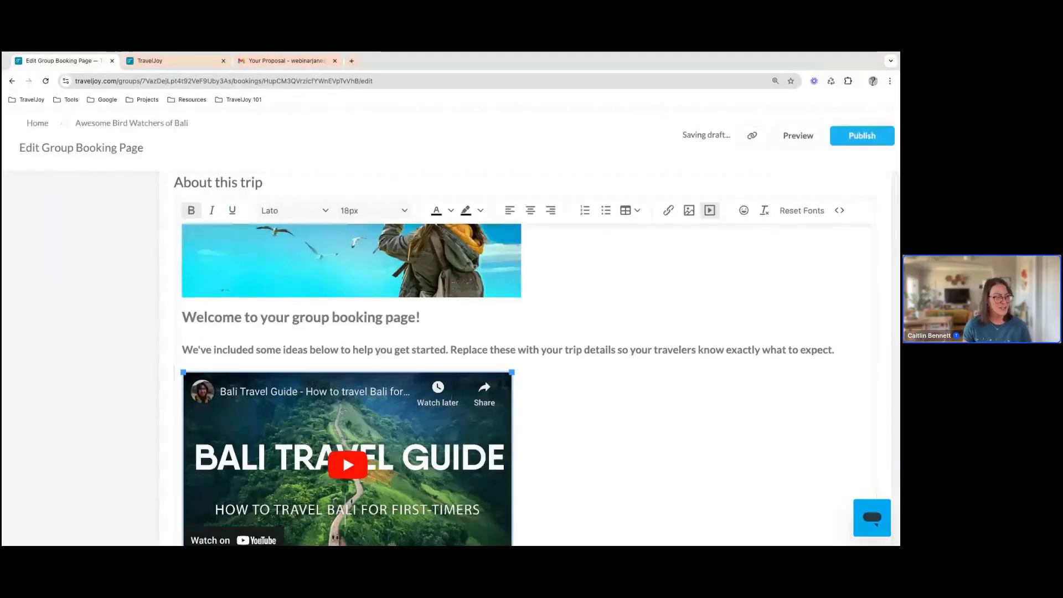
Review the trip description from the picture and video through the inclusions, exclusions, itinerary and cancellation policy
scroll(568, 400, "down", 3)
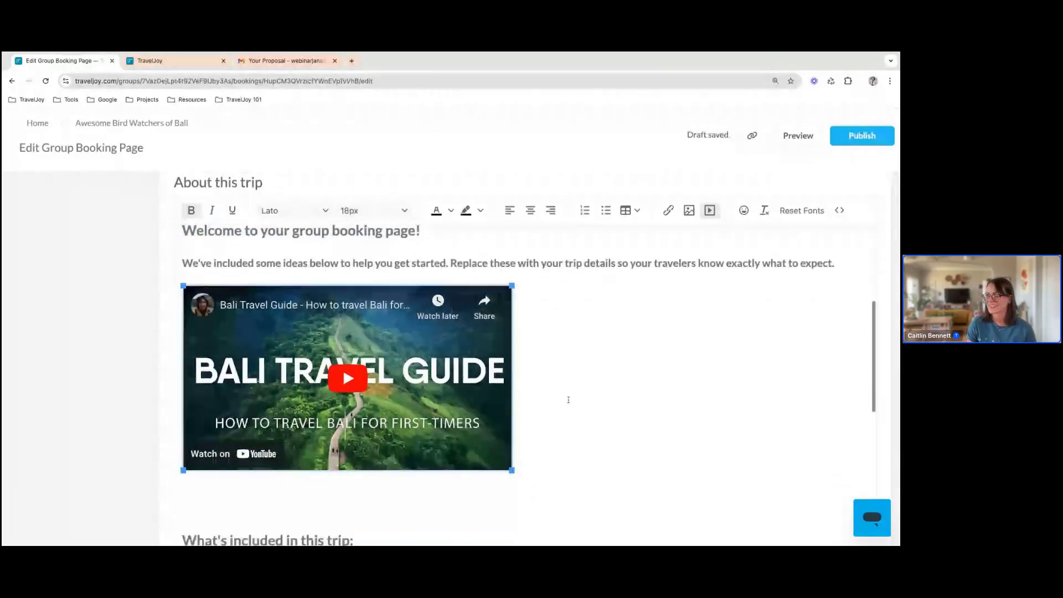
scroll(568, 400, "down", 3)
scroll(568, 400, "up", 3)
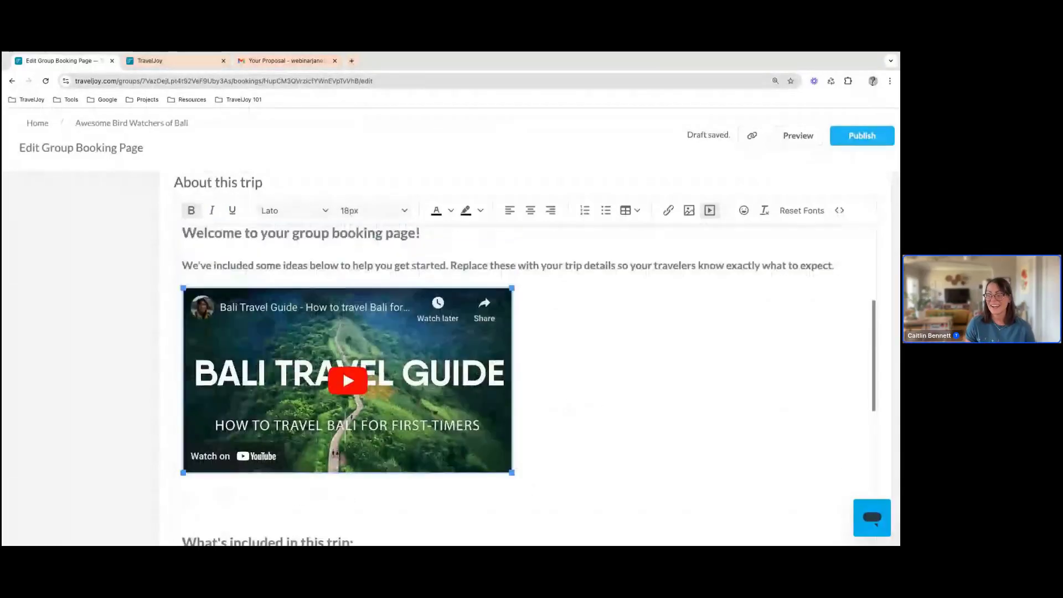
scroll(568, 399, "down", 6)
scroll(526, 360, "down", 4)
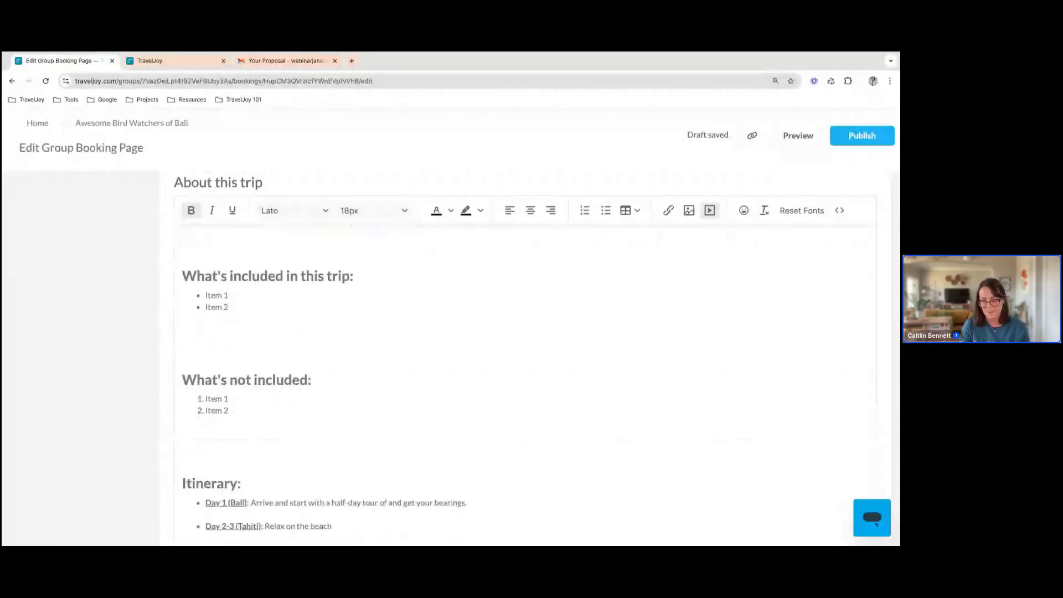
scroll(525, 360, "down", 4)
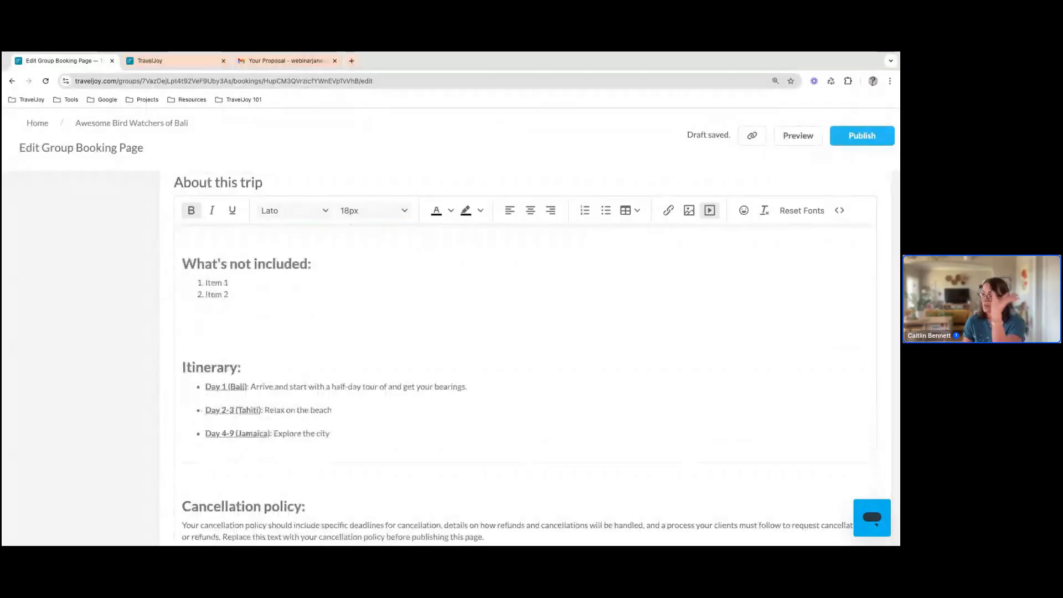
scroll(526, 360, "up", 13)
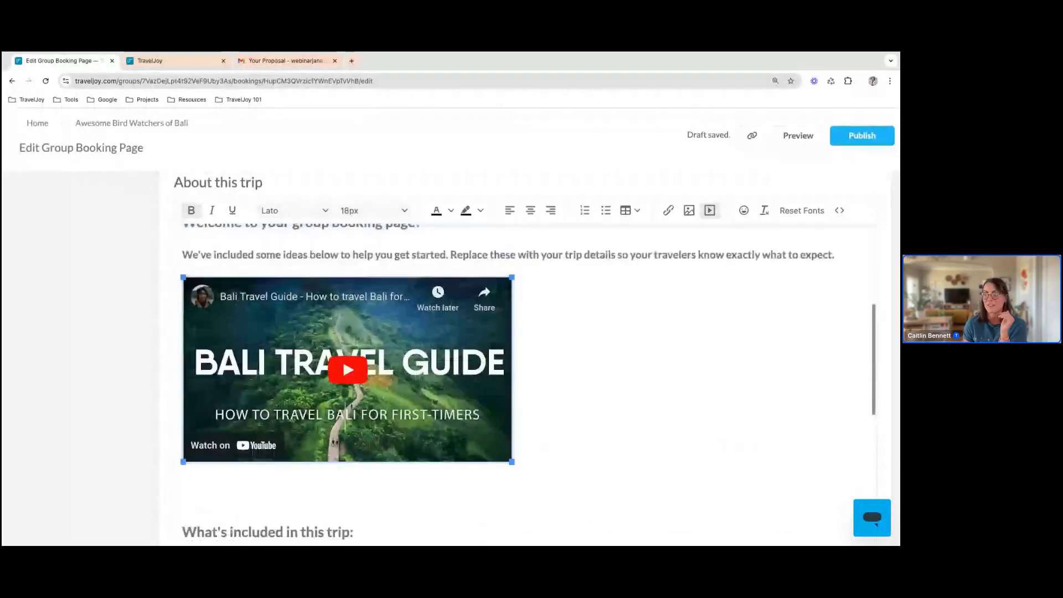
scroll(344, 387, "up", 6)
scroll(344, 387, "down", 3)
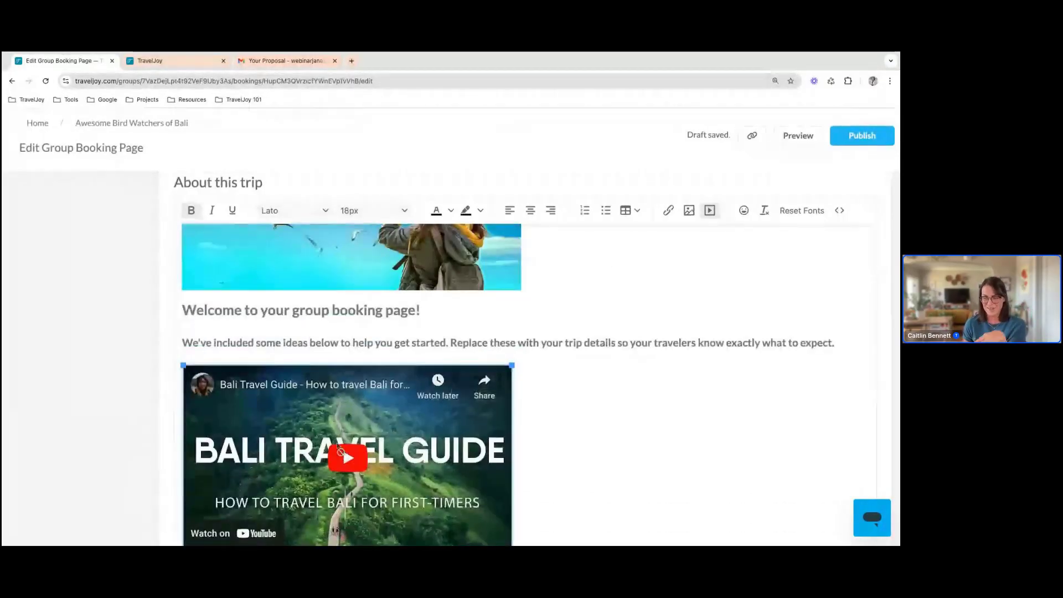
scroll(759, 418, "up", 8)
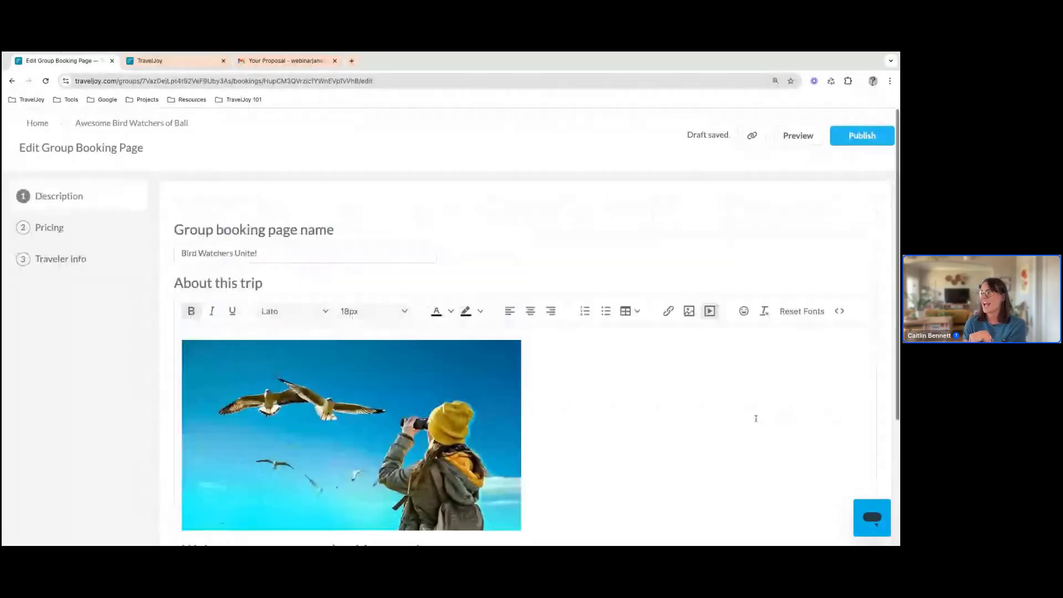
In the booking page's pricing section, set maximum travelers to 10 and the booking setup to "Travelers can book between two dates"
left_click(71, 223)
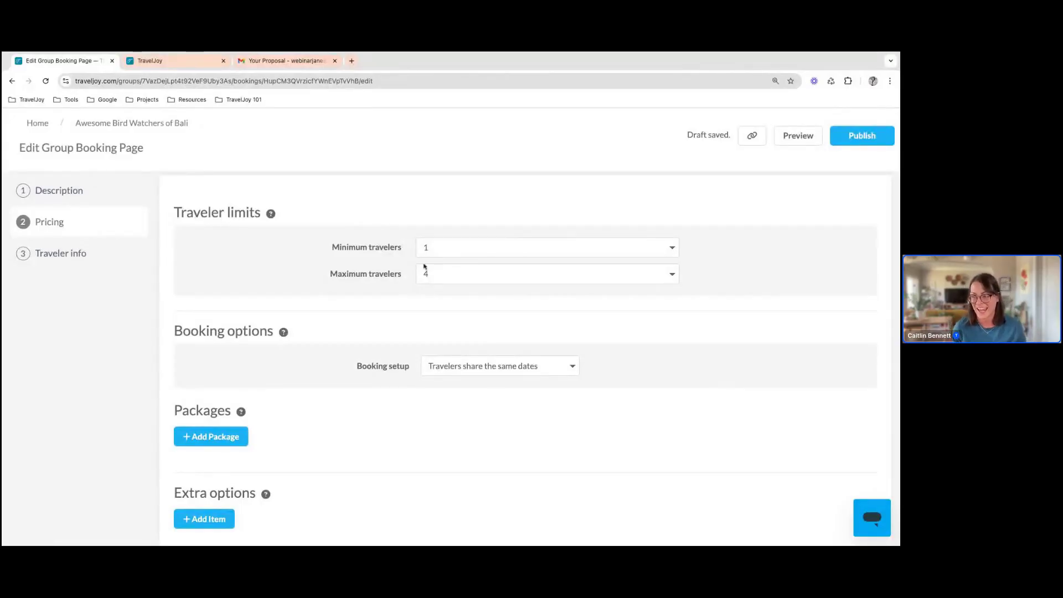
left_click(426, 272)
left_click(426, 273)
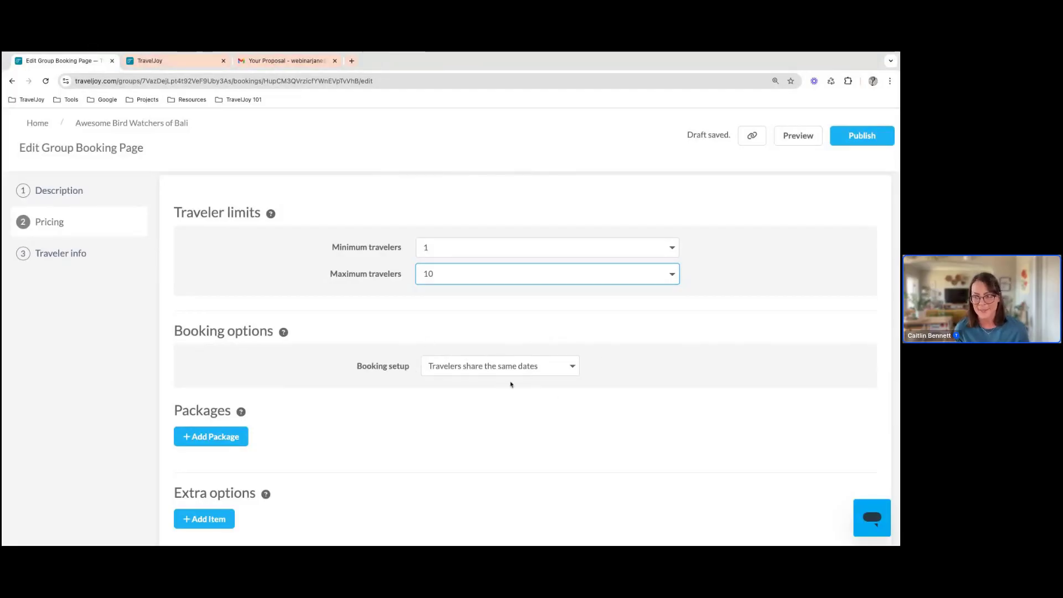
left_click(536, 373)
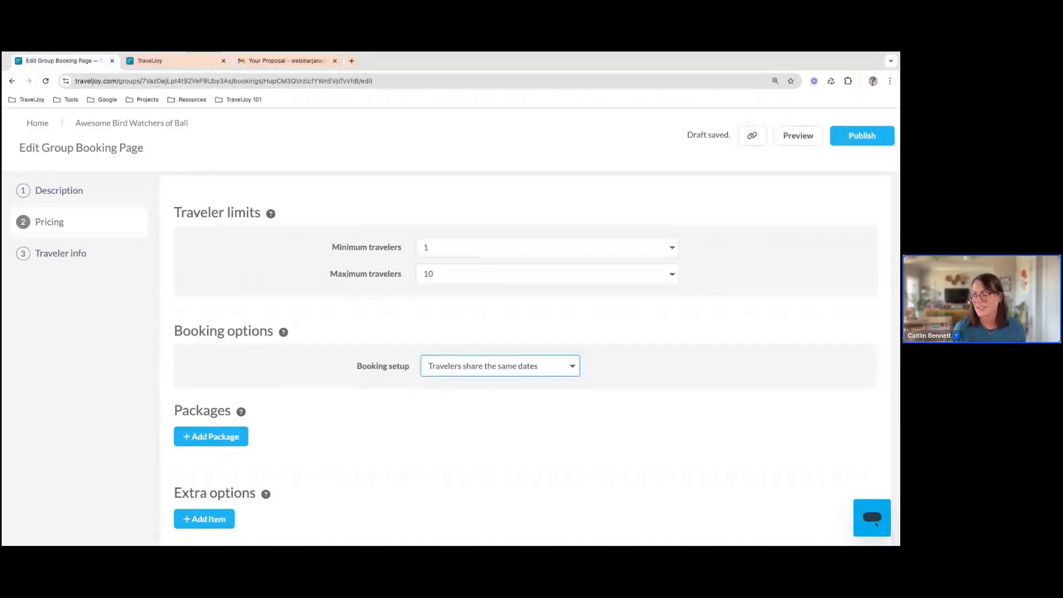
left_click(535, 384)
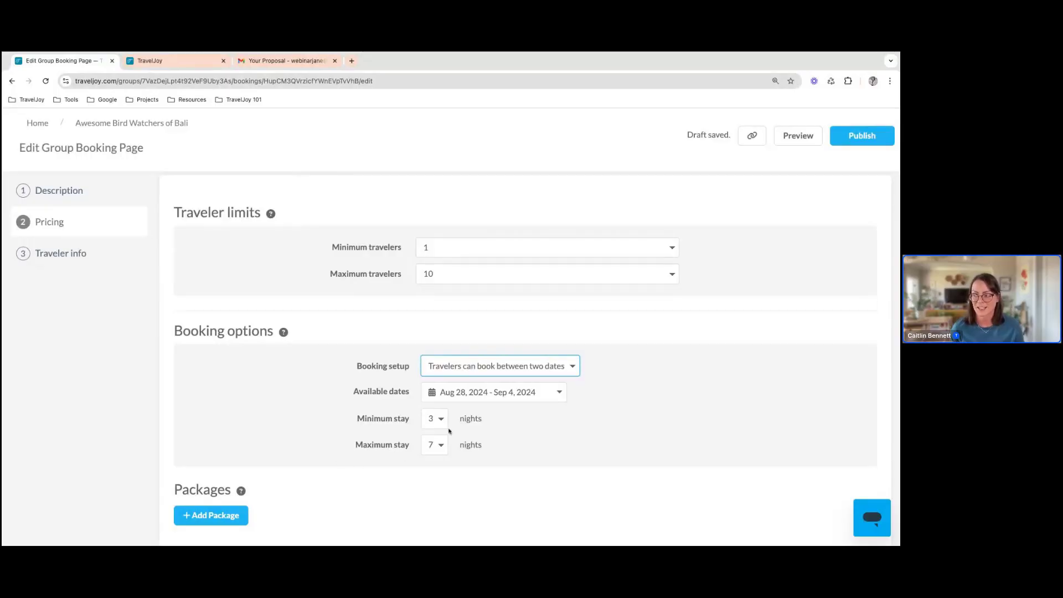
Set the booking setup to "Travelers can book specific dates I set" and add two more available date ranges
left_click(491, 375)
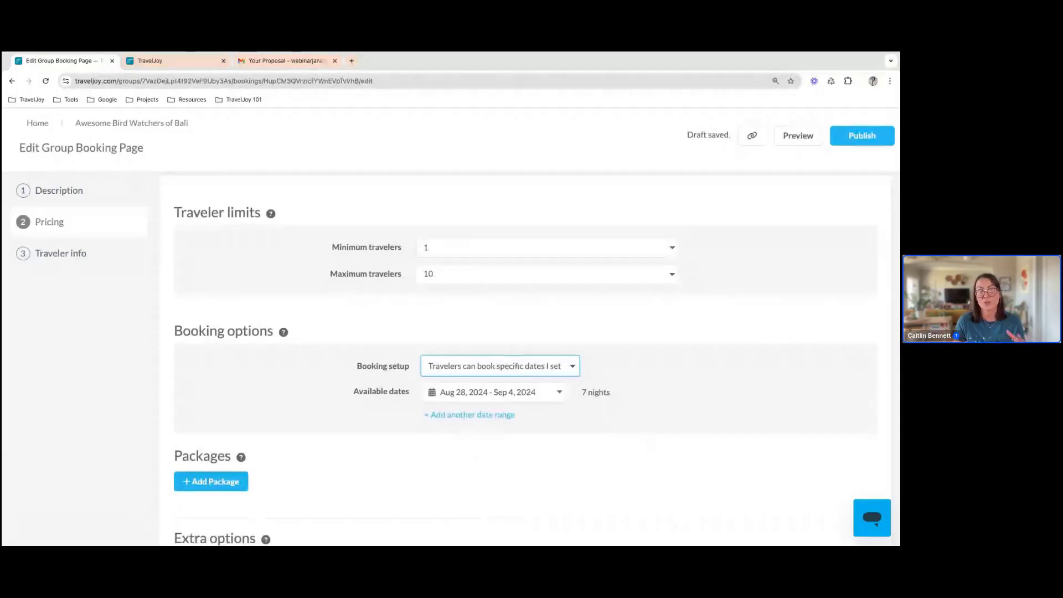
left_click(507, 416)
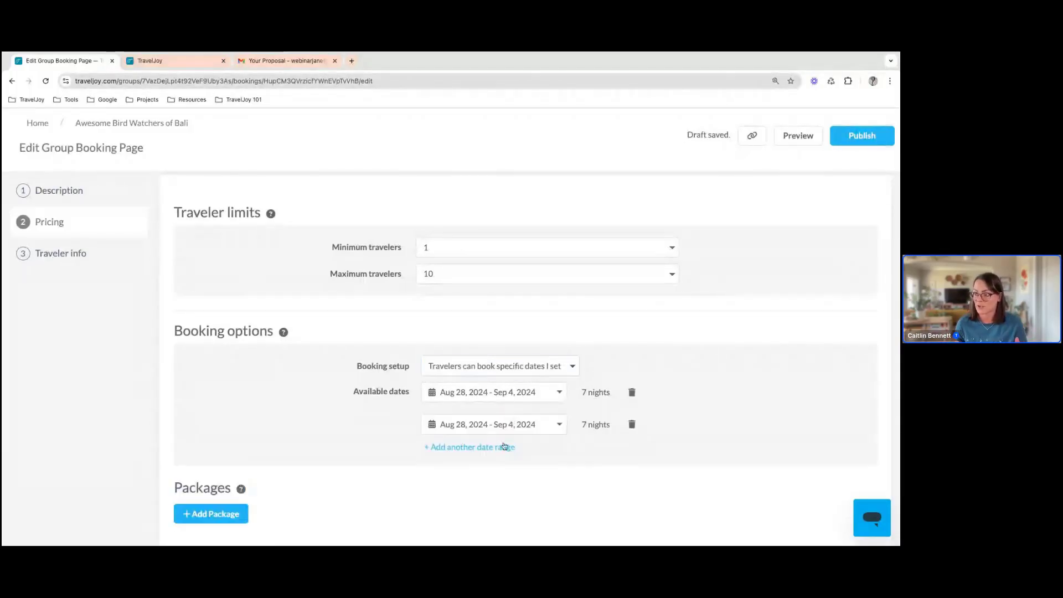
left_click(504, 448)
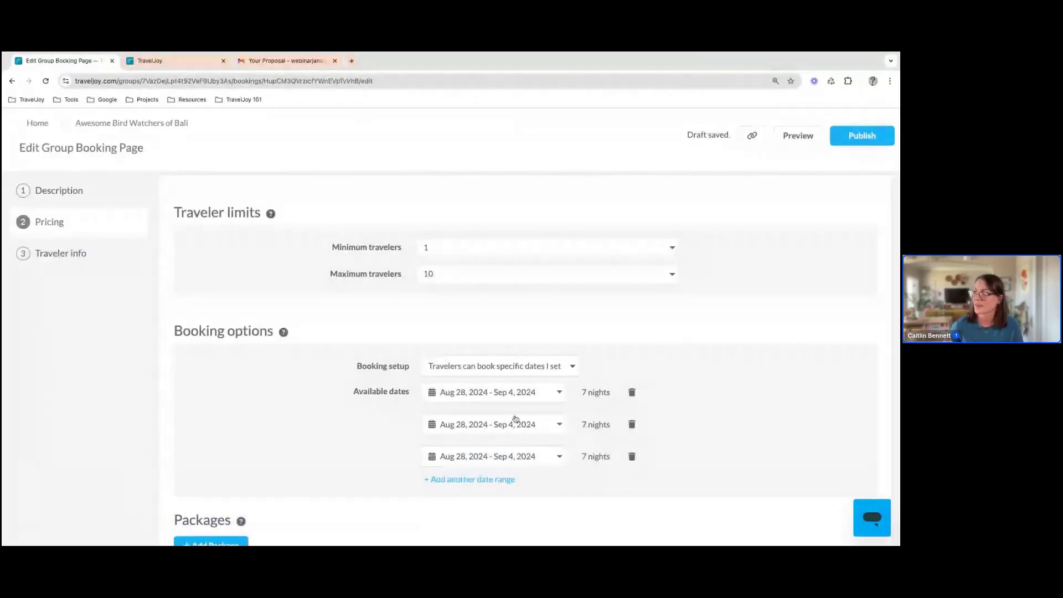
Set the booking setup to "Travelers share the same dates"
left_click(526, 367)
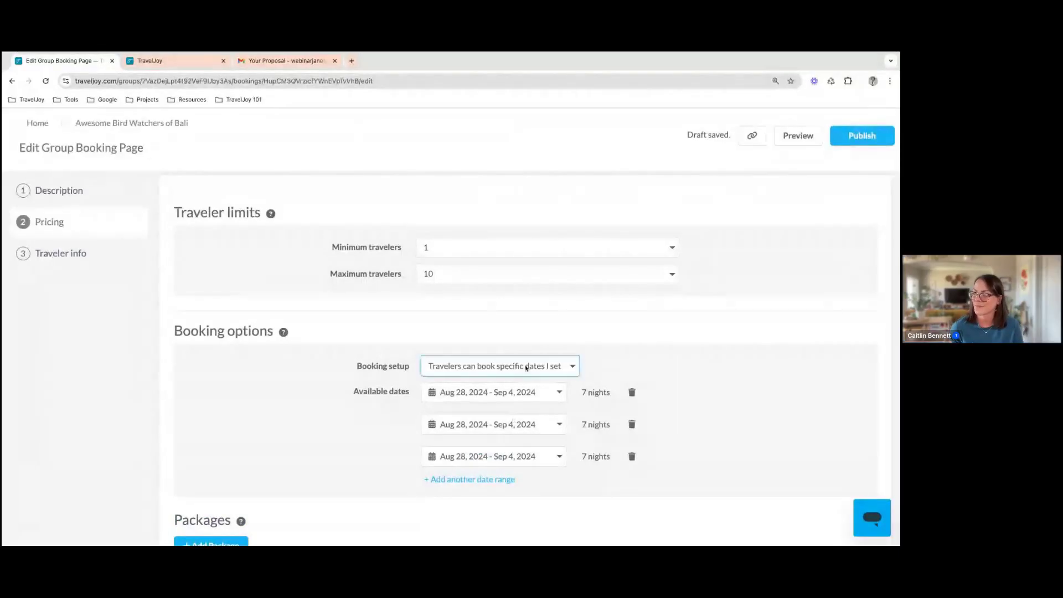
left_click(515, 354)
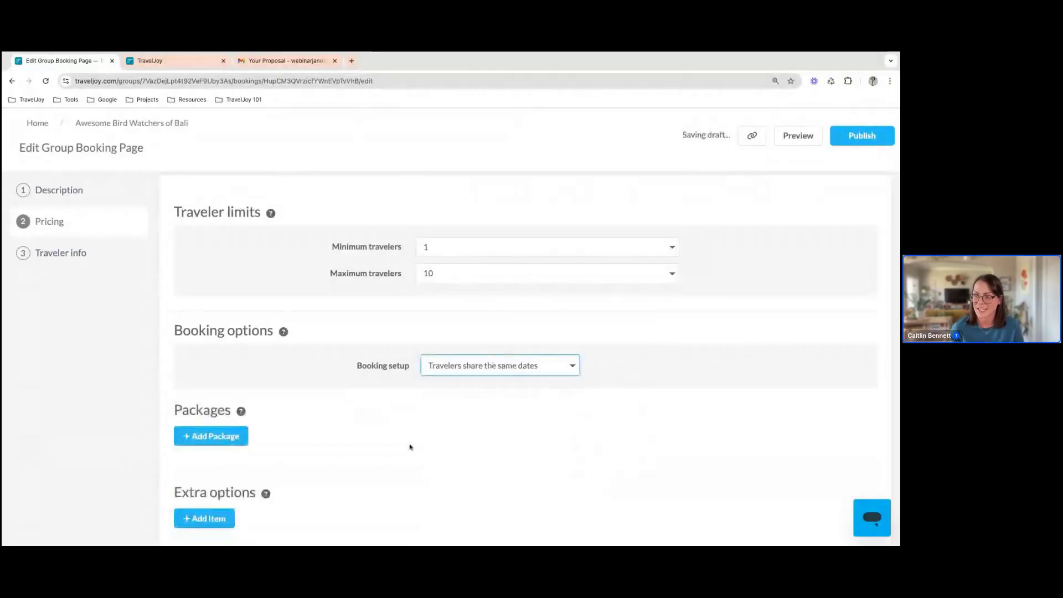
Start a new package for the group booking page and name it "Sandpiper Suite"
scroll(410, 446, "down", 3)
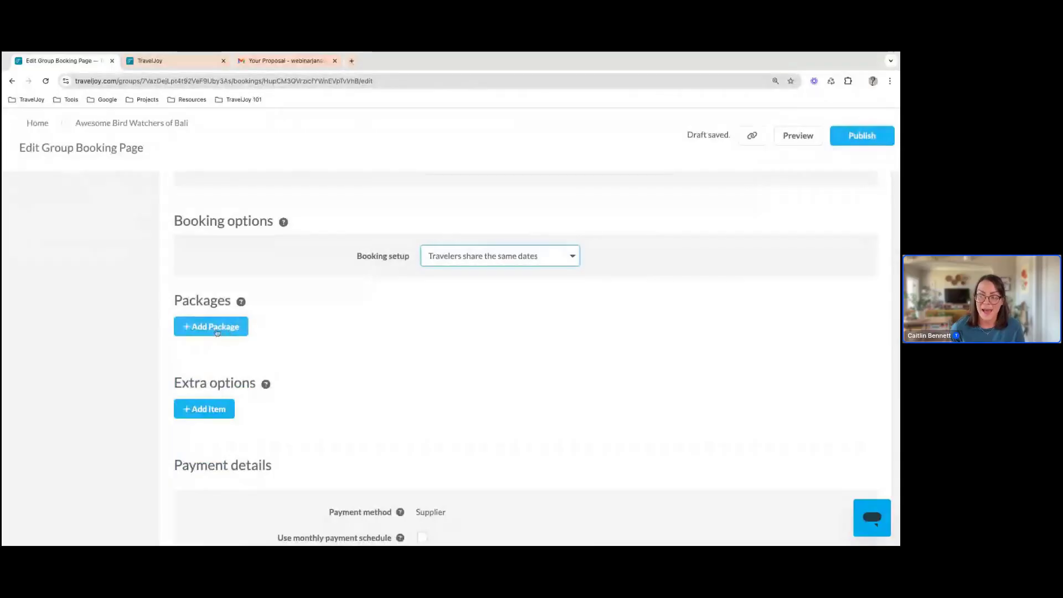
left_click(216, 330)
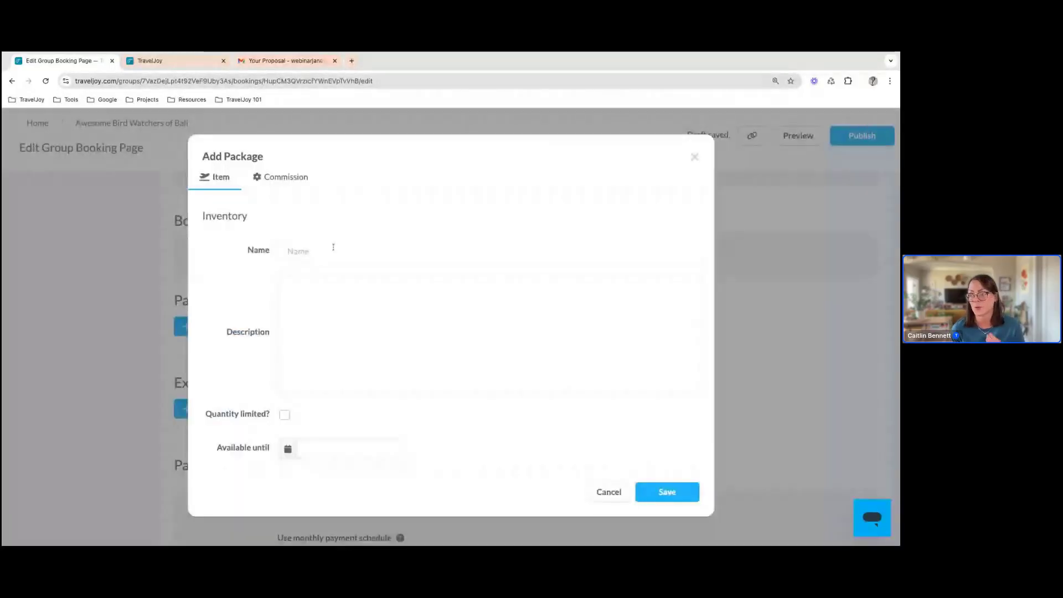
left_click(329, 247)
type("sA")
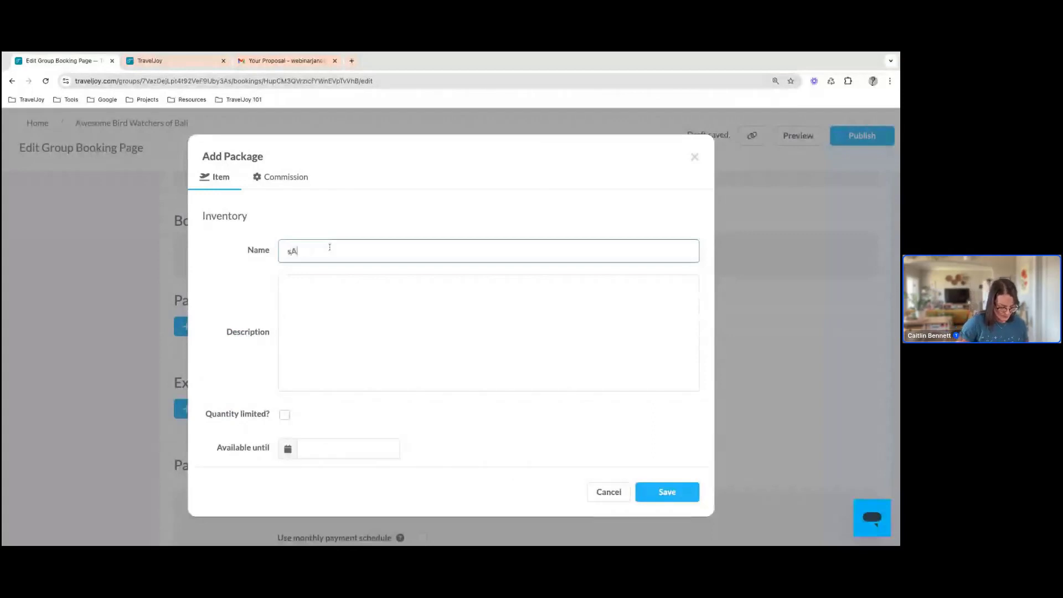
key("BackSpace")
key("BackSpace")
type("Sand")
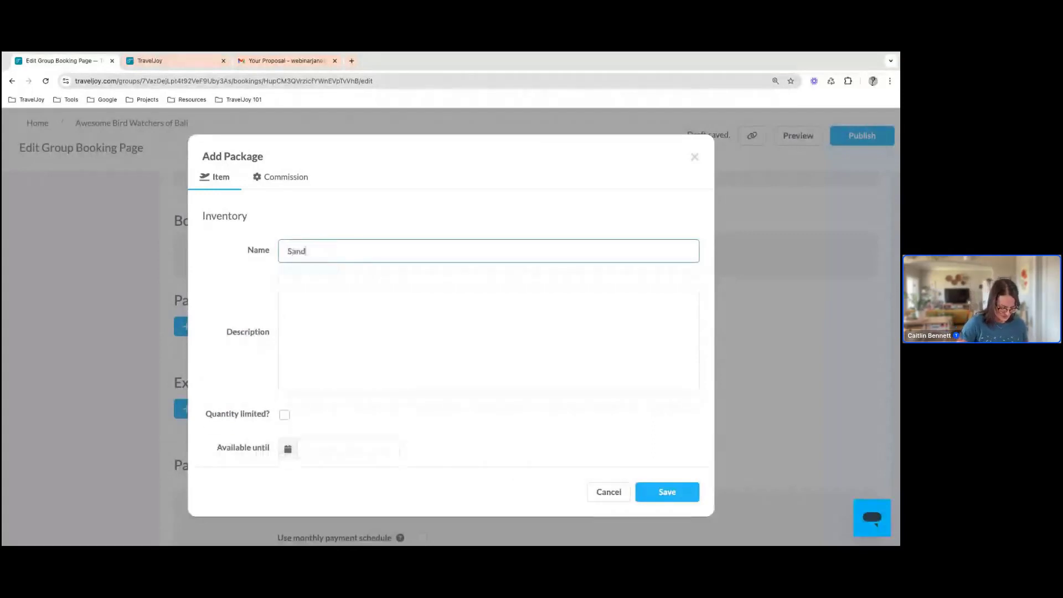
type("piper Suite")
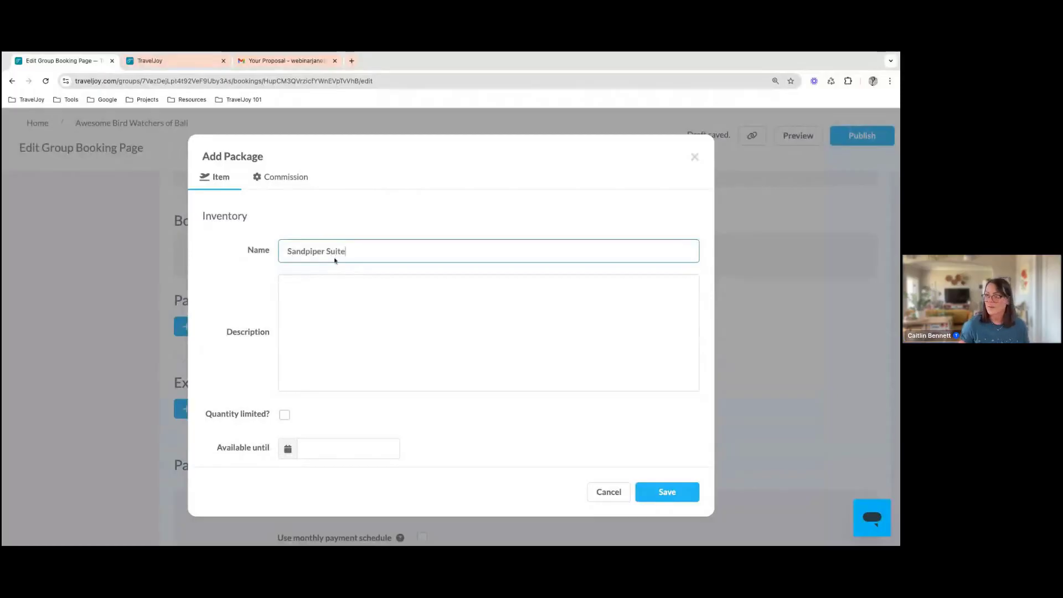
Enter the package description "King bed, dock access, ocean view, LOTS OF BIRDS."
left_click(351, 296)
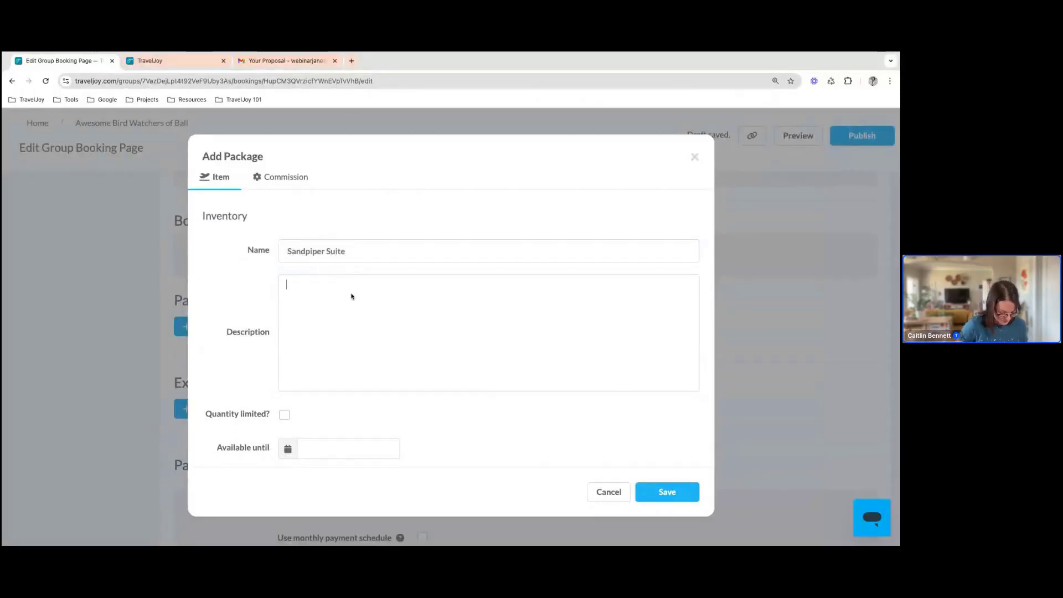
type("King b")
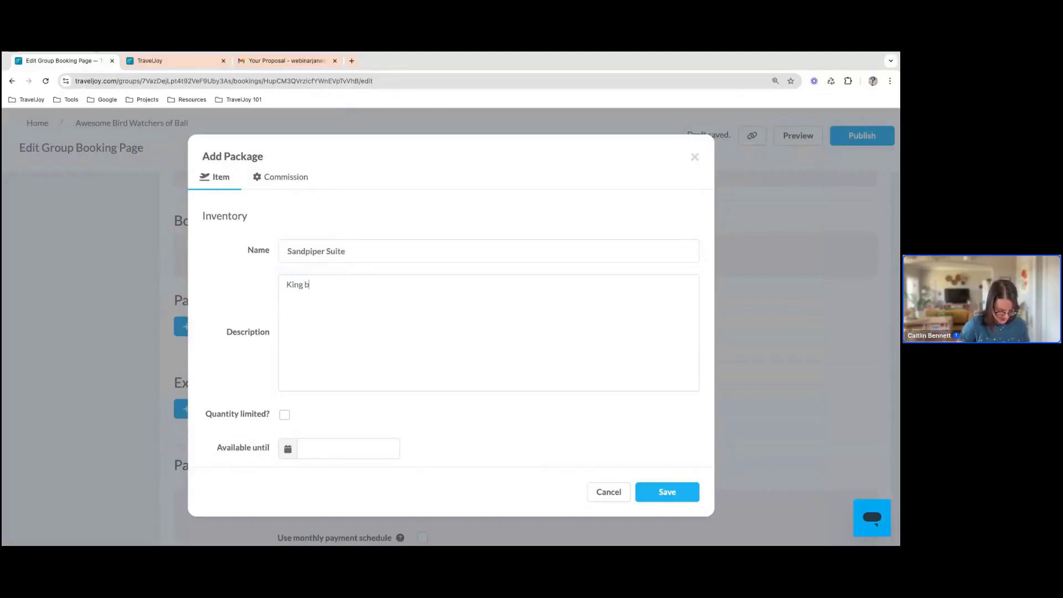
type("ed, doc")
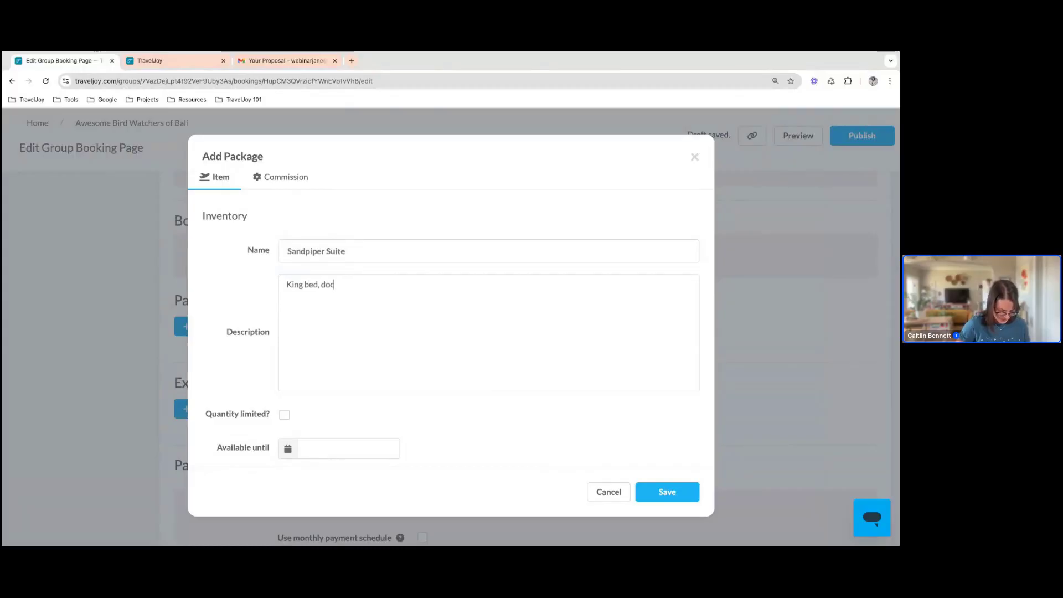
type("k access, ")
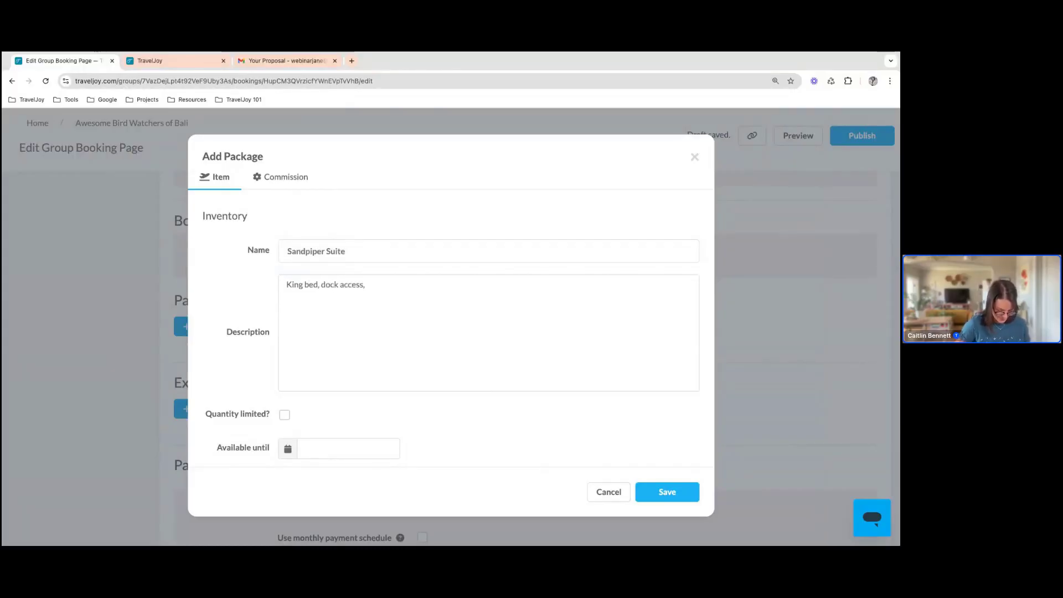
type("oc")
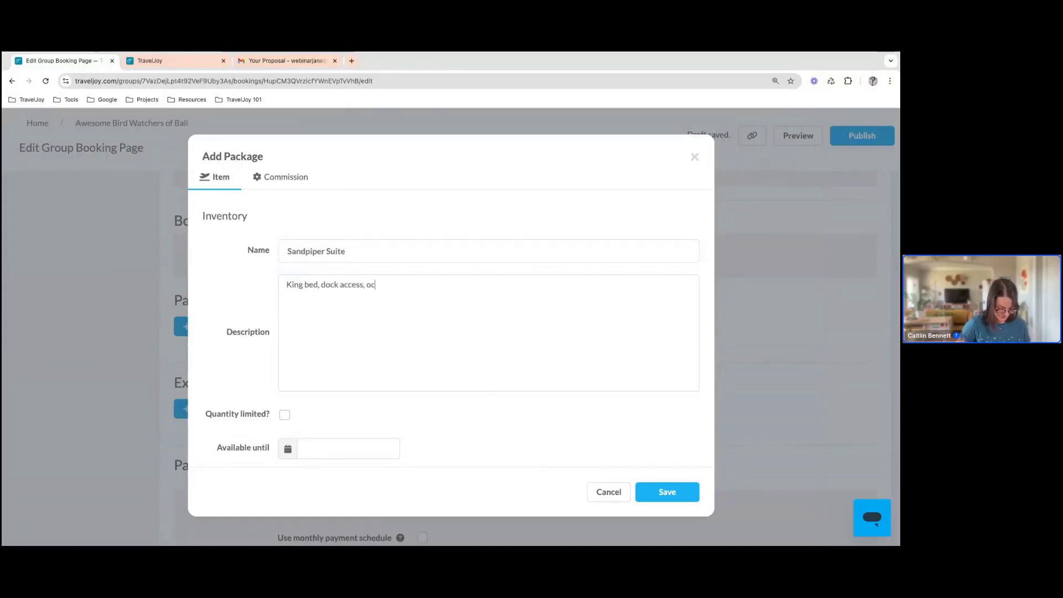
type("ean view, ")
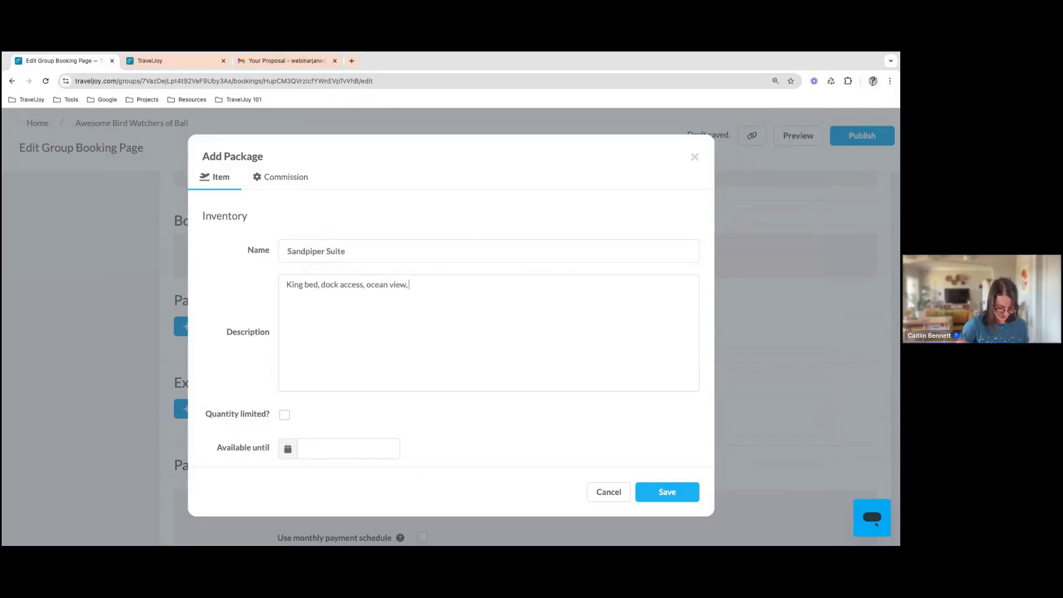
type("LOT'S OF ")
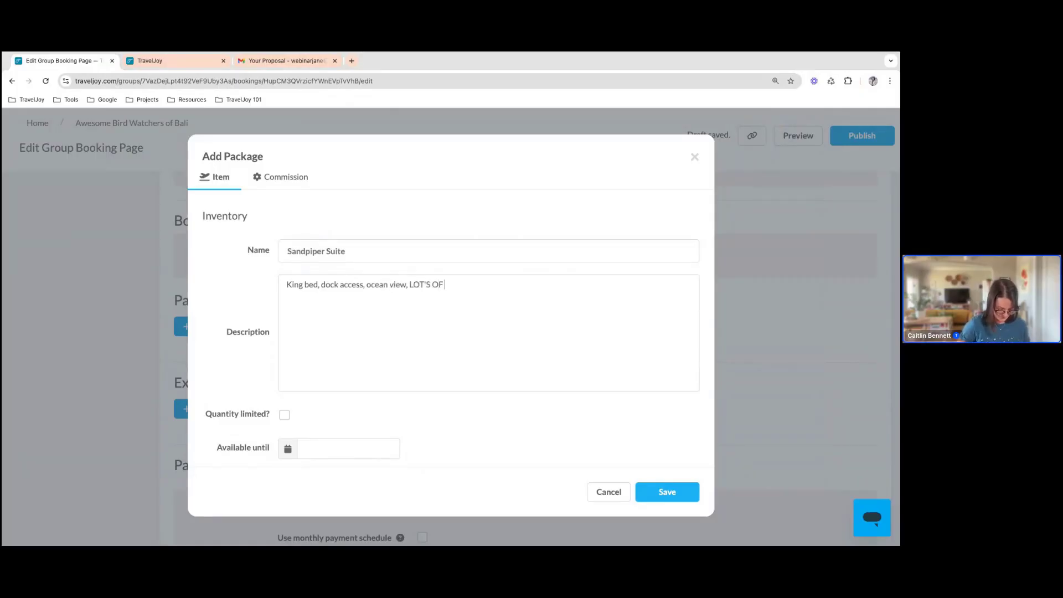
type("BIRDS")
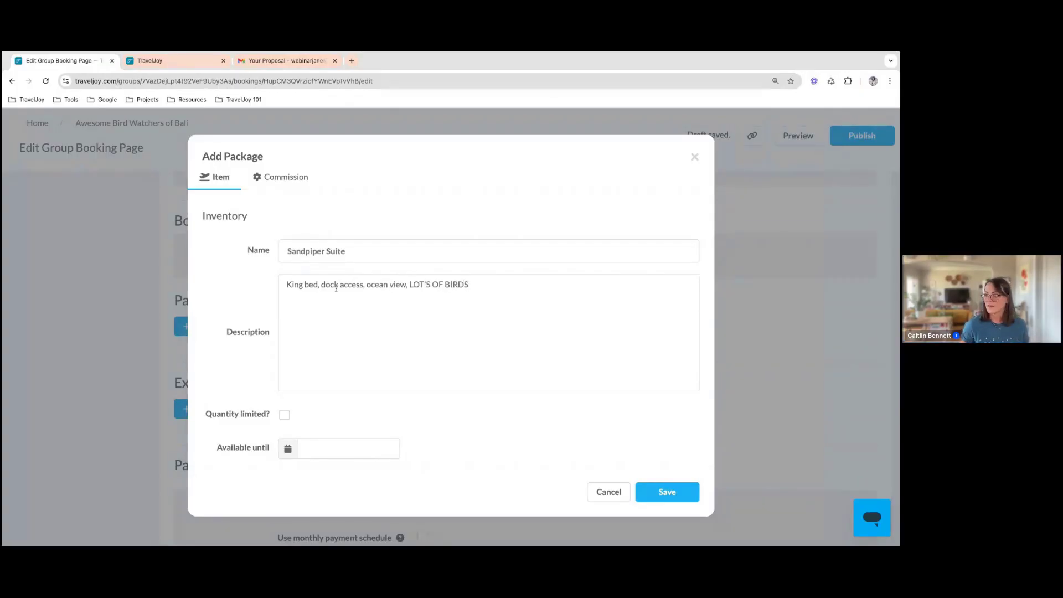
left_click(426, 285)
key("BackSpace")
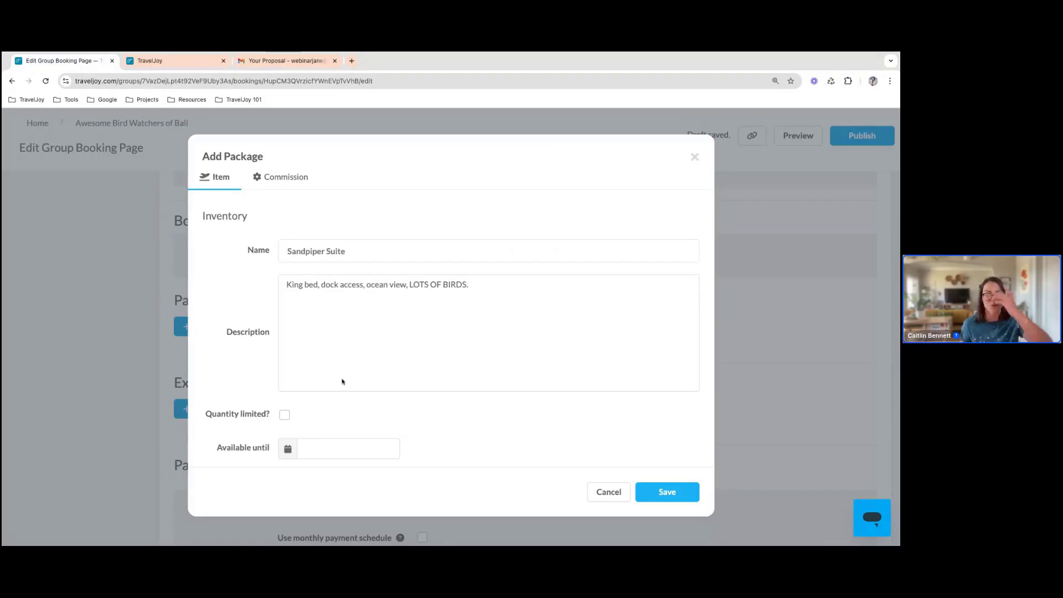
Limit the Sandpiper Suite package's quantity to 10
scroll(342, 380, "down", 3)
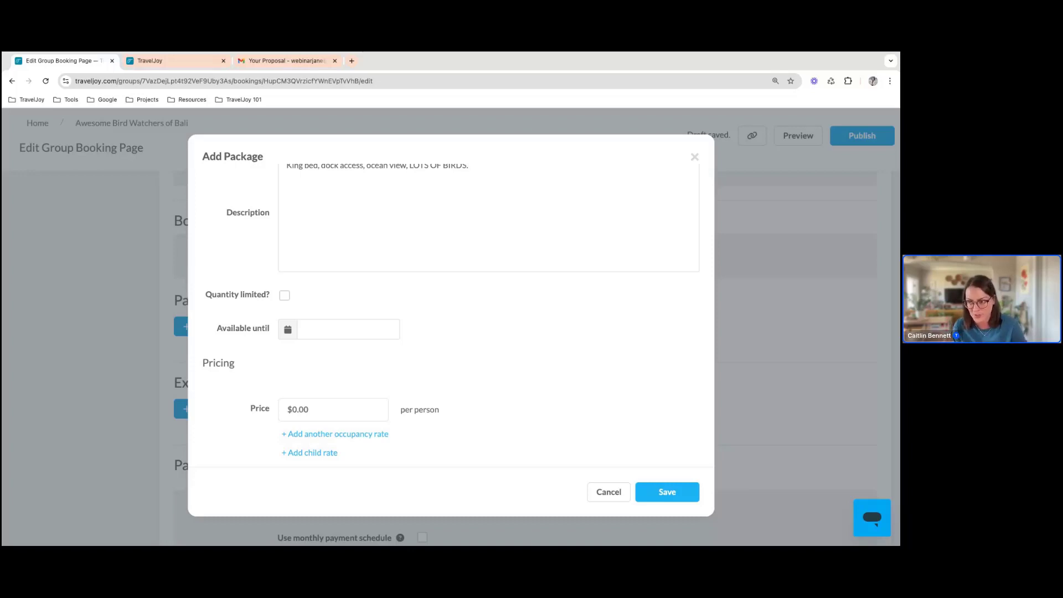
left_click(283, 297)
left_click(357, 296)
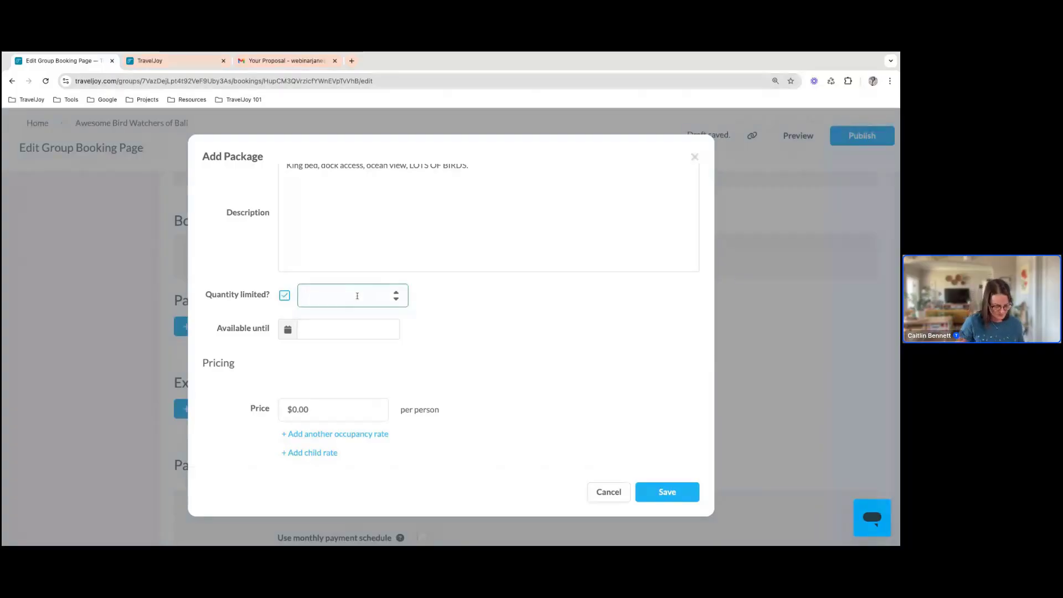
type("10")
left_click(496, 303)
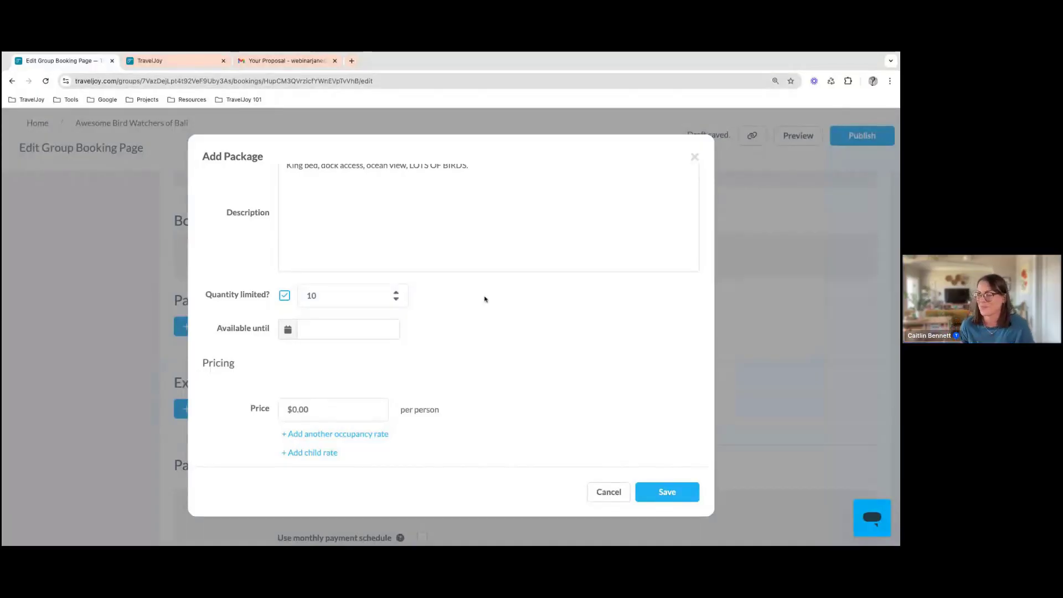
Make the package available until Oct 7, 2024
left_click(353, 329)
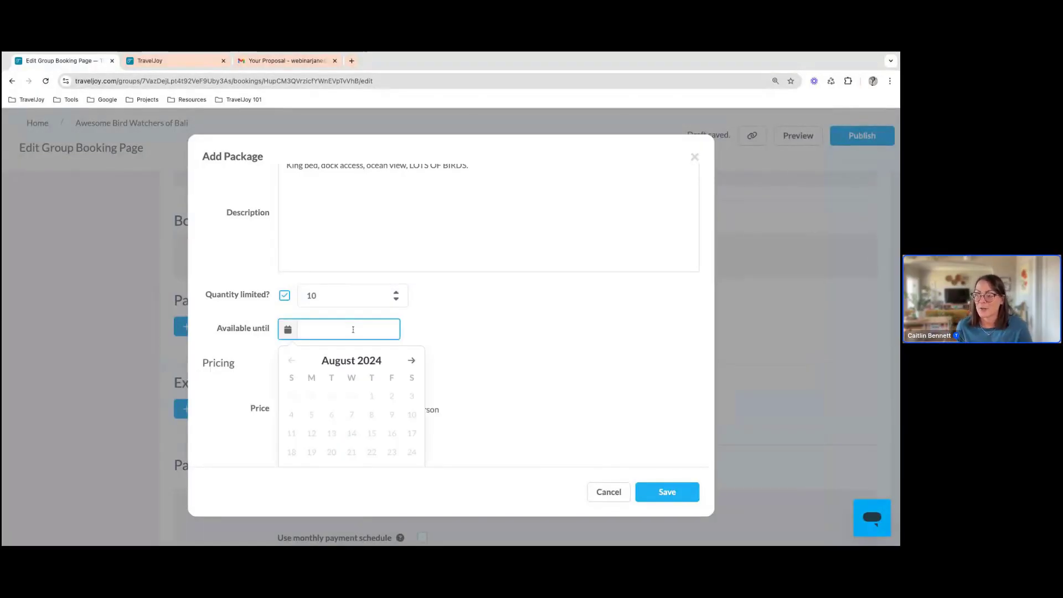
scroll(454, 327, "down", 1)
left_click(411, 303)
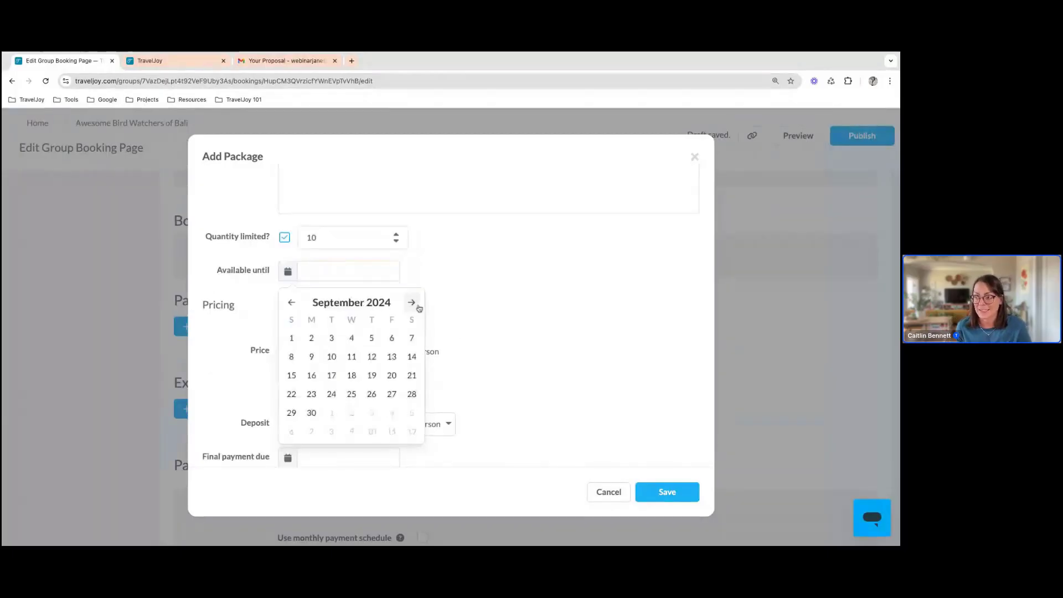
left_click(412, 303)
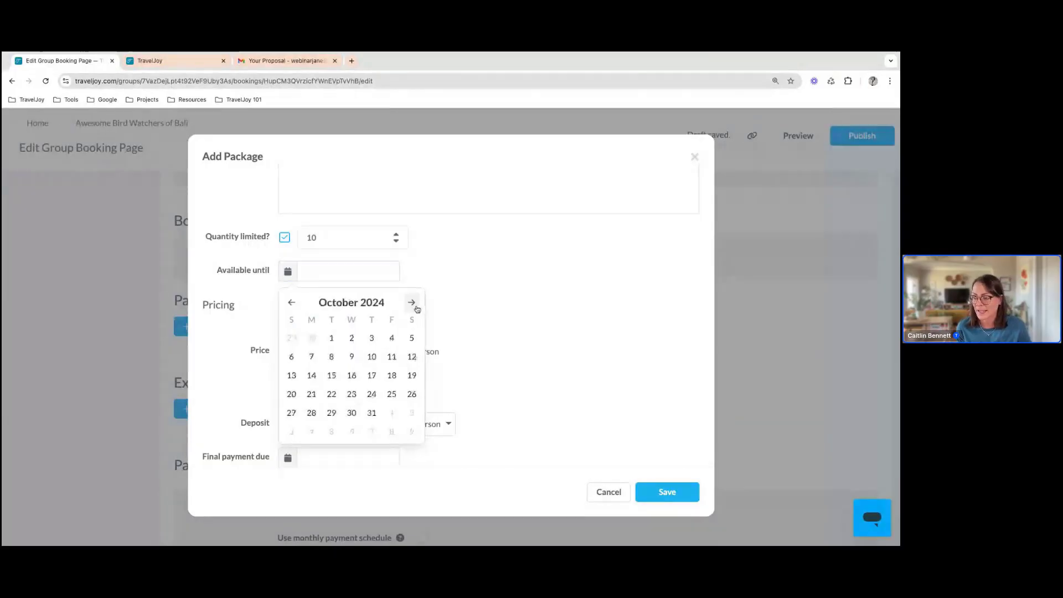
left_click(313, 357)
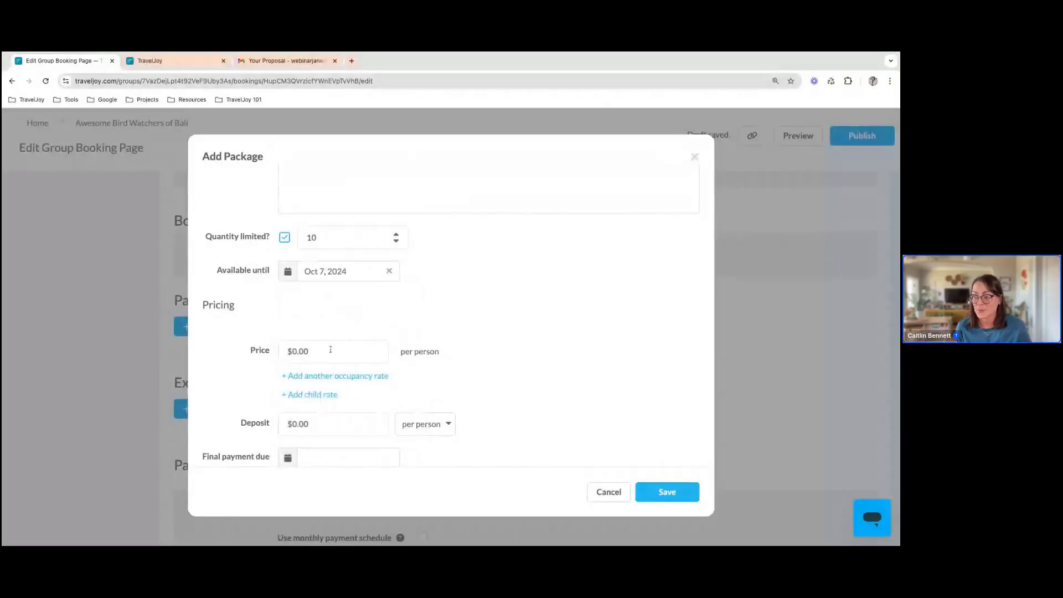
Set the package price to $1,200.00 per person
left_click(331, 349)
key("BackSpace")
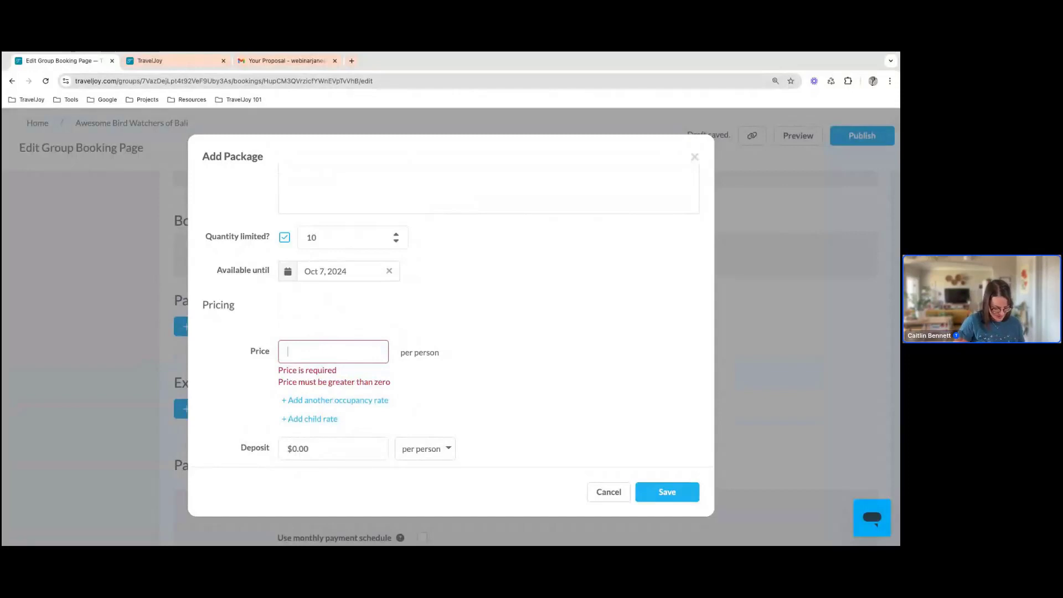
type("1200")
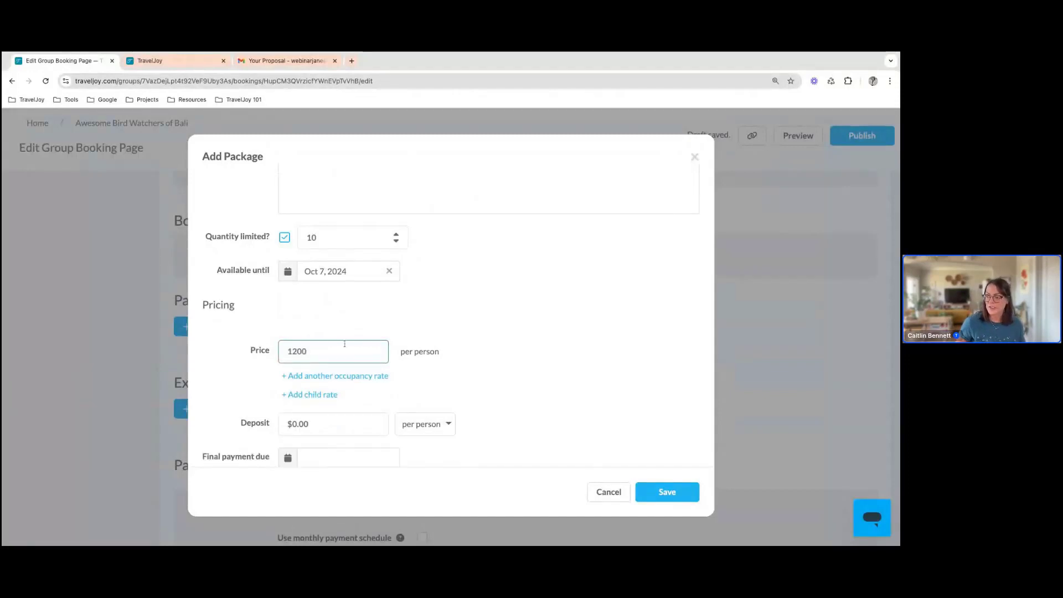
left_click(473, 333)
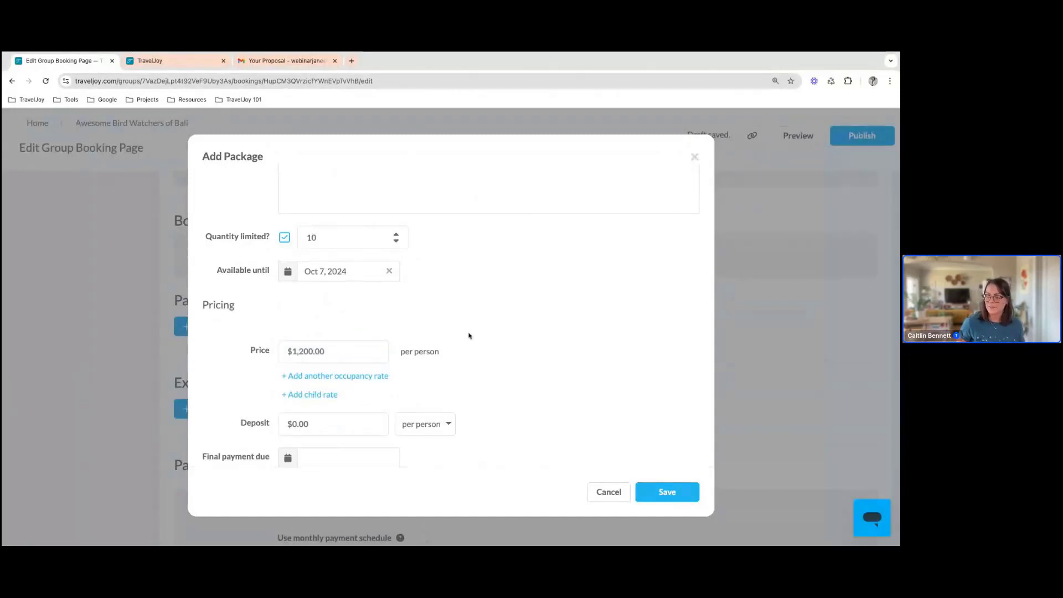
Add a second occupancy rate to the package and set the double occupancy price to $1,600.00 per person
left_click(361, 376)
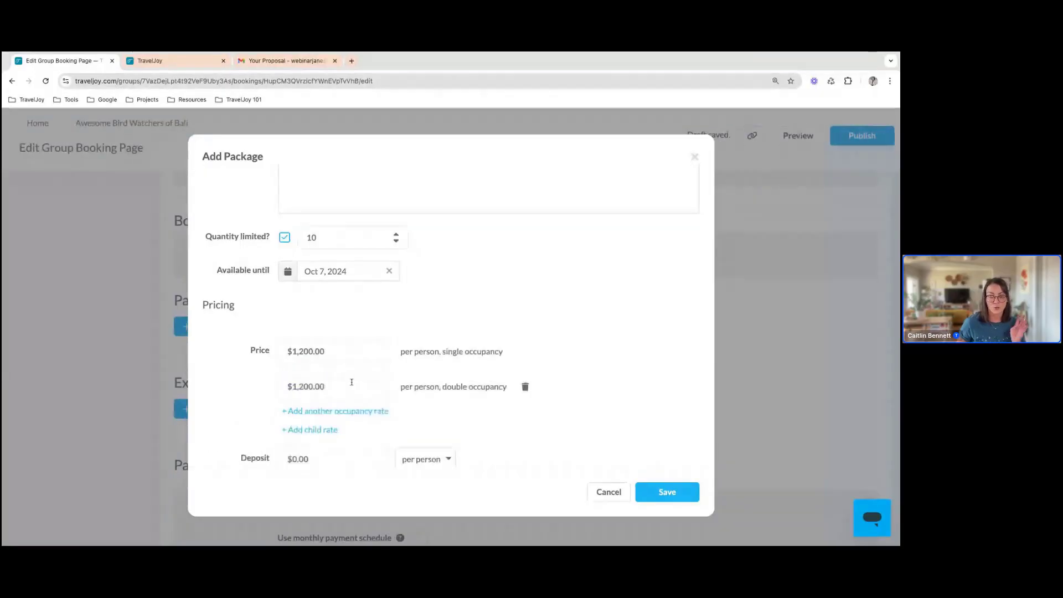
left_click(352, 382)
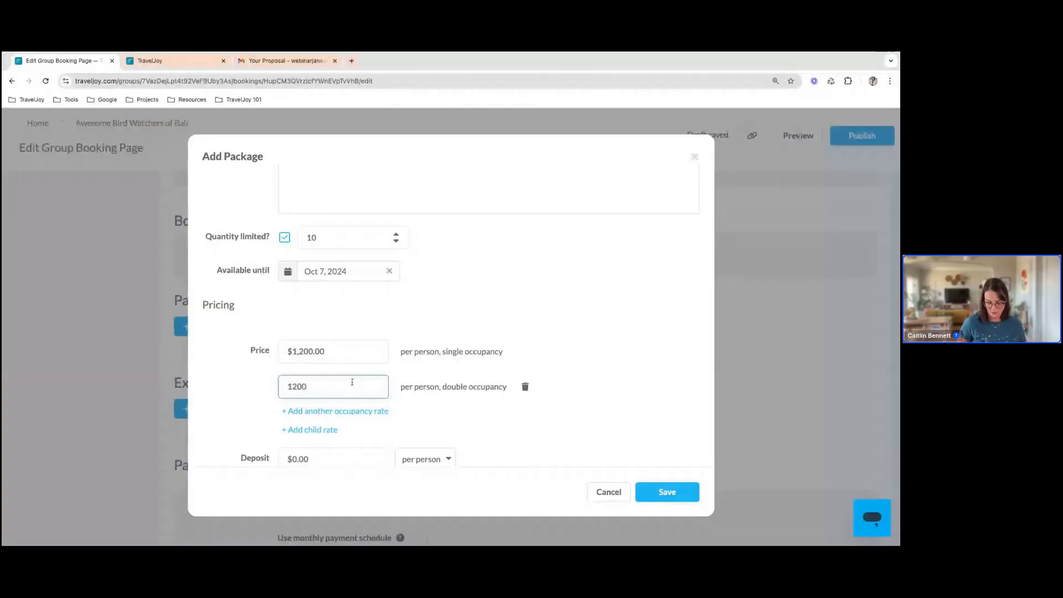
key("BackSpace")
key("BackSpace")
key("BackSpace")
key("BackSpace")
type("1600")
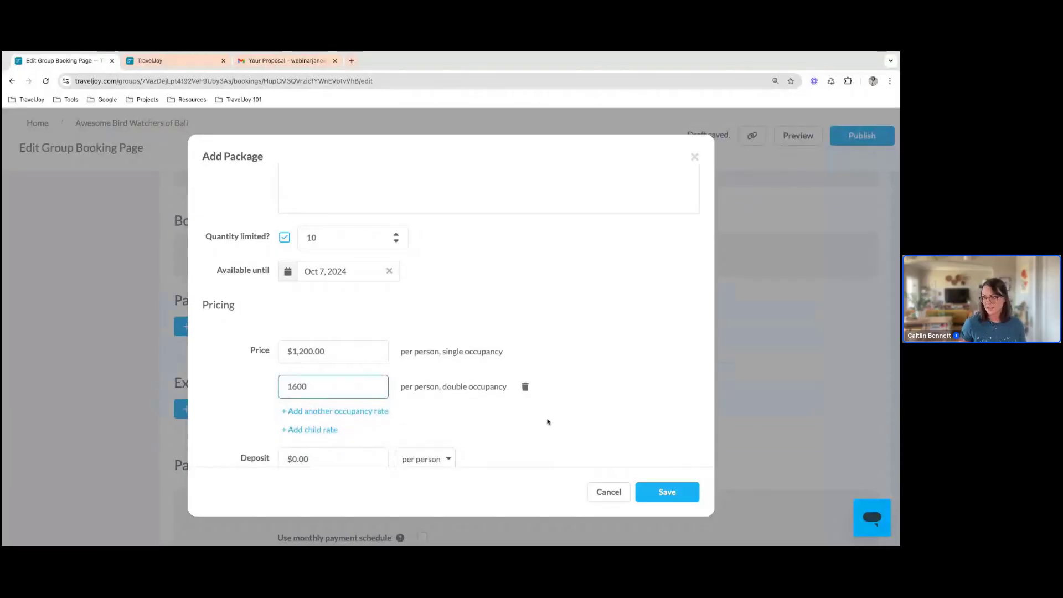
key("Return")
left_click(520, 427)
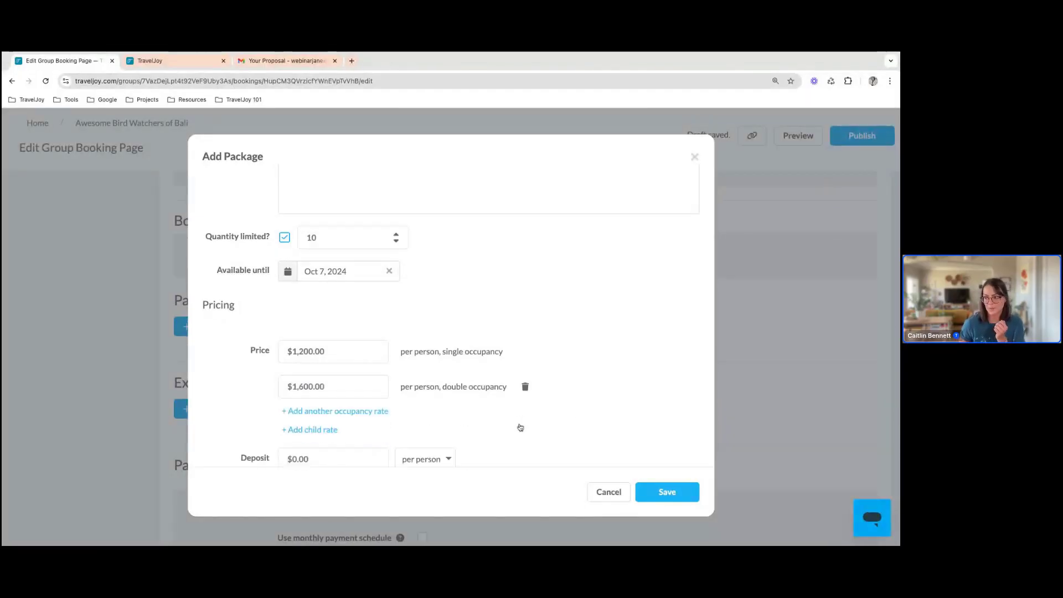
Set the package deposit to $250.00, charged per room
scroll(473, 433, "down", 1)
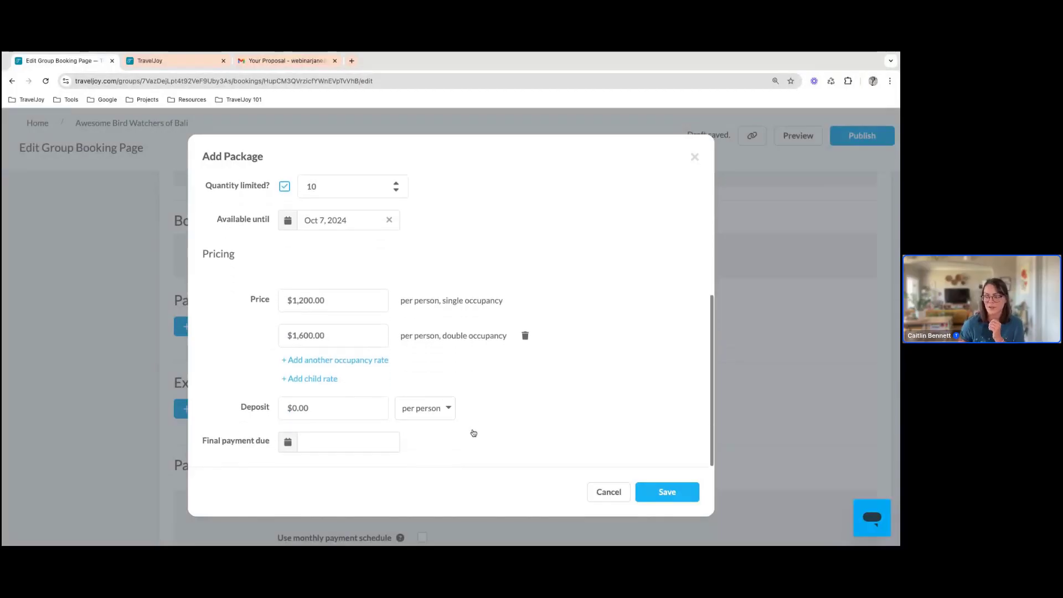
left_click(440, 418)
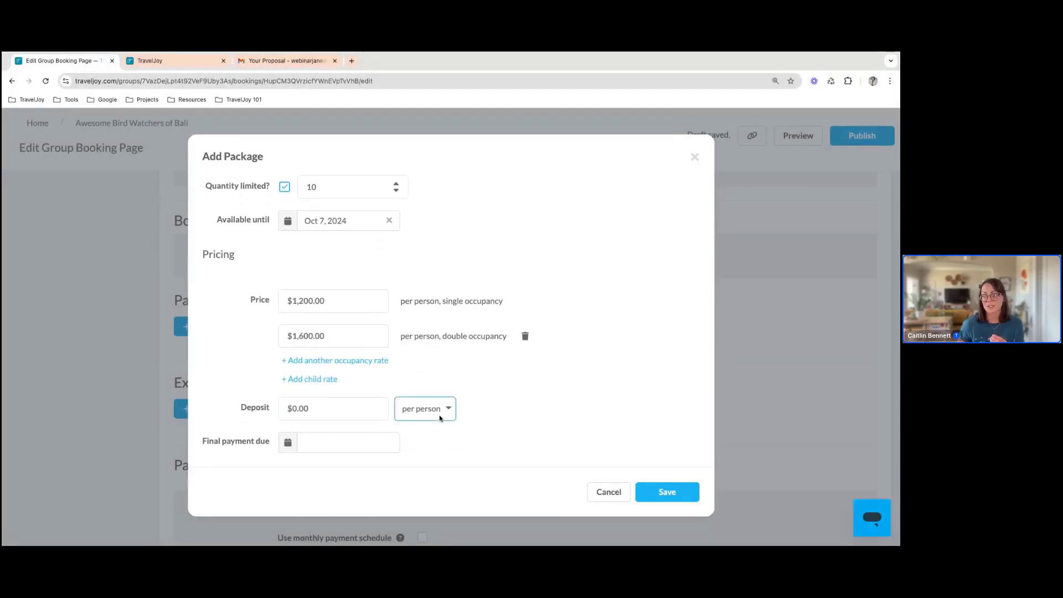
left_click(442, 422)
left_click(342, 406)
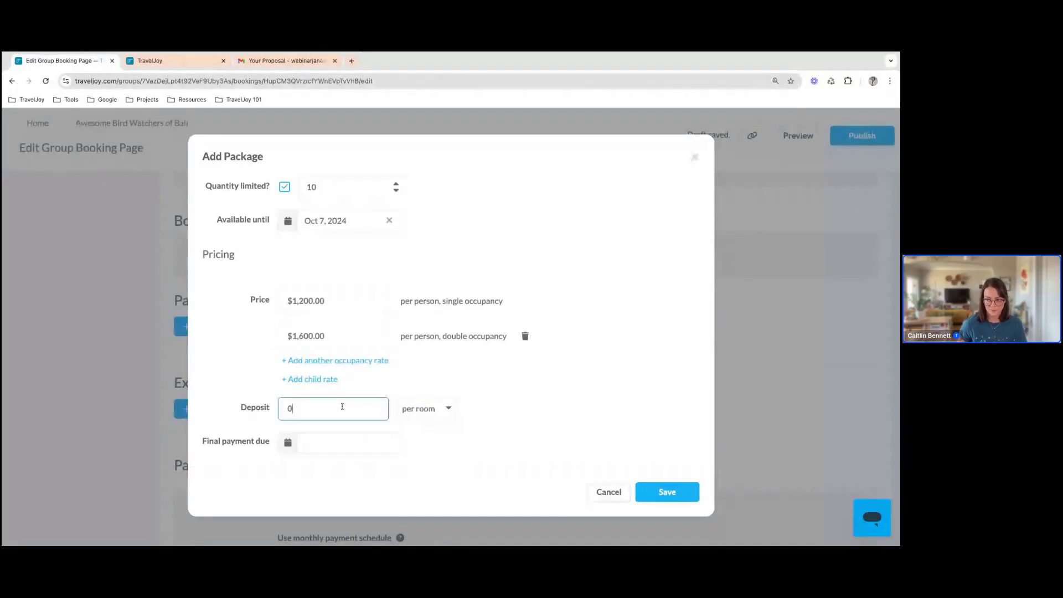
key("BackSpace")
type("250.00")
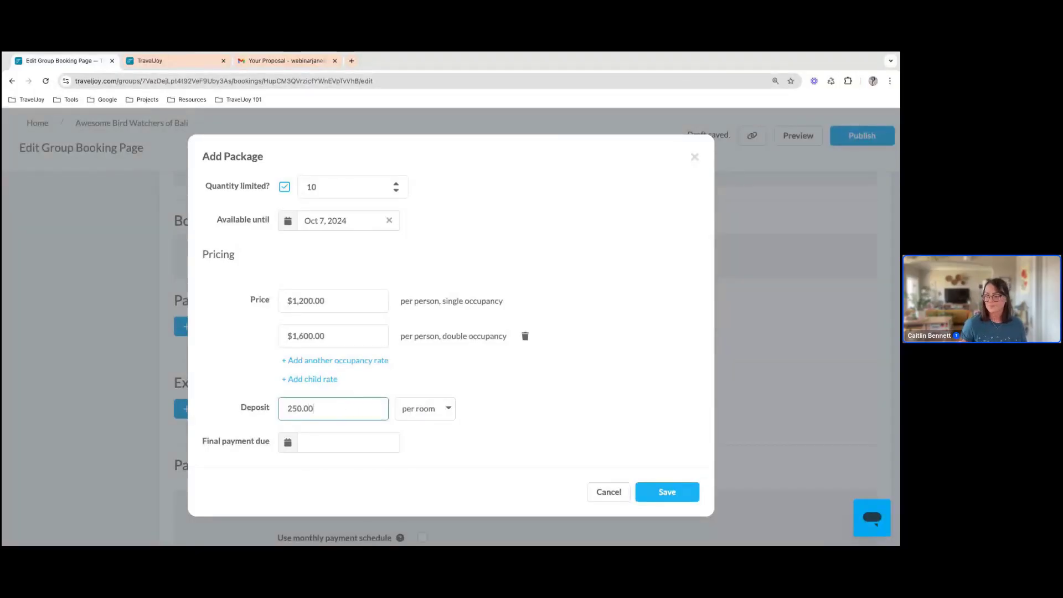
Set the package's final payment due date to Oct 18, 2024 and save the package
left_click(335, 442)
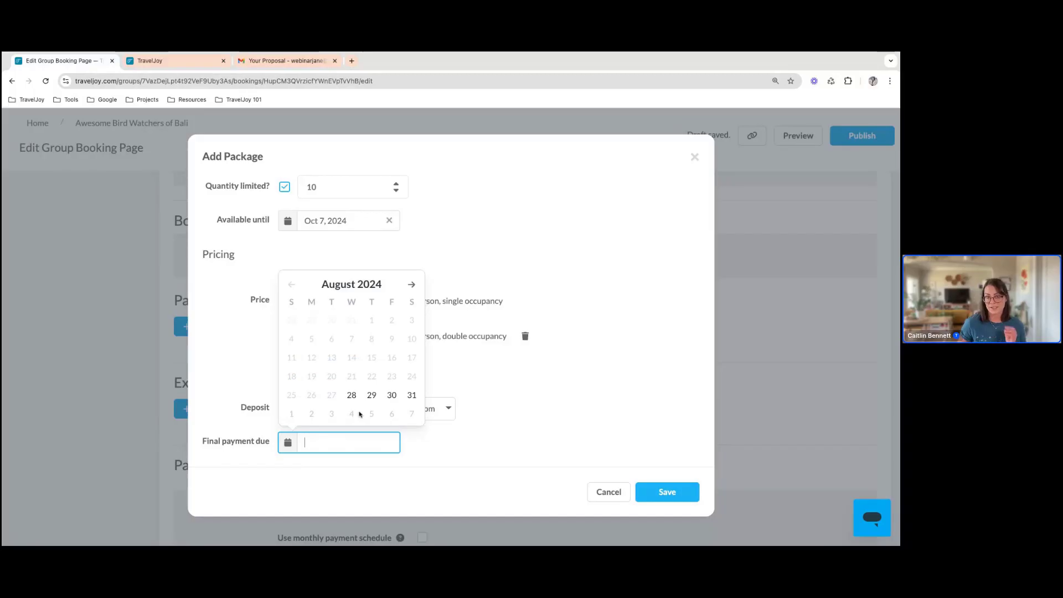
left_click(413, 286)
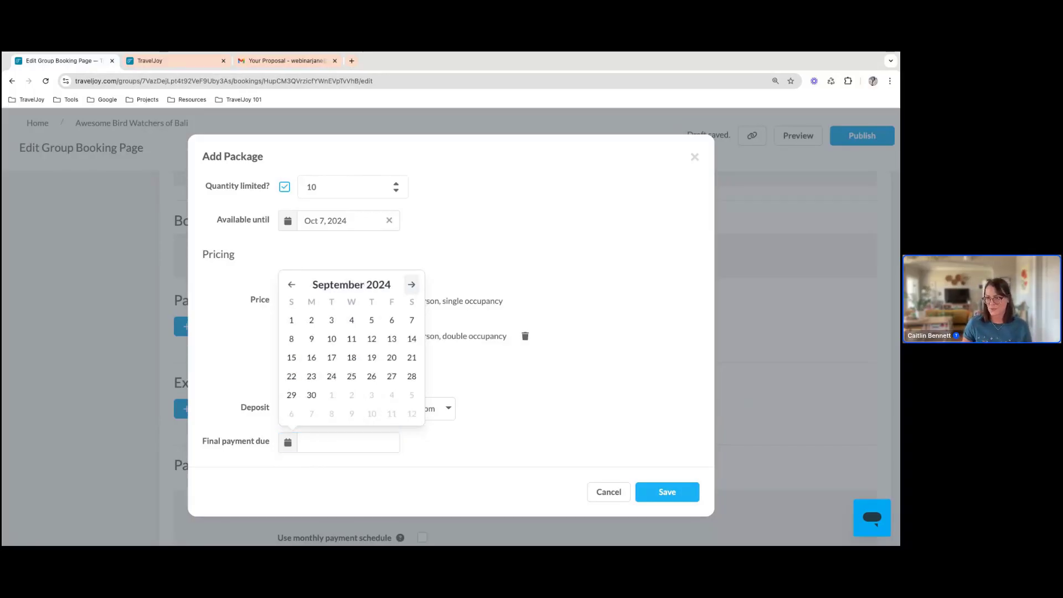
left_click(413, 287)
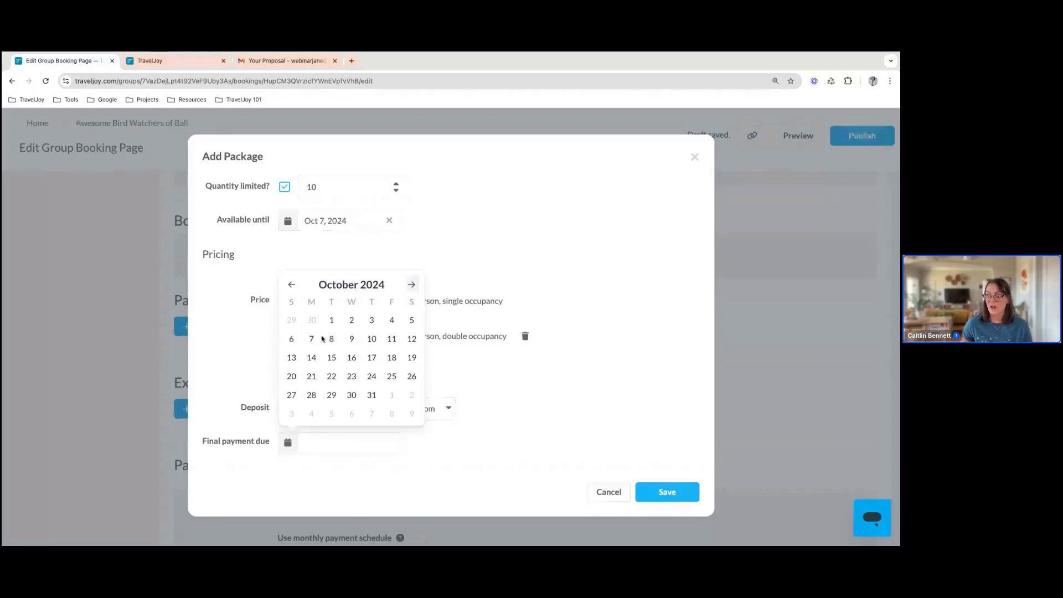
left_click(396, 360)
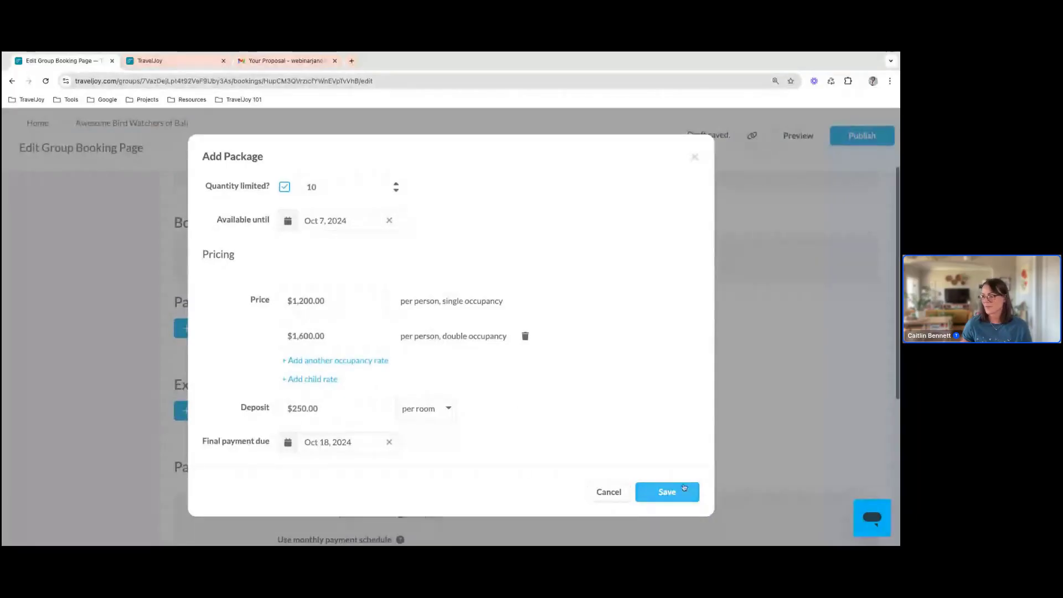
left_click(670, 494)
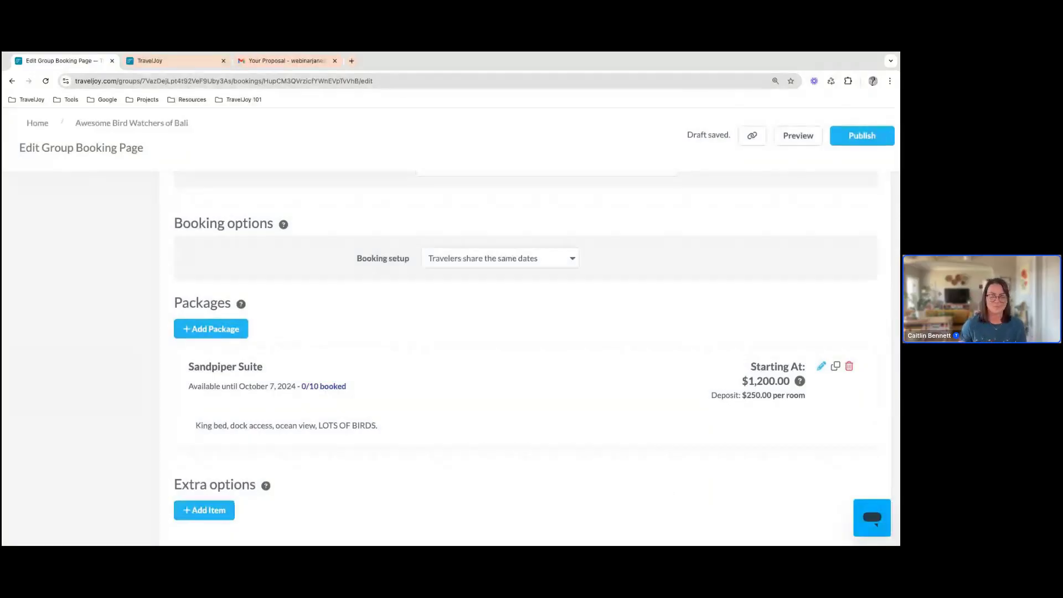
Add an extra option named "Bird Watching Hike" with the description "Trust me - lots of birds"
scroll(382, 434, "down", 2)
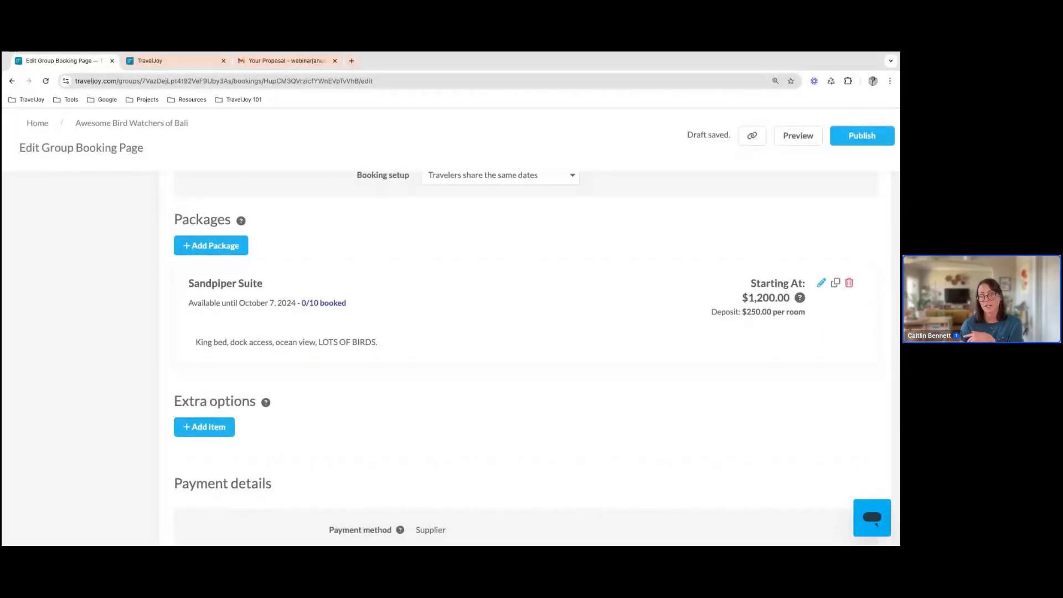
left_click(205, 427)
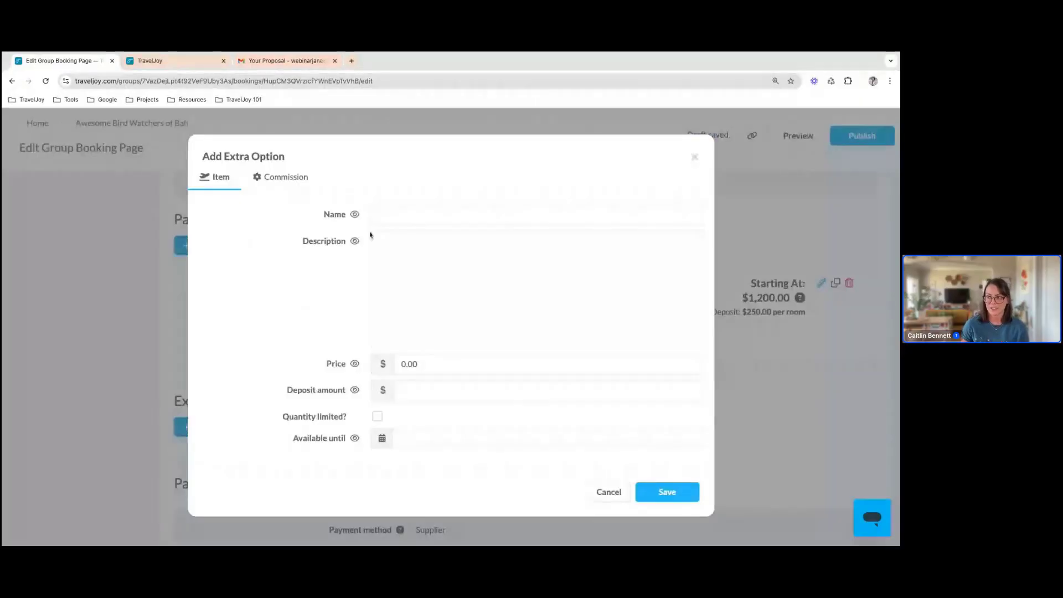
left_click(404, 216)
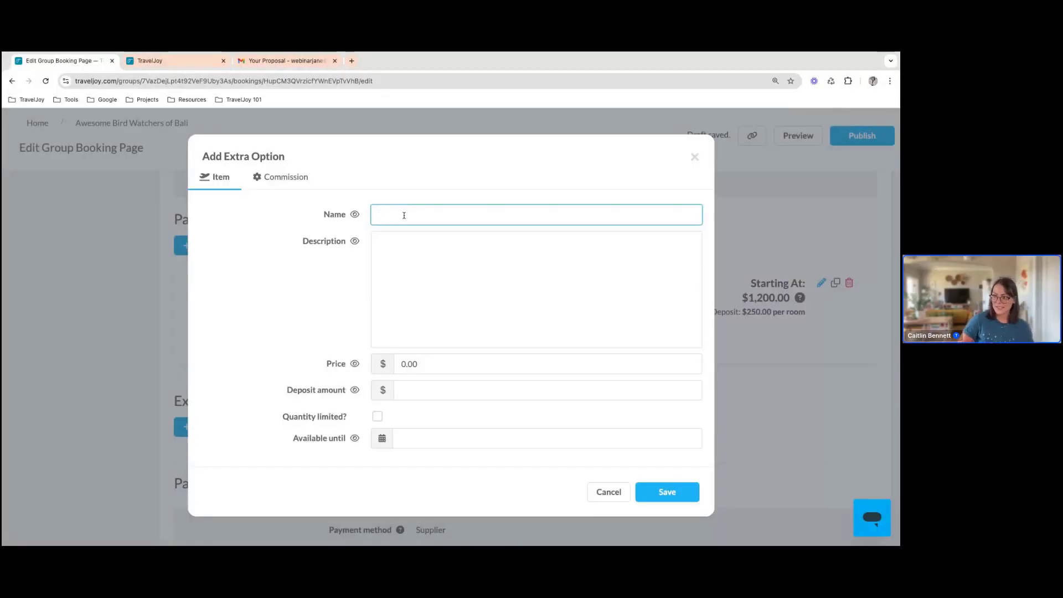
type("Bird Watching")
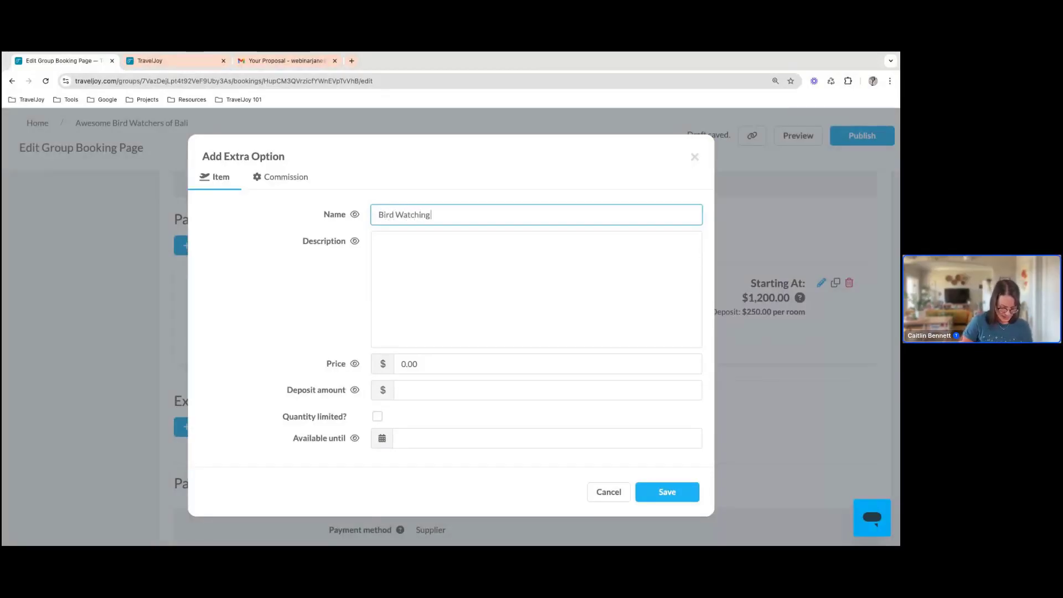
type(" Hike")
left_click(424, 276)
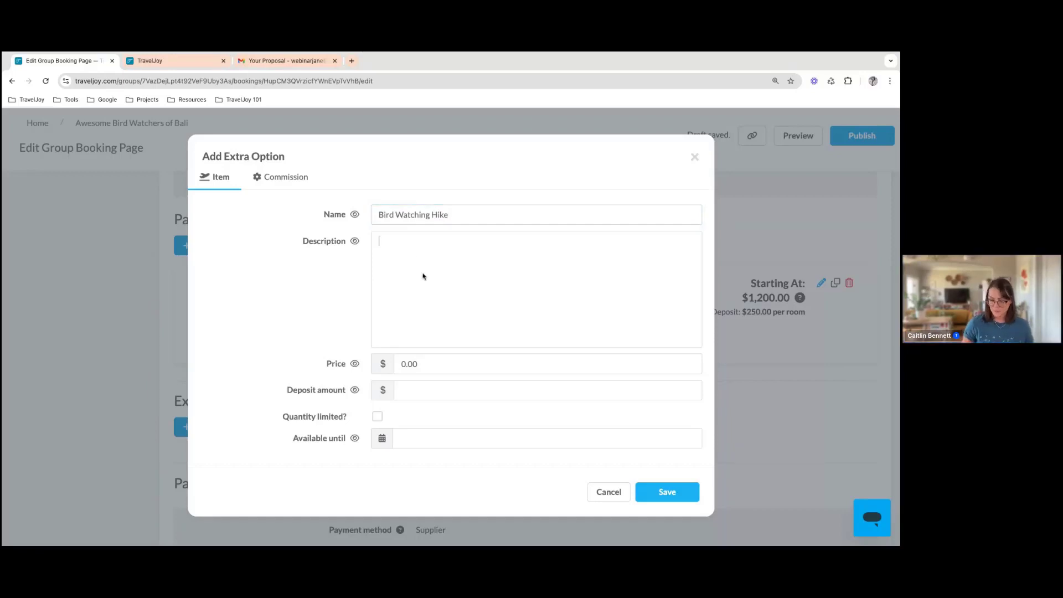
type("Trust me")
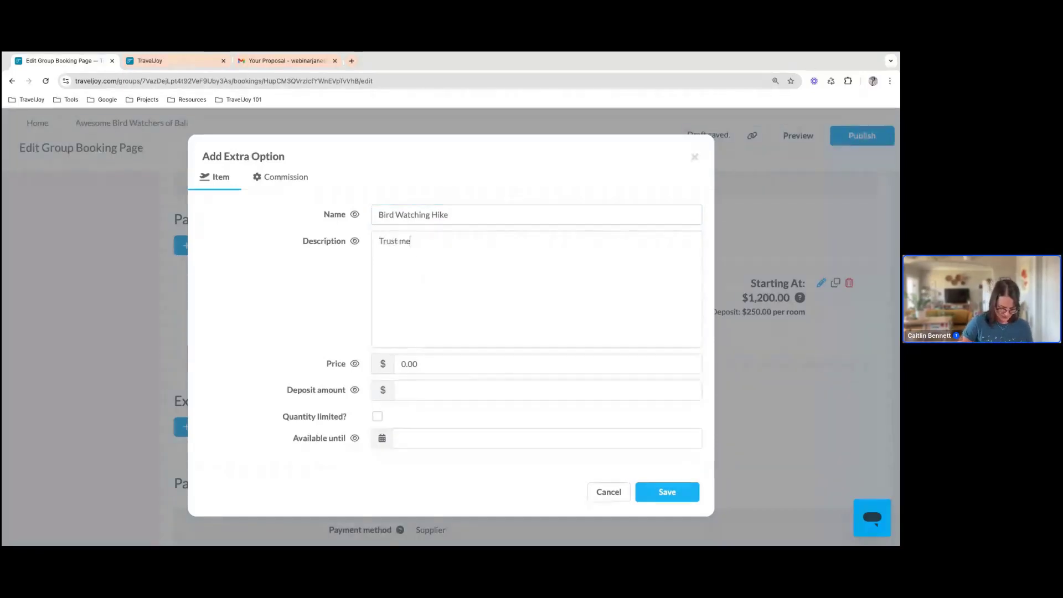
type(" - lots")
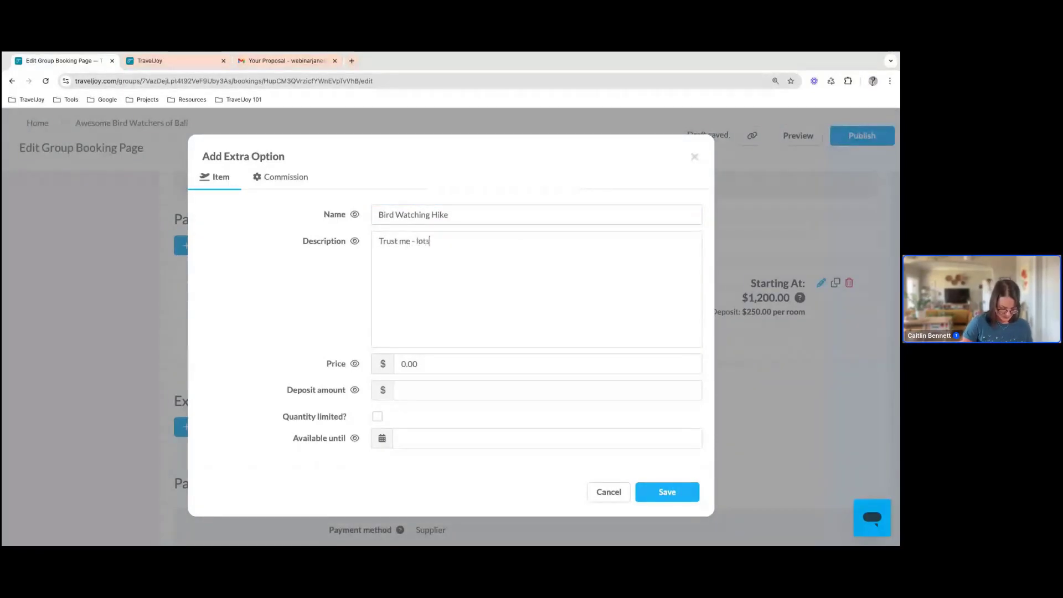
type(" of birds")
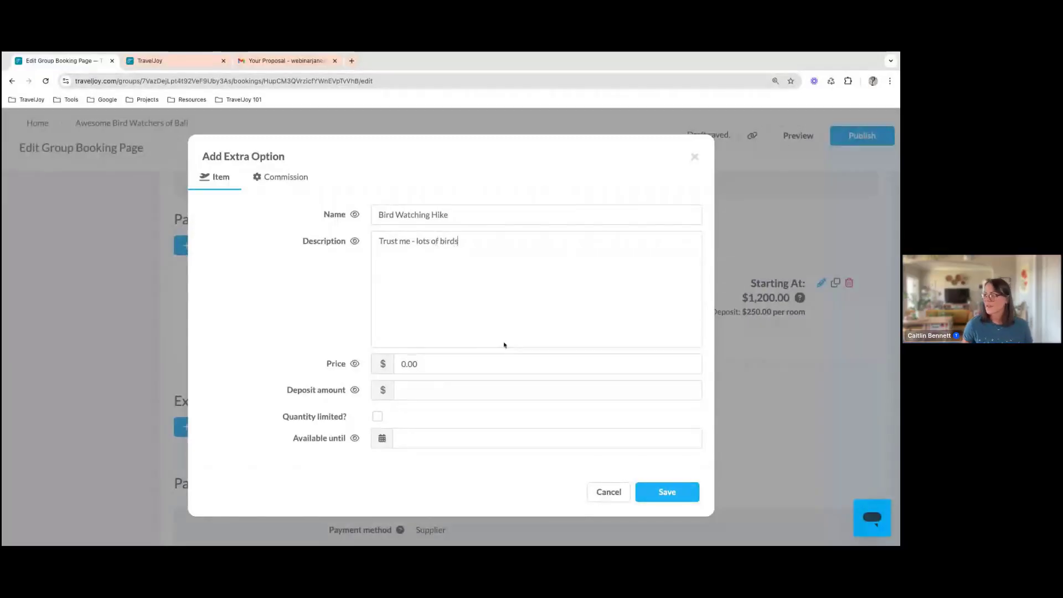
Set the extra option's price to $75.00 and its deposit amount to $25.00
left_click(475, 356)
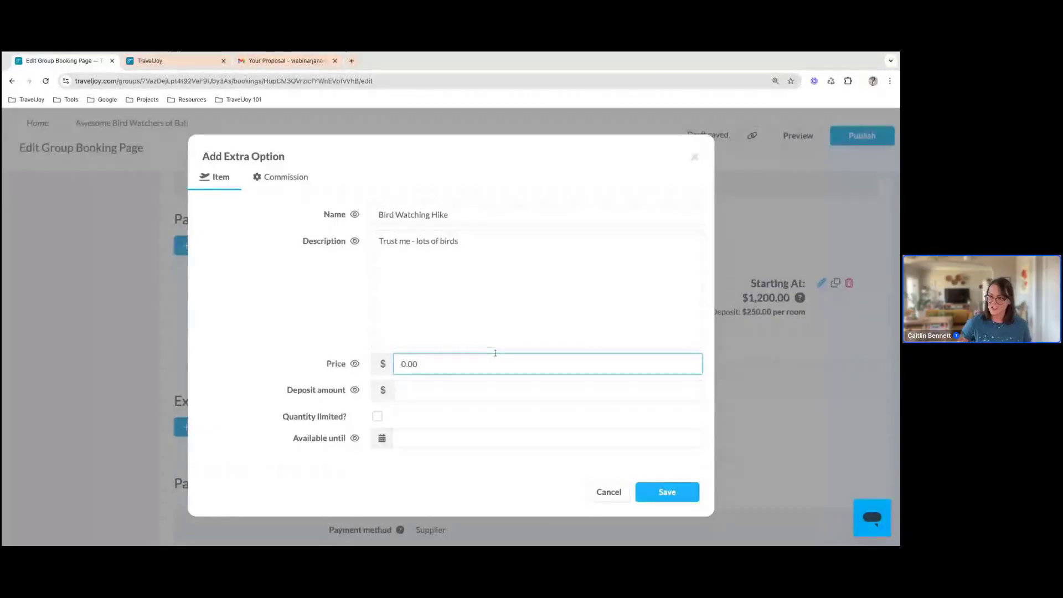
key("Delete")
key("Delete")
key("Delete")
key("Delete")
scroll(502, 380, "down", 4)
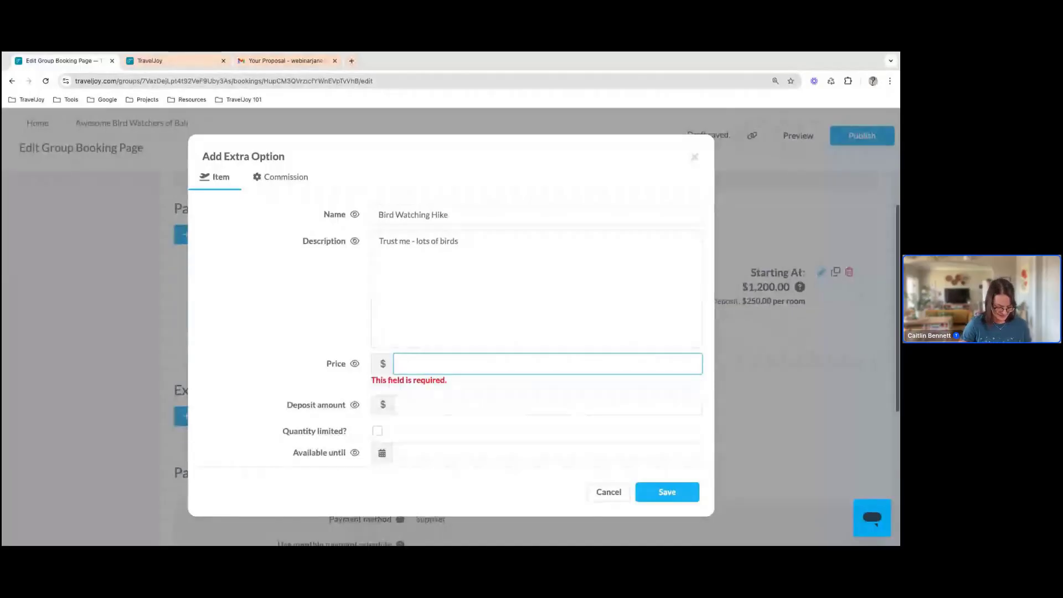
type("75.00")
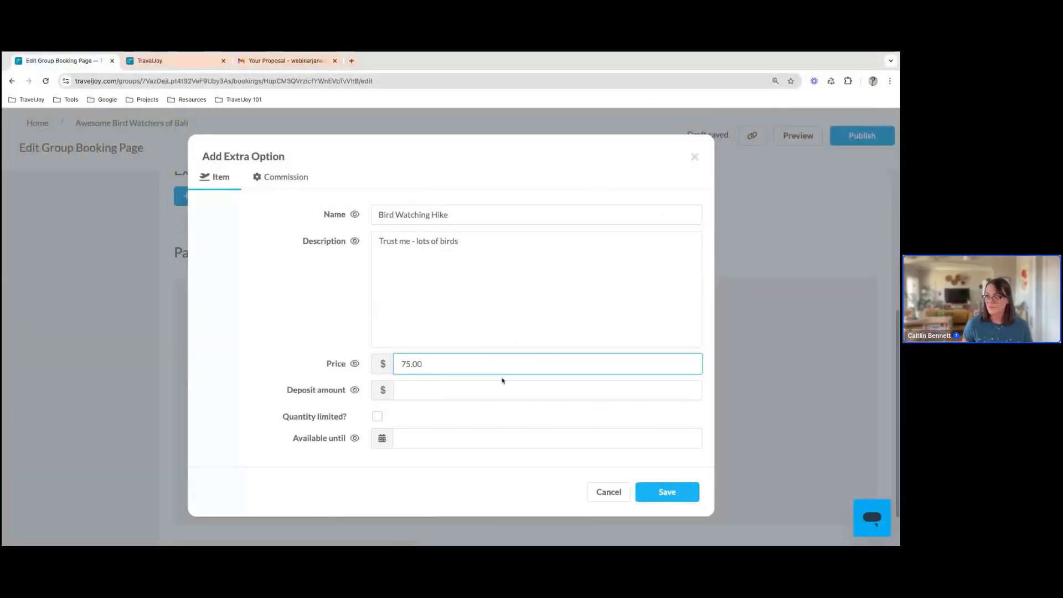
left_click(460, 389)
type("25")
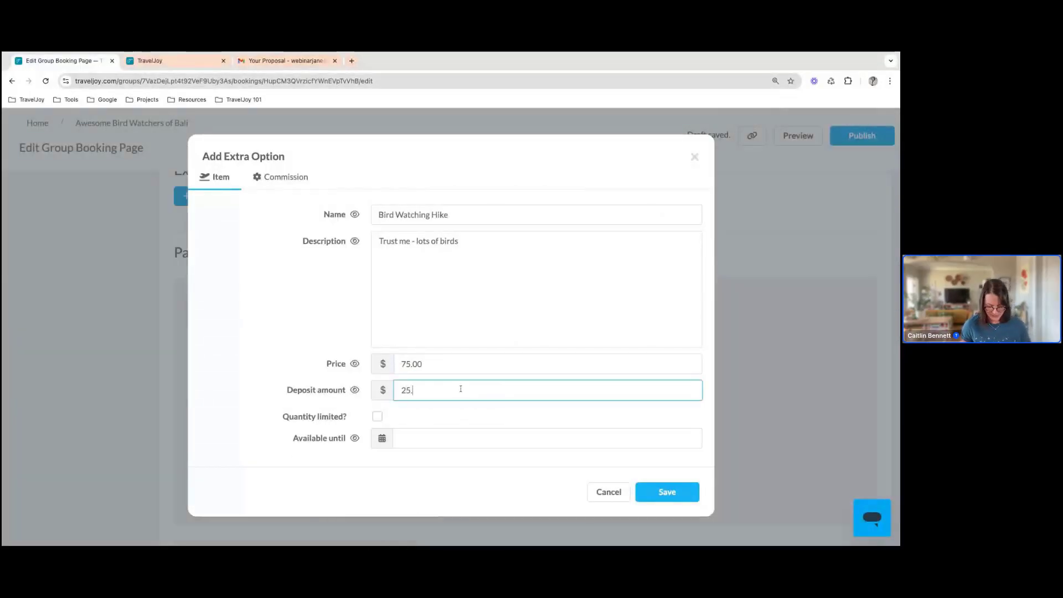
type(".00")
Limit the extra option's available quantity to 7
left_click(379, 417)
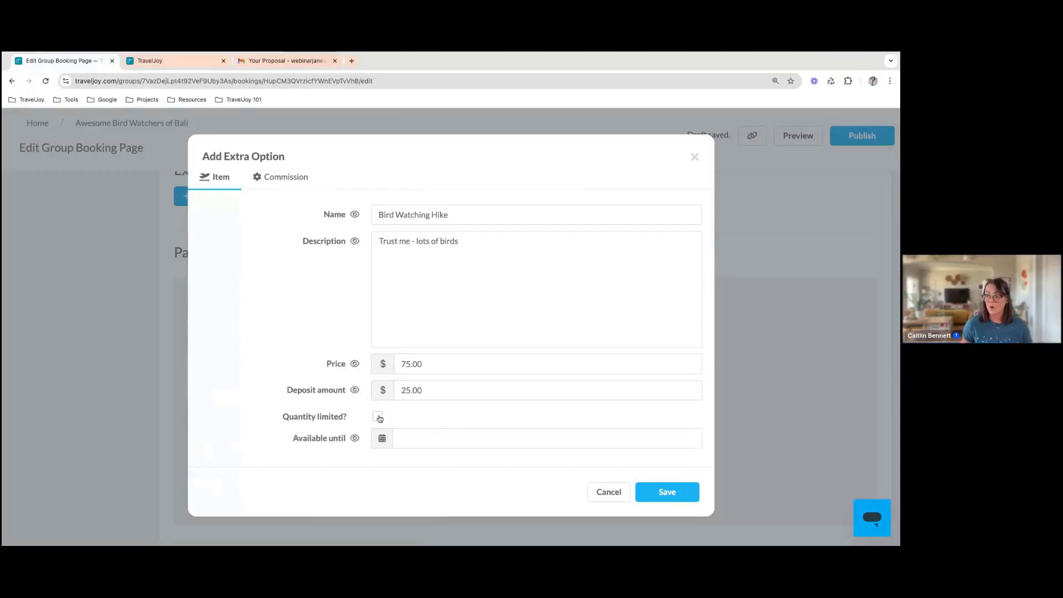
left_click(404, 433)
type("7")
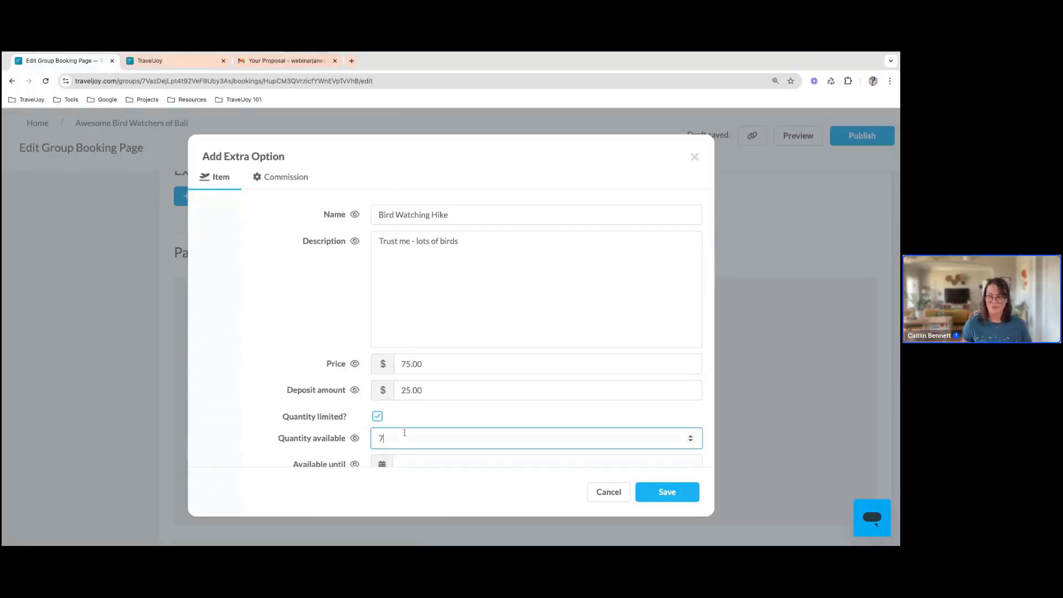
Make the extra option available until 10/7/2024 and save it
scroll(460, 394, "down", 1)
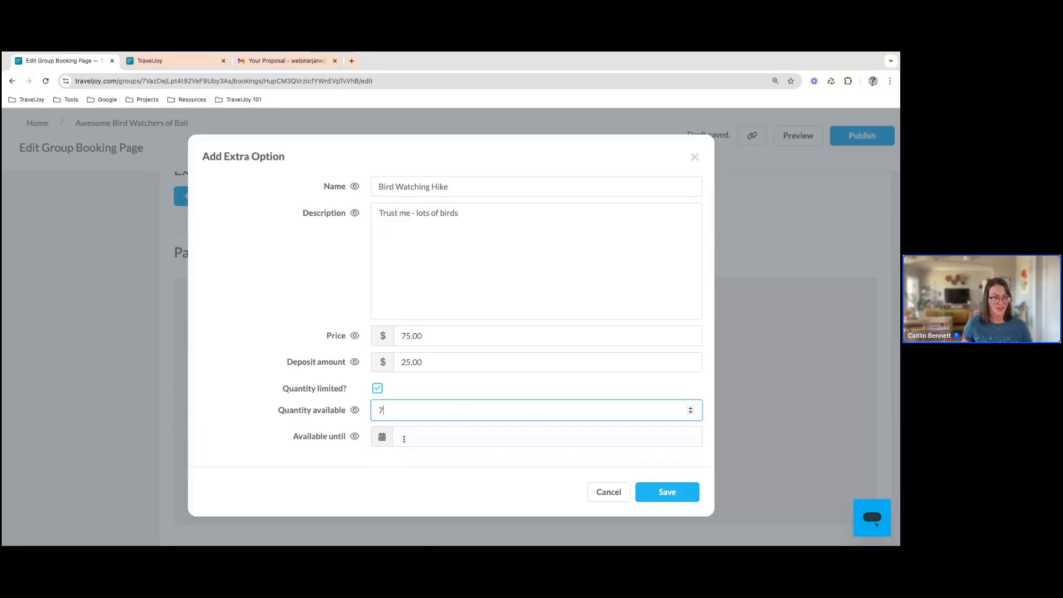
left_click(404, 439)
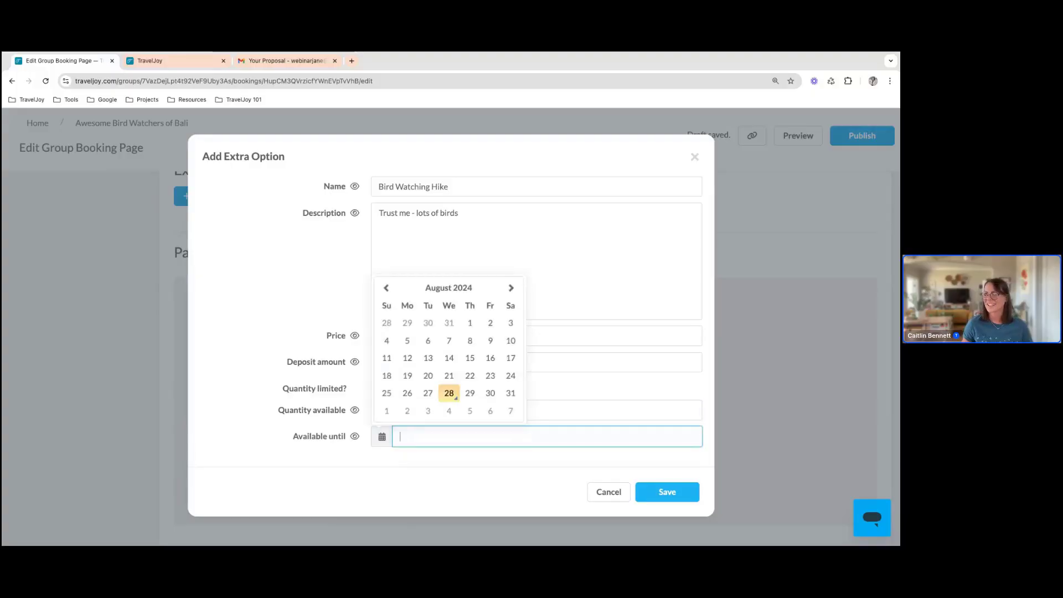
left_click(510, 289)
left_click(510, 289)
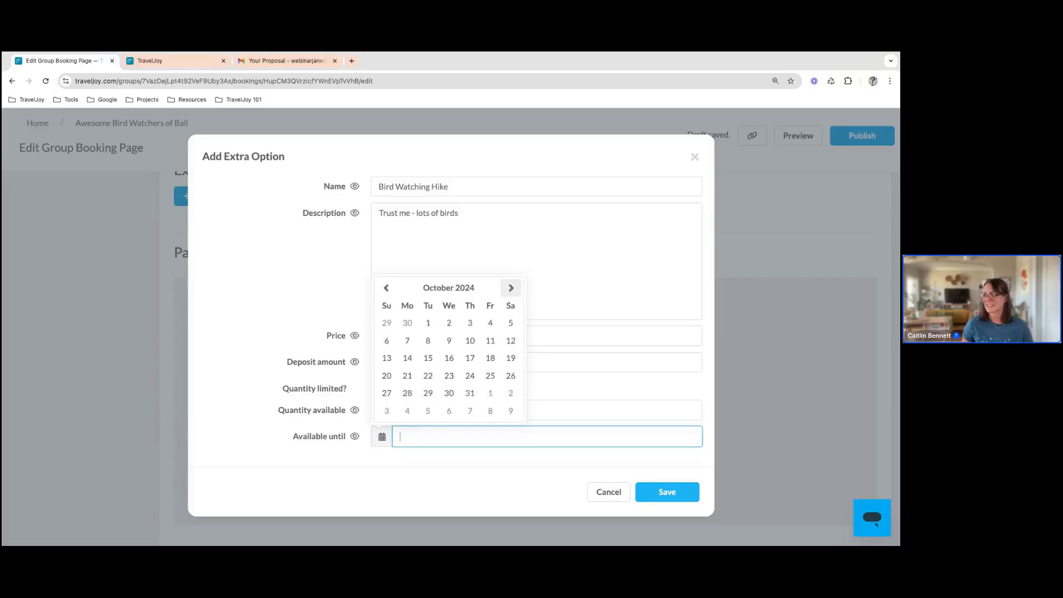
left_click(407, 340)
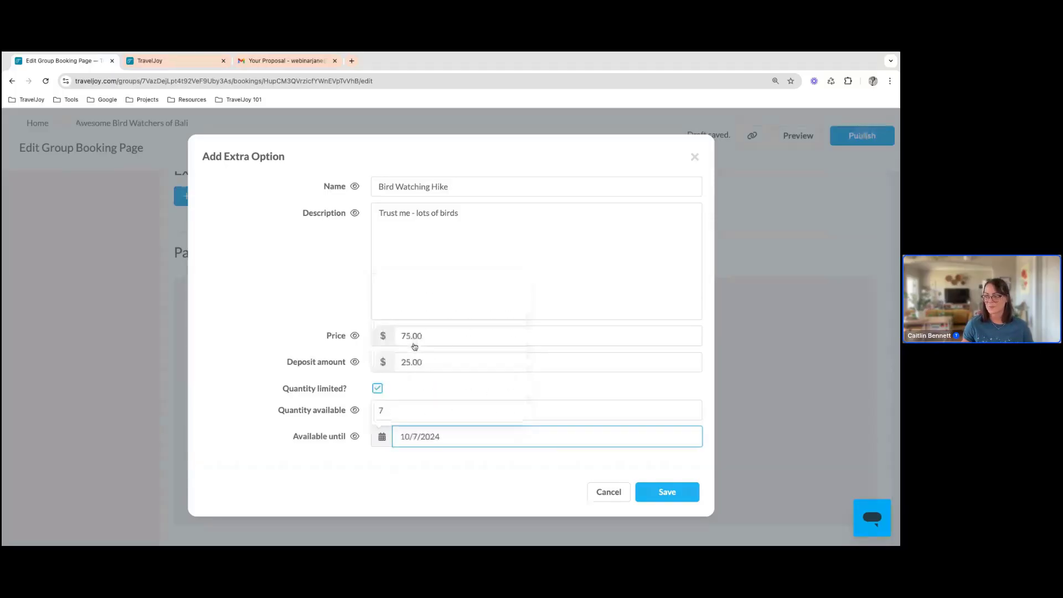
left_click(661, 492)
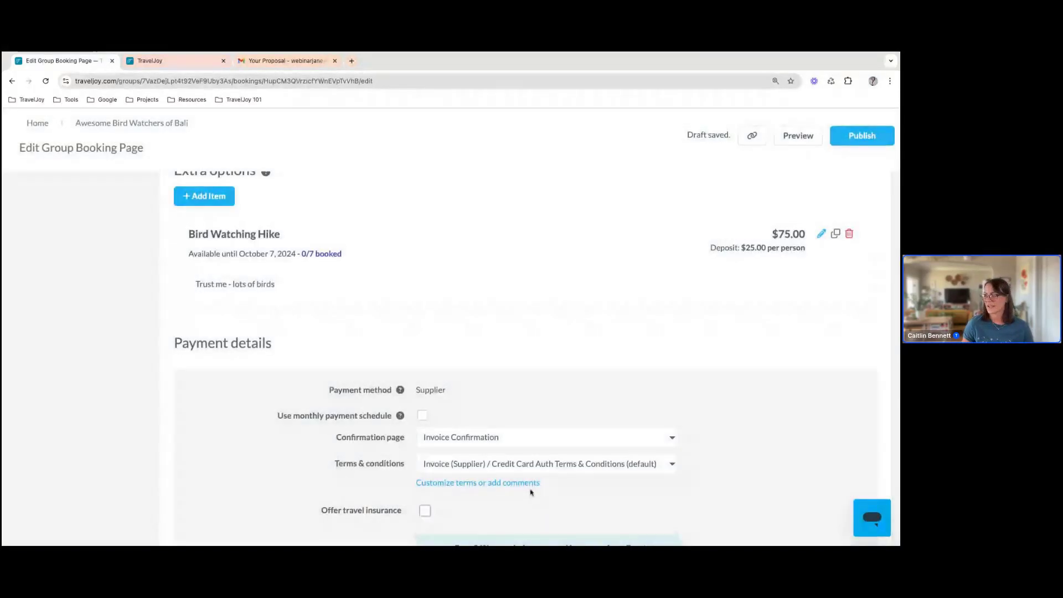
Review the booking page's extra options, payment details and travel insurance setting, and return to the start of the pricing section
scroll(510, 324, "up", 3)
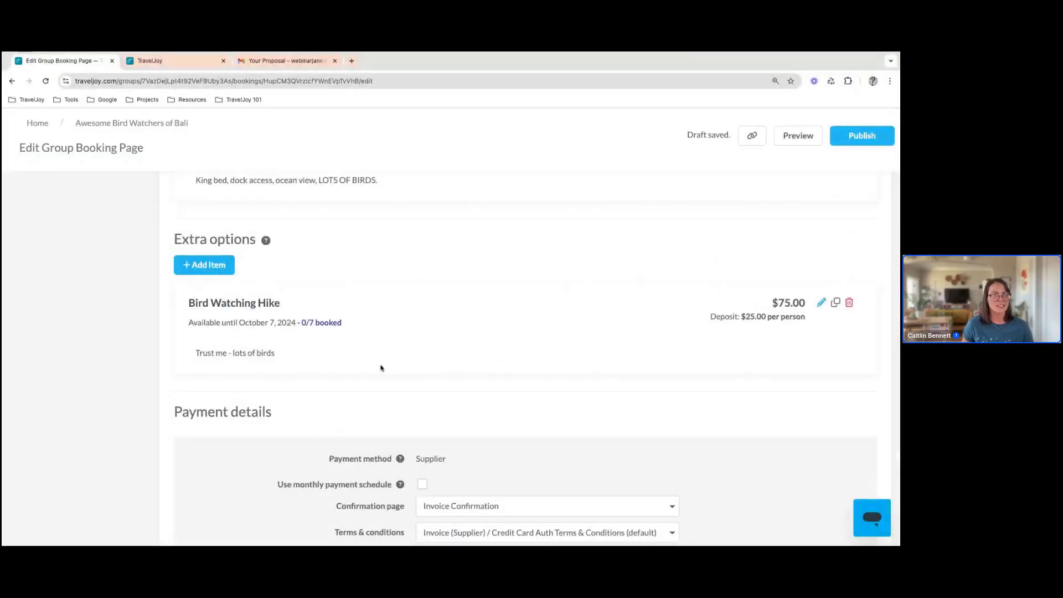
scroll(470, 427, "down", 5)
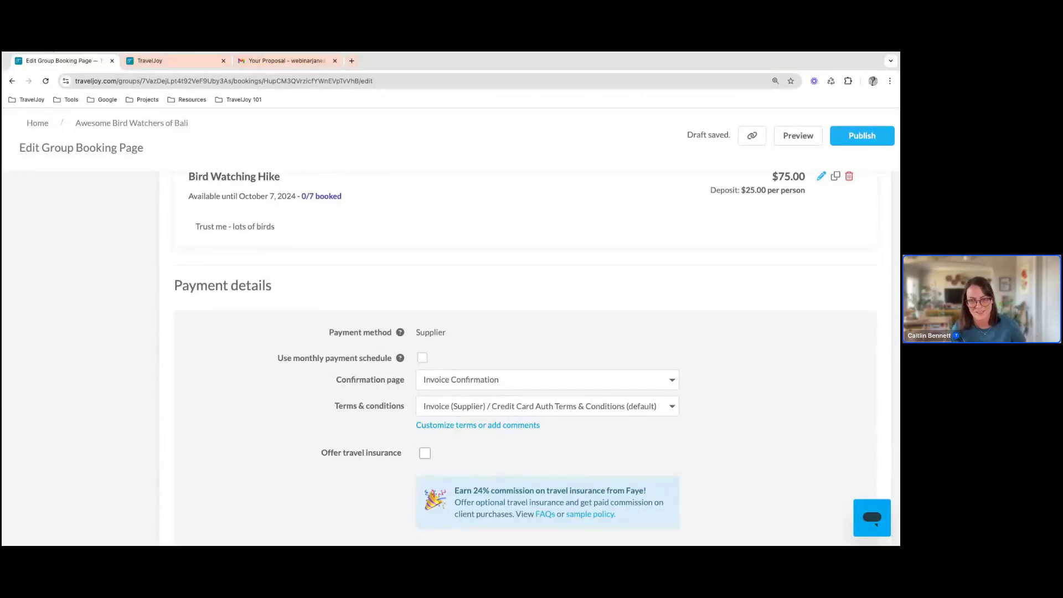
scroll(359, 421, "down", 1)
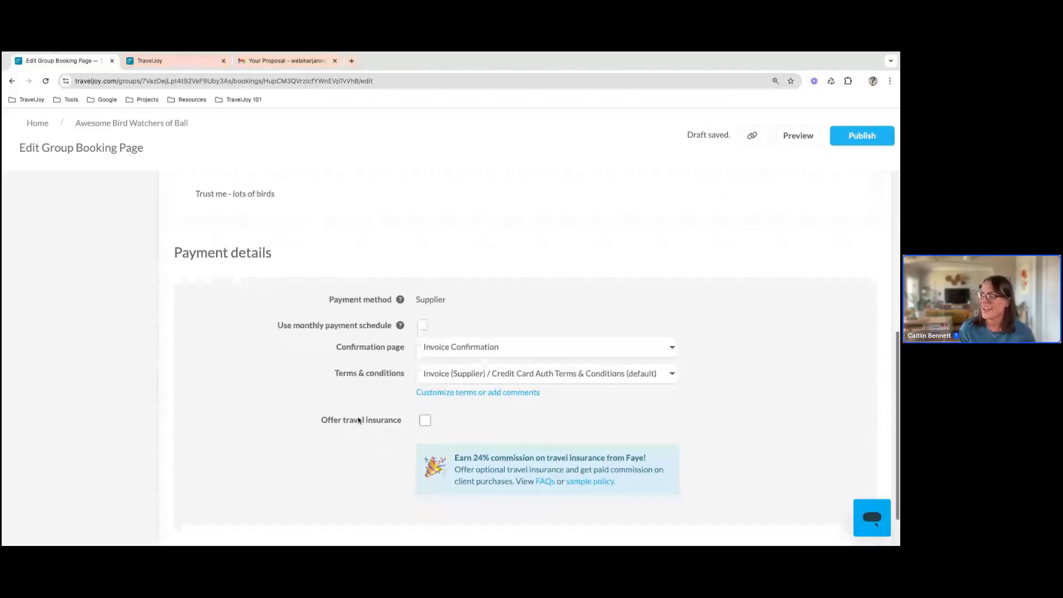
scroll(359, 421, "down", 1)
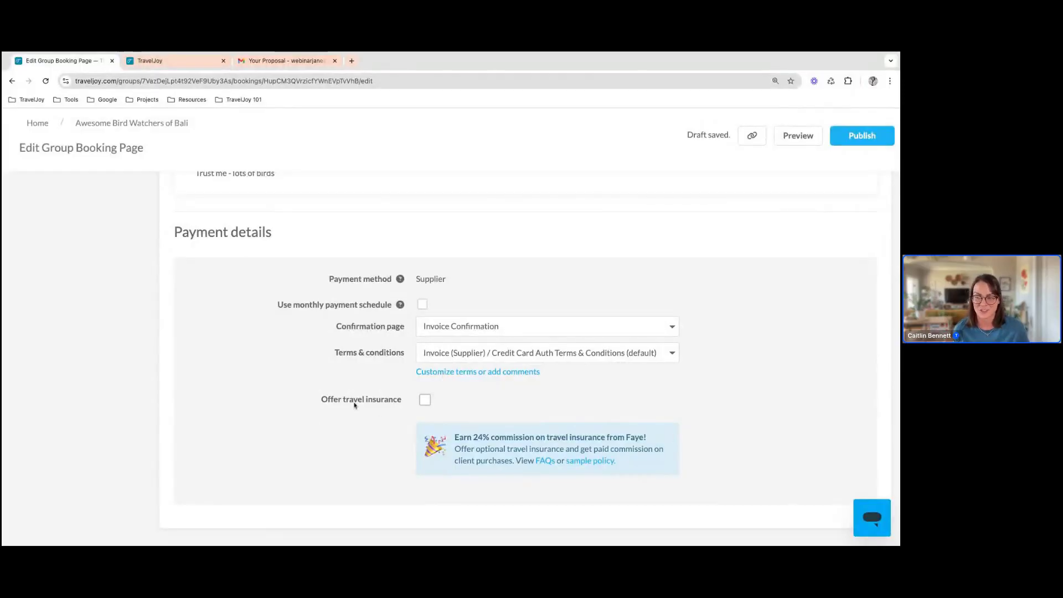
scroll(202, 384, "up", 1)
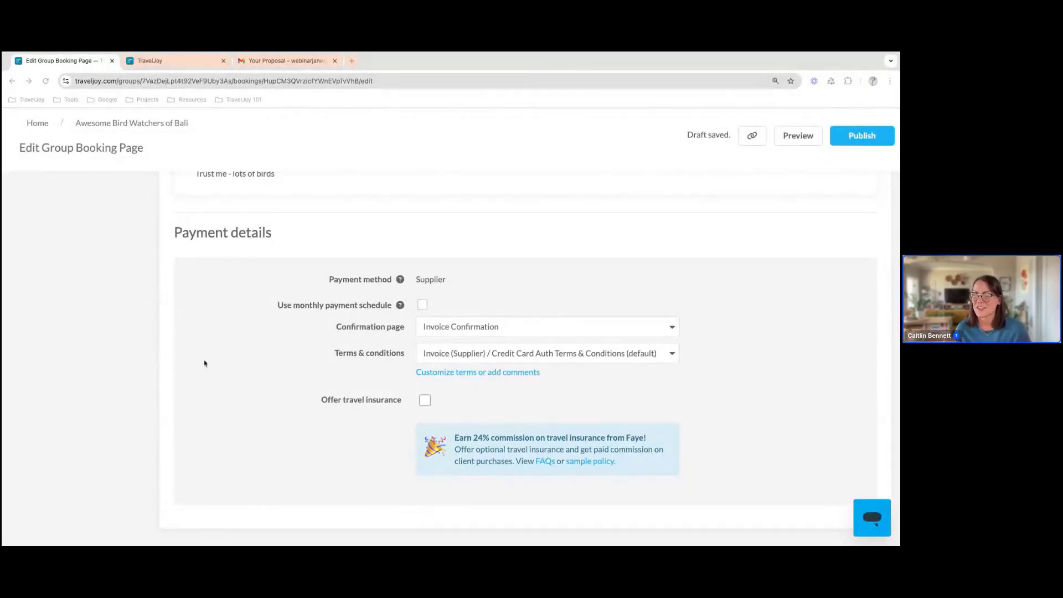
scroll(204, 362, "up", 7)
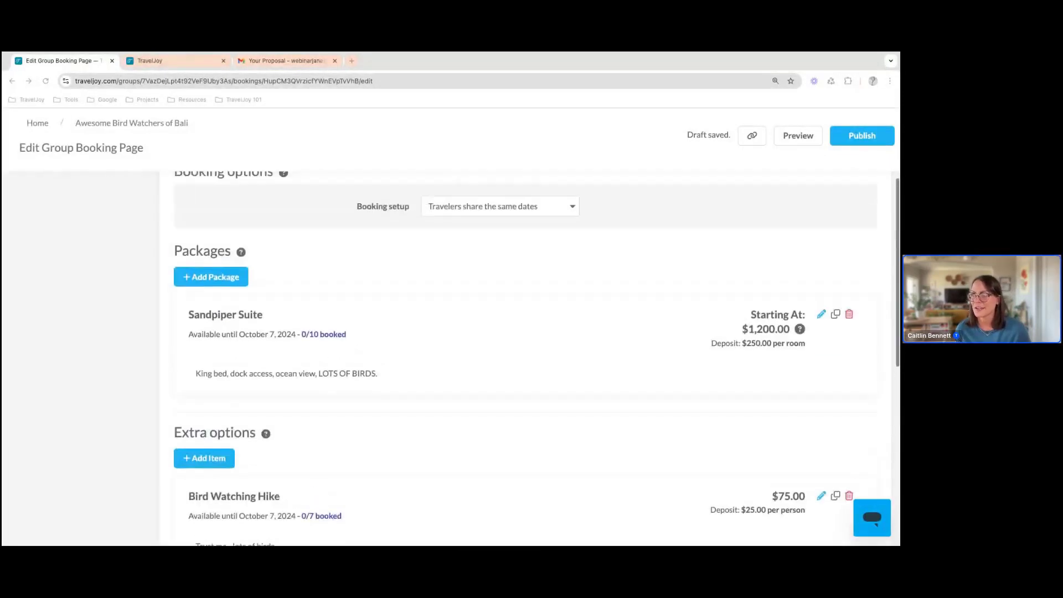
scroll(531, 354, "up", 3)
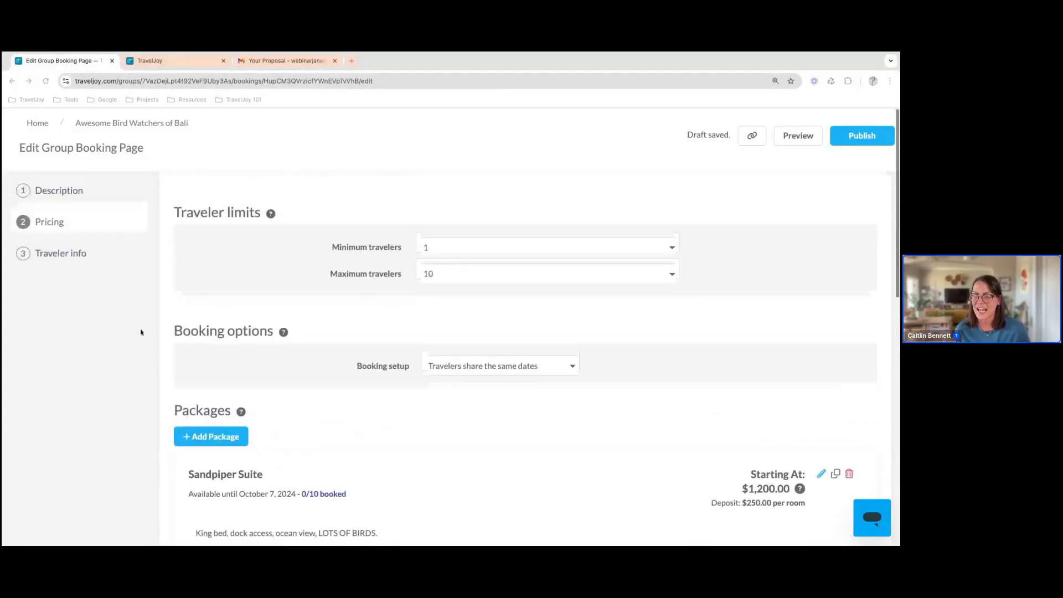
Check the traveler info form settings, publish the group booking page and close the confirmation
left_click(69, 257)
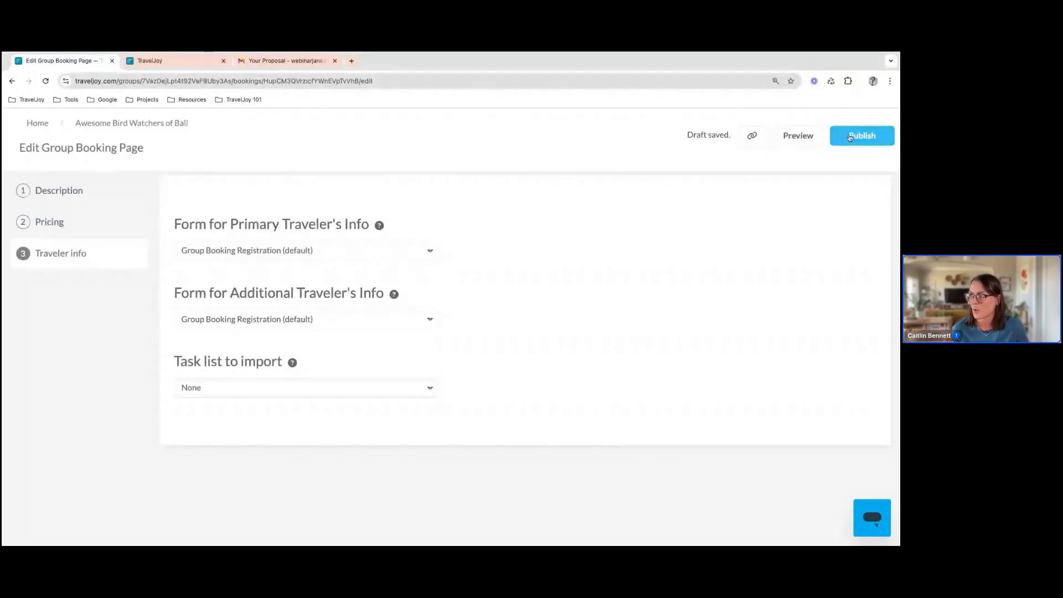
left_click(850, 137)
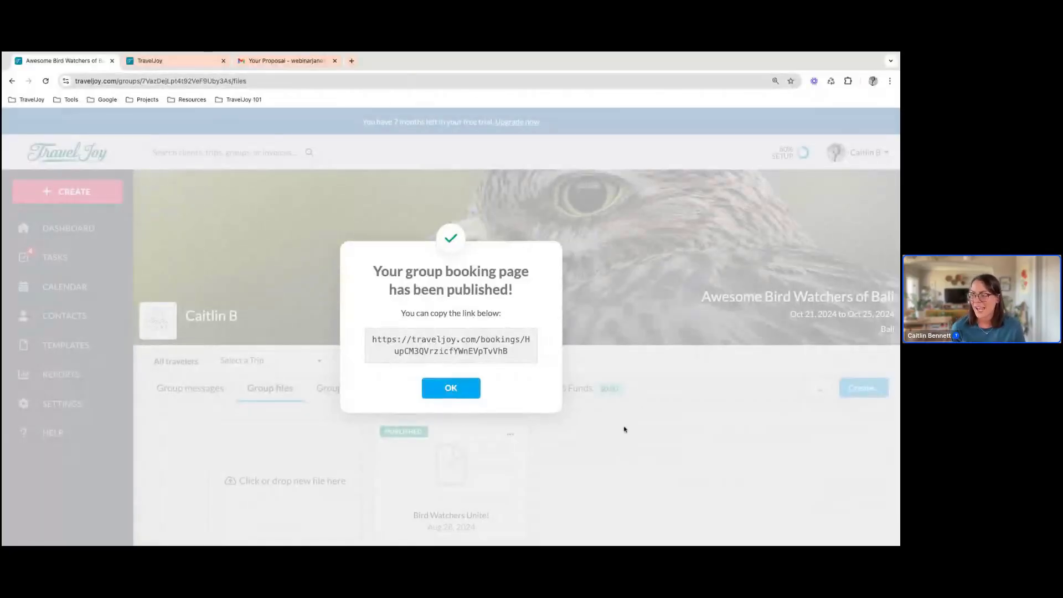
left_click(624, 429)
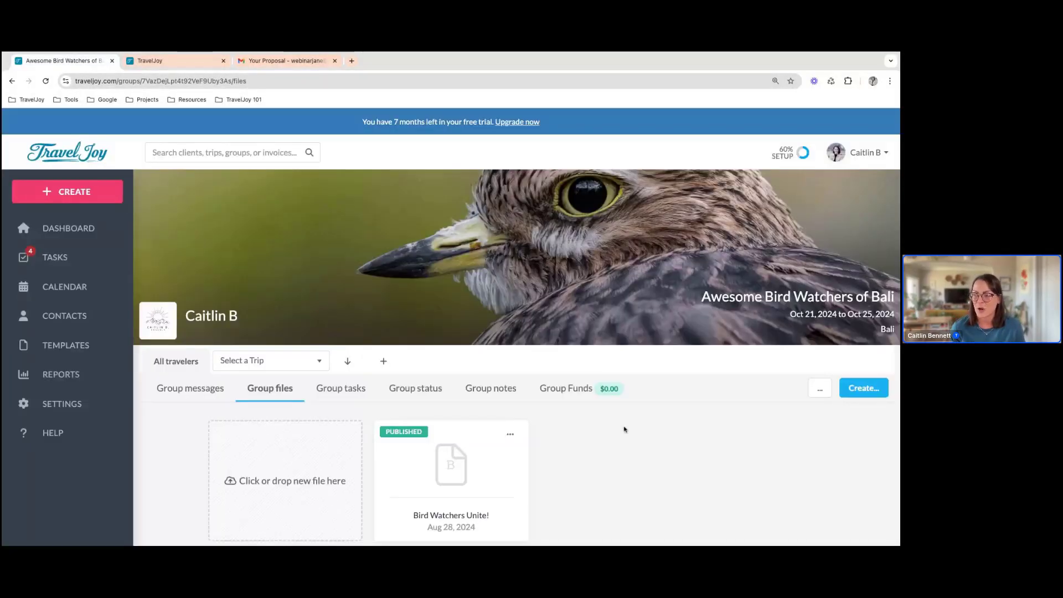
Get the booking page link for the published Bird Watchers Unite! file and open it
scroll(623, 429, "down", 1)
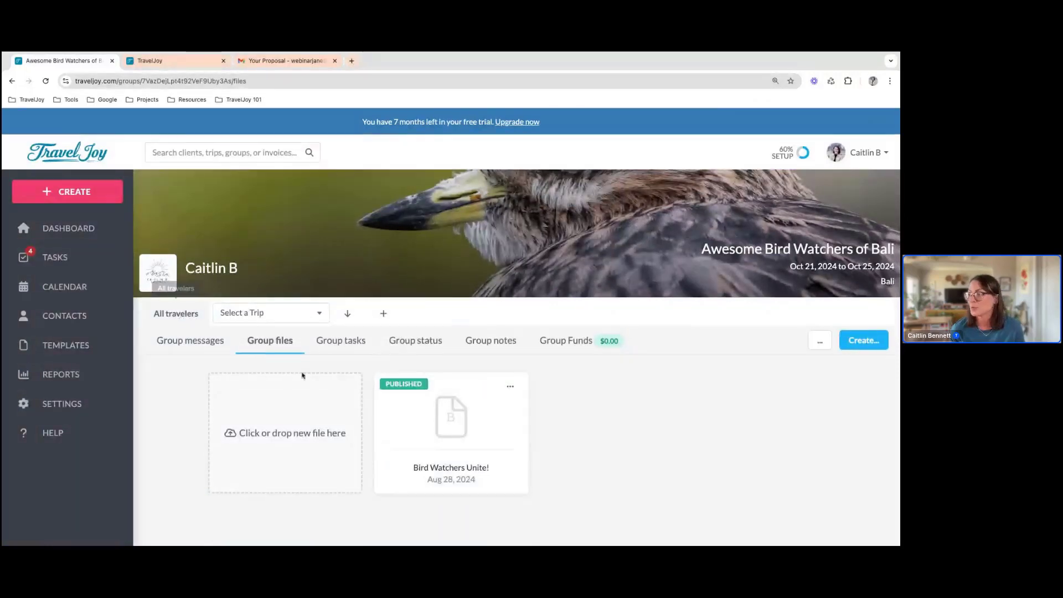
left_click(511, 388)
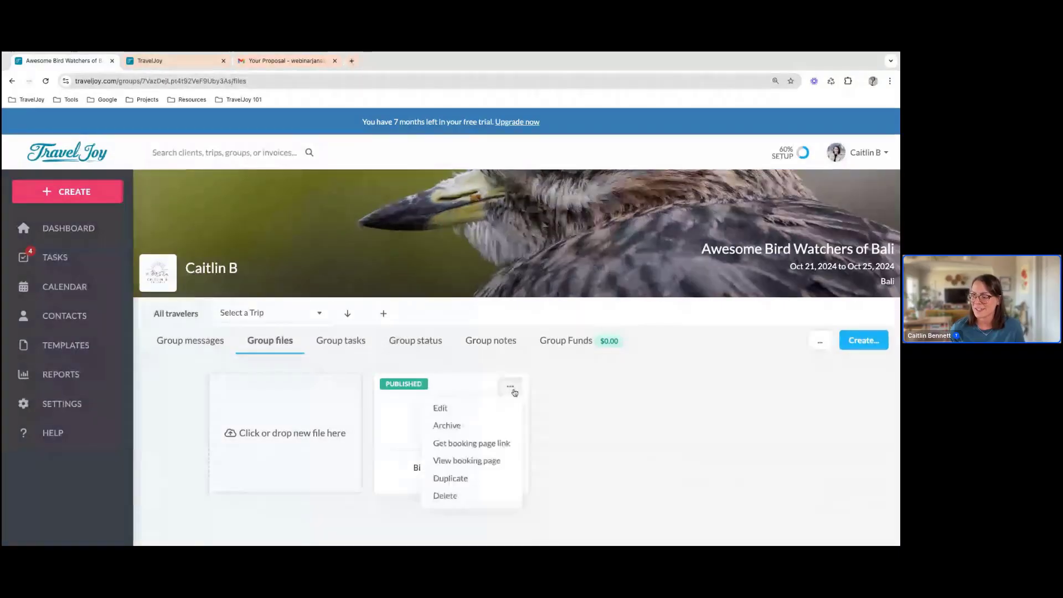
left_click(505, 449)
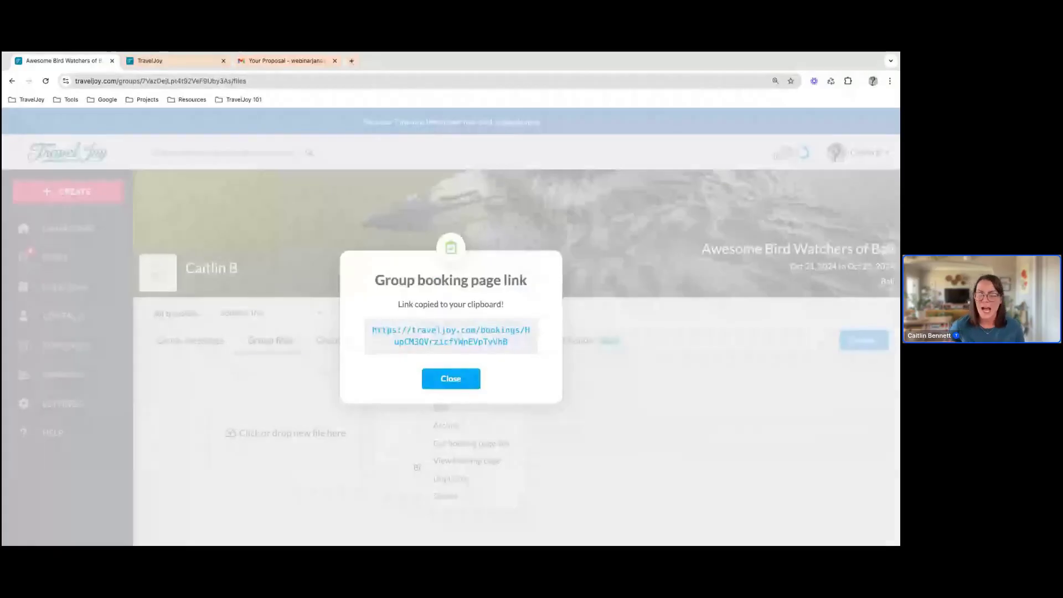
left_click(492, 342)
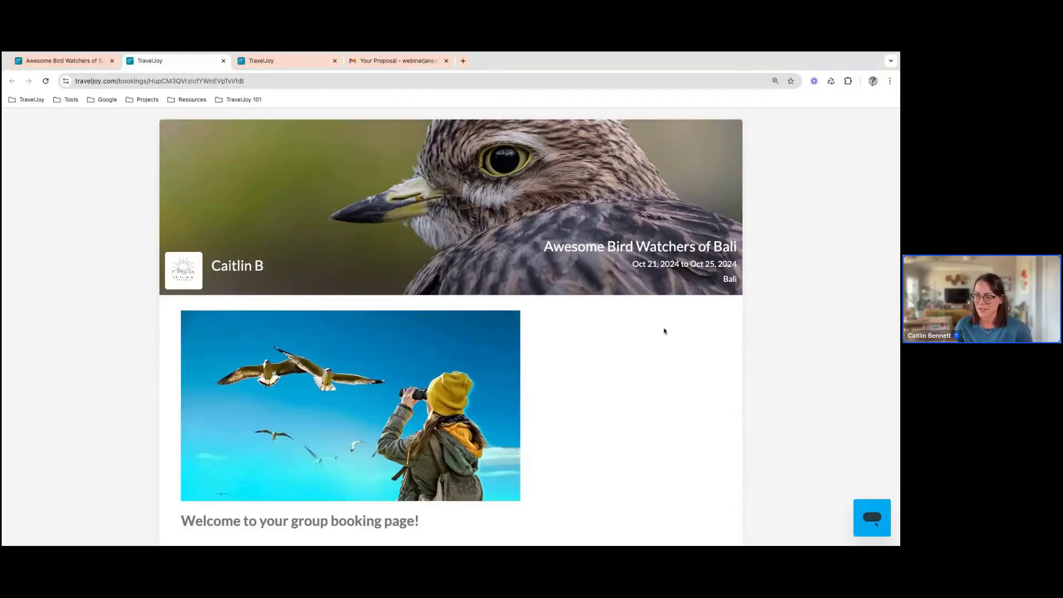
Read through the public booking page down to its packages and start booking the Sandpiper Suite
scroll(664, 330, "down", 5)
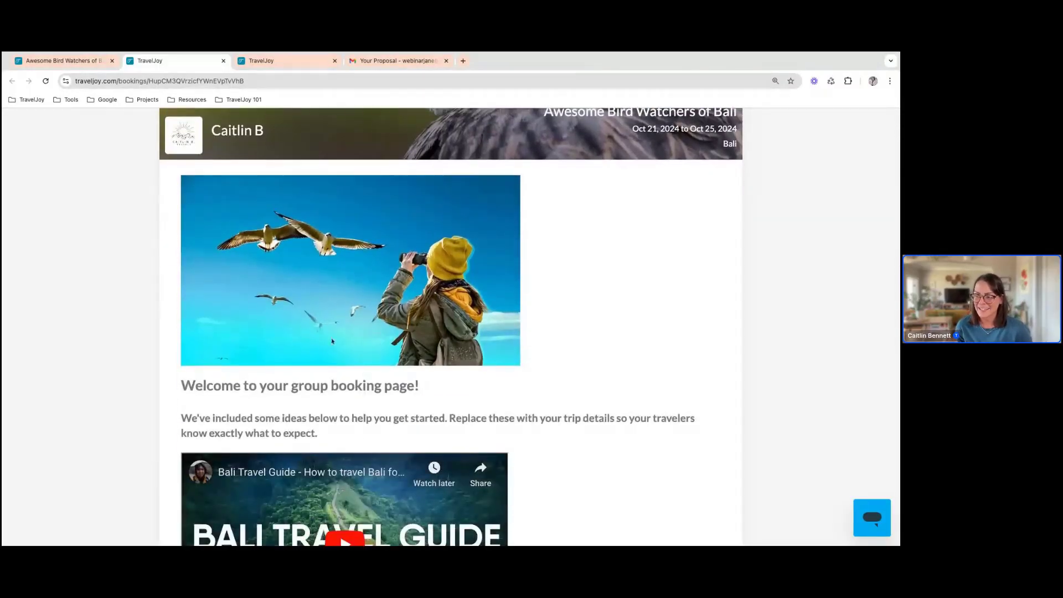
scroll(332, 341, "down", 7)
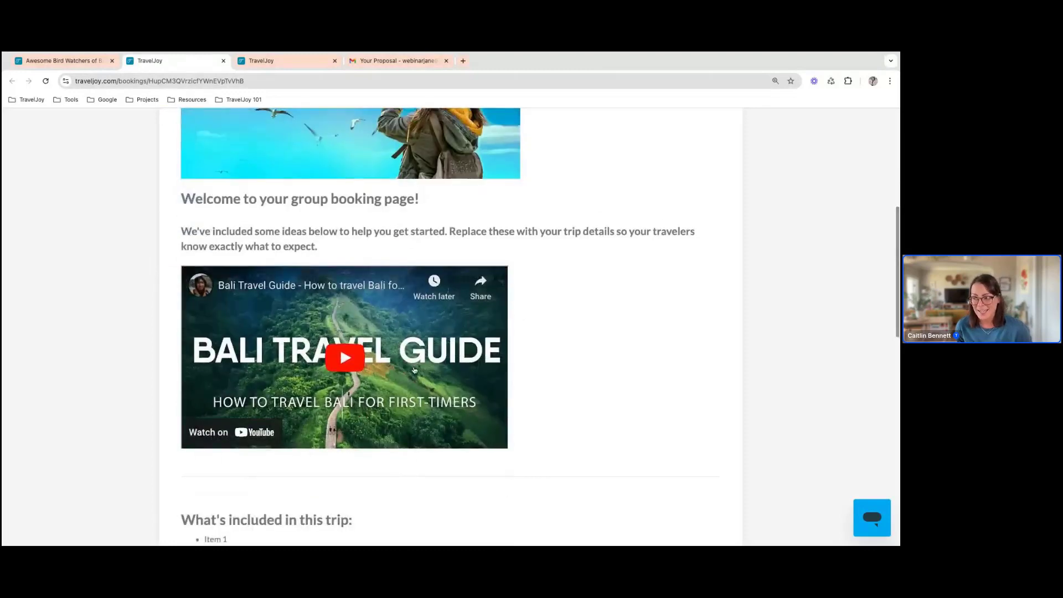
scroll(618, 422, "down", 5)
scroll(619, 423, "down", 5)
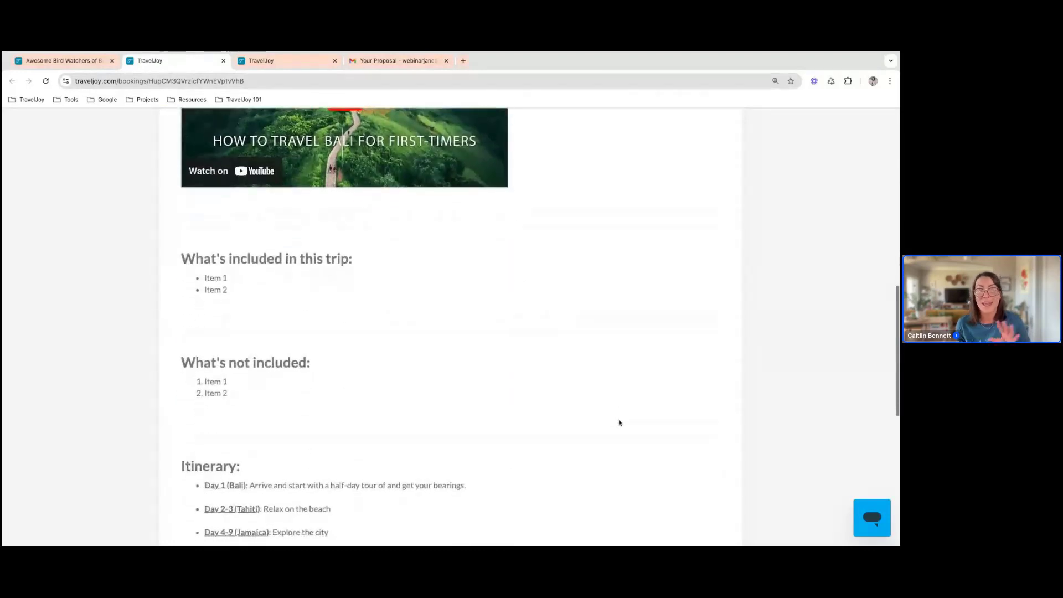
scroll(451, 327, "down", 3)
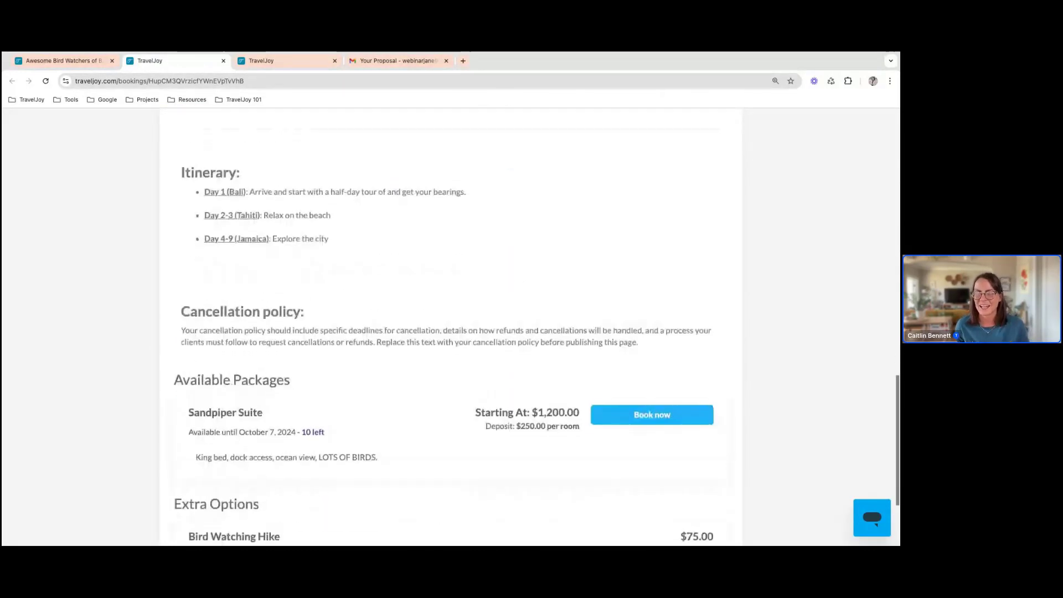
scroll(453, 287, "down", 1)
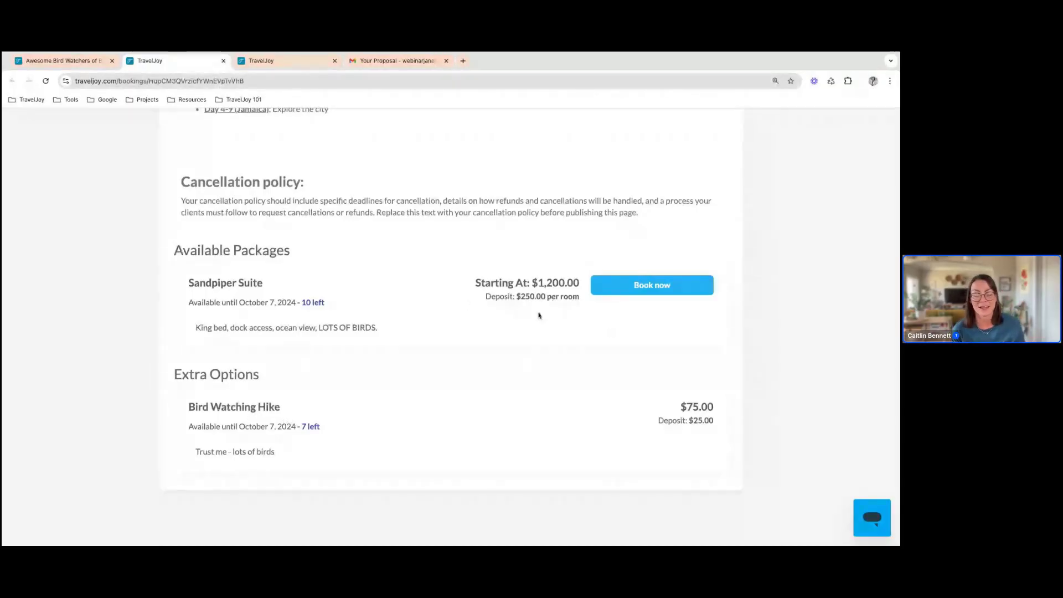
left_click(674, 287)
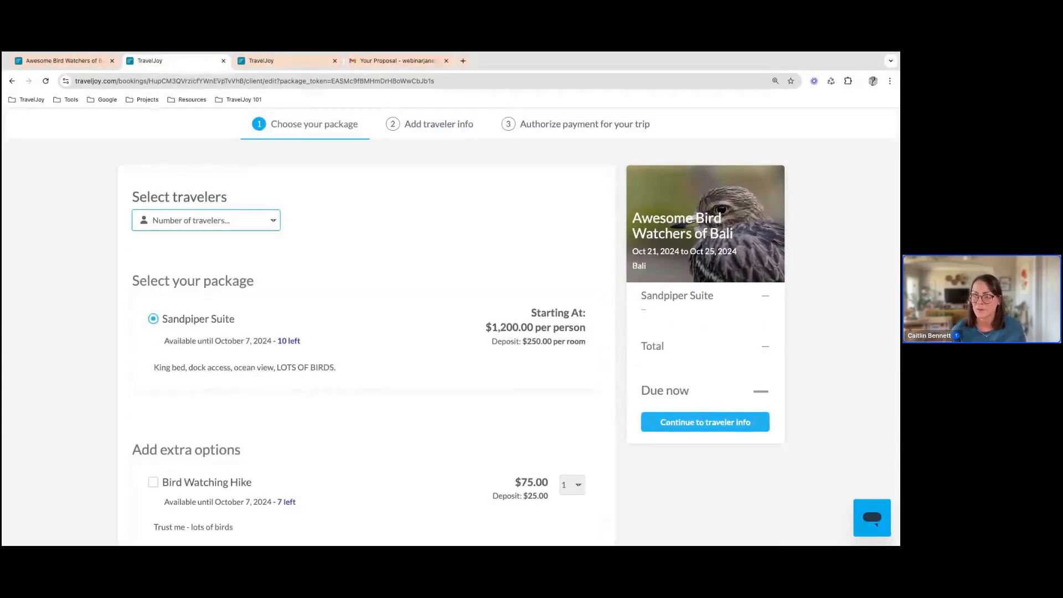
Set the number of travelers to 1 and switch it to 2 to compare the package pricing
left_click(258, 238)
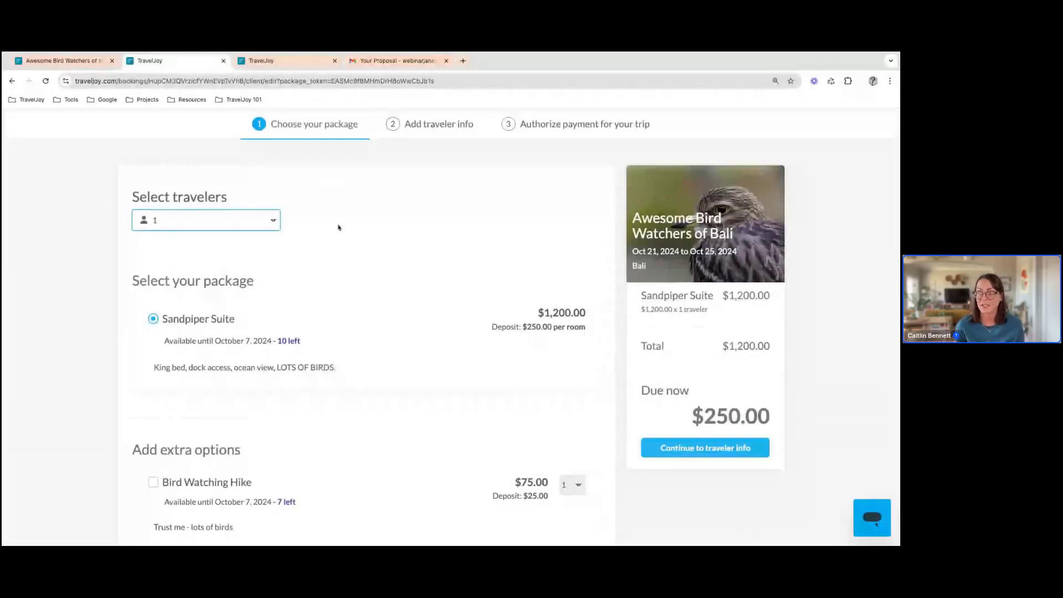
left_click(258, 225)
left_click(249, 237)
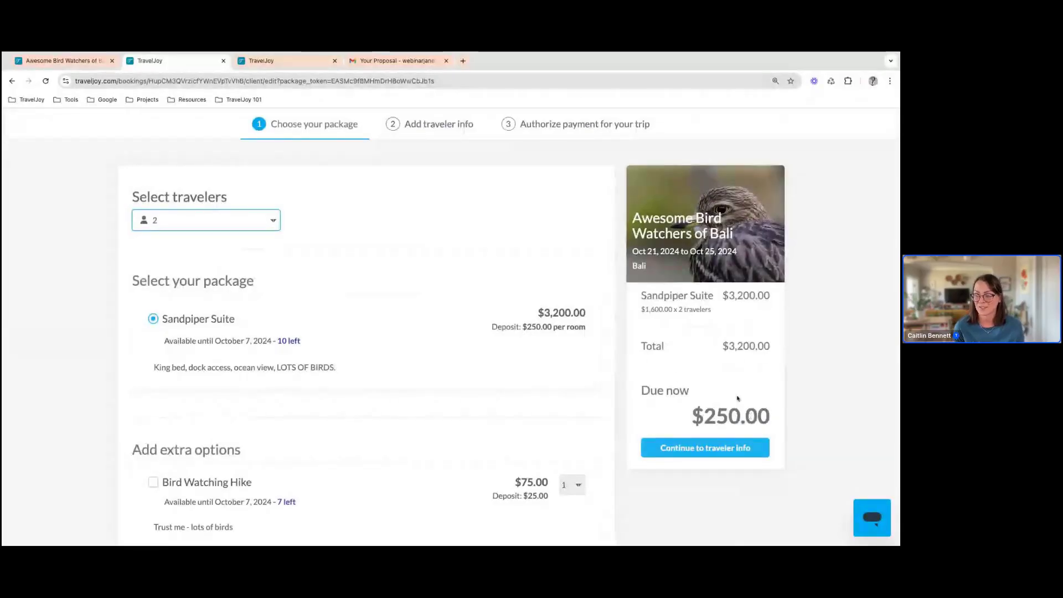
Add one Bird Watching Hike to the booking, set the travelers to 1 and continue to the traveler information
scroll(360, 398, "down", 1)
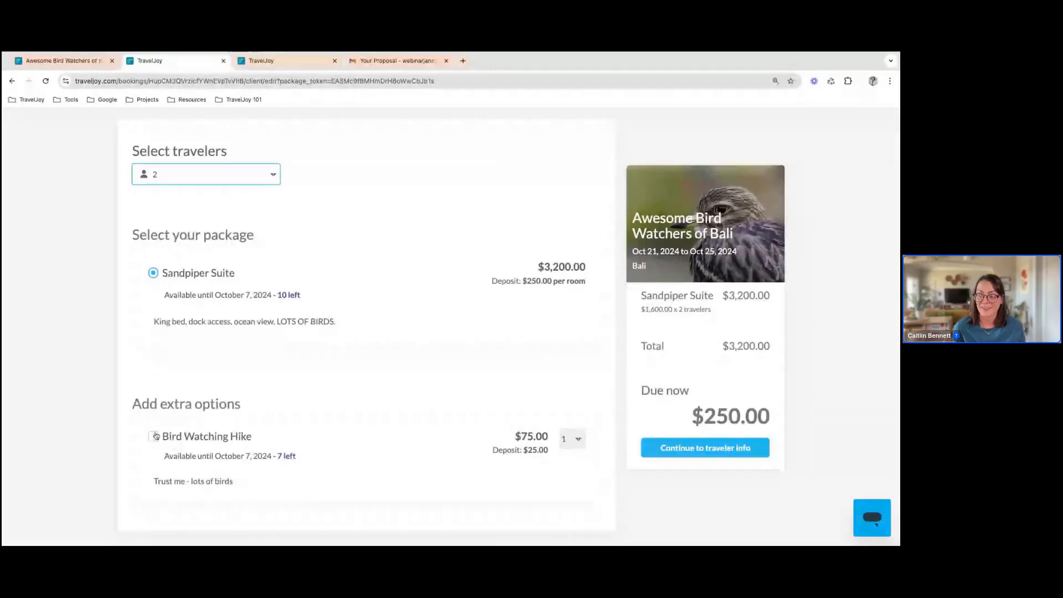
left_click(153, 437)
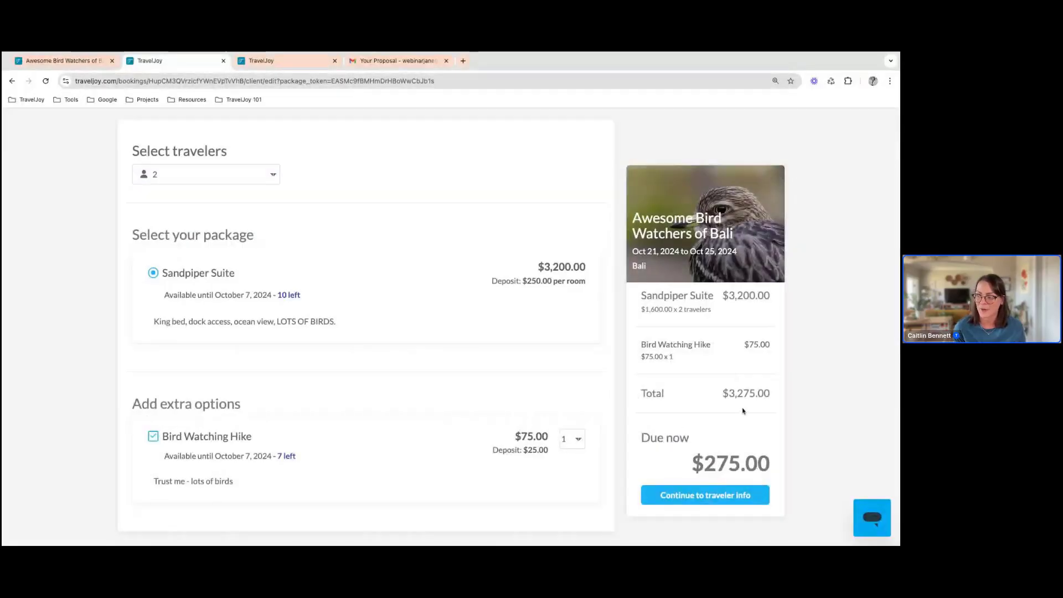
left_click(740, 495)
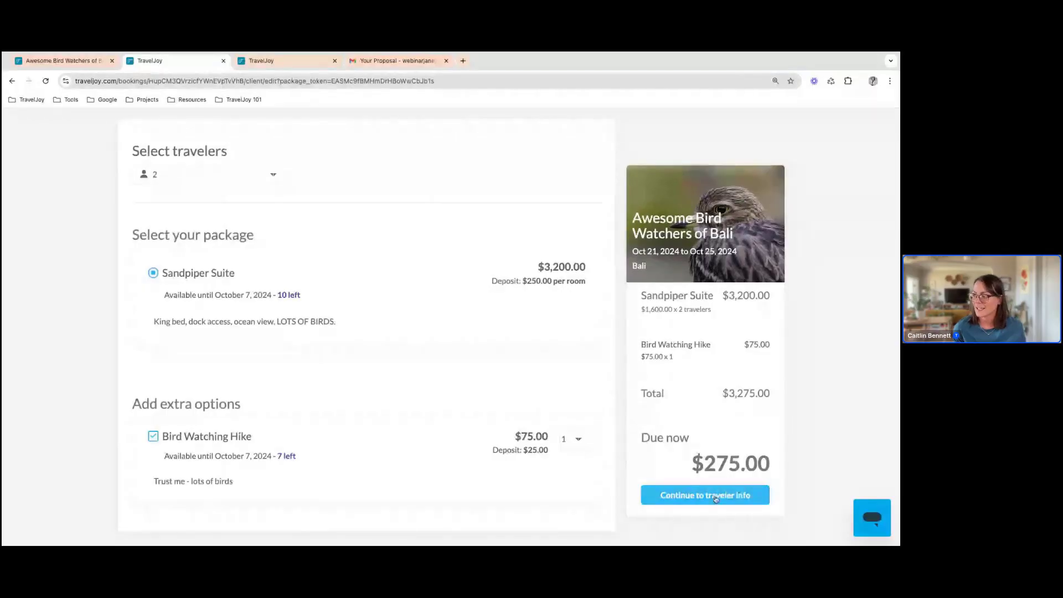
left_click(275, 181)
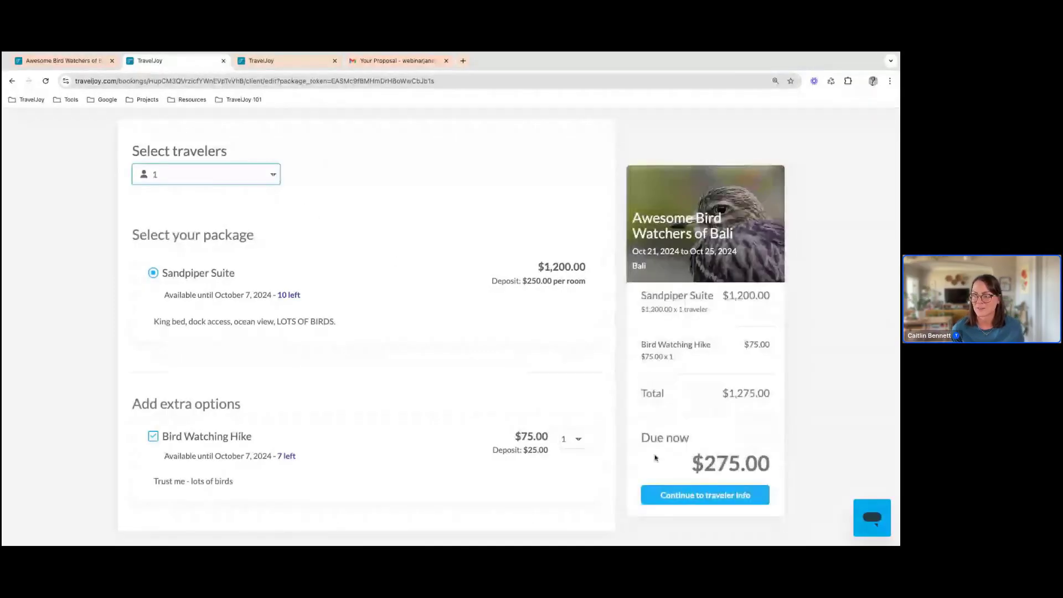
left_click(725, 504)
Enter the primary traveler's first name, last name and primary email address in the contact information
left_click(288, 339)
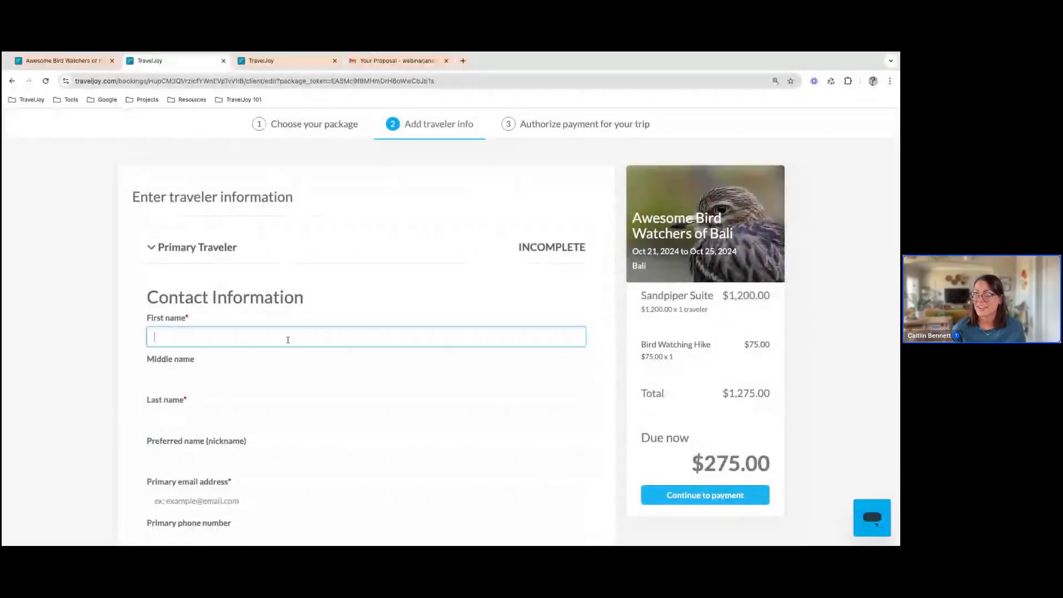
scroll(288, 340, "down", 2)
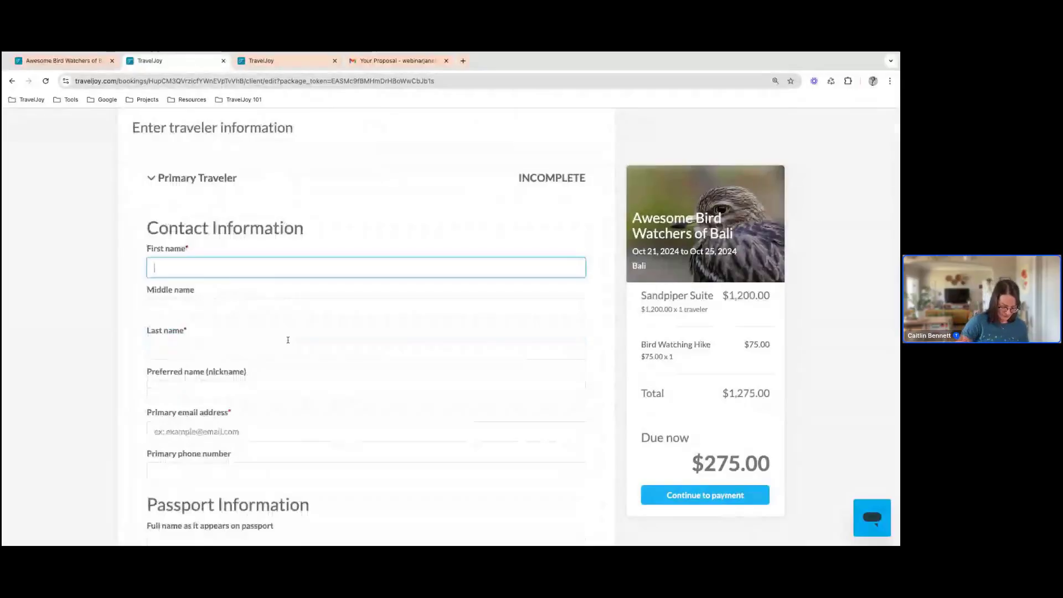
type("Caitlin")
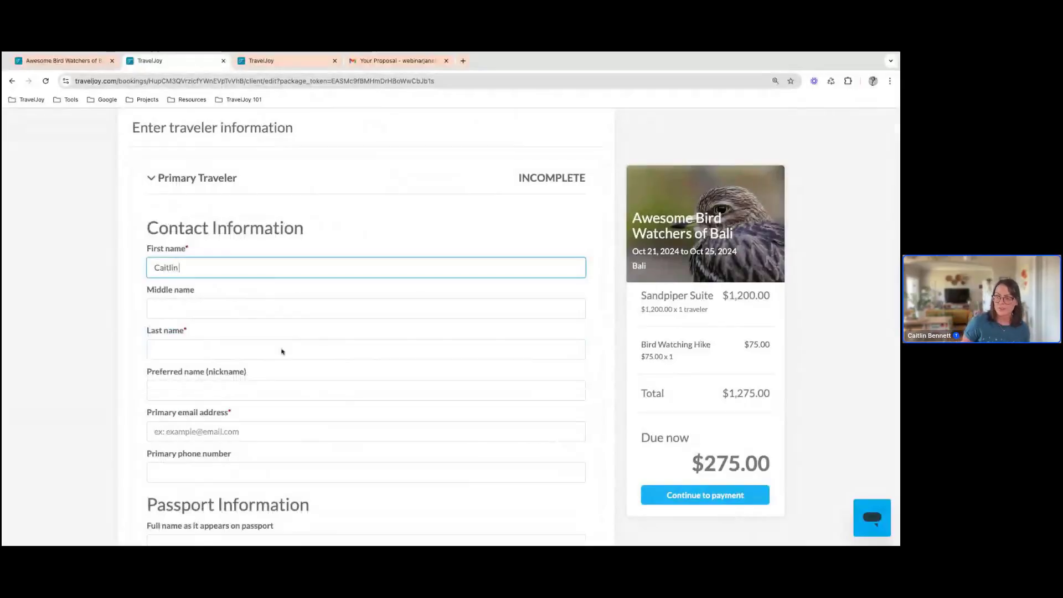
left_click(250, 354)
type("B")
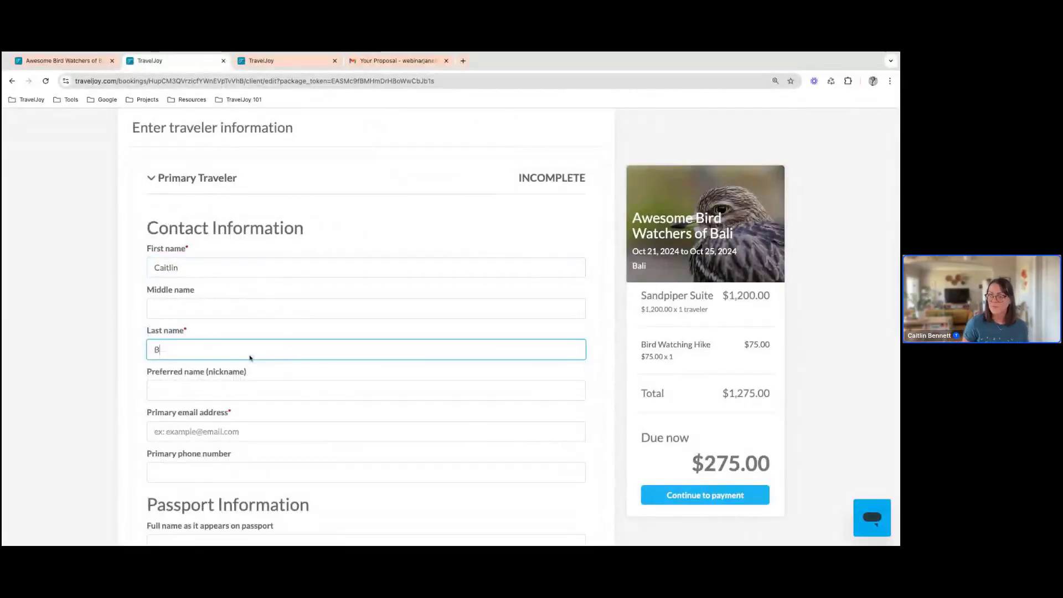
left_click(239, 429)
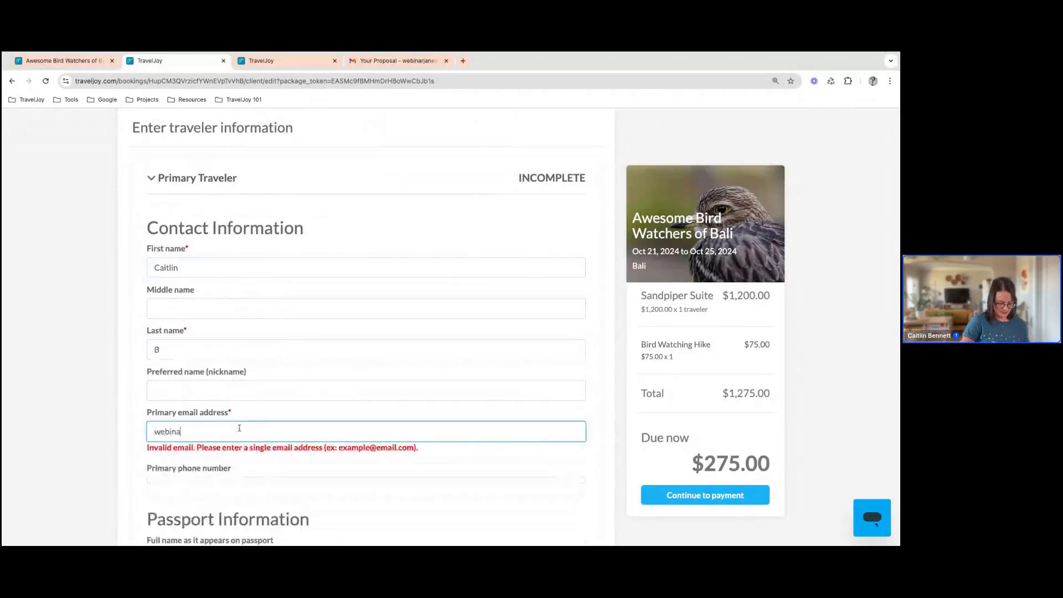
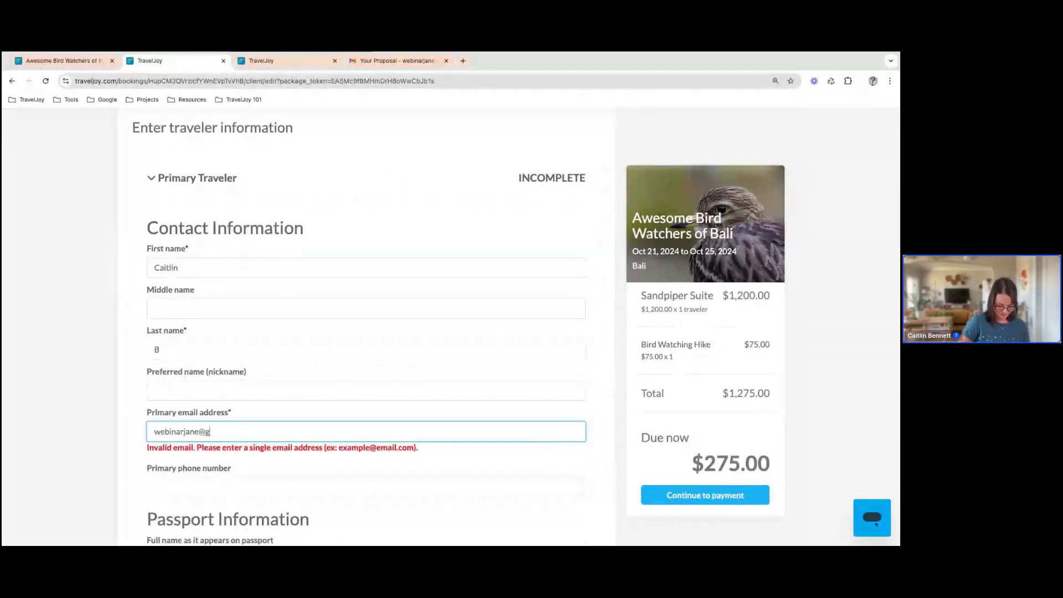
Look over the optional passport and emergency contact fields and continue to the payment authorization
scroll(228, 438, "down", 3)
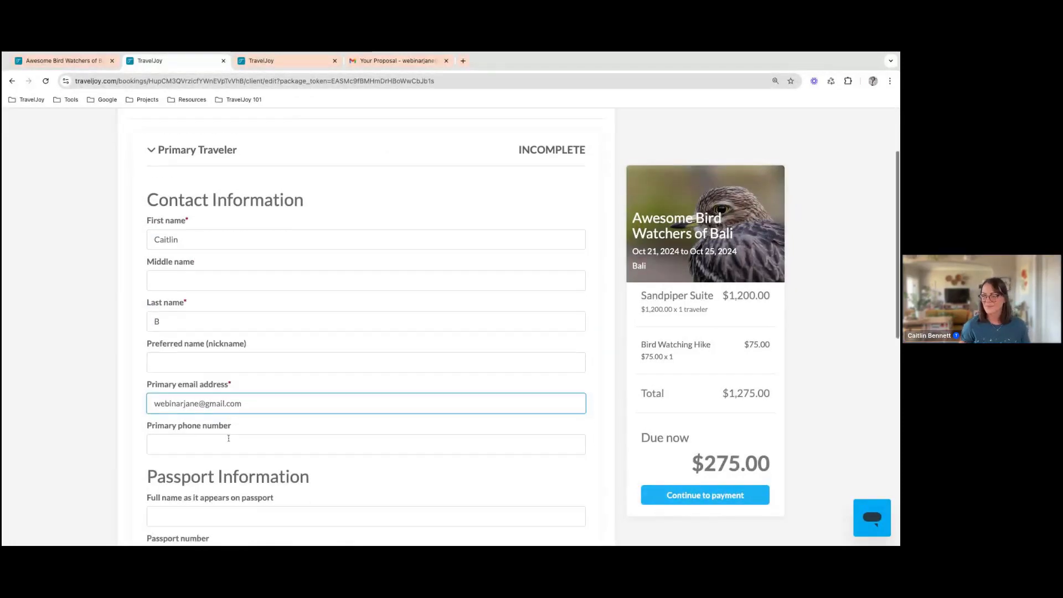
scroll(228, 438, "down", 7)
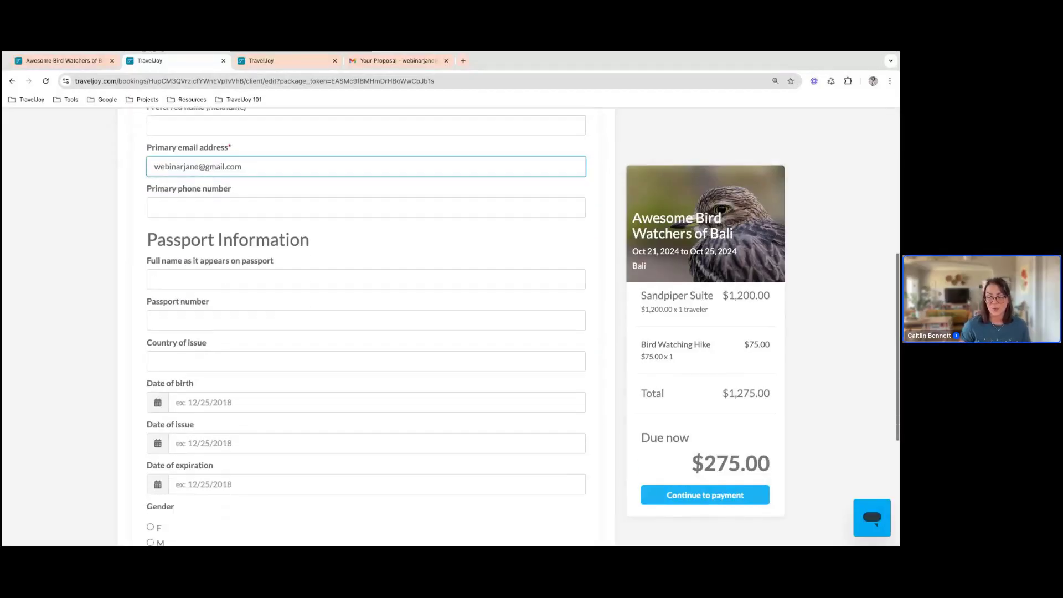
scroll(366, 327, "down", 3)
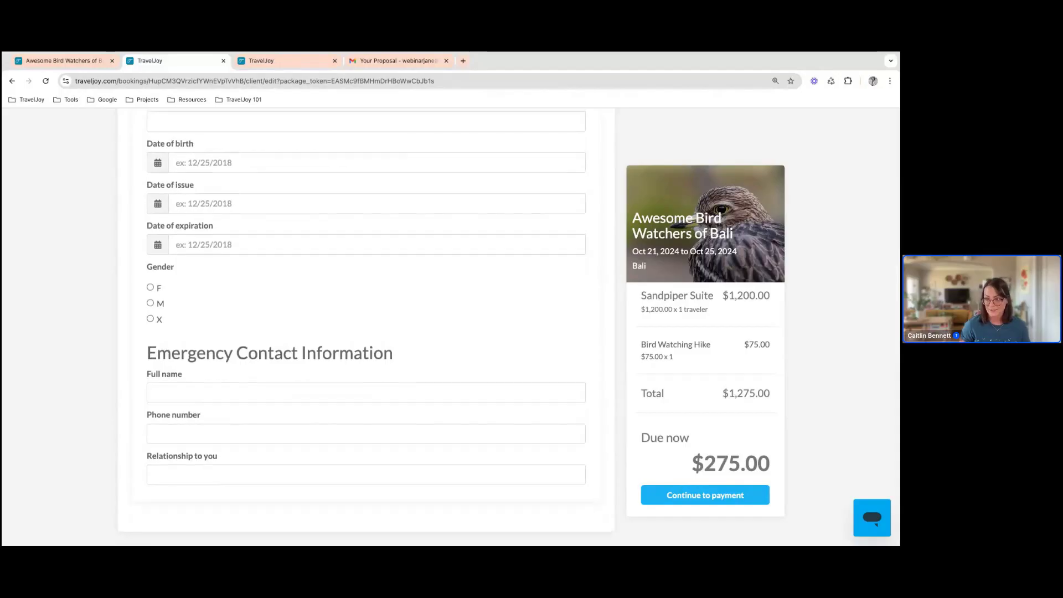
scroll(366, 327, "up", 6)
scroll(834, 477, "up", 5)
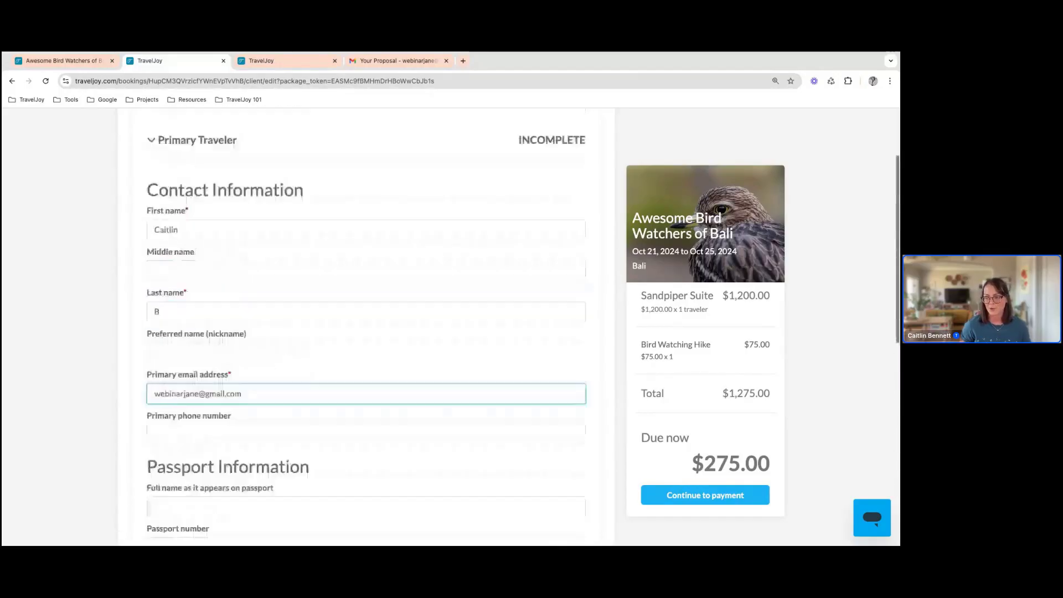
left_click(749, 500)
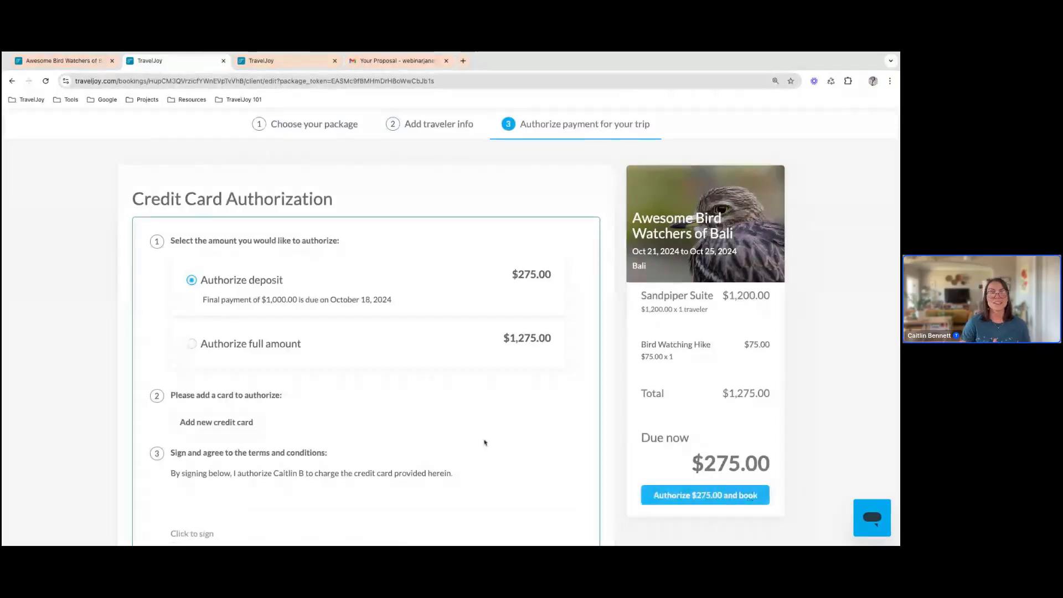
Add a new credit card for the authorization, entering the card number and the cardholder's name
scroll(474, 391, "down", 1)
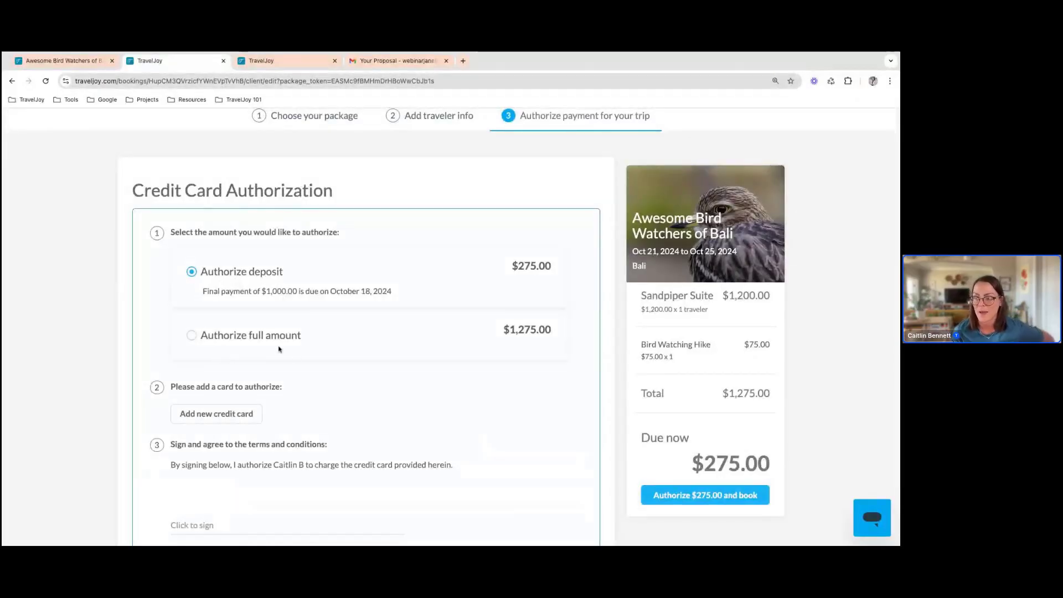
scroll(279, 349, "down", 1)
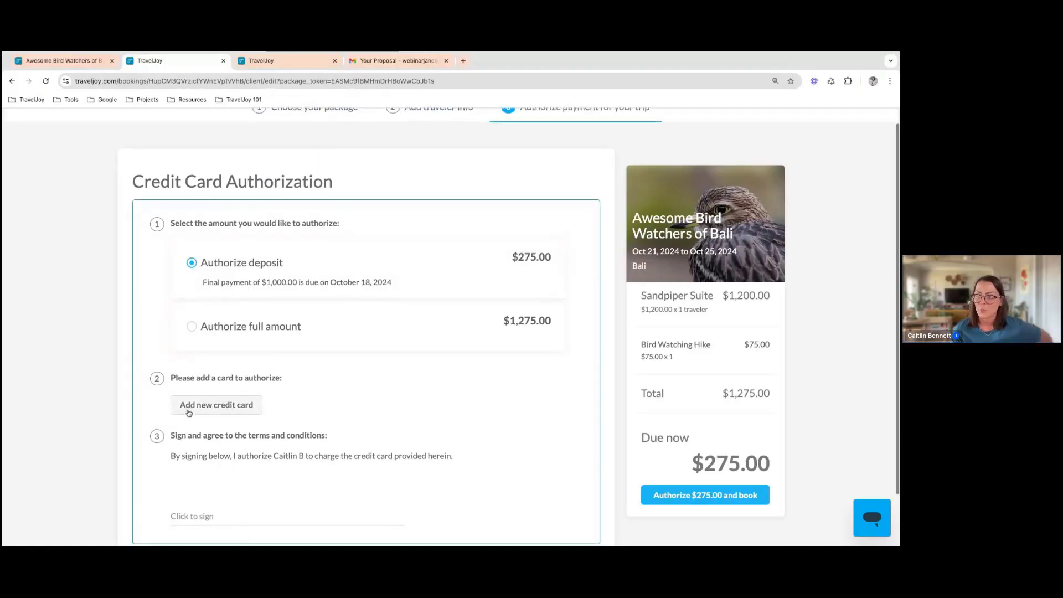
left_click(188, 410)
left_click(397, 348)
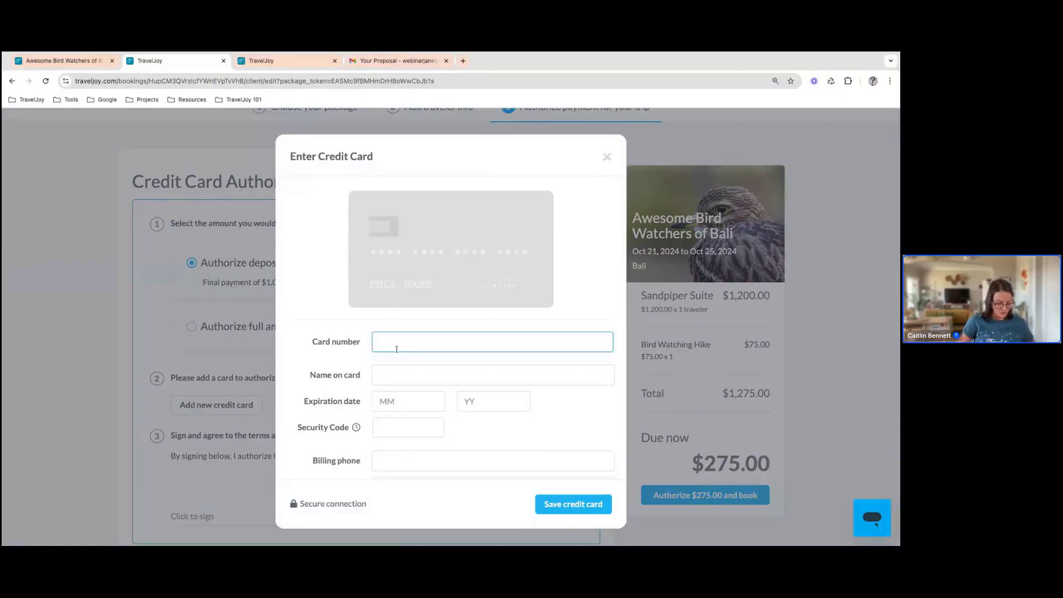
type("4242 424")
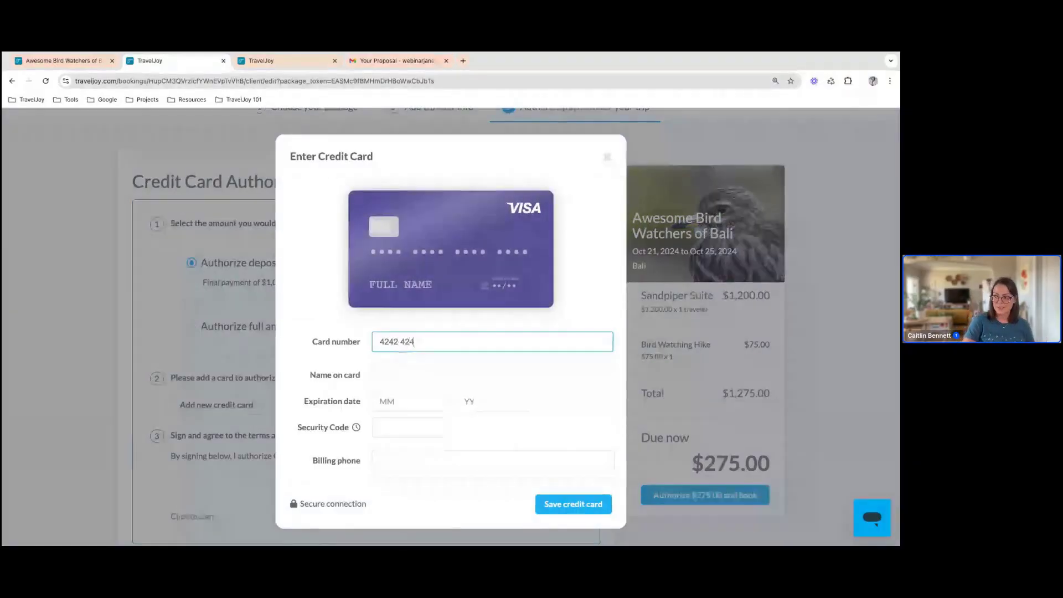
type("2 4242 4")
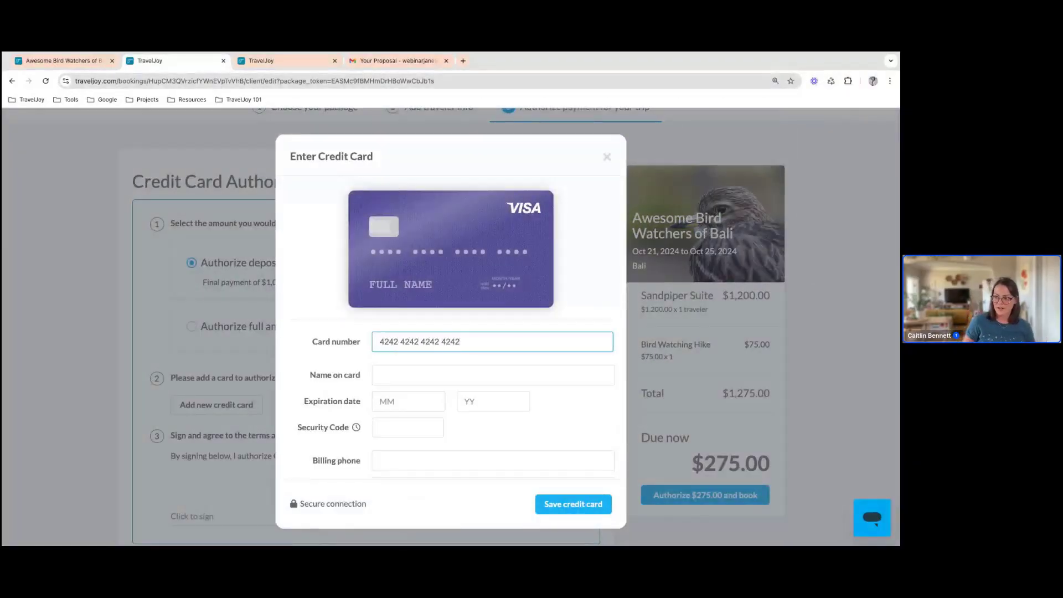
left_click(402, 372)
type("Caitlin B")
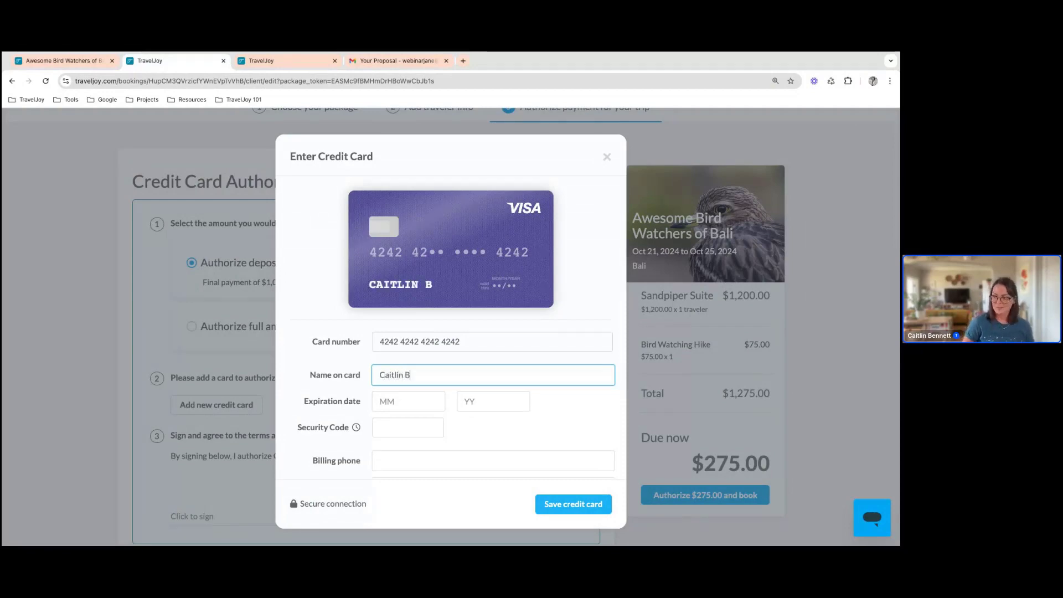
Fill in the credit card's expiration month, expiration year and security code
left_click(409, 399)
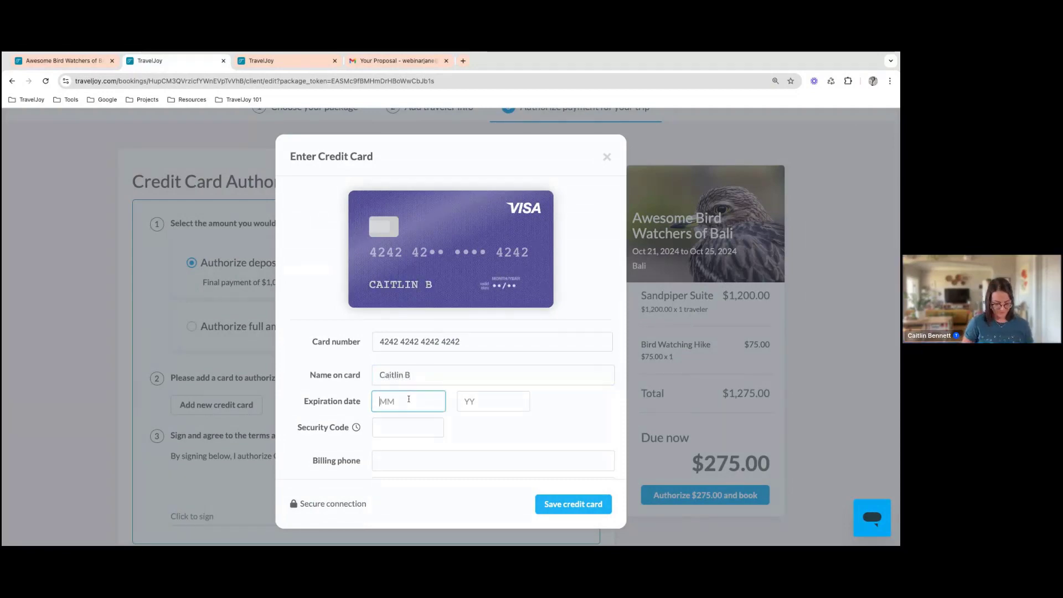
type("12")
left_click(481, 401)
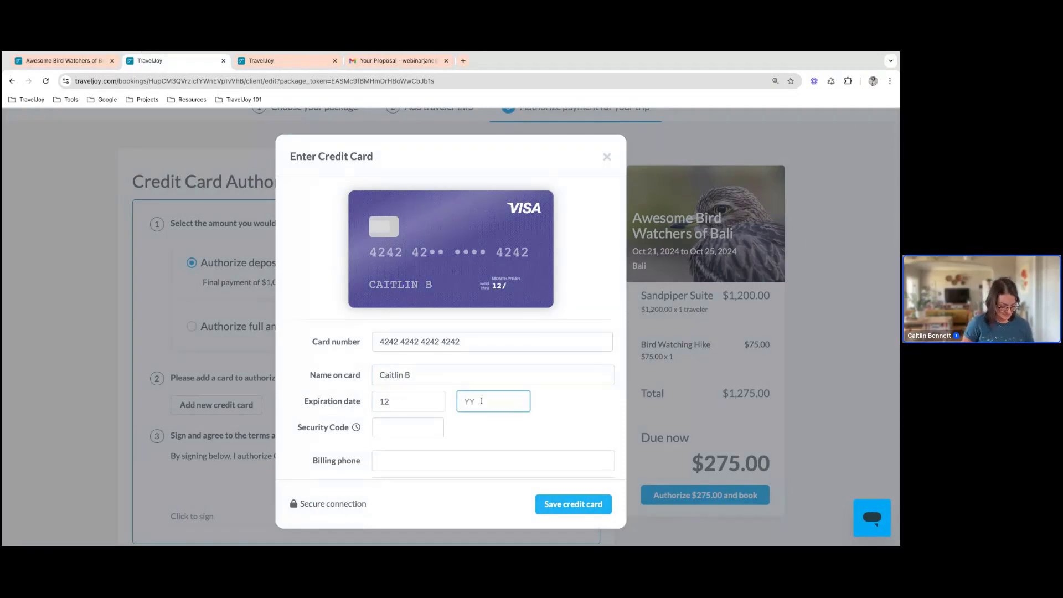
type("2")
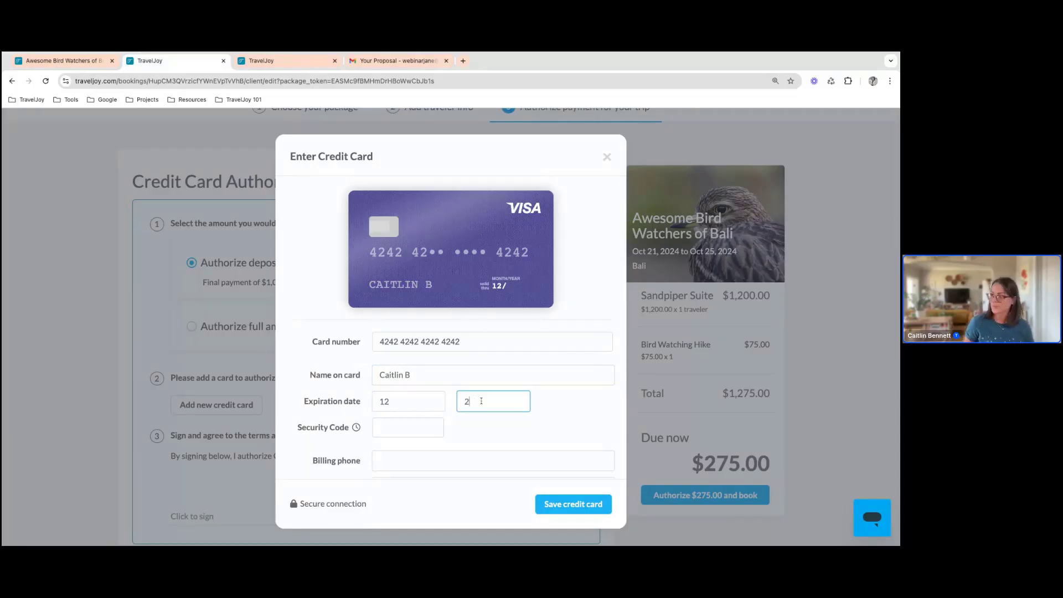
type("4")
left_click(426, 427)
type("123")
Enter the billing phone number and the street line of the card's billing address
scroll(426, 429, "down", 1)
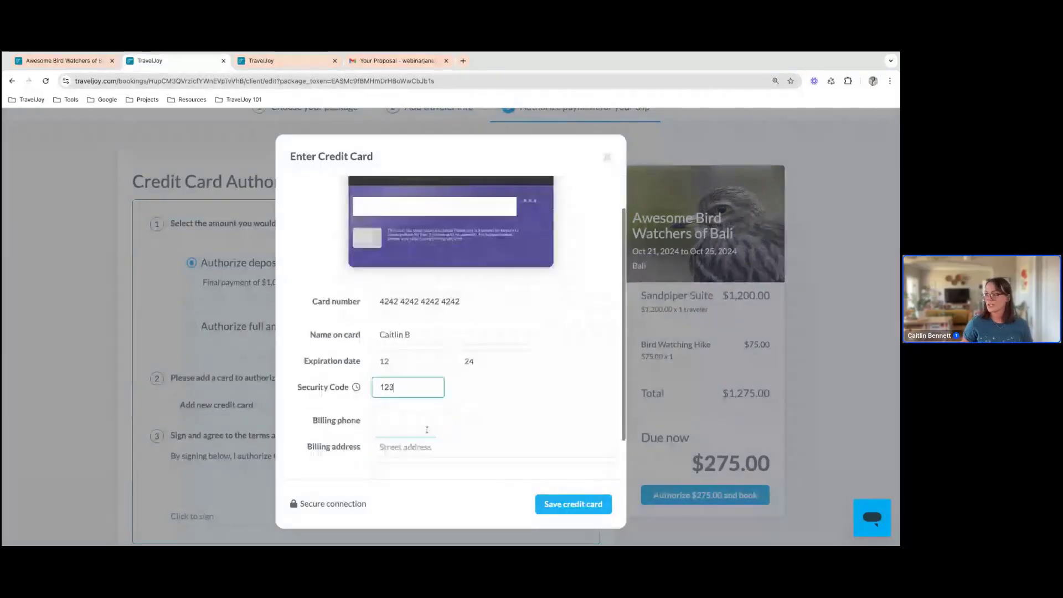
left_click(420, 419)
type("1234567")
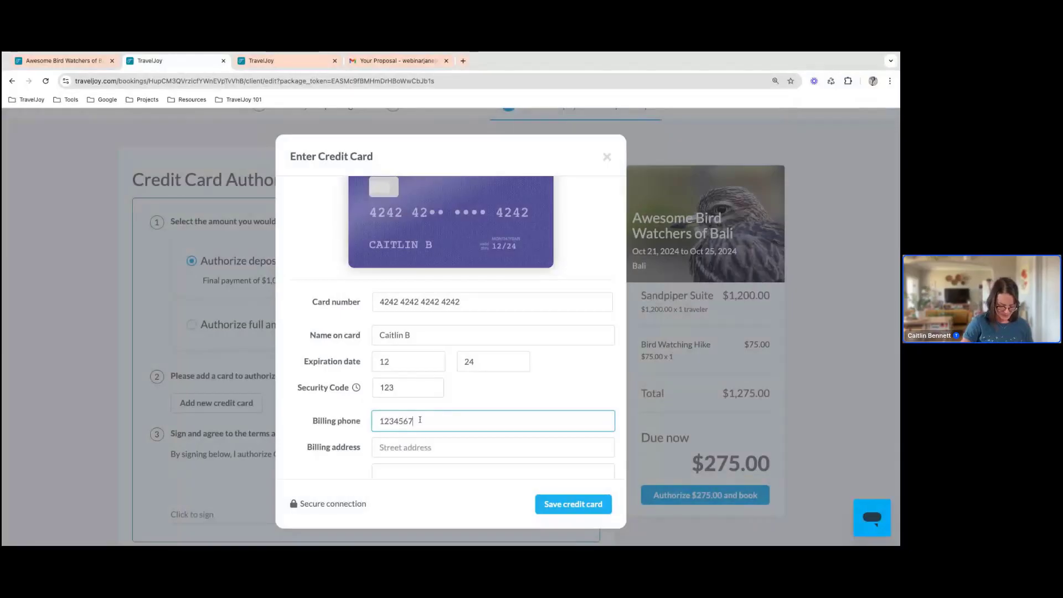
type("891")
left_click(408, 442)
scroll(413, 410, "down", 1)
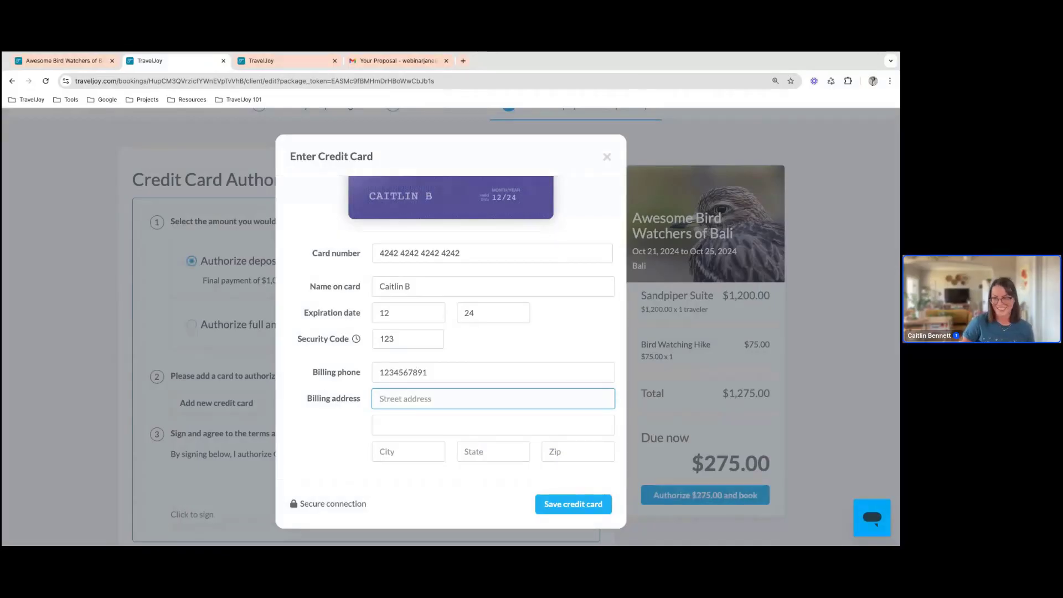
type("123")
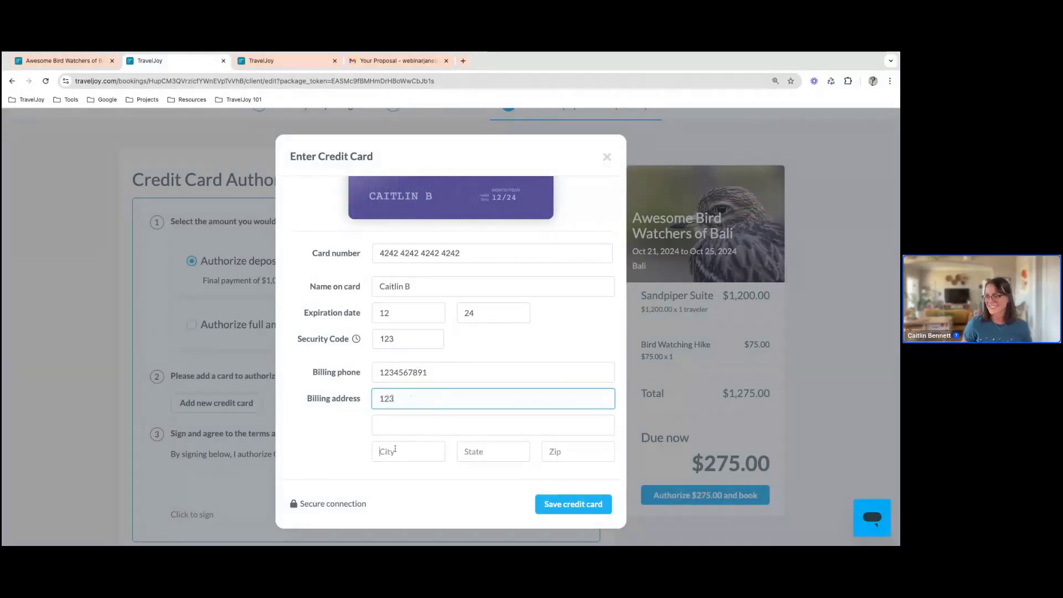
Complete the billing address with city, state and zip code, and save the credit card
left_click(394, 450)
type("mAINE")
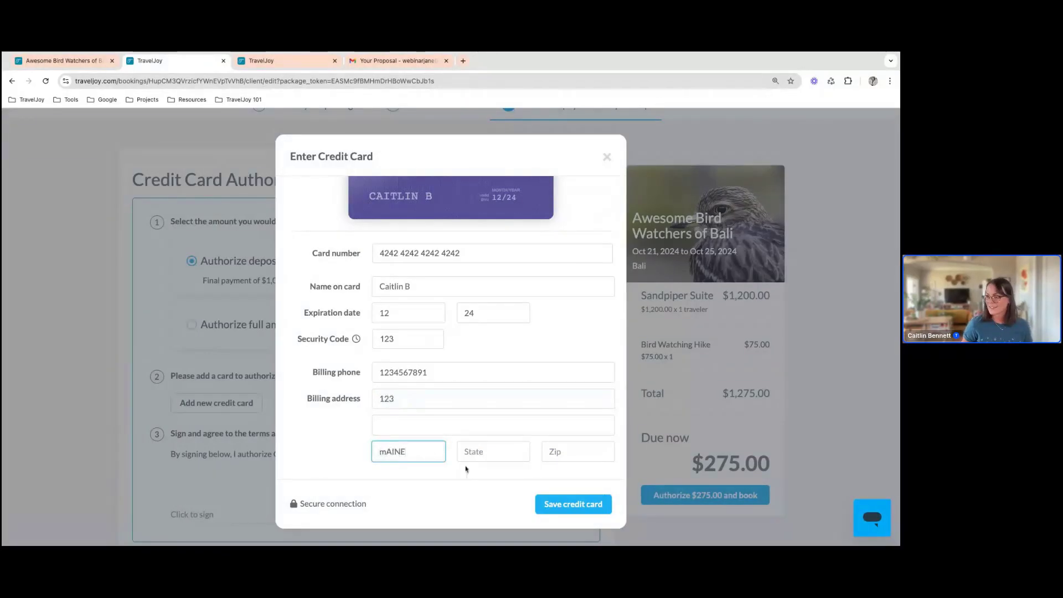
left_click(468, 452)
type("Maine")
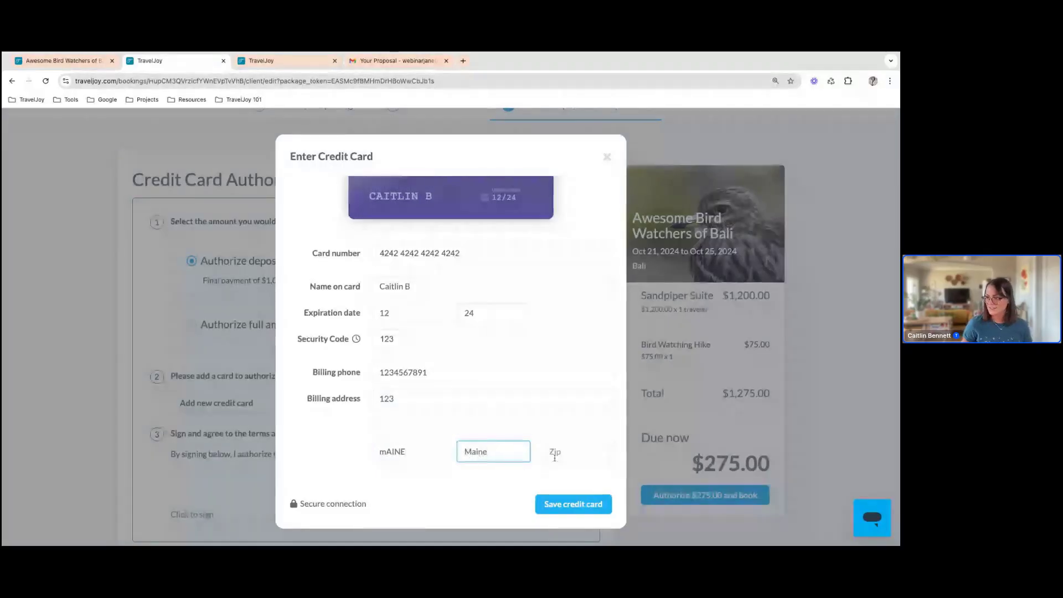
left_click(554, 453)
type("1")
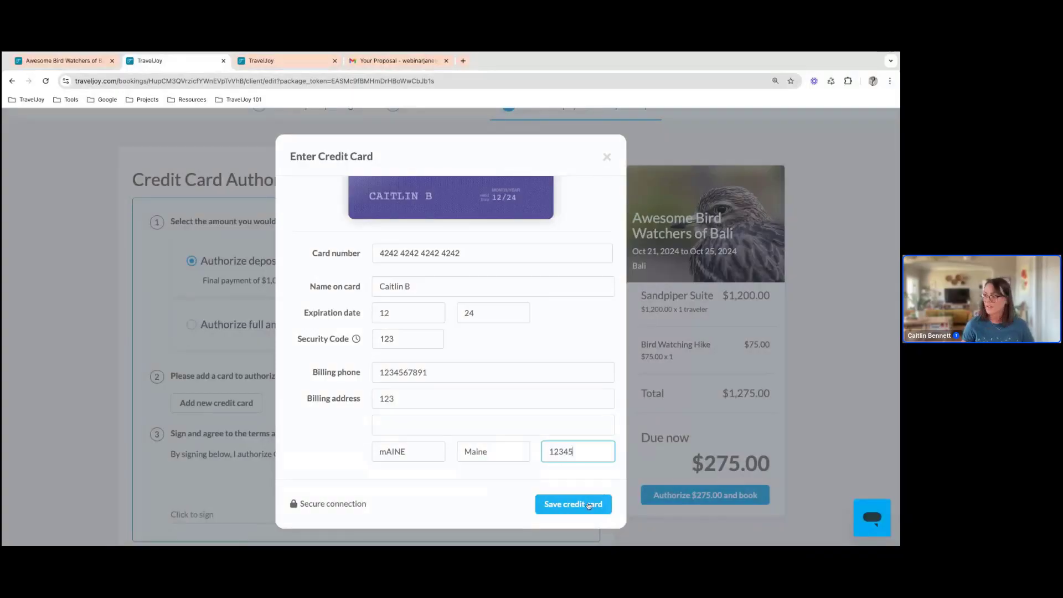
type("2345")
left_click(588, 504)
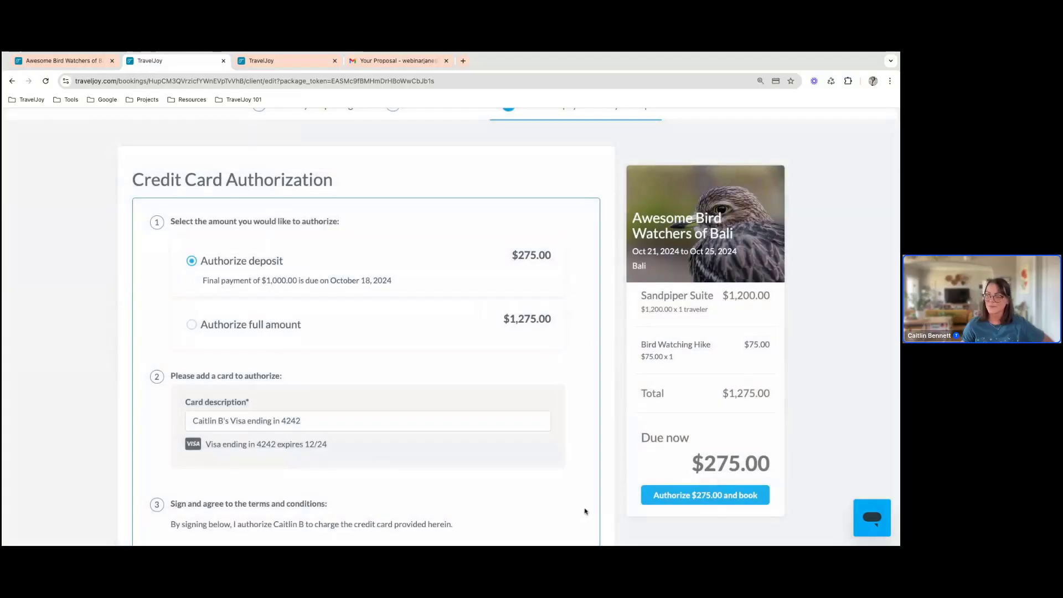
Sign the card authorization with the cardholder's typed name, and authorize the $275.00 deposit to book the trip
scroll(344, 454, "down", 3)
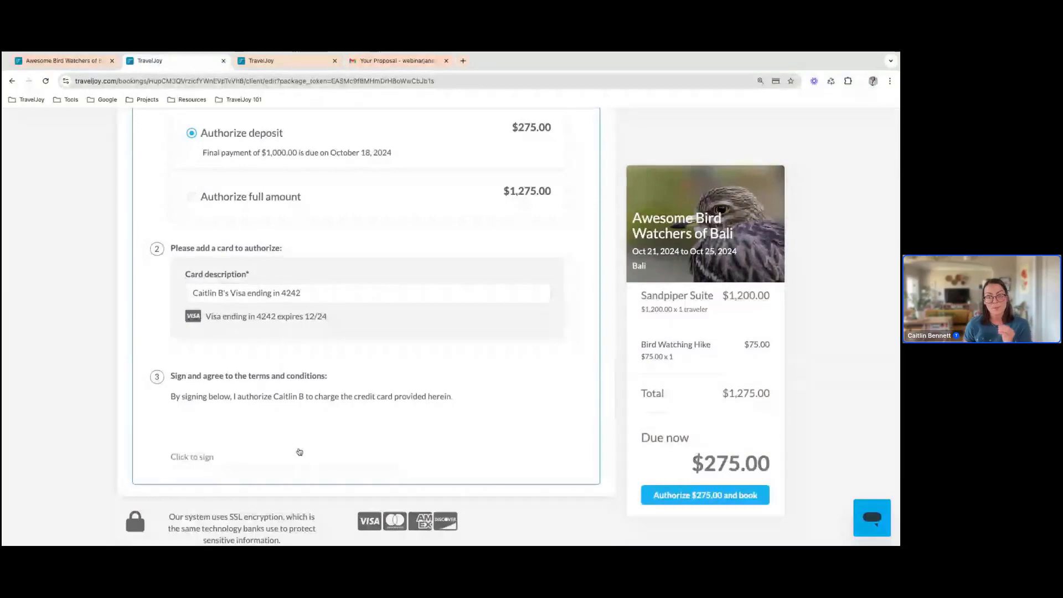
left_click(193, 457)
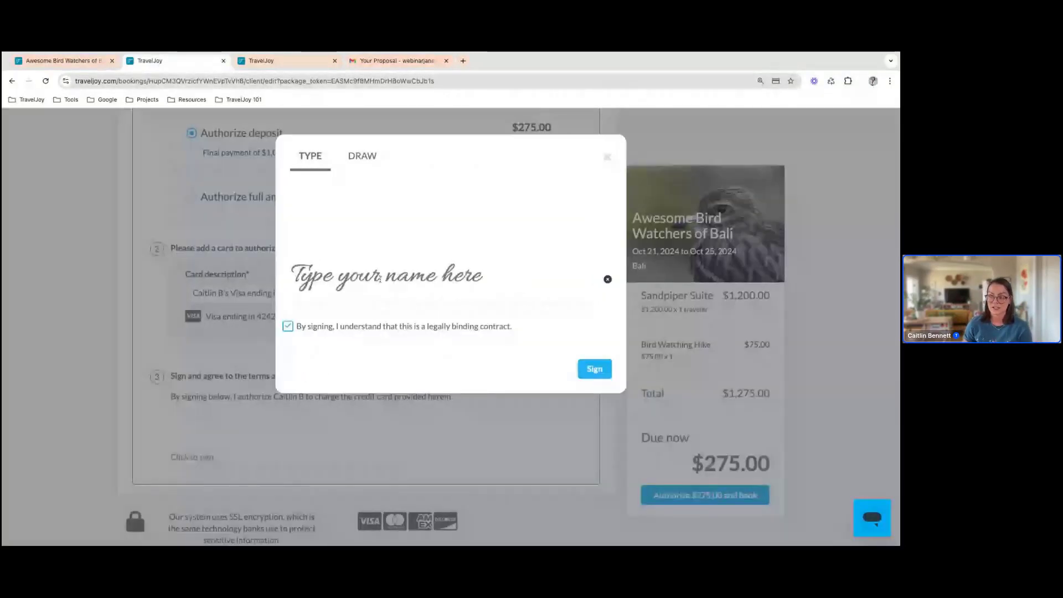
left_click(363, 164)
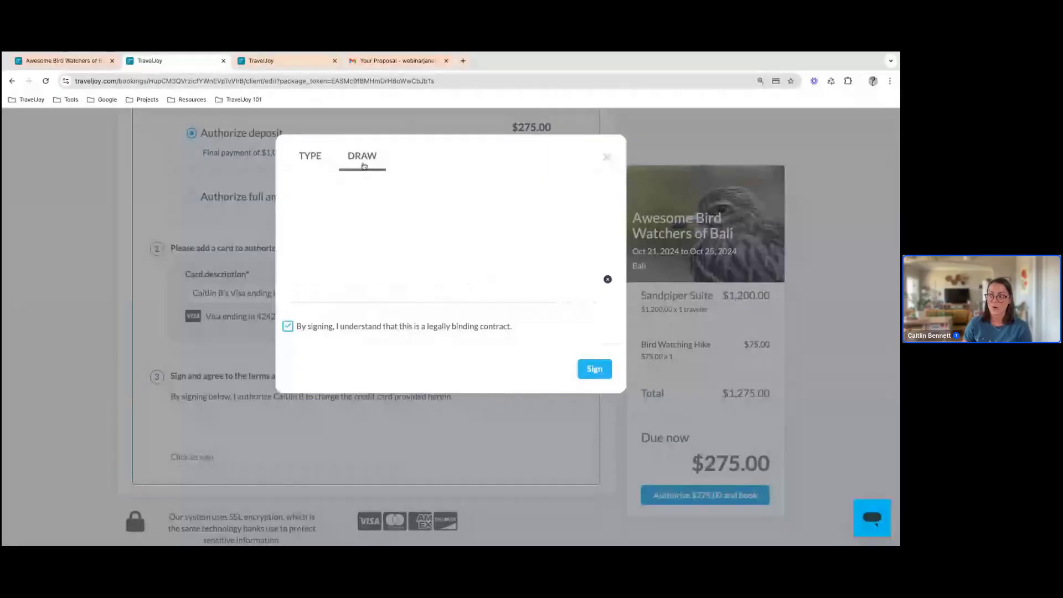
left_click(326, 163)
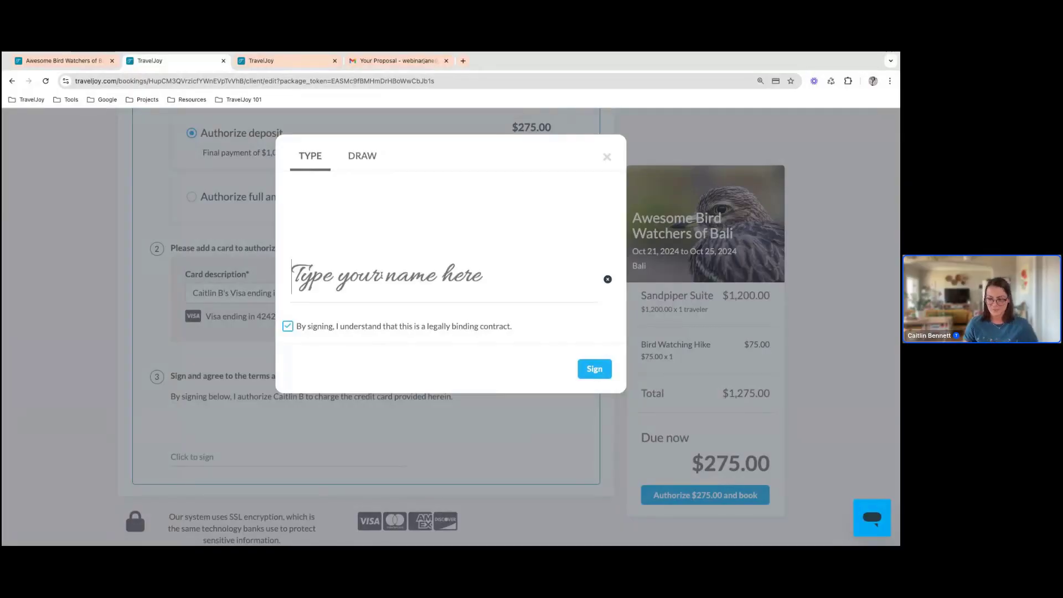
type("Caitlin")
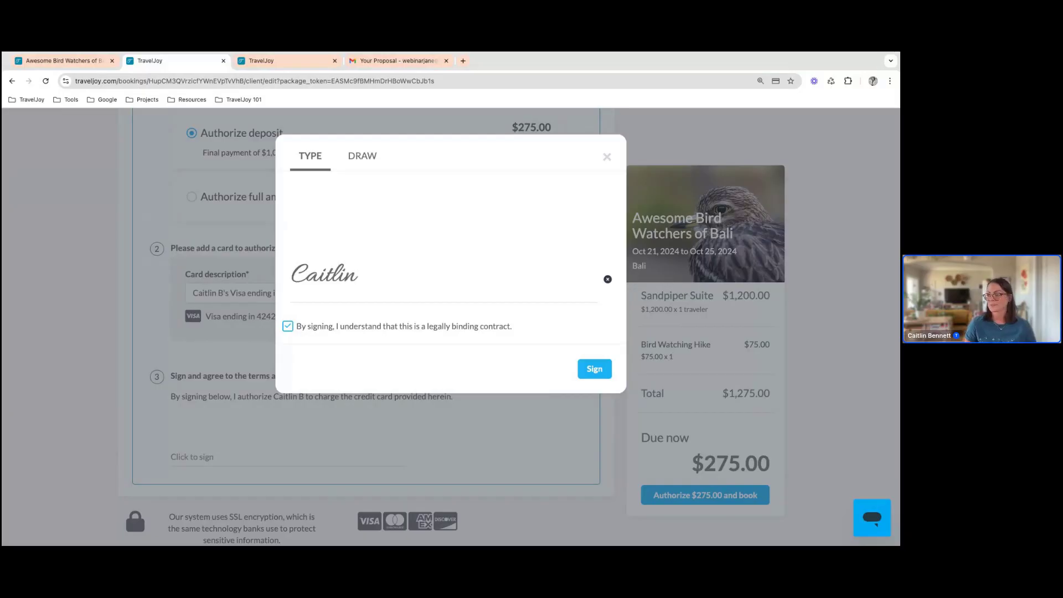
type(" B")
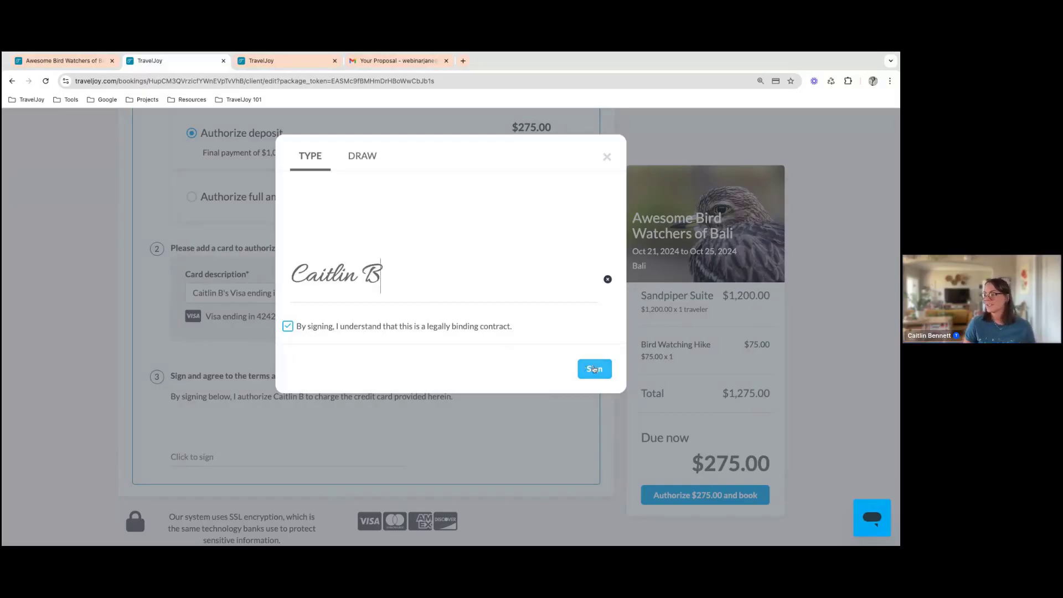
left_click(594, 369)
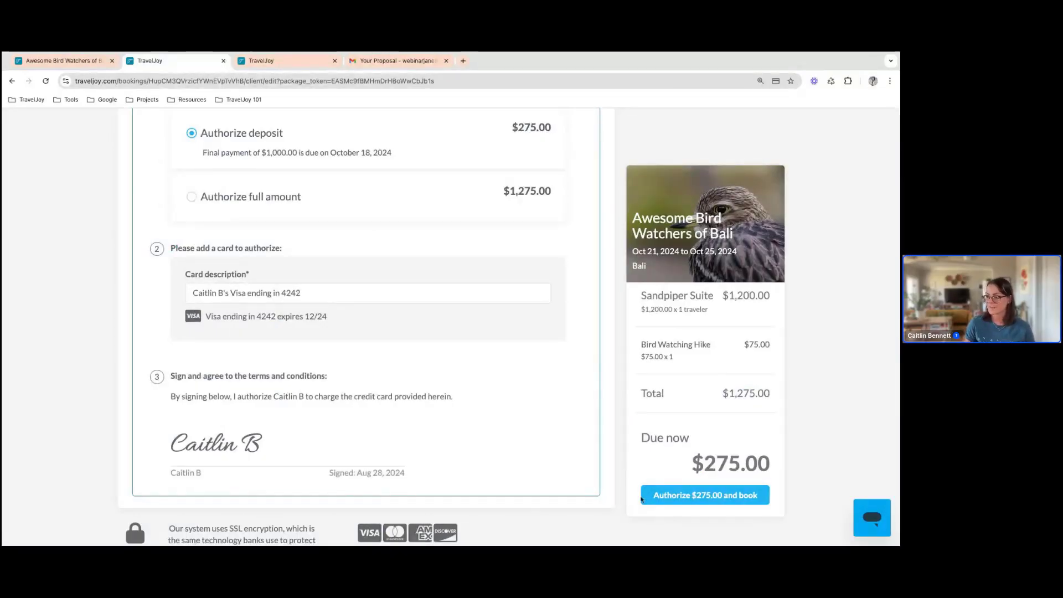
left_click(721, 497)
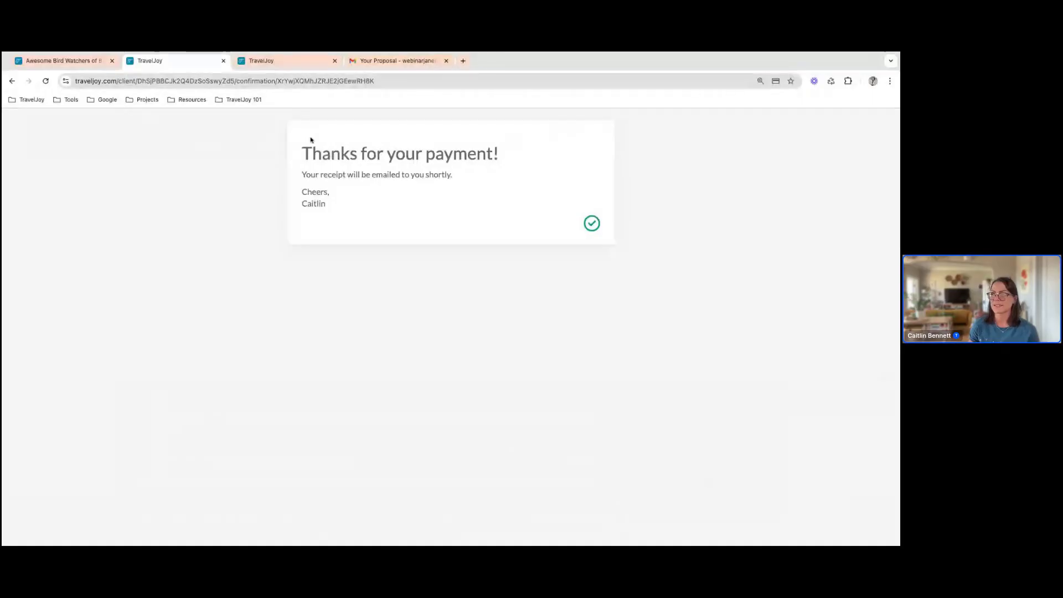
Close the payment confirmation and booking link dialog, and open the new traveler's trip from the group messages
left_click(224, 62)
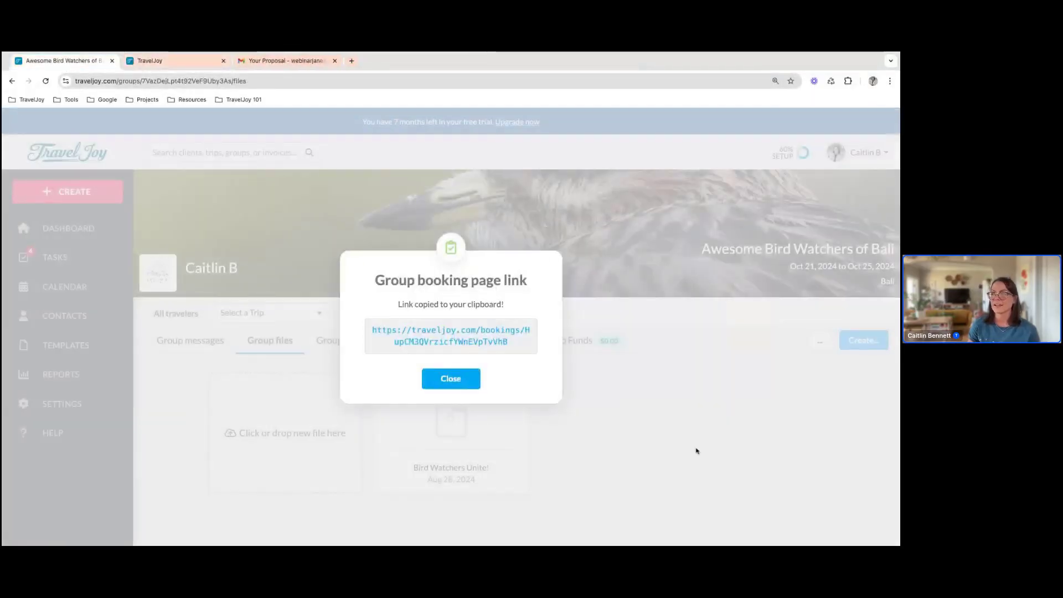
left_click(463, 386)
left_click(180, 348)
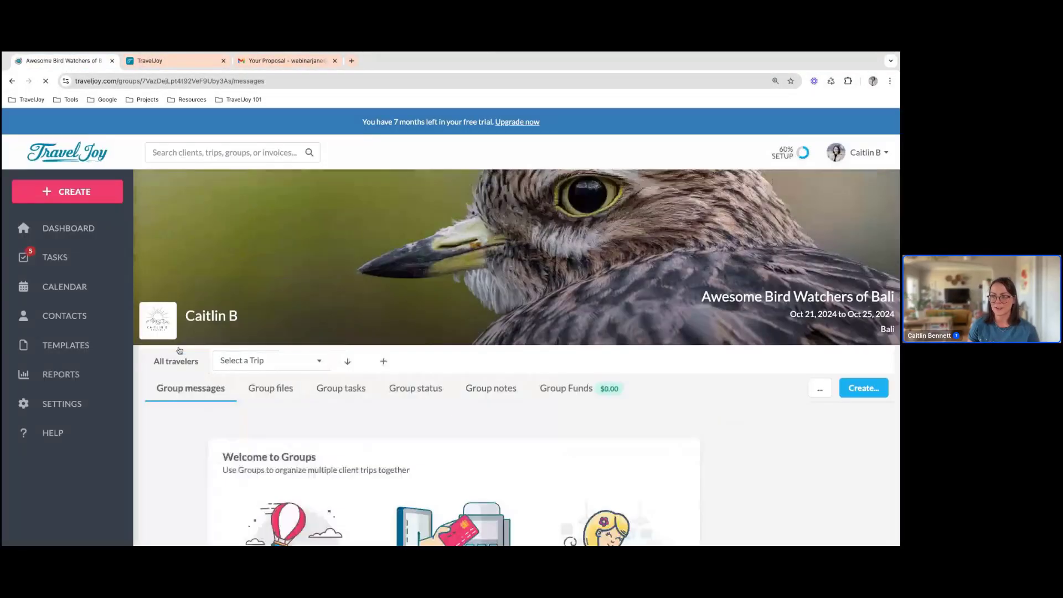
left_click(263, 363)
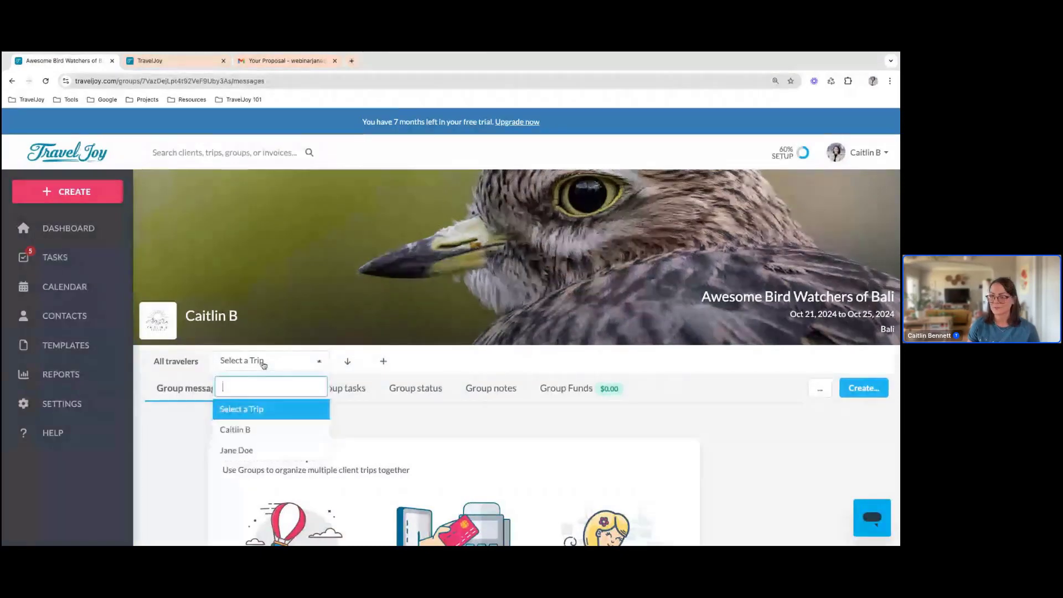
left_click(276, 437)
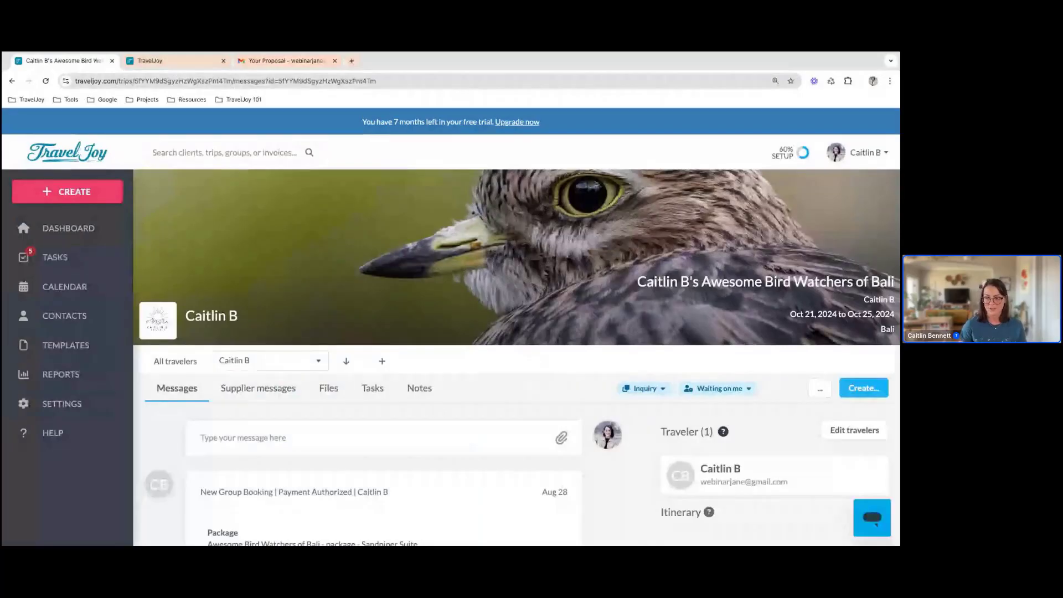
Review the new group booking message with its package details and attachments, and check the traveler's payment info
scroll(459, 355, "down", 5)
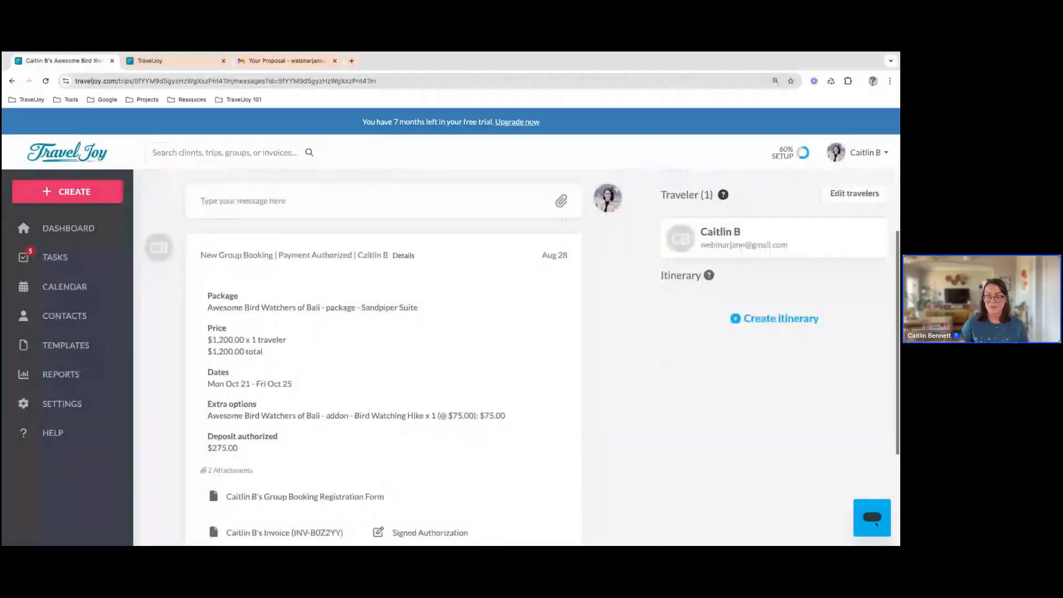
scroll(460, 355, "down", 1)
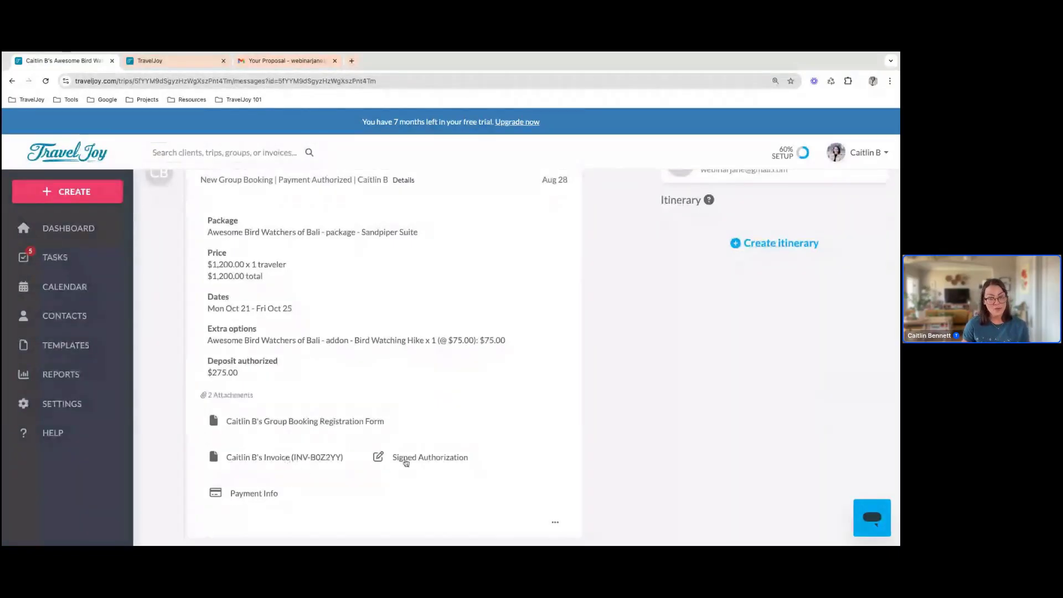
left_click(243, 494)
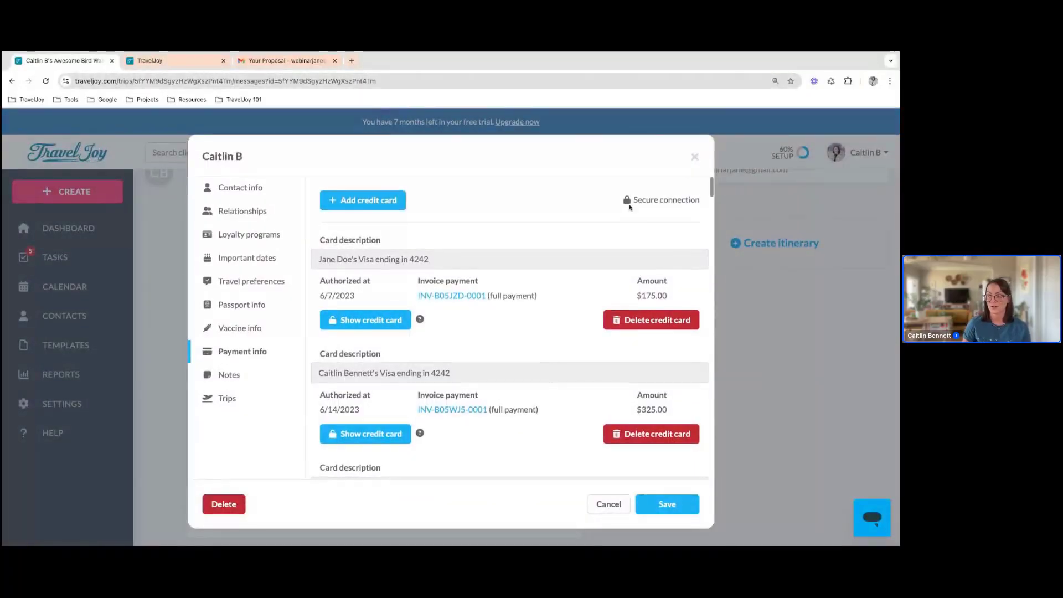
left_click(694, 158)
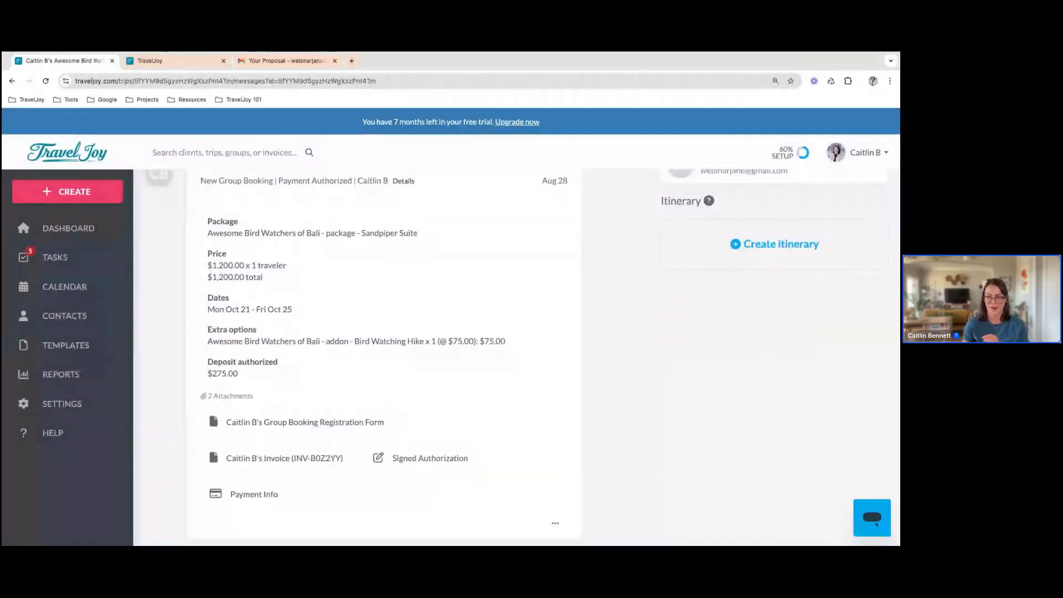
scroll(522, 356, "up", 3)
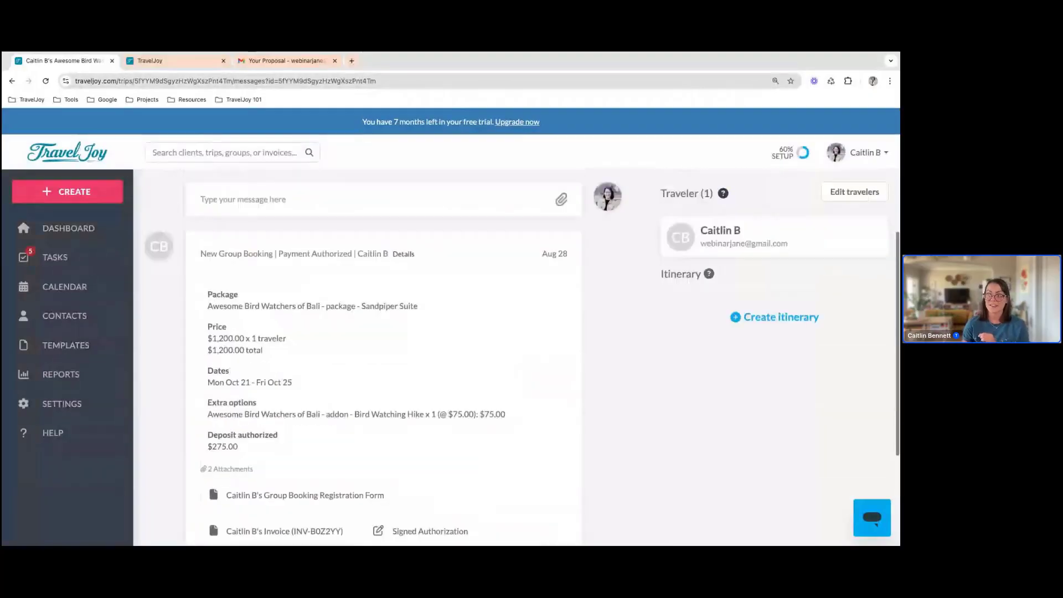
scroll(326, 385, "up", 4)
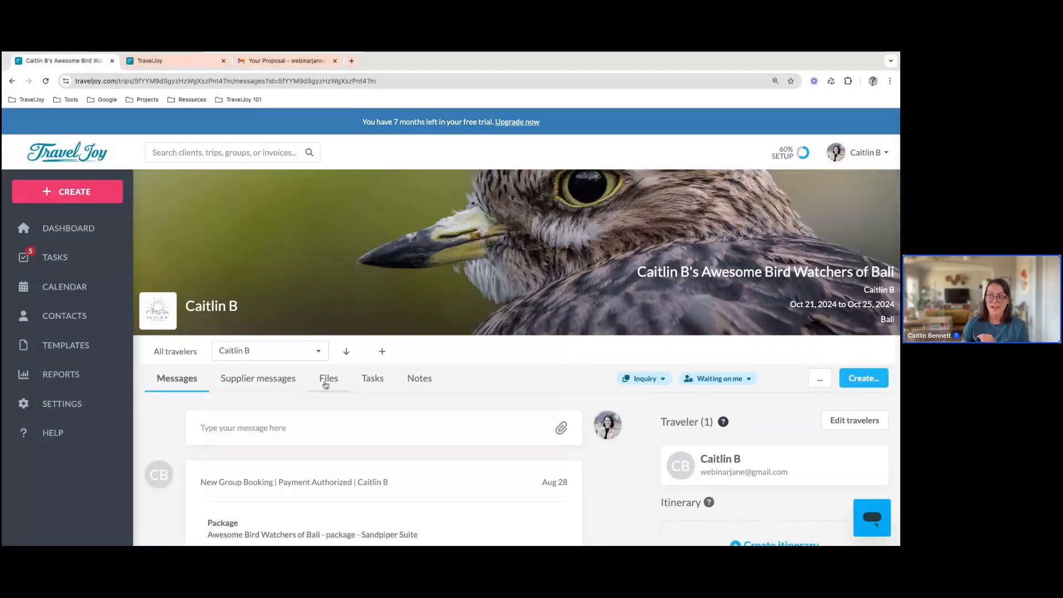
Check the files stored in the traveler's Bali group trip, and return to the dashboard
left_click(326, 382)
scroll(374, 421, "down", 2)
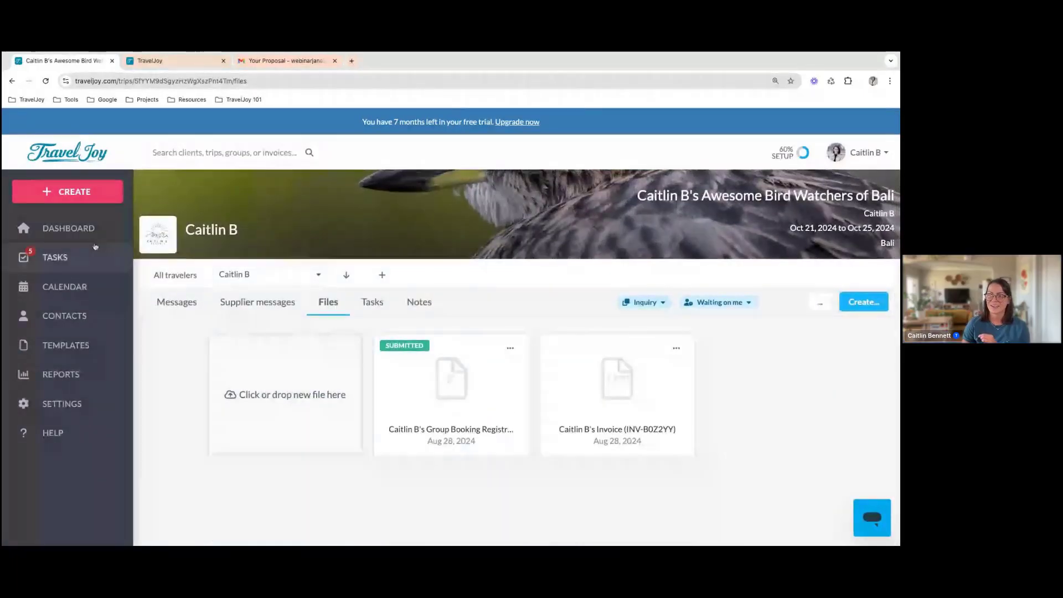
left_click(68, 232)
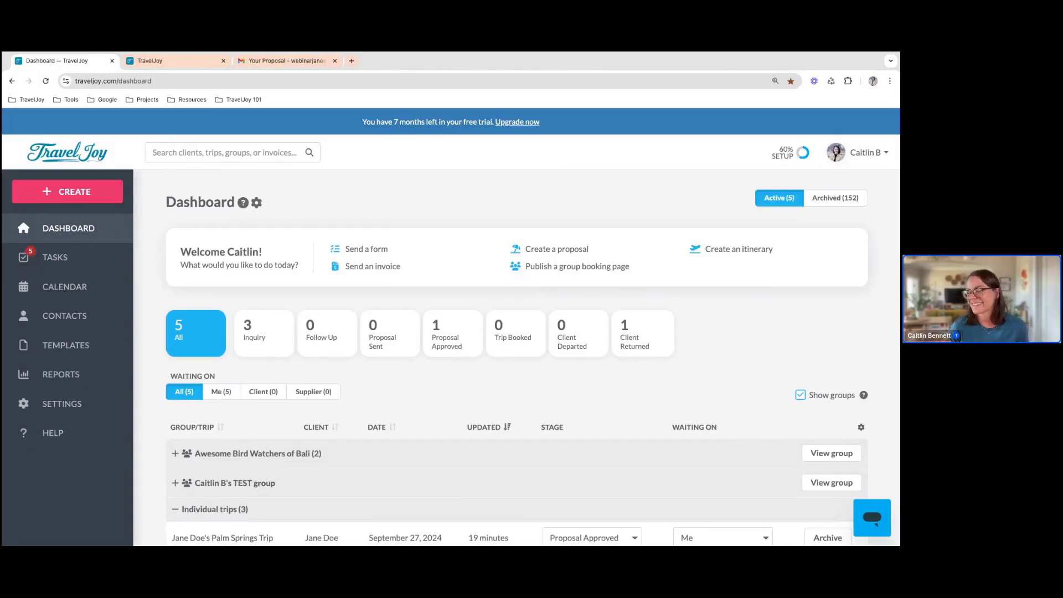
Open the individual Palm Springs trip and create a supplier invoice for it
scroll(259, 428, "down", 2)
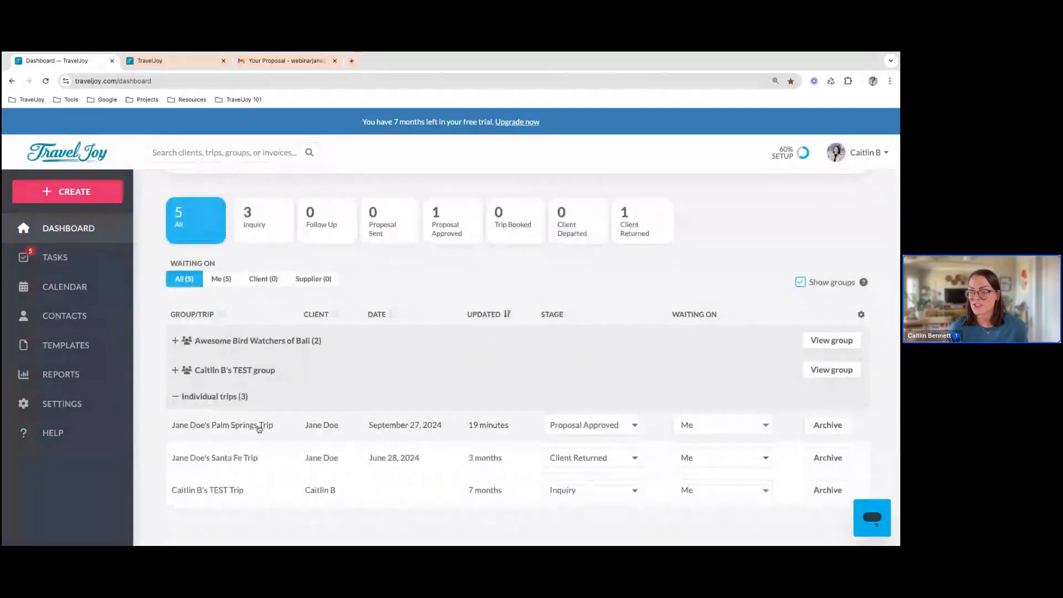
left_click(259, 427)
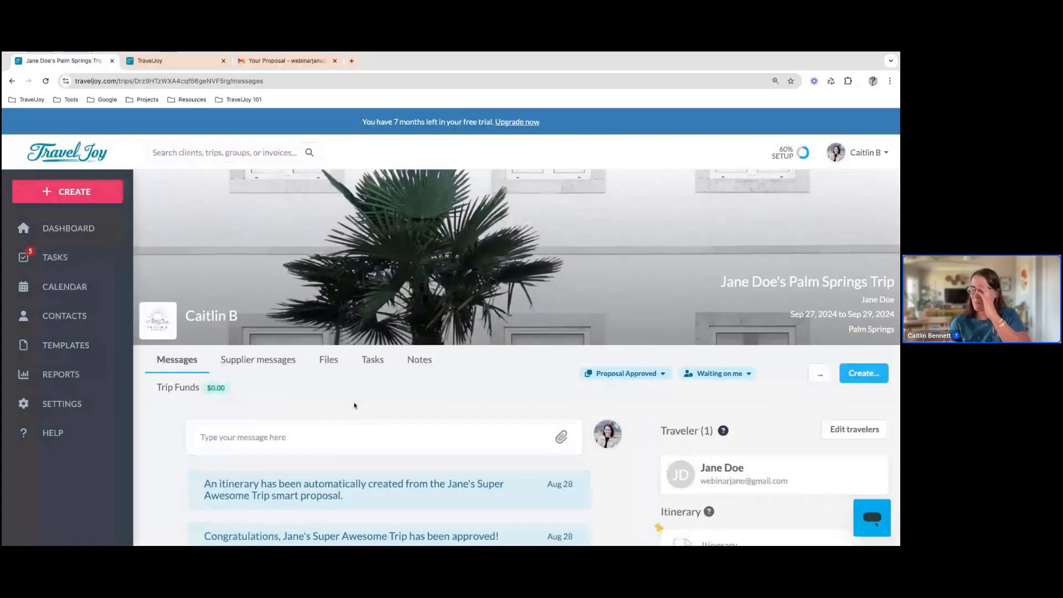
left_click(855, 380)
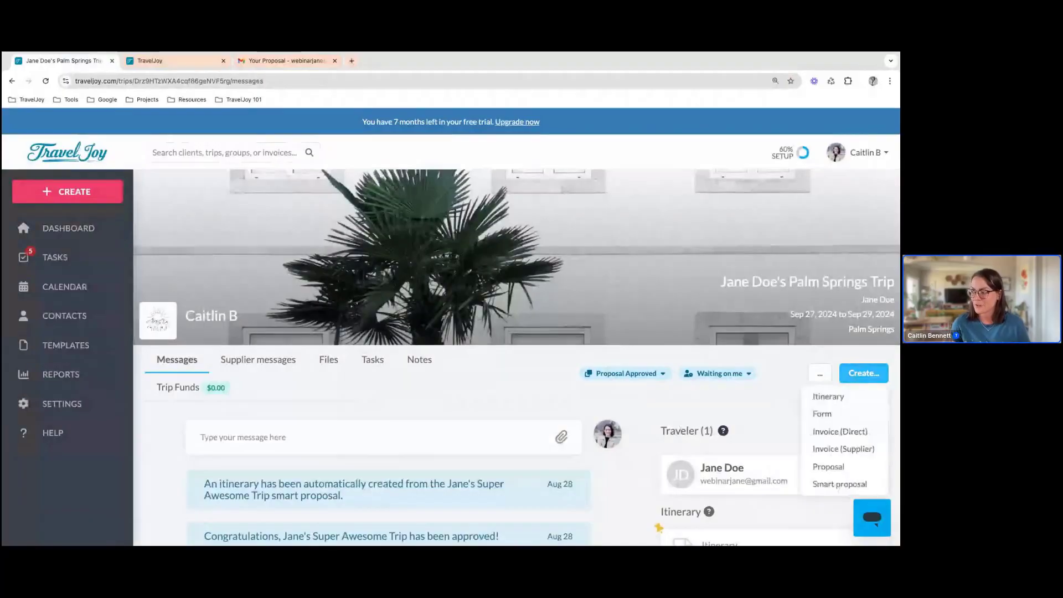
left_click(858, 452)
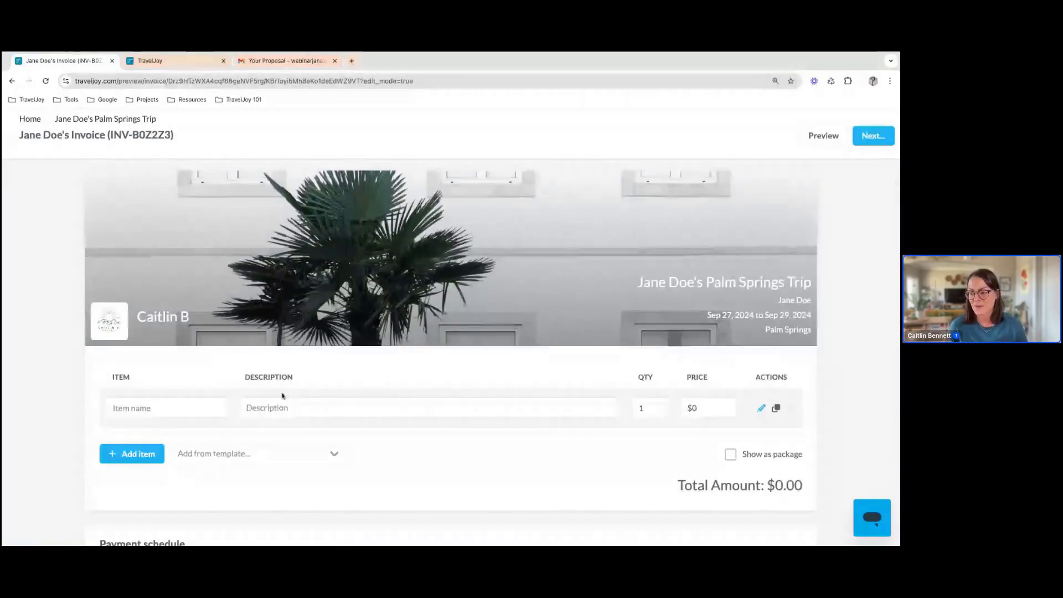
Look over the invoice's payment schedule and settings, and enter Hotel as the first line item at $450.00
scroll(457, 460, "down", 3)
scroll(457, 460, "down", 3)
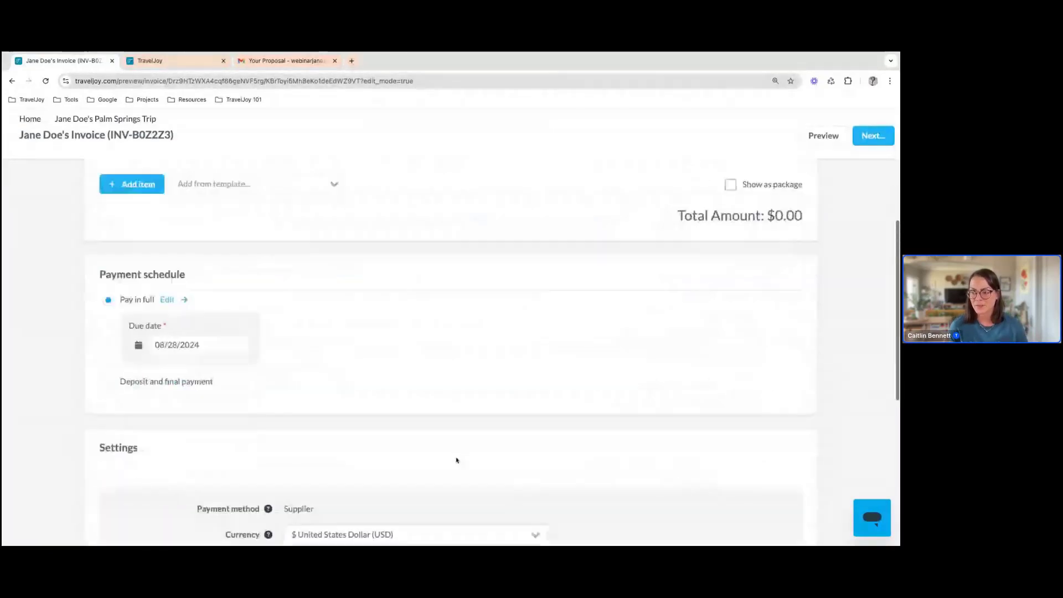
scroll(457, 460, "down", 2)
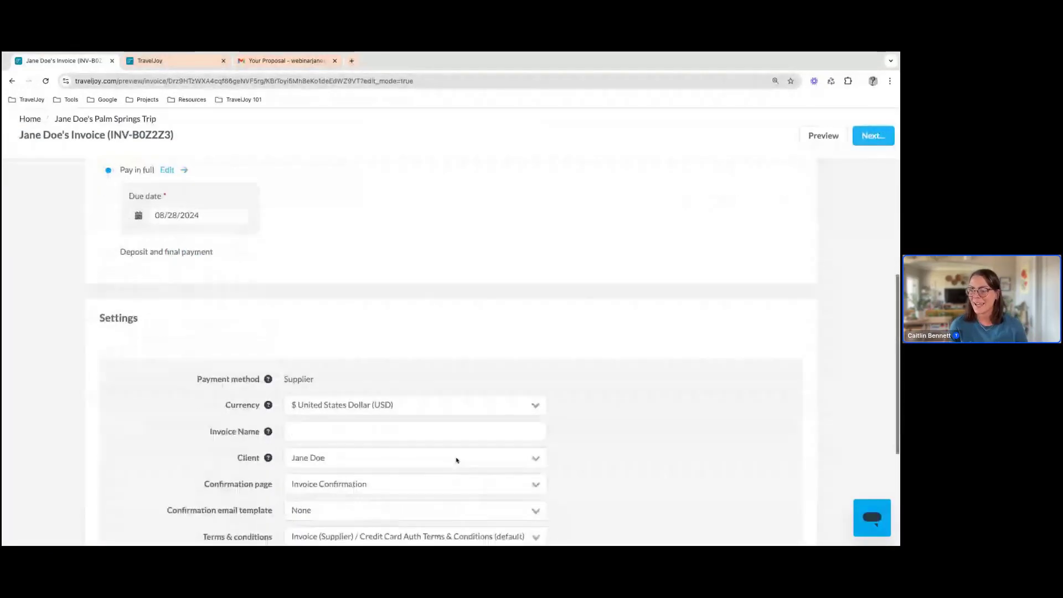
scroll(180, 342, "up", 8)
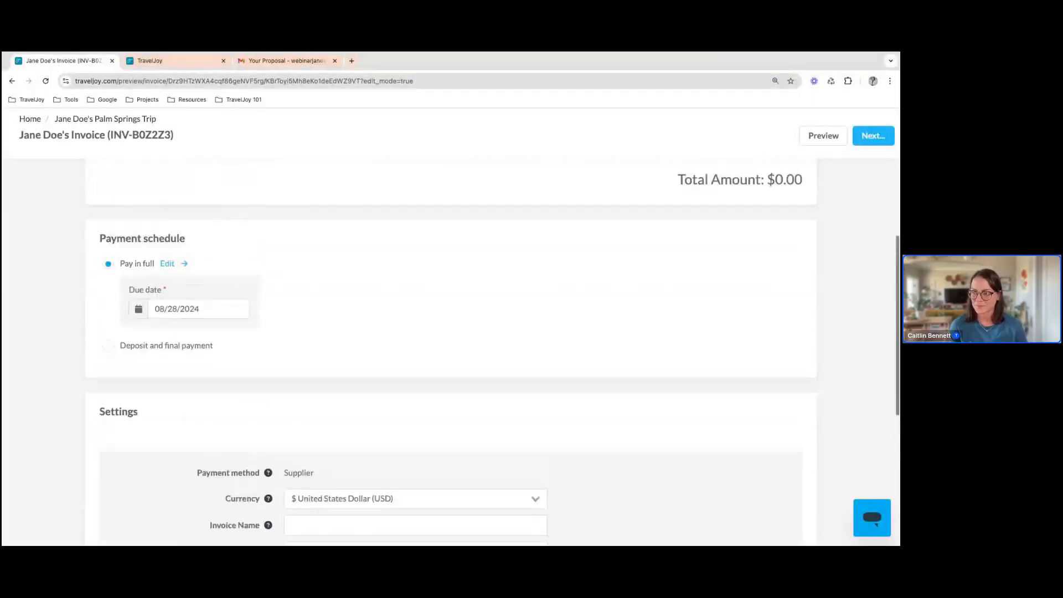
left_click(180, 342)
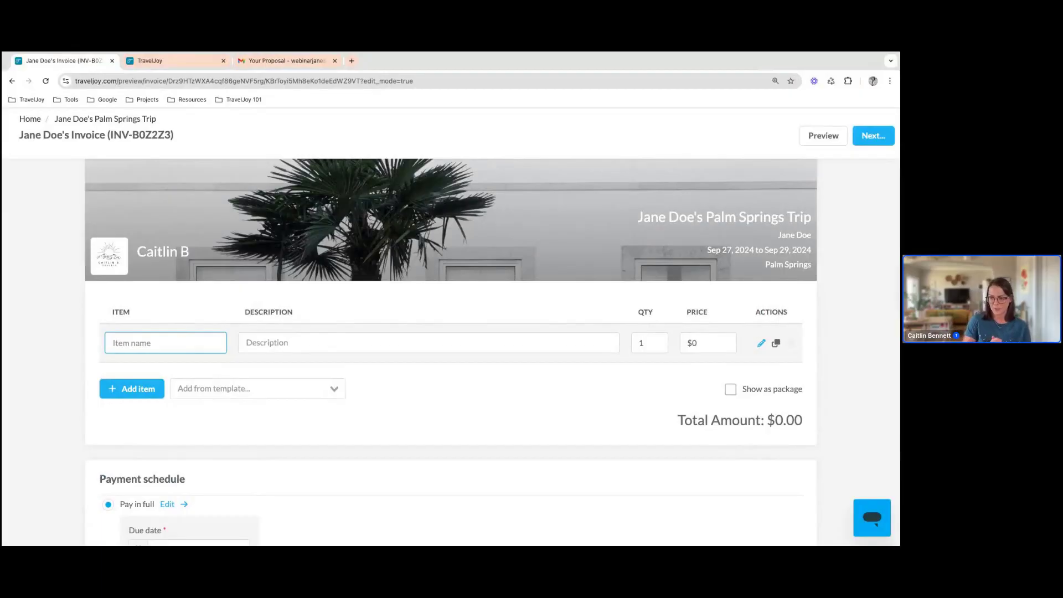
type("Hotel")
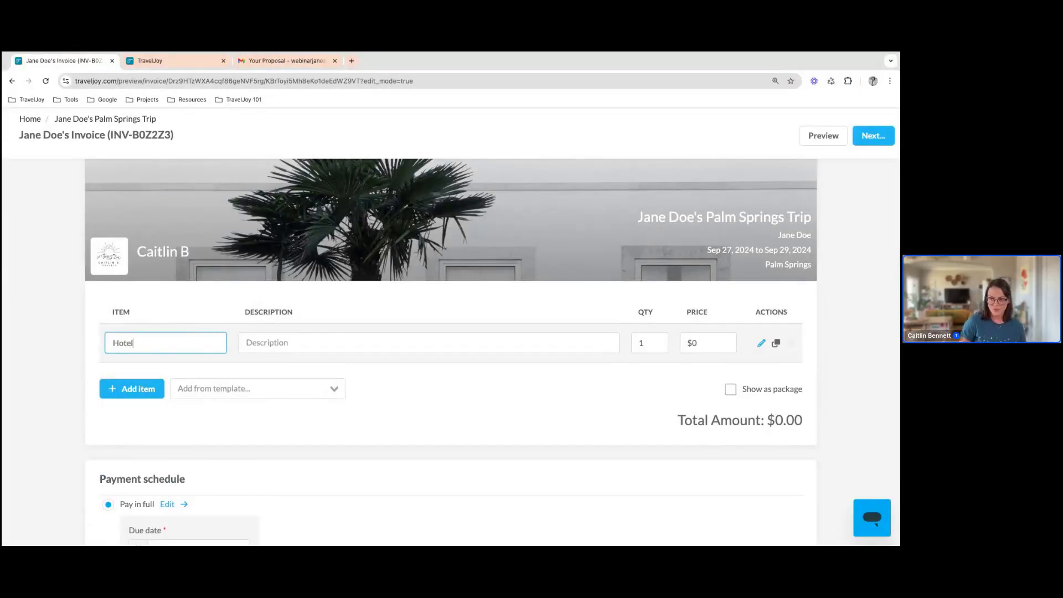
left_click(722, 345)
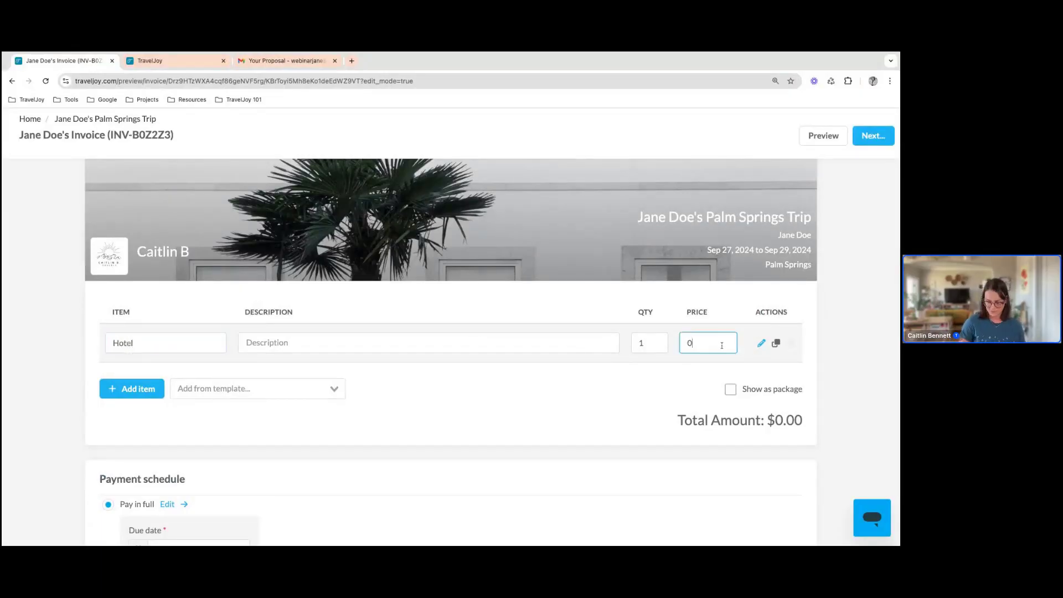
key("BackSpace")
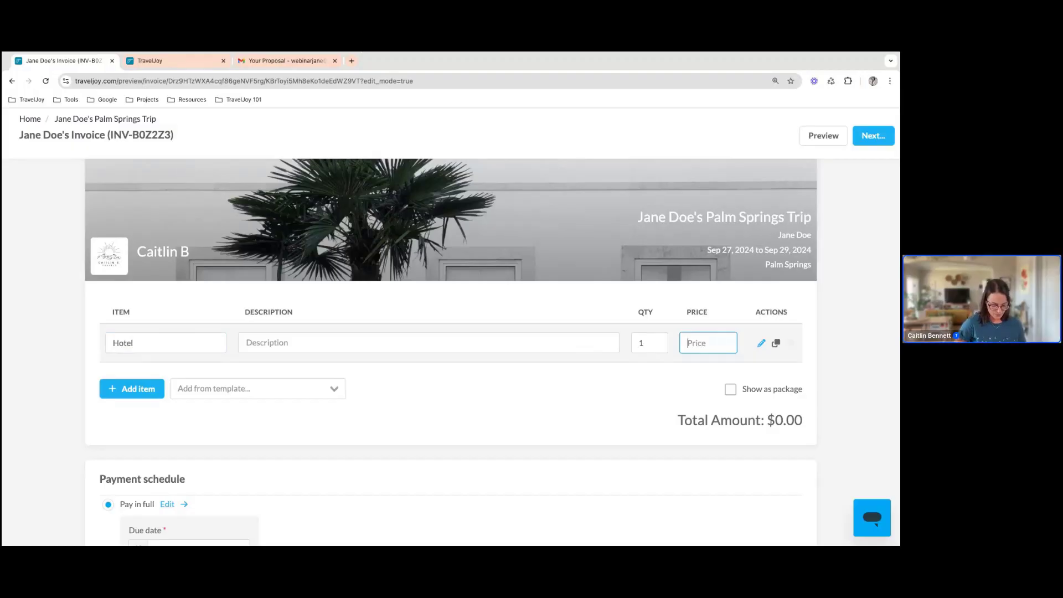
type("450.00")
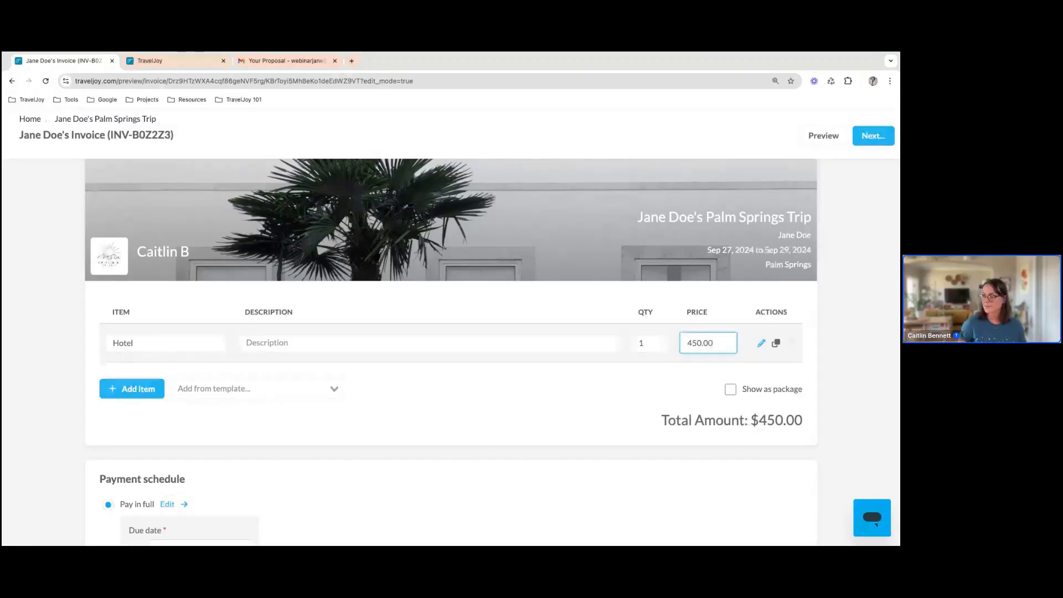
left_click(650, 378)
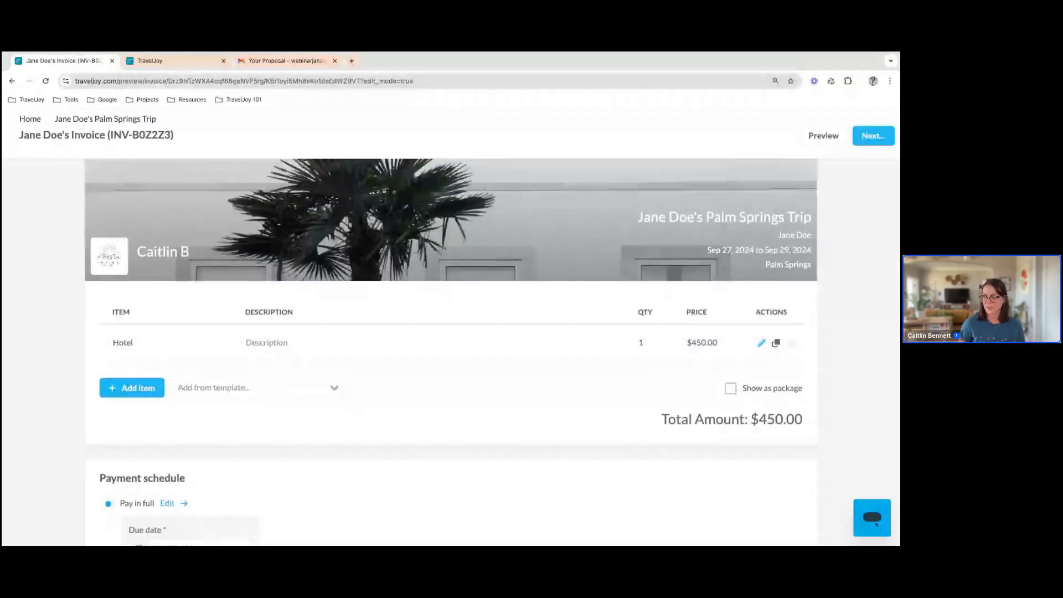
left_click(680, 346)
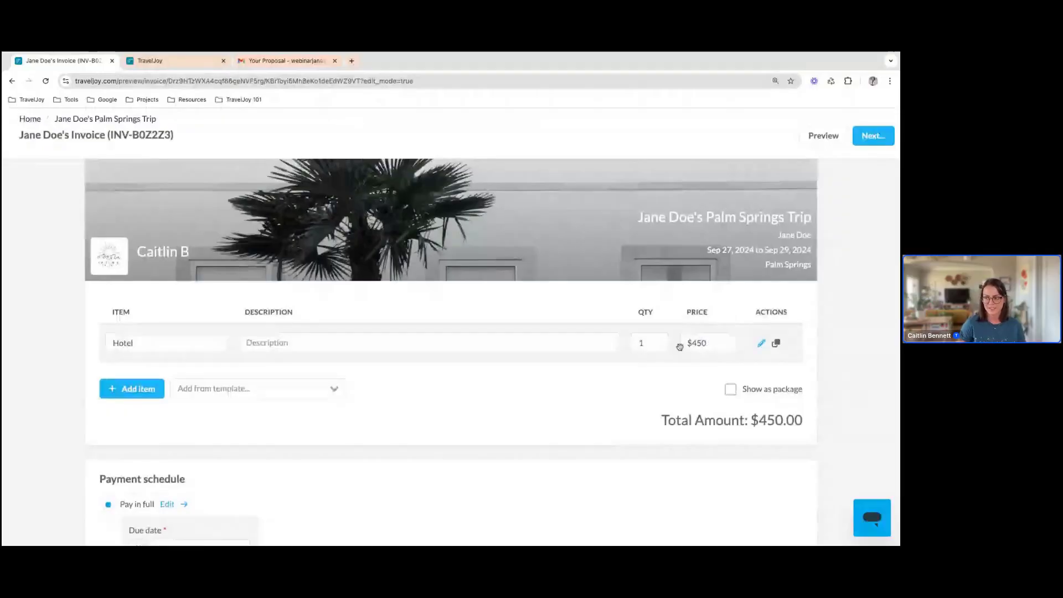
Add a second invoice line item named Airfare with a price of $250.00
left_click(141, 392)
left_click(135, 382)
type("Airlin")
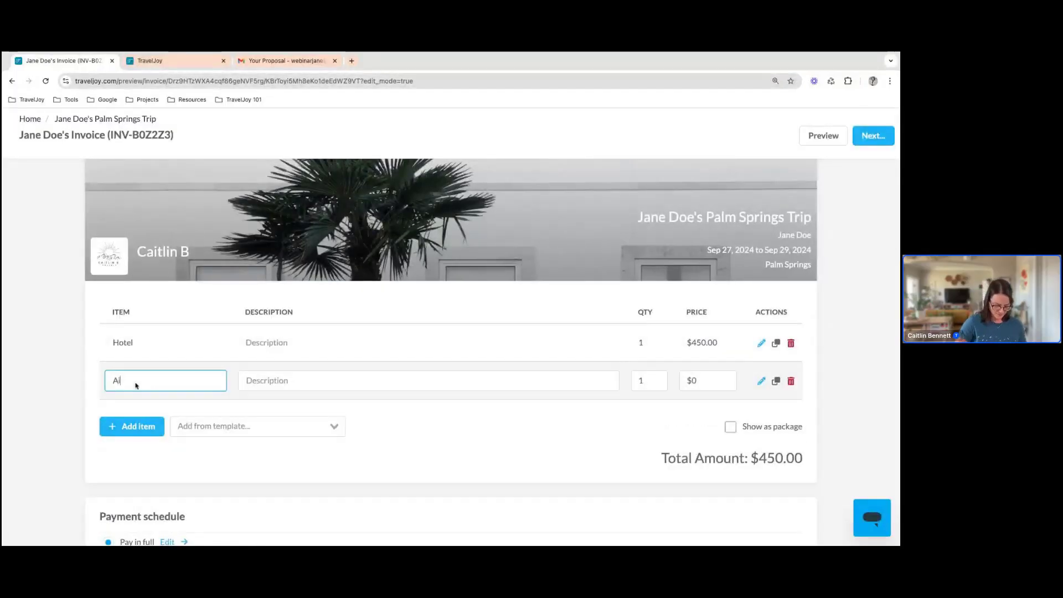
key("BackSpace")
key("BackSpace")
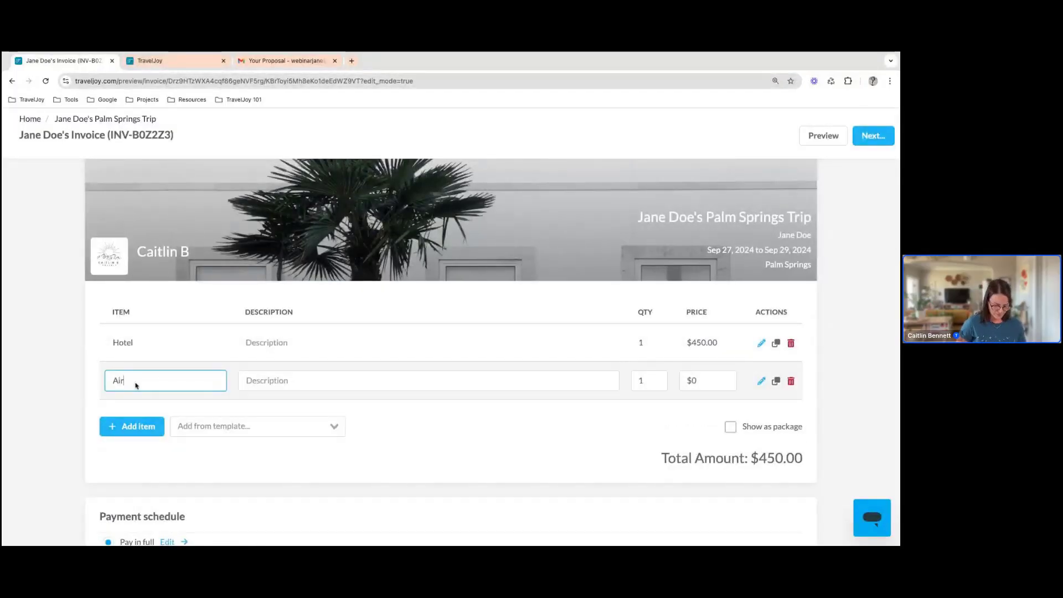
type("fare")
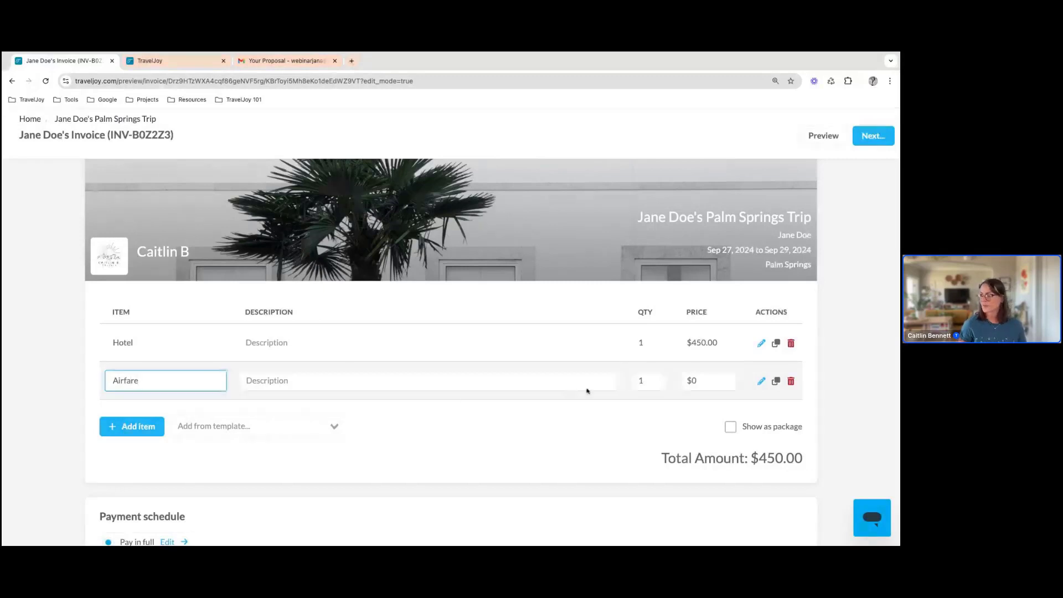
left_click(701, 377)
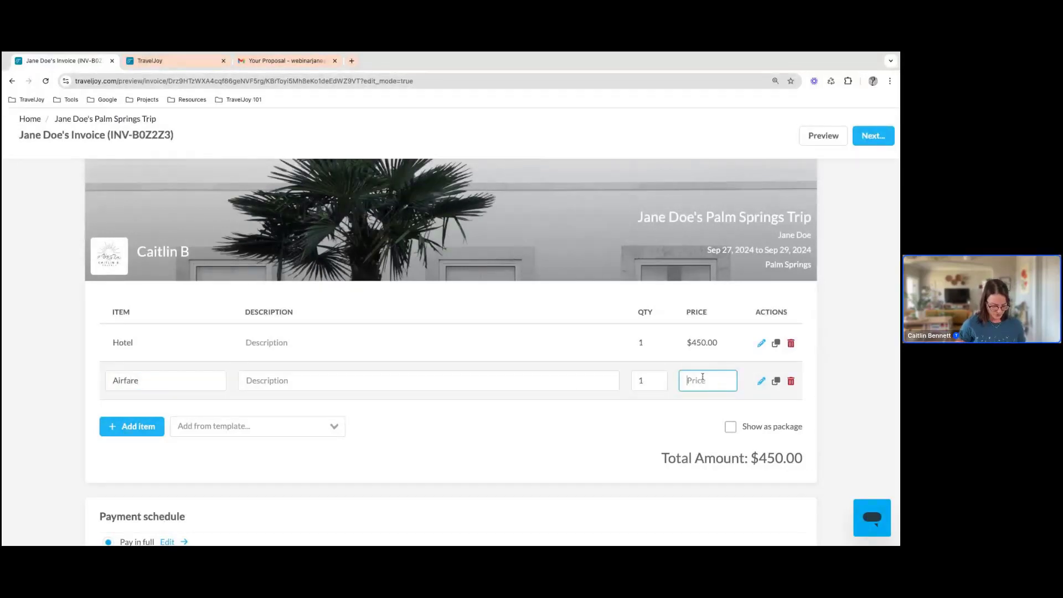
type("250.00")
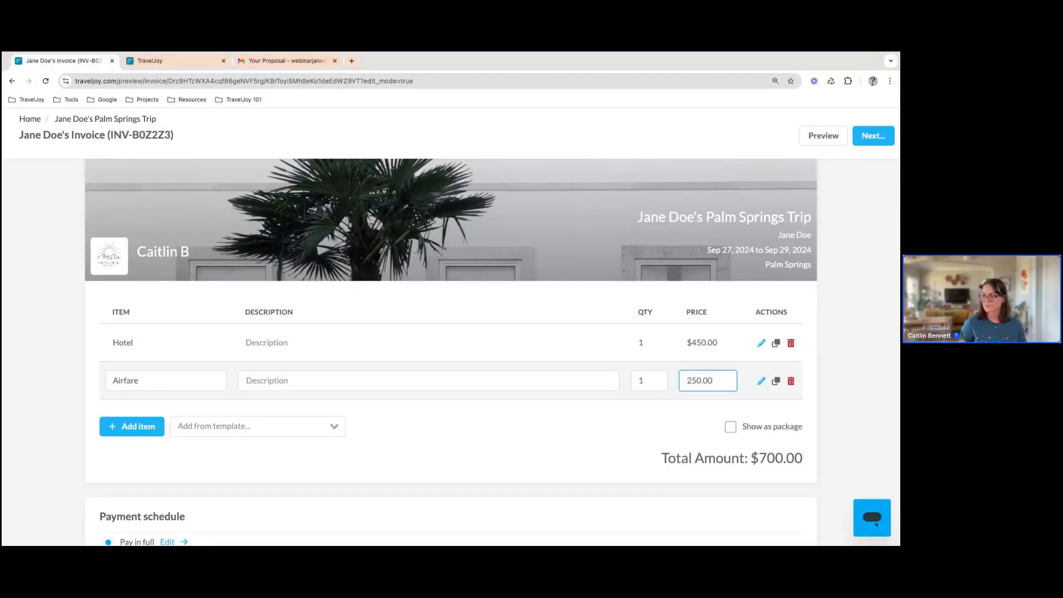
left_click(557, 425)
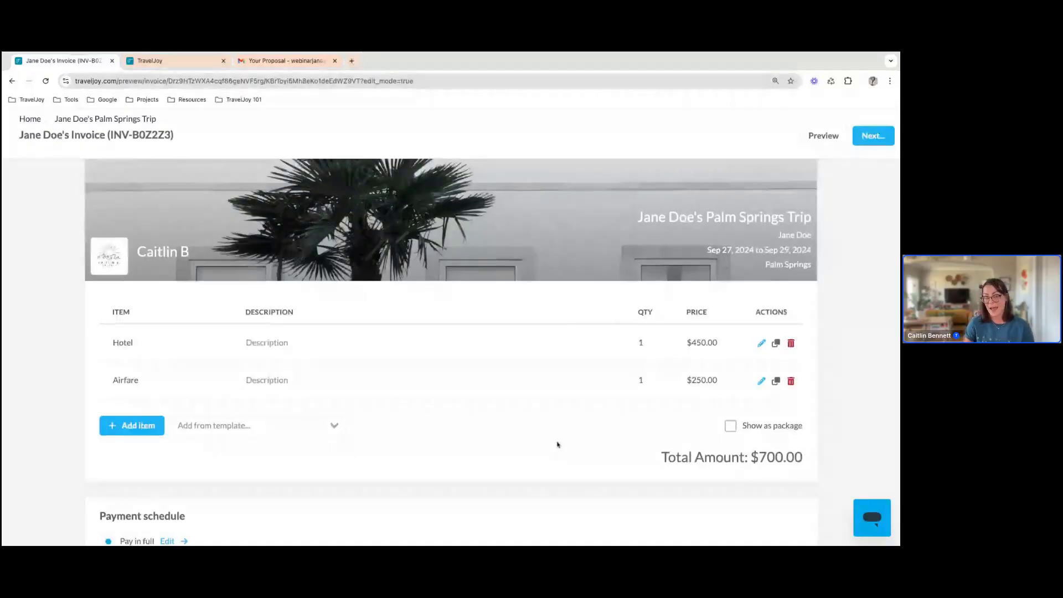
Try showing the invoice items as a package, and turn the package display back off
left_click(731, 426)
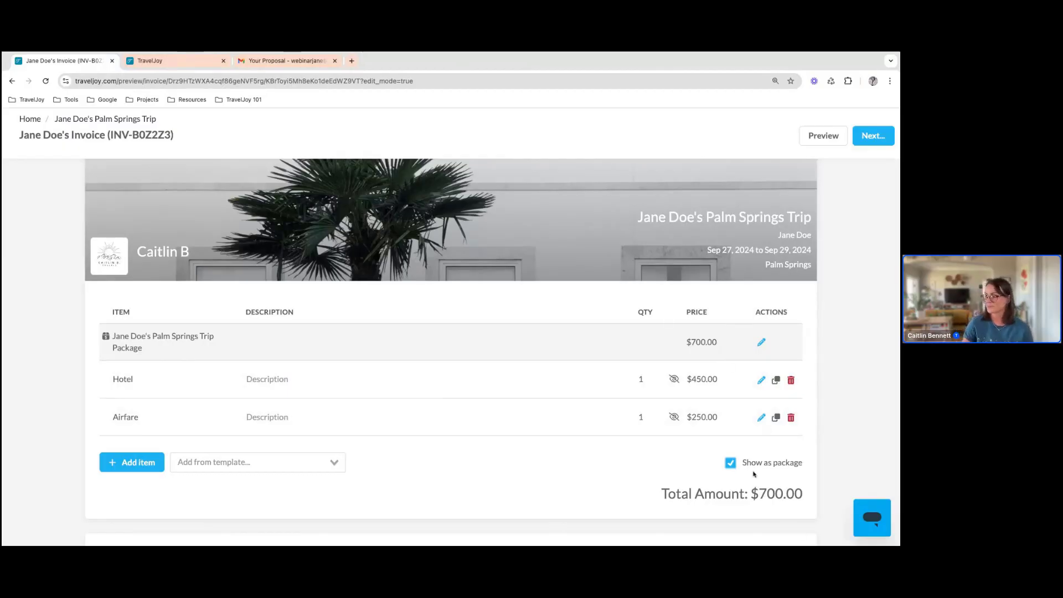
left_click(730, 463)
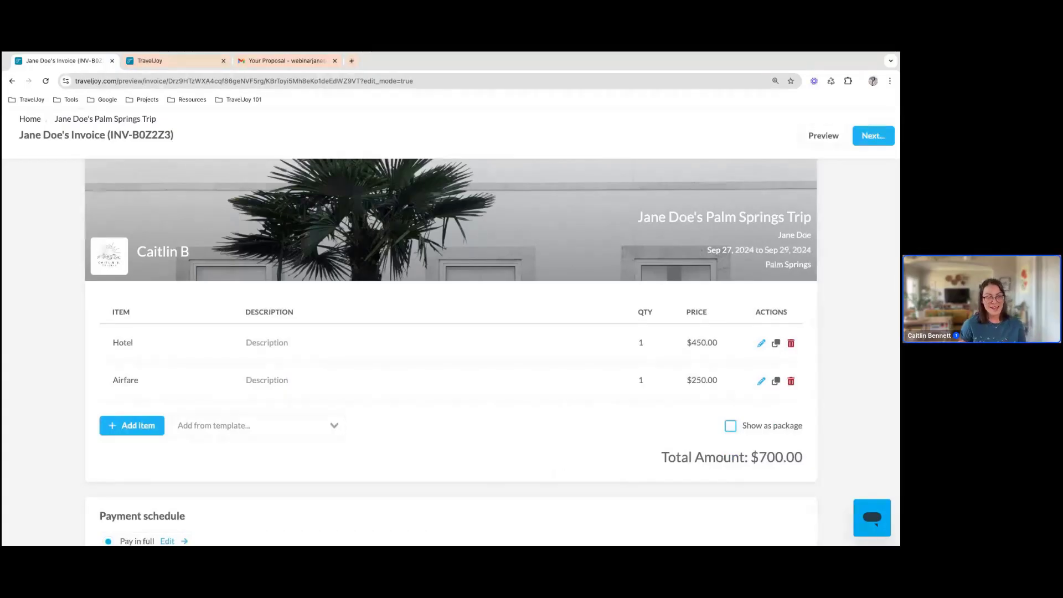
Try the deposit and final payment schedule, return to pay in full, and look at its detailed payment list
scroll(451, 349, "down", 4)
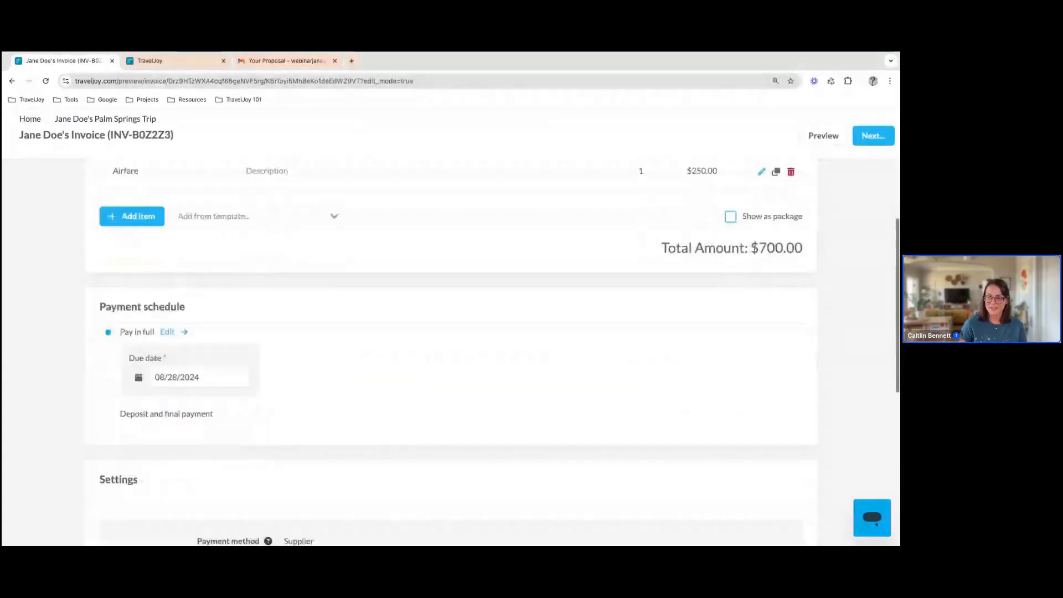
scroll(484, 465, "down", 1)
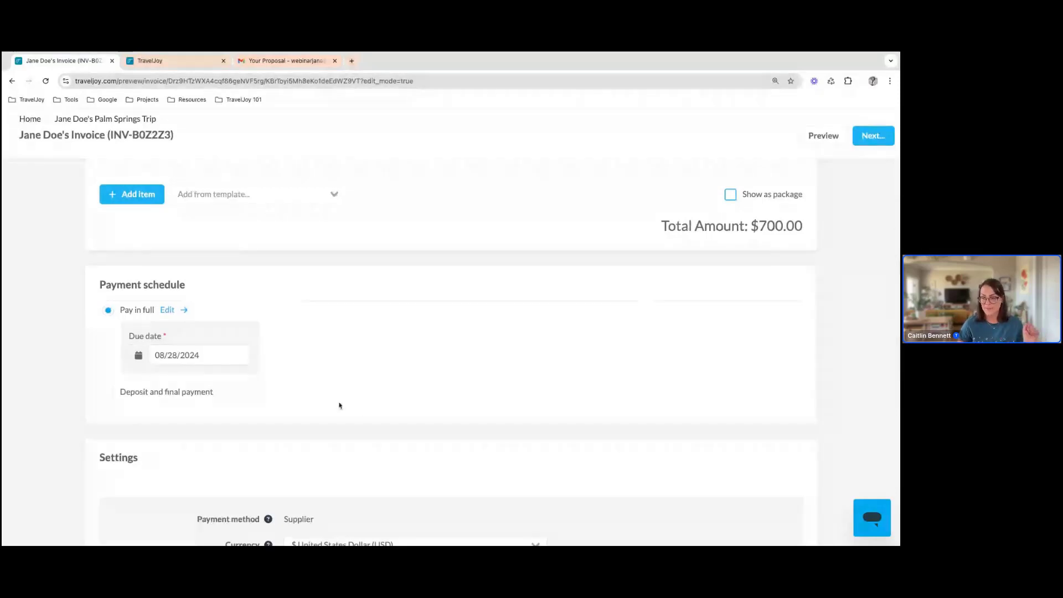
left_click(111, 395)
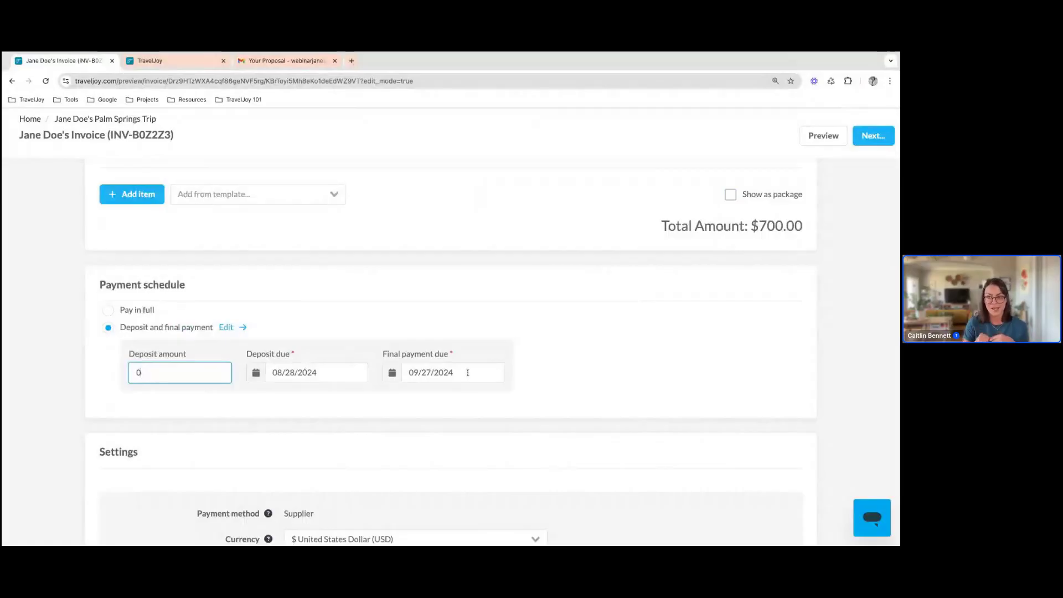
left_click(108, 310)
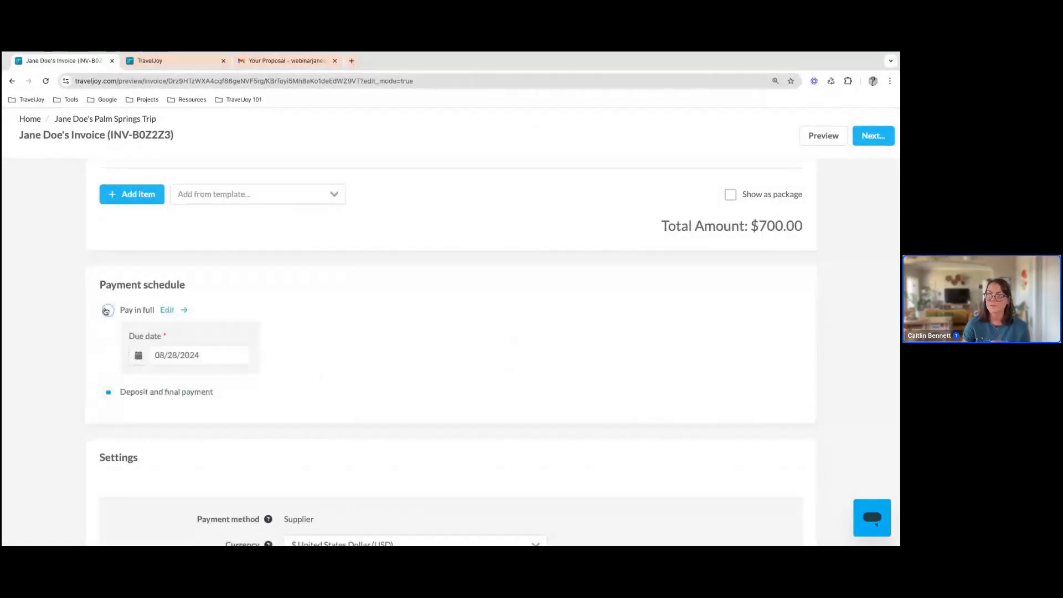
left_click(180, 311)
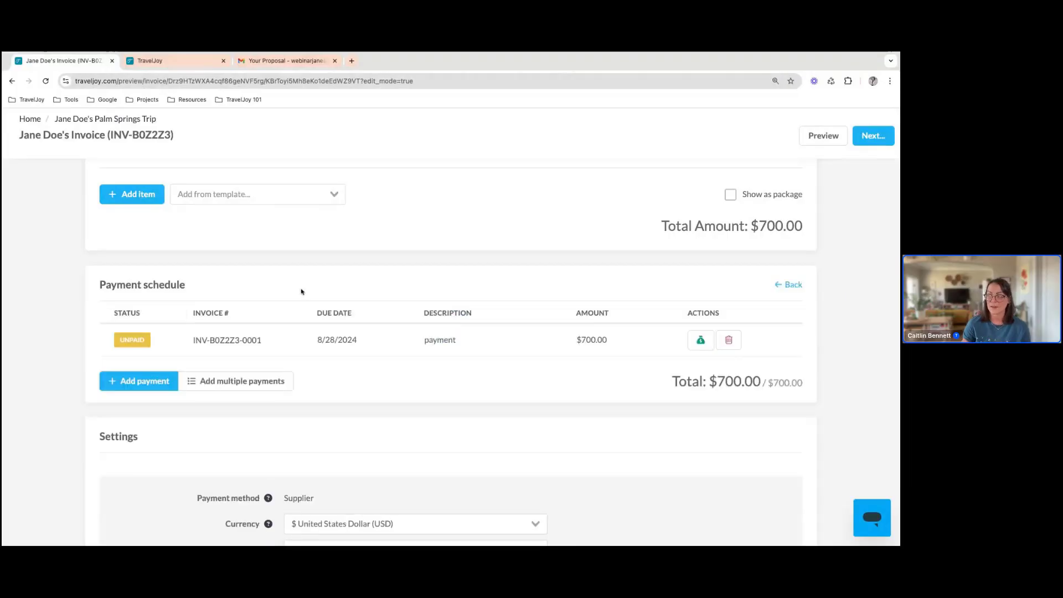
left_click(802, 289)
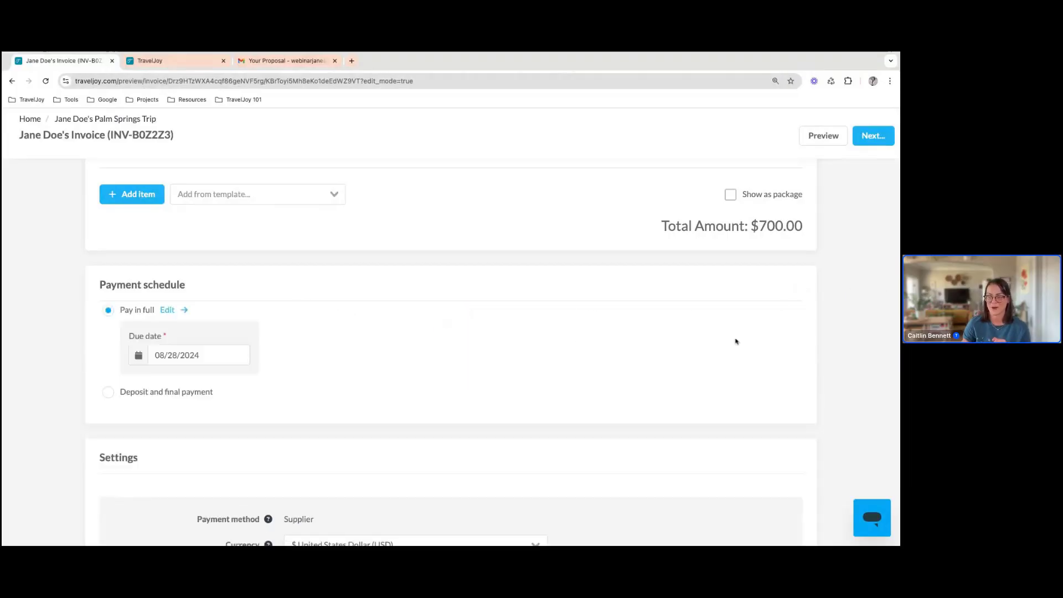
Add a second payment of $100 to the invoice's detailed payment schedule
left_click(168, 310)
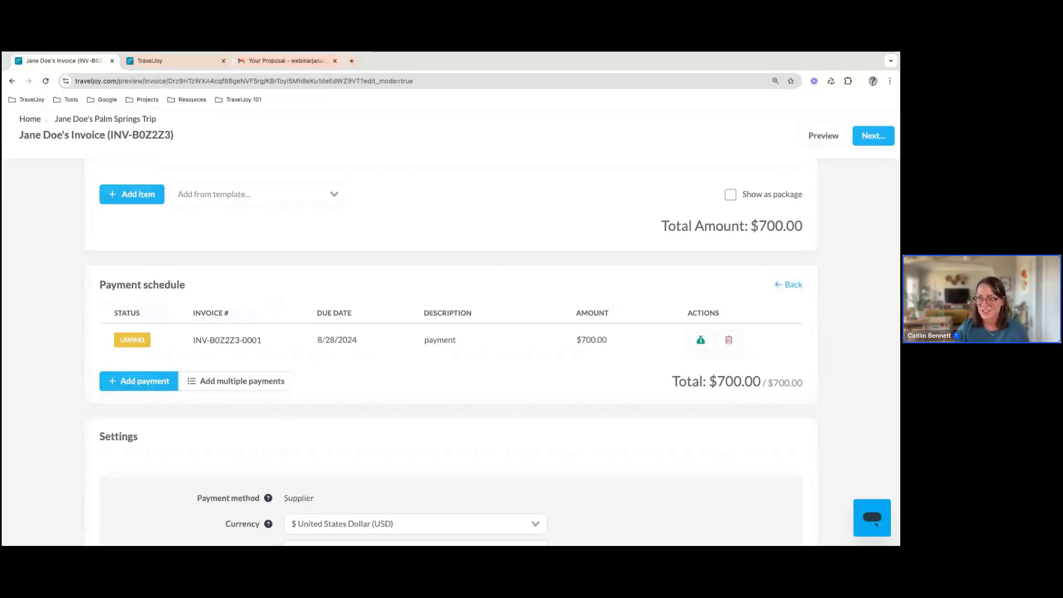
left_click(133, 388)
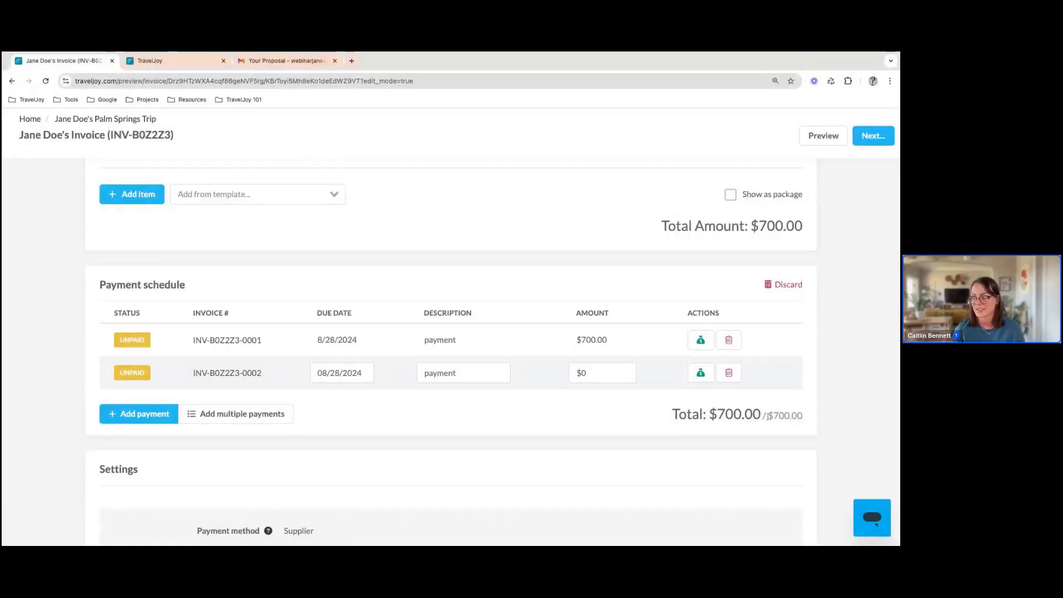
left_click(625, 382)
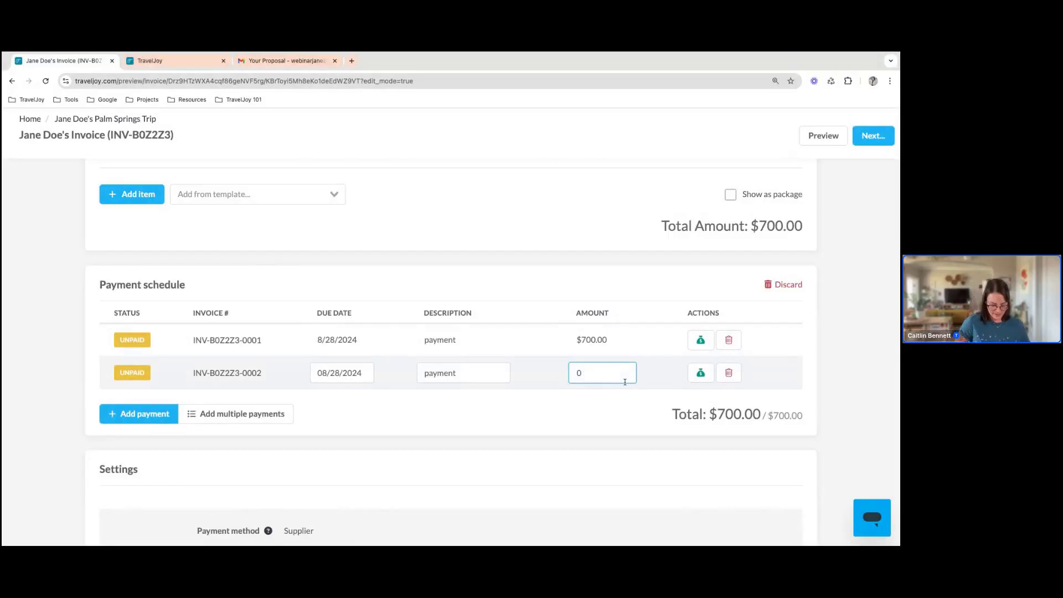
type("100")
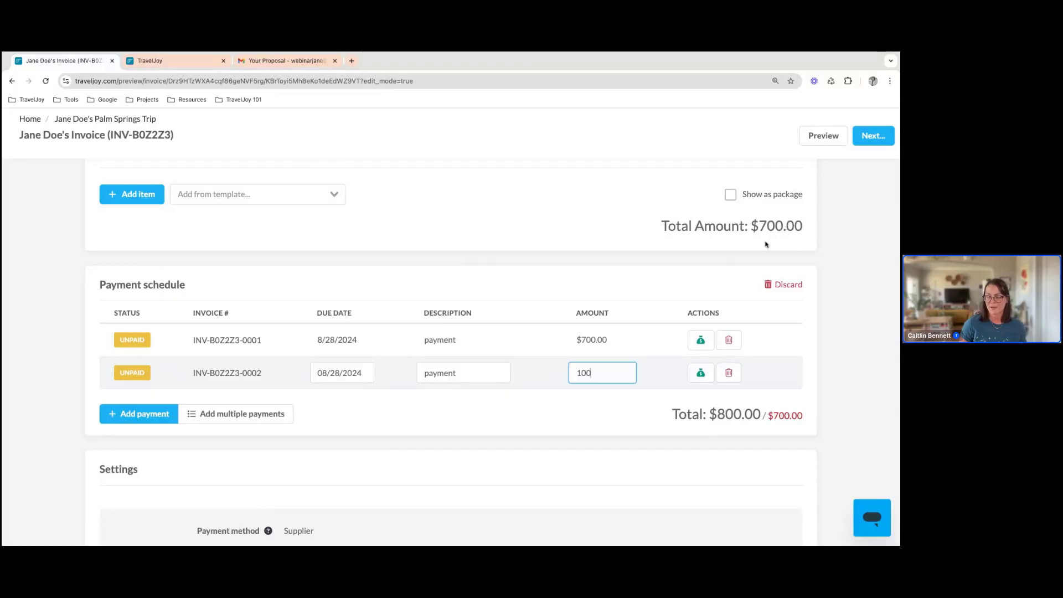
Set the first scheduled payment's amount to $600 and check the options for adding multiple payments without creating a schedule
left_click(596, 340)
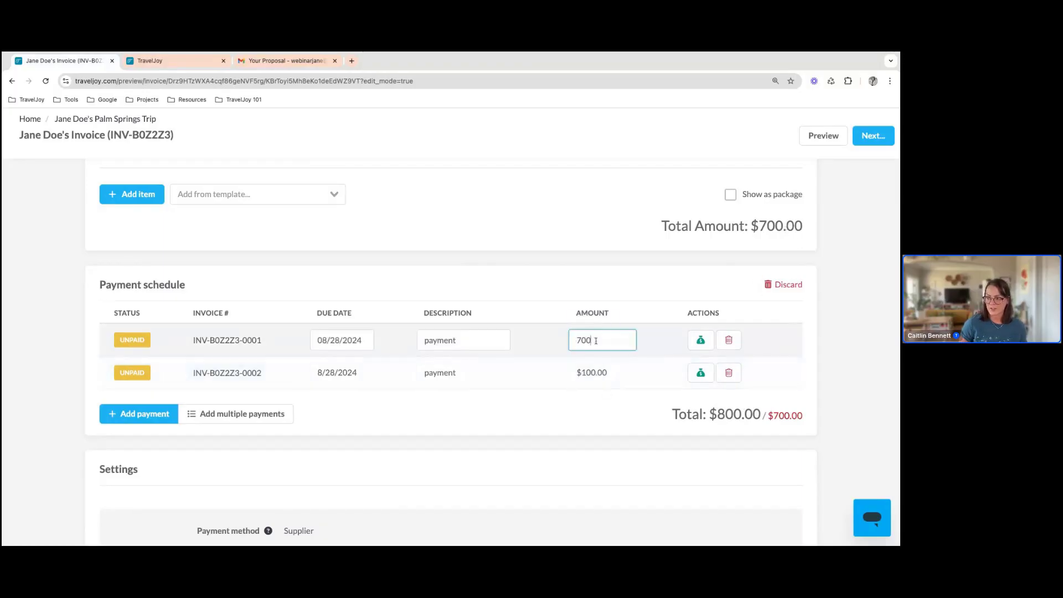
double_click(596, 341)
type("600")
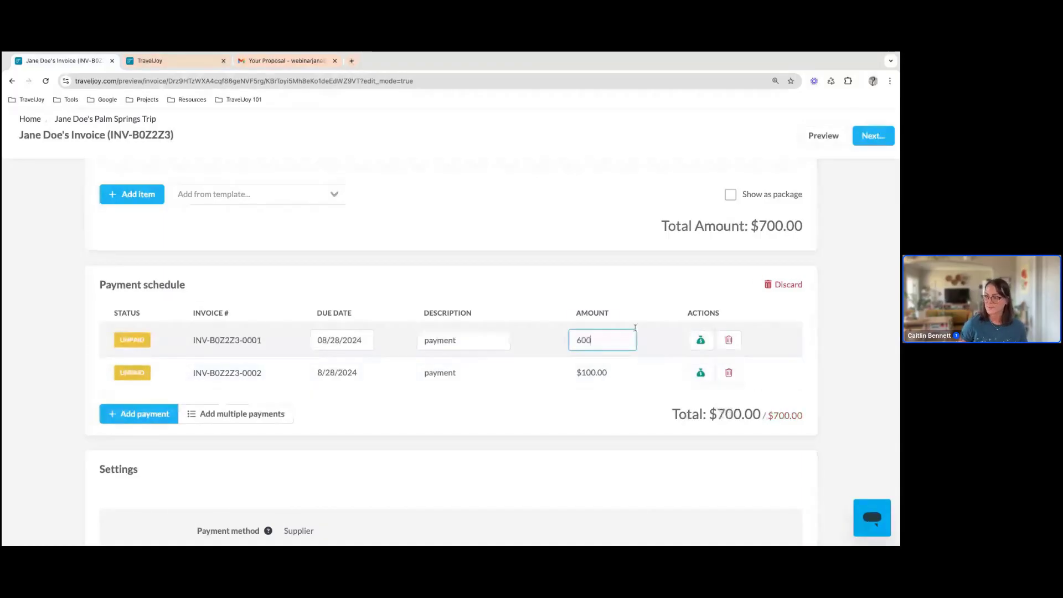
left_click(583, 416)
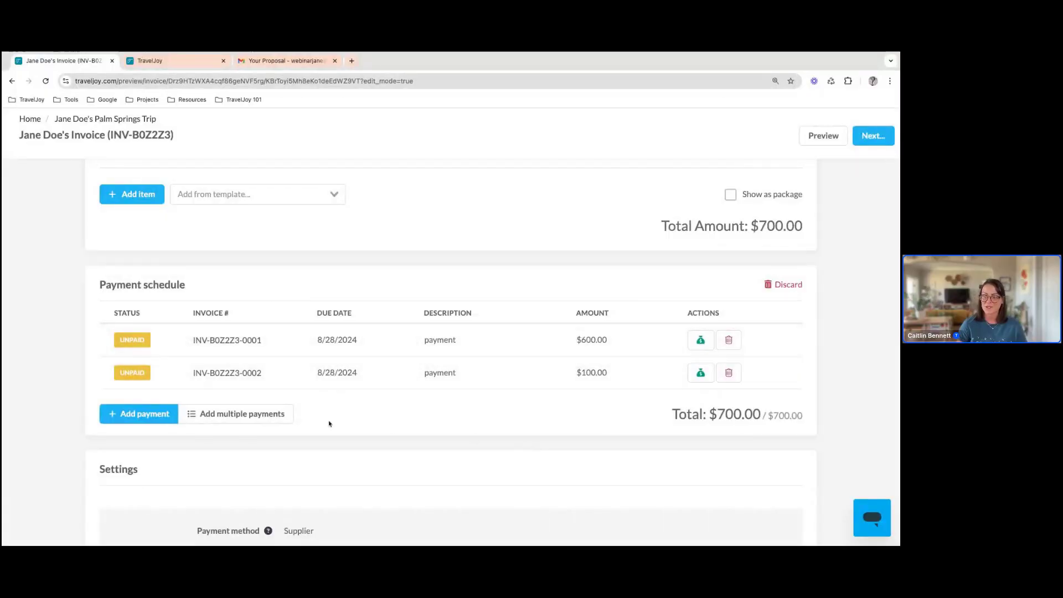
left_click(269, 415)
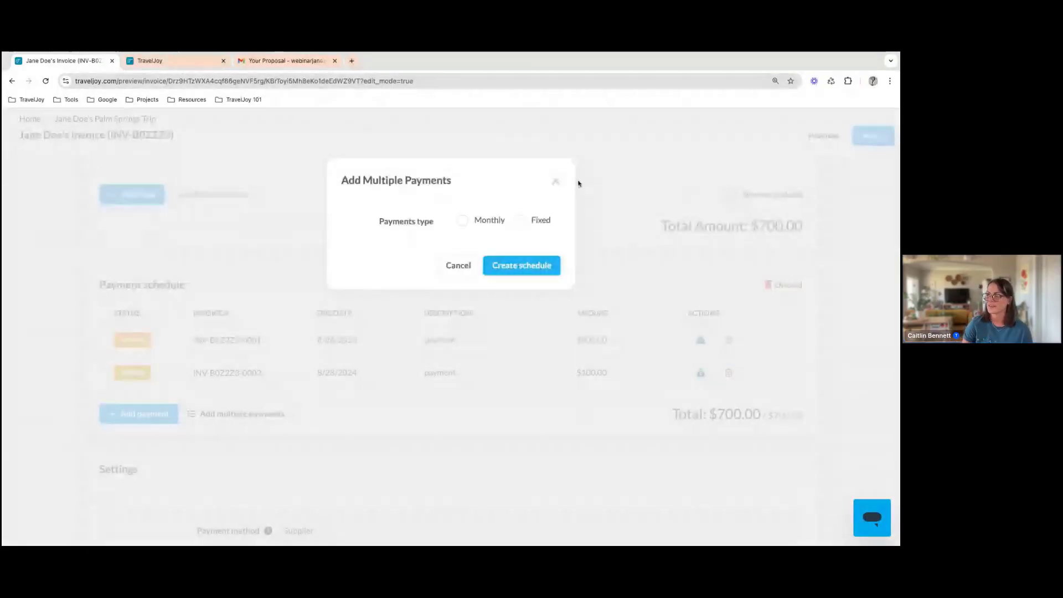
left_click(557, 183)
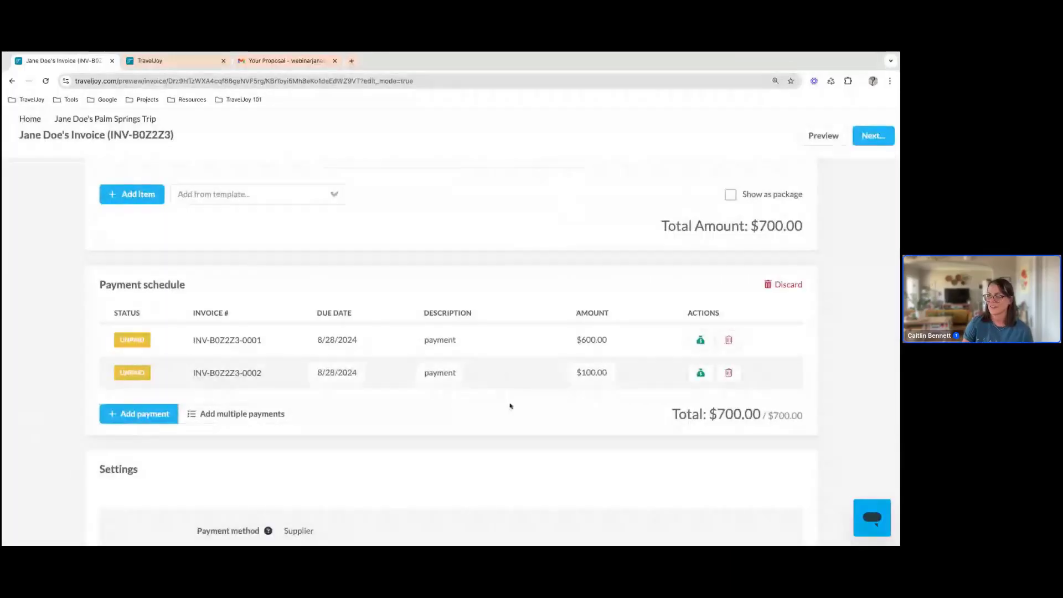
Name the invoice "Hotel + Airfare" in its settings
scroll(511, 406, "down", 1)
scroll(511, 408, "down", 5)
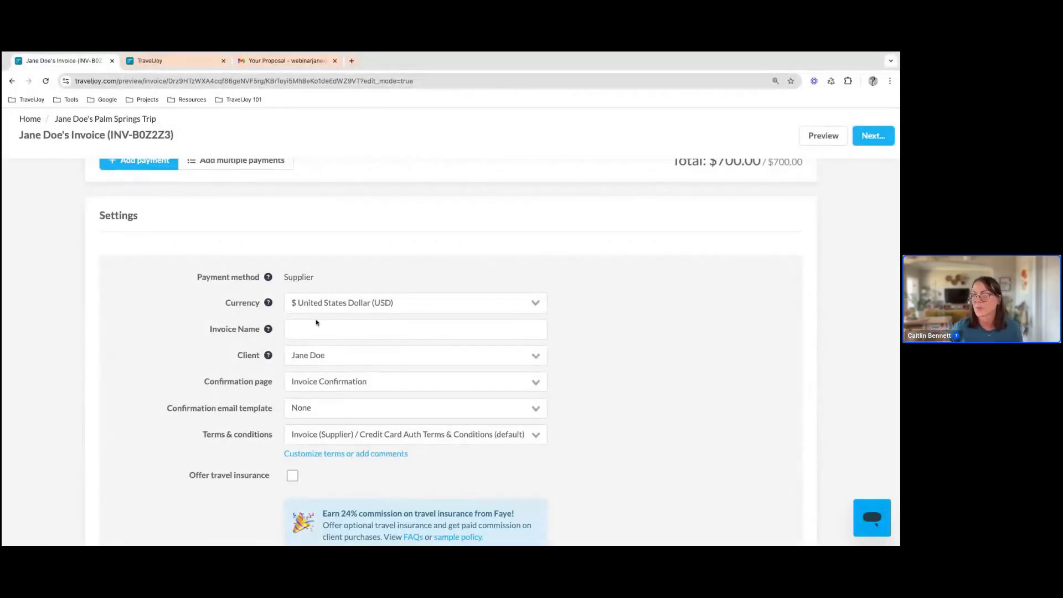
left_click(298, 329)
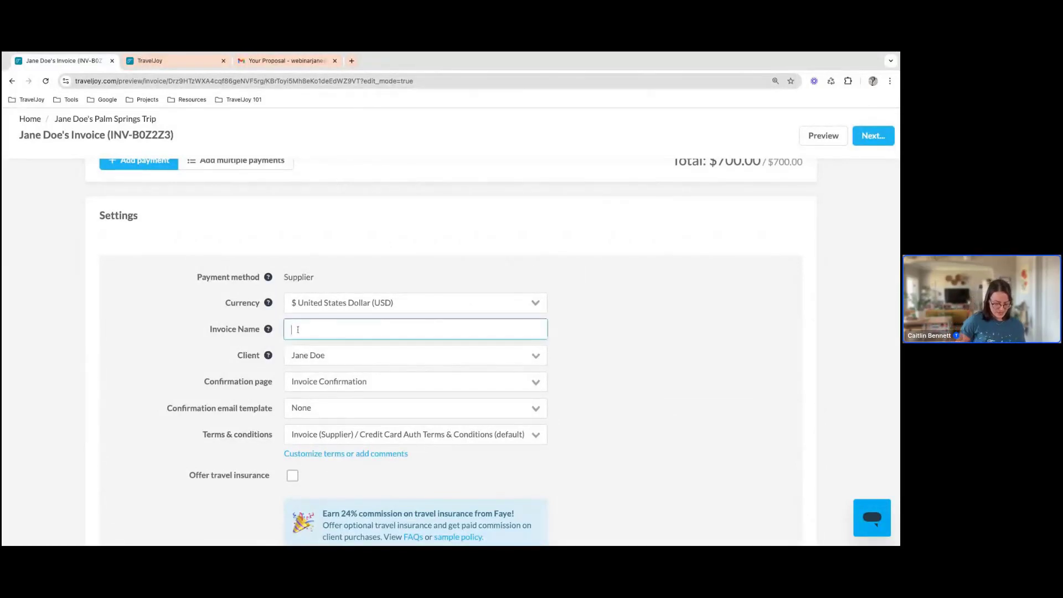
type("Hotel")
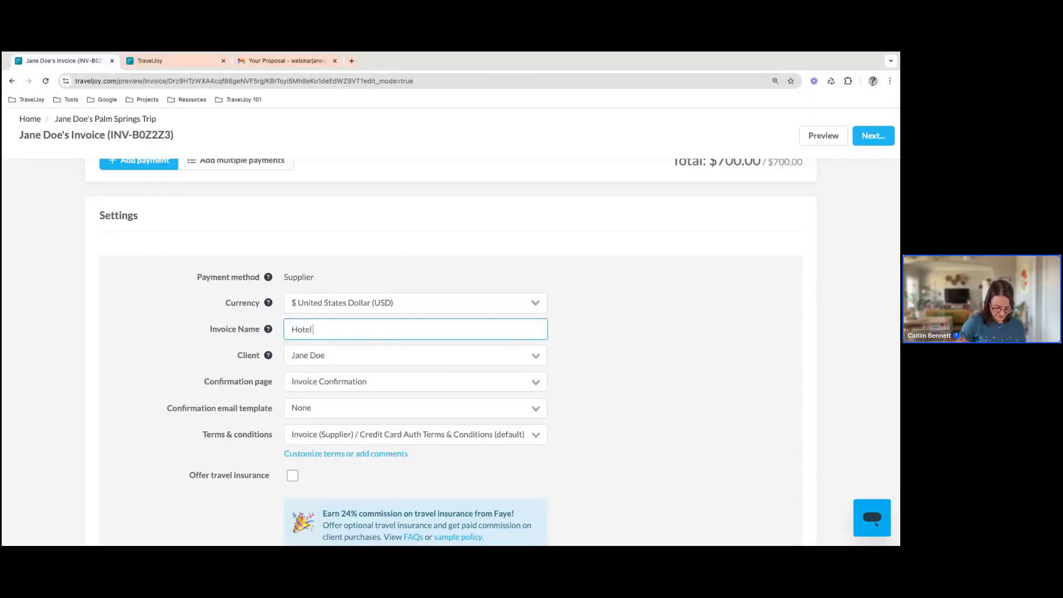
type(" + Airfar")
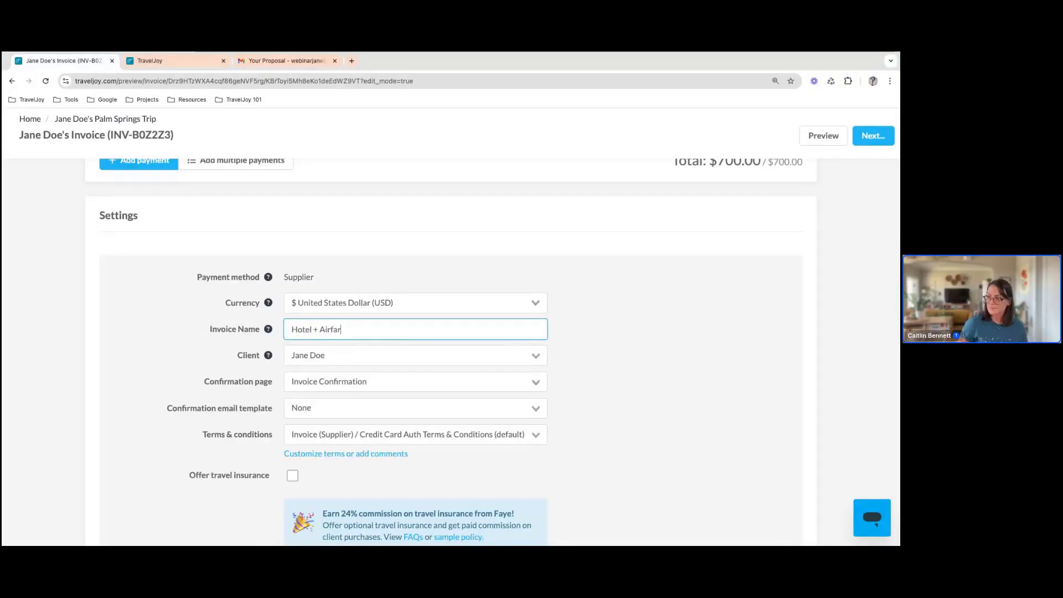
type("e")
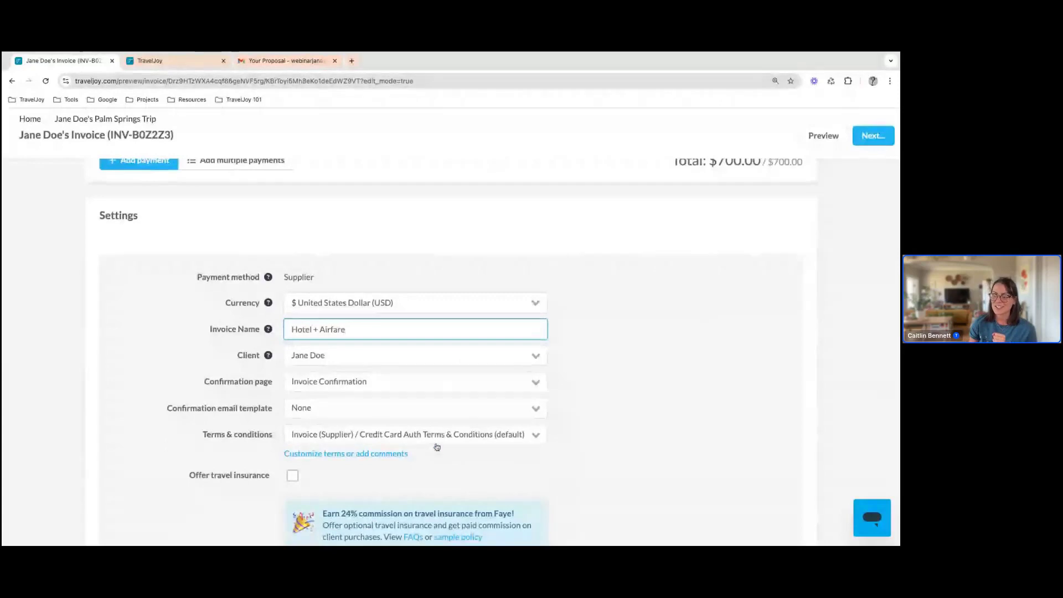
Save the invoice, review its client email based on the default Invoice Authorize Payment Email template, and send it
scroll(435, 444, "down", 1)
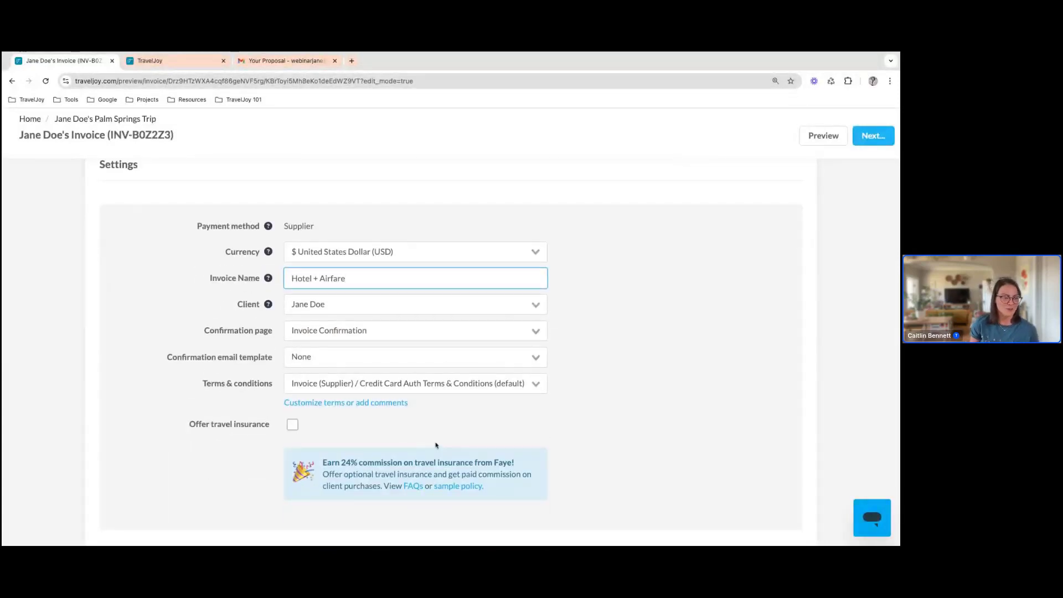
scroll(435, 444, "up", 6)
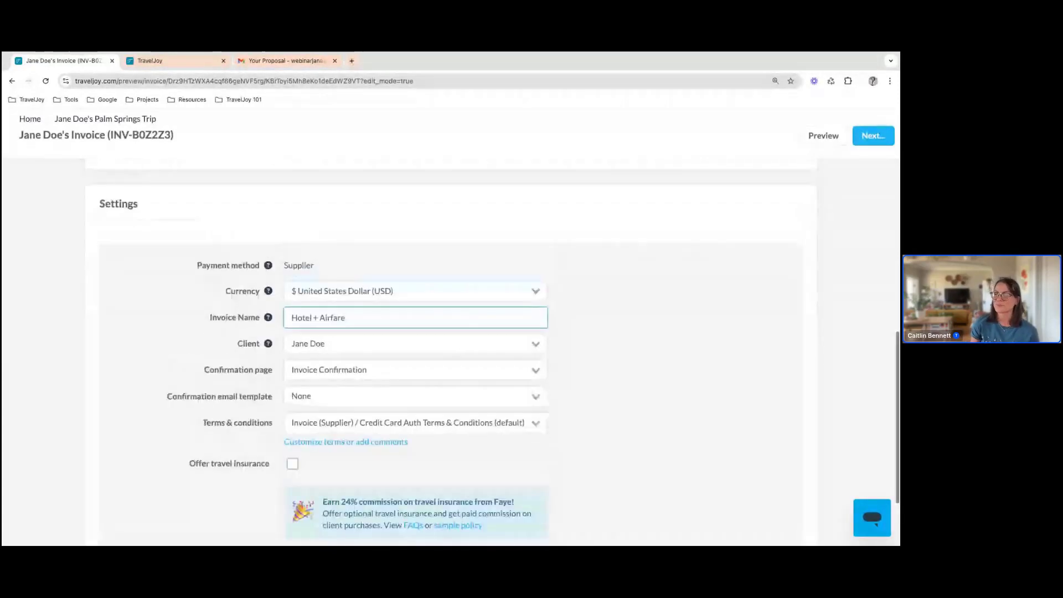
scroll(435, 421, "up", 5)
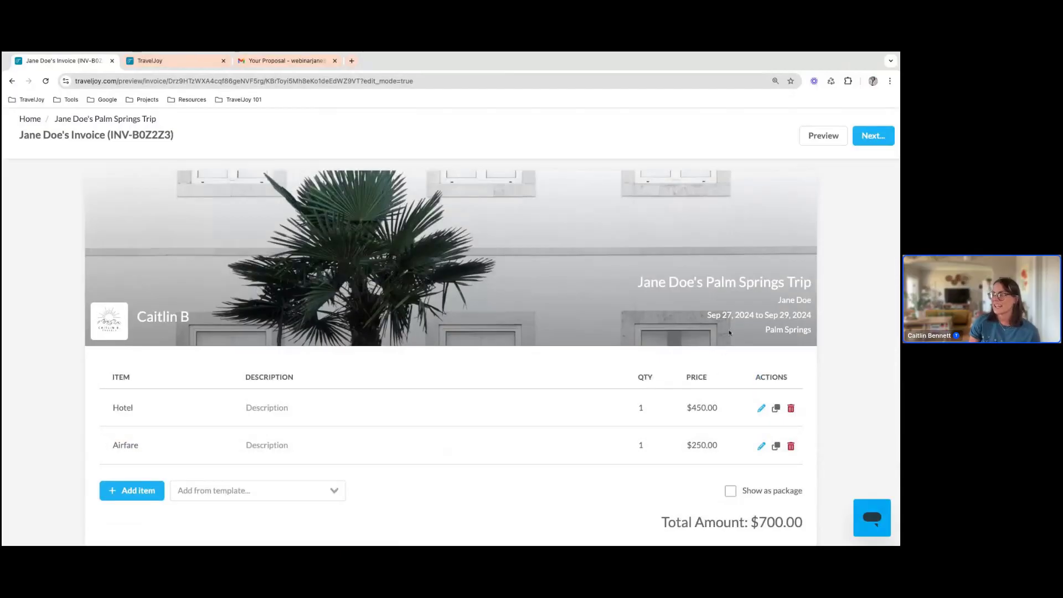
scroll(726, 340, "down", 1)
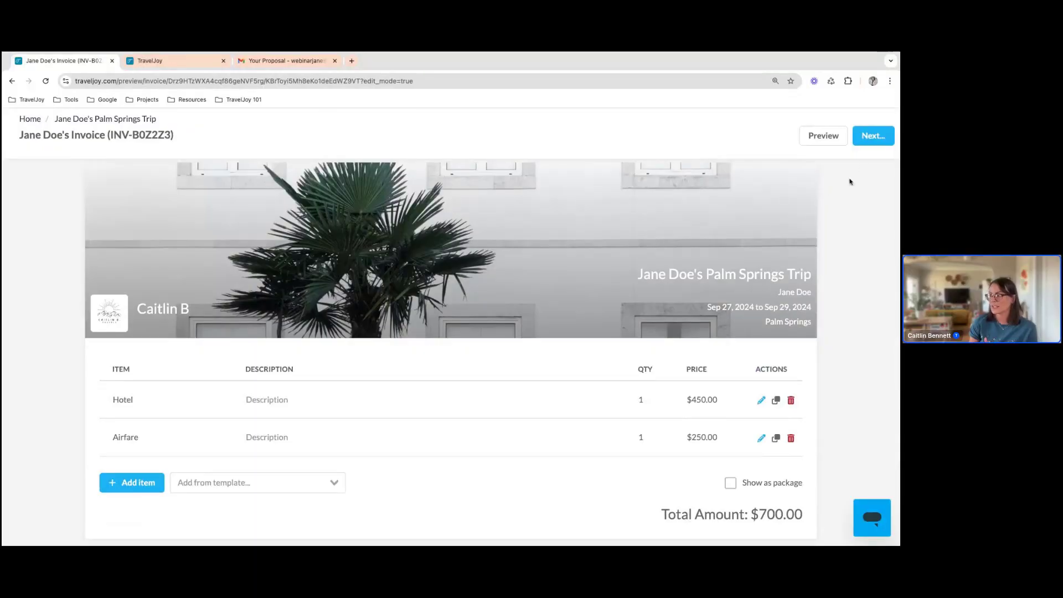
left_click(878, 142)
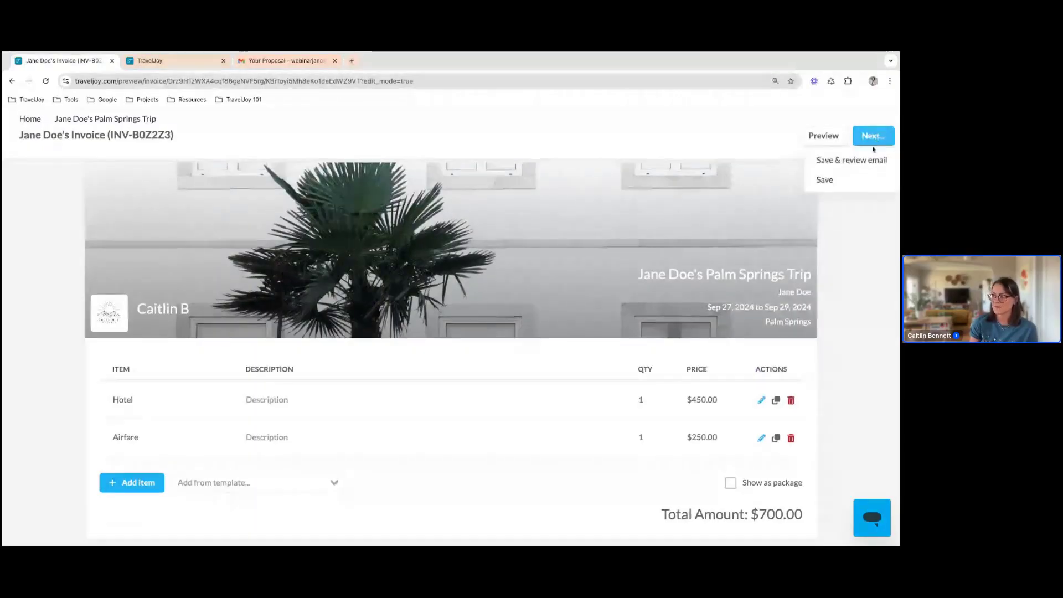
left_click(865, 162)
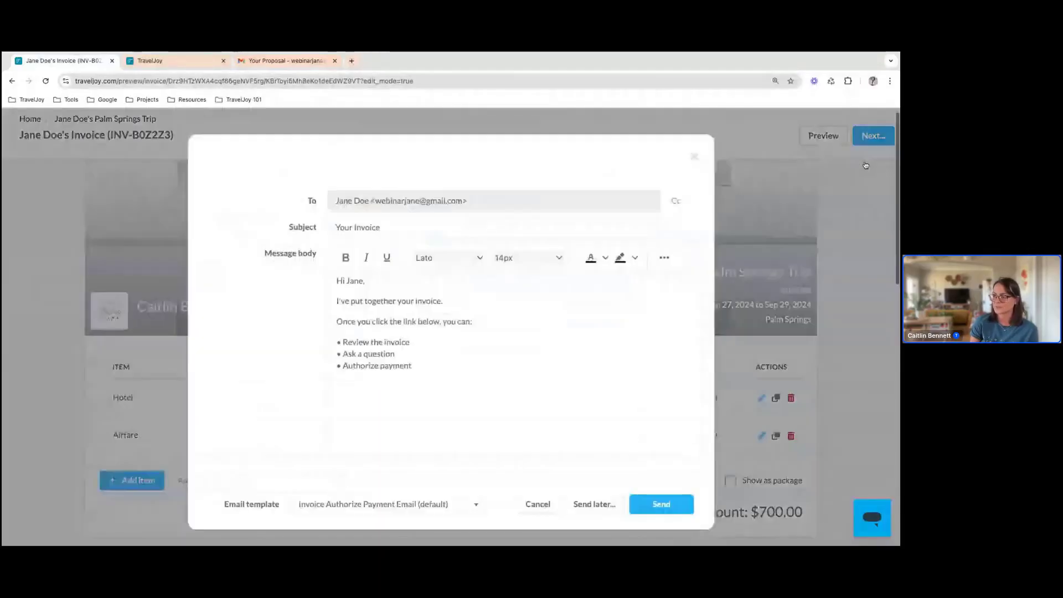
scroll(432, 326, "down", 1)
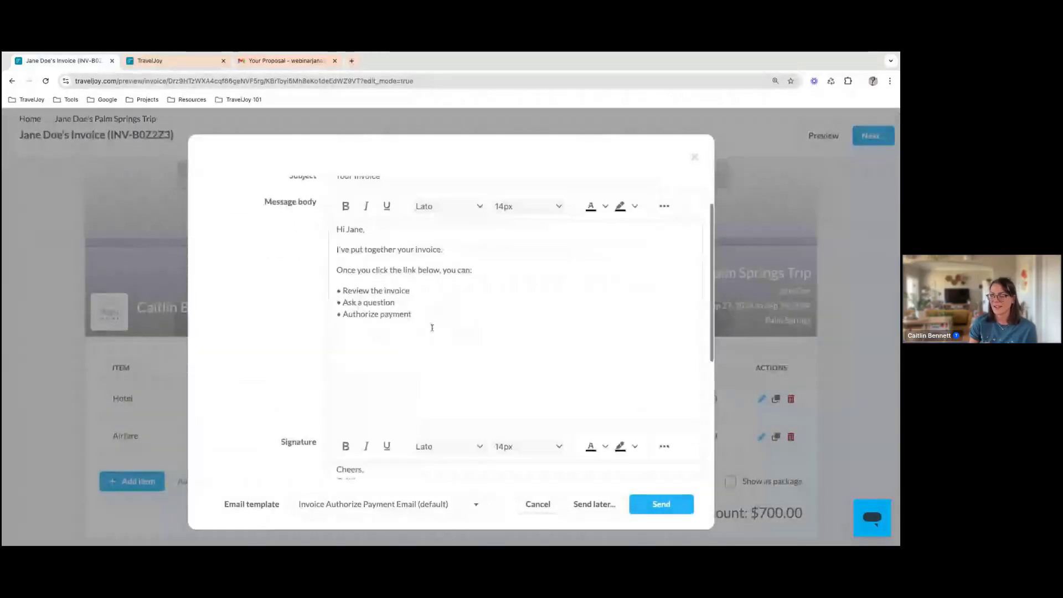
scroll(432, 331, "down", 3)
scroll(432, 330, "down", 1)
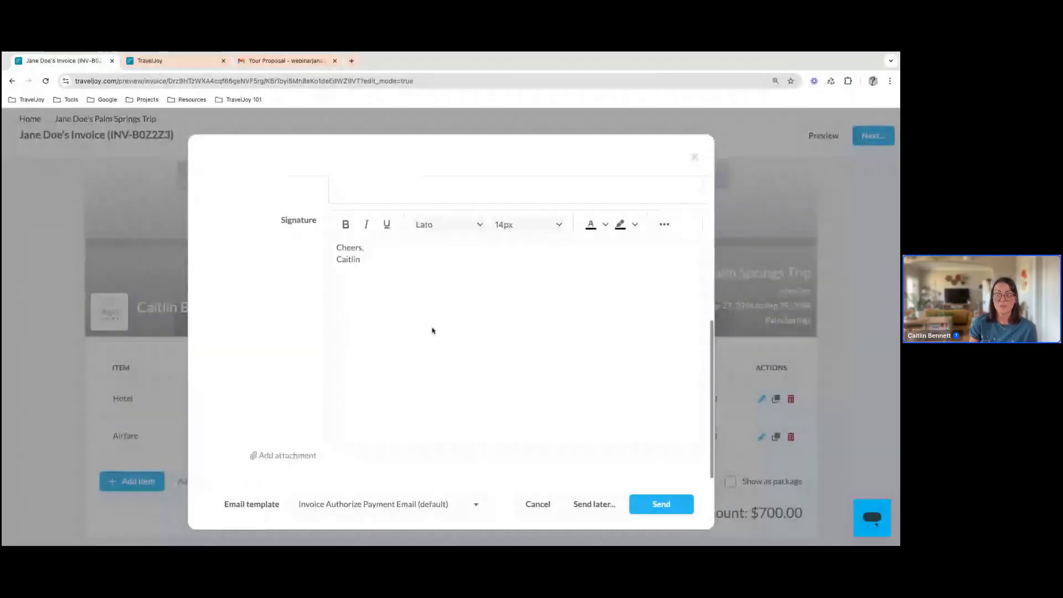
left_click(663, 504)
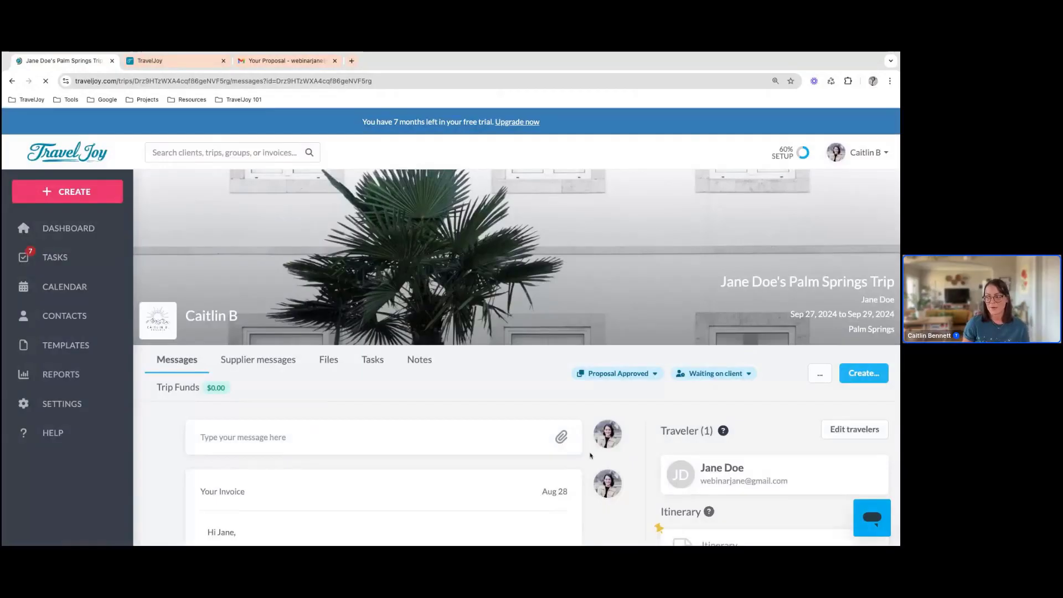
Switch to the client's Gmail inbox, refresh it, and open the invoice from the new "Your Invoice" email
scroll(588, 454, "down", 1)
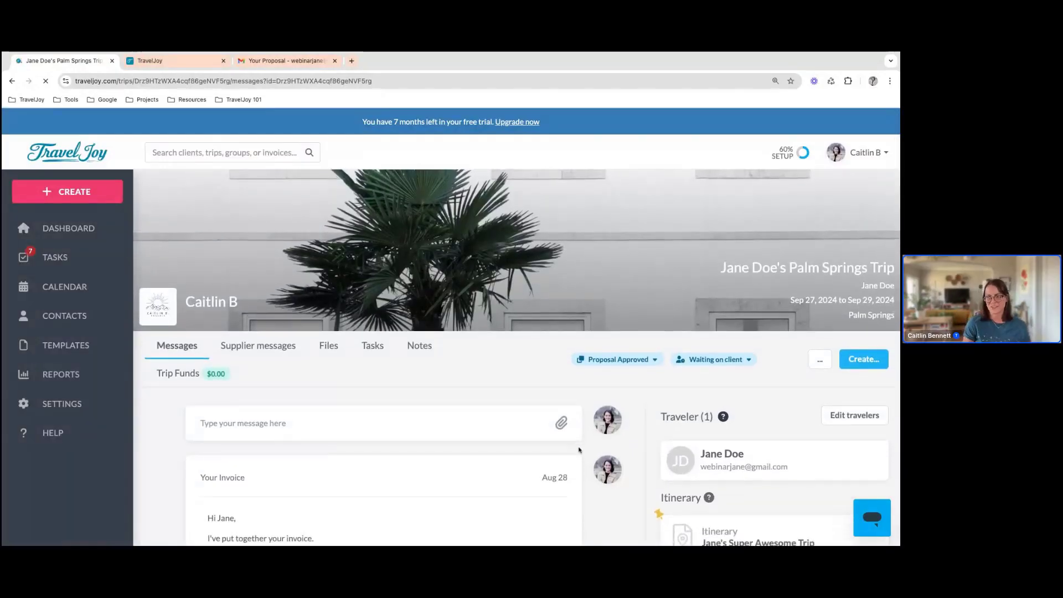
scroll(579, 446, "down", 1)
left_click(284, 61)
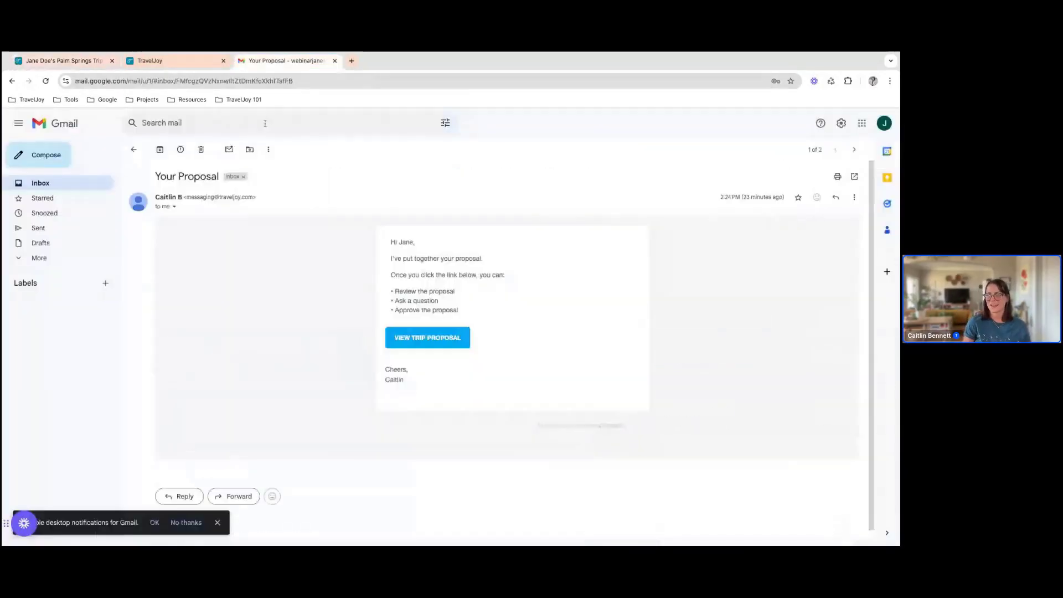
left_click(134, 151)
left_click(162, 150)
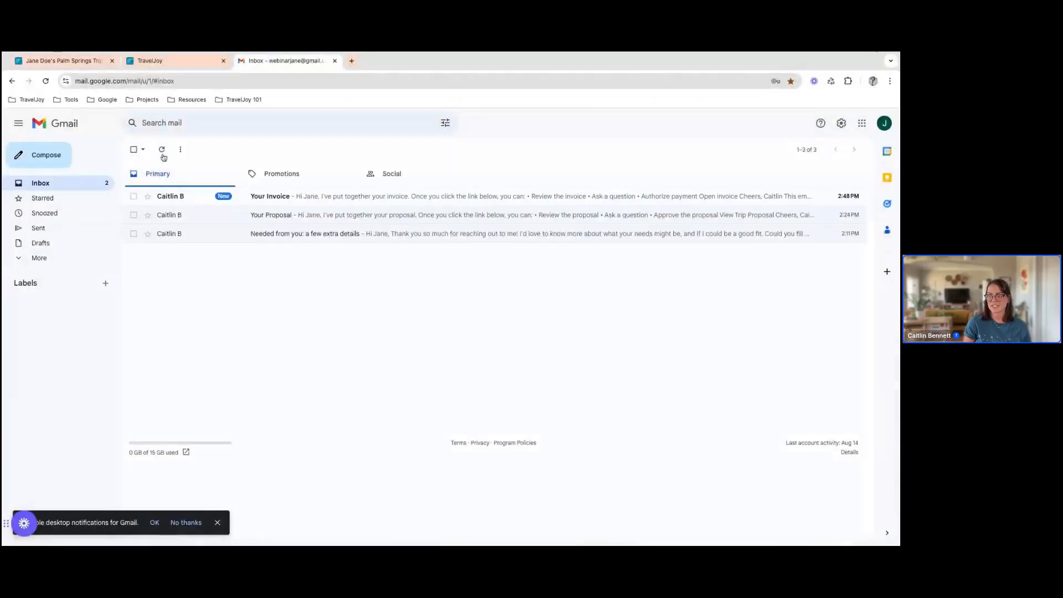
left_click(310, 198)
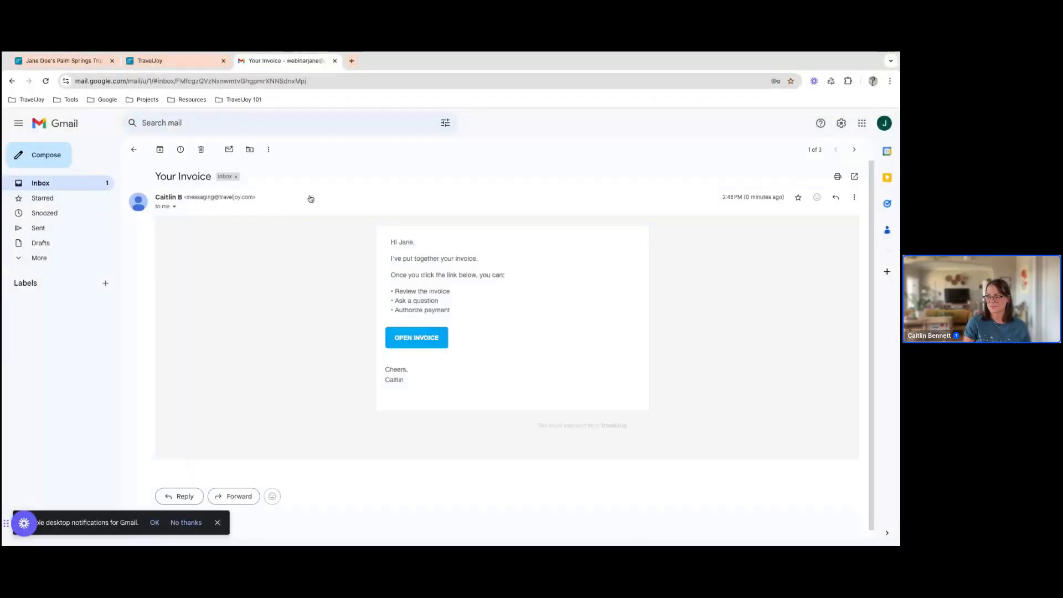
left_click(439, 338)
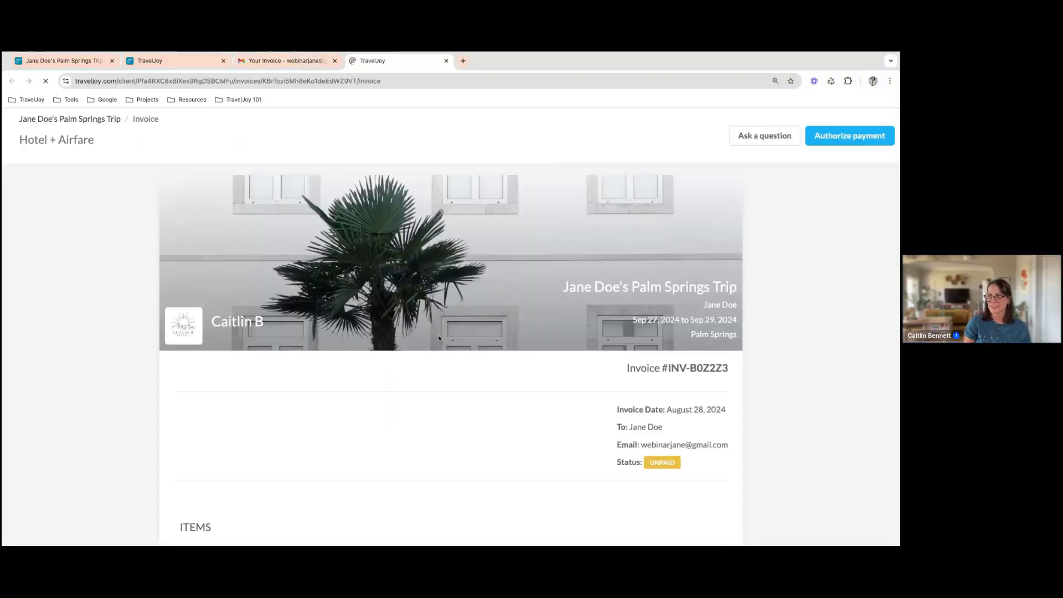
Review the client's view of the invoice and choose the $700.00 amount due for credit card authorization
scroll(451, 354, "down", 1)
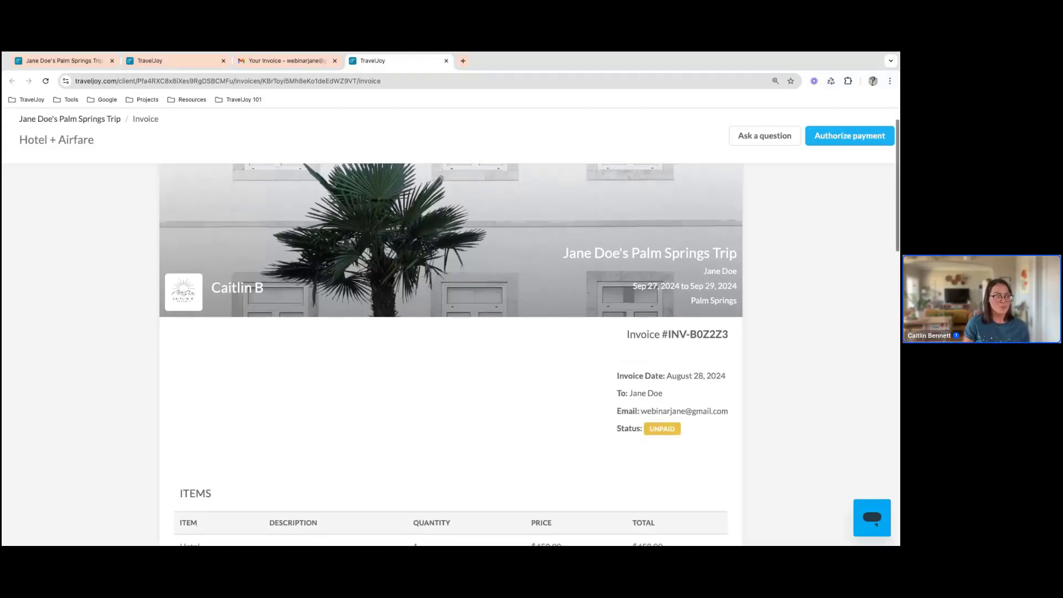
scroll(450, 354, "down", 5)
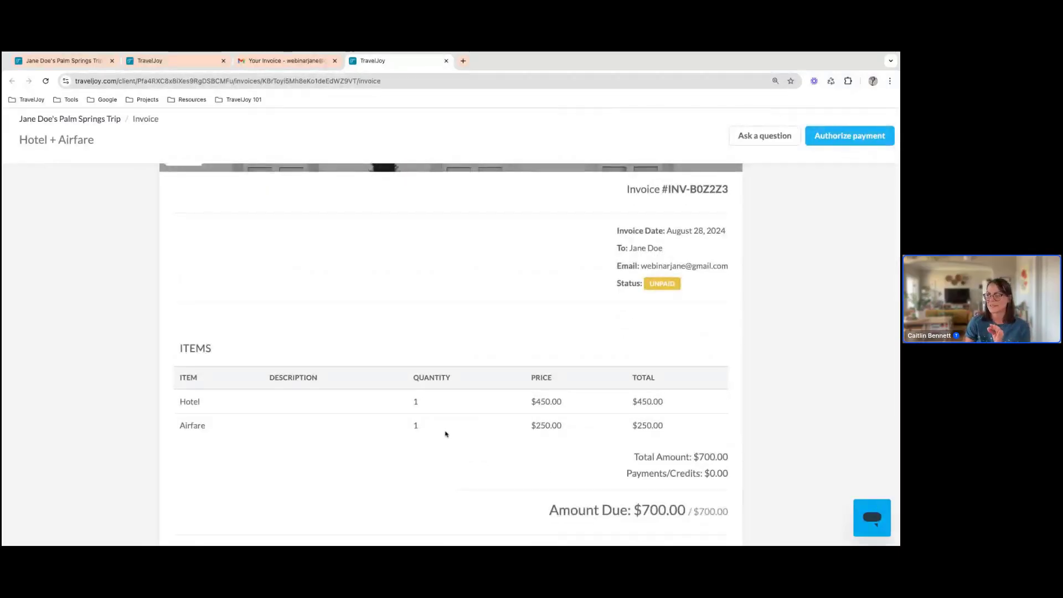
scroll(681, 274, "down", 10)
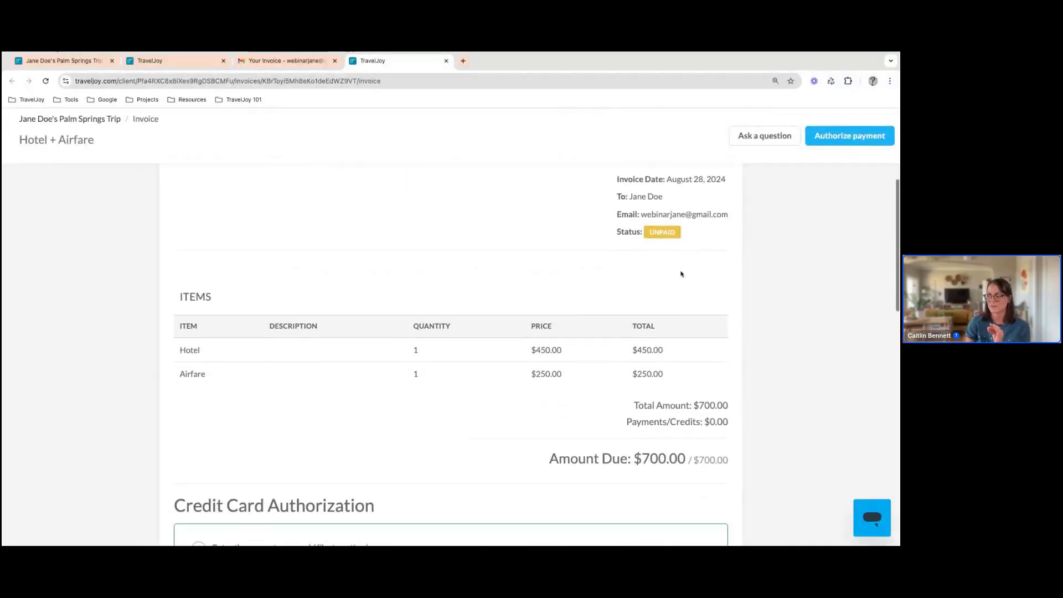
scroll(681, 274, "down", 2)
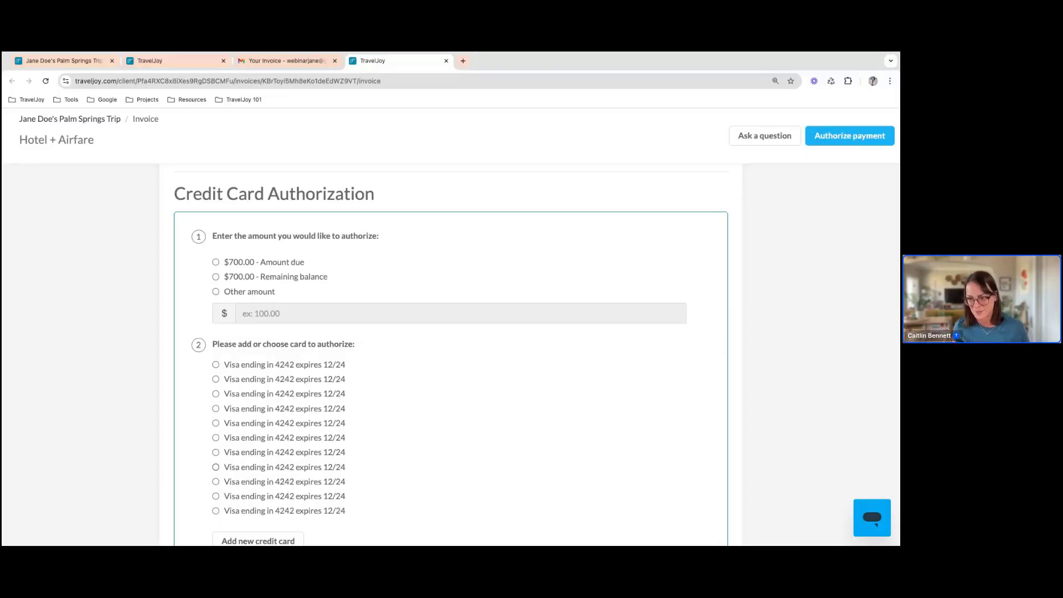
left_click(215, 262)
Choose the last saved Visa card for the authorization and re-enter its credit card security code
scroll(295, 374, "down", 1)
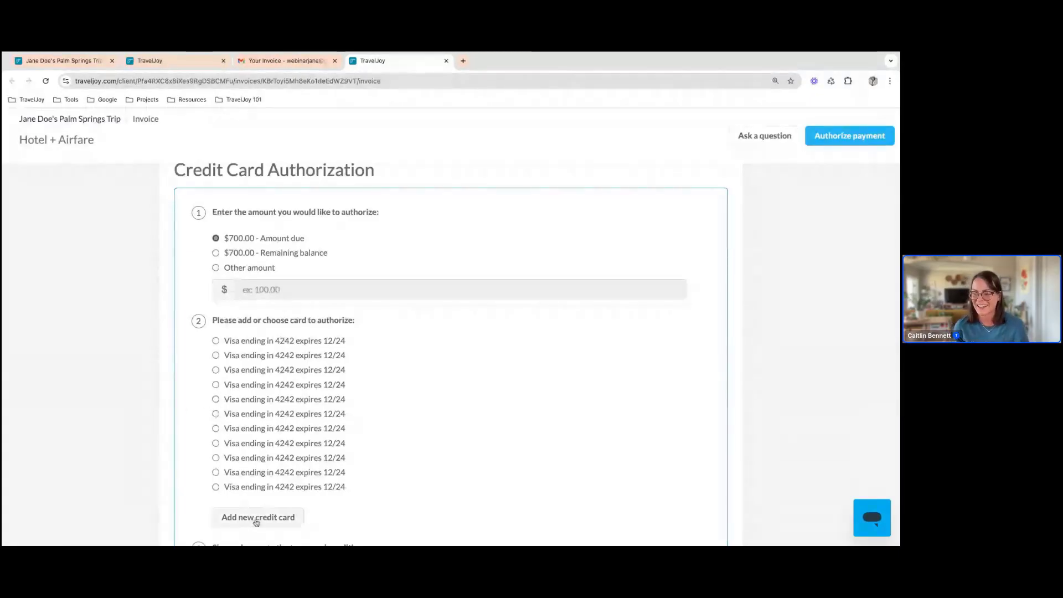
left_click(215, 488)
left_click(396, 233)
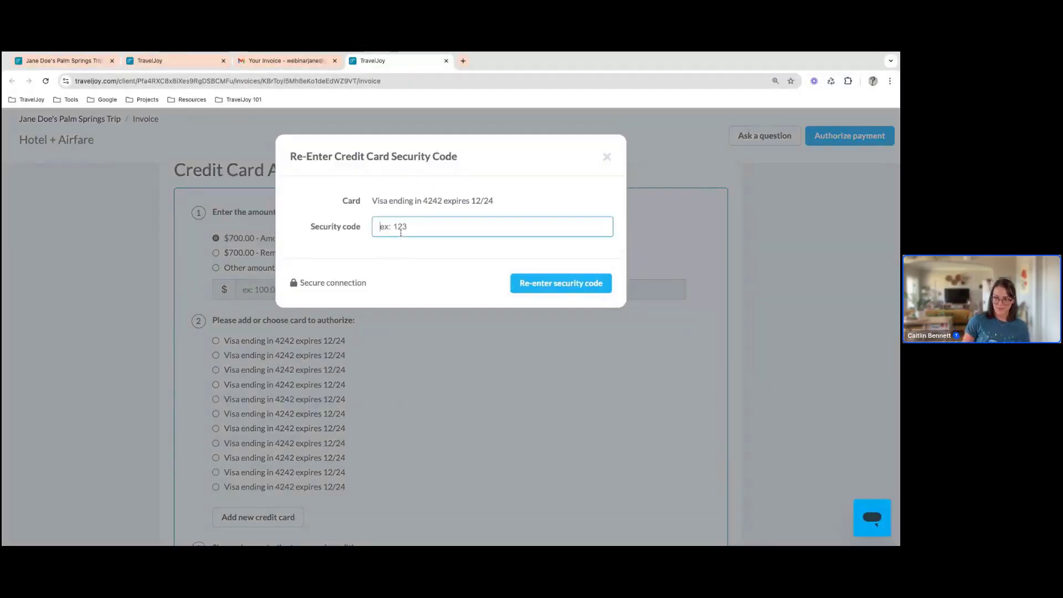
type("123")
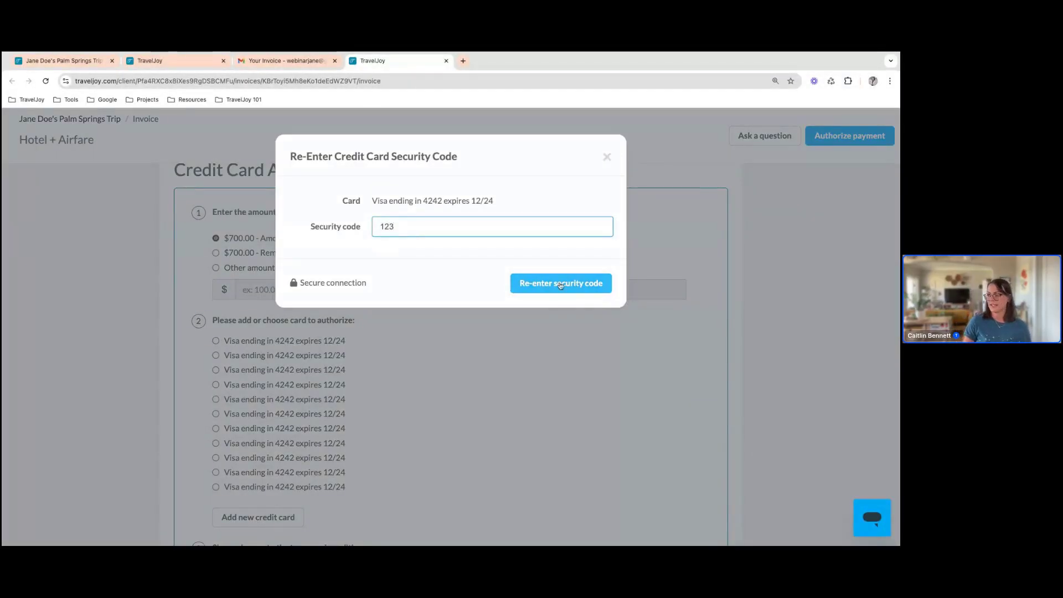
left_click(552, 285)
Sign the credit card authorization with the client's typed signature, check the payment schedule, and authorize the payment
scroll(557, 293, "down", 2)
scroll(552, 300, "down", 3)
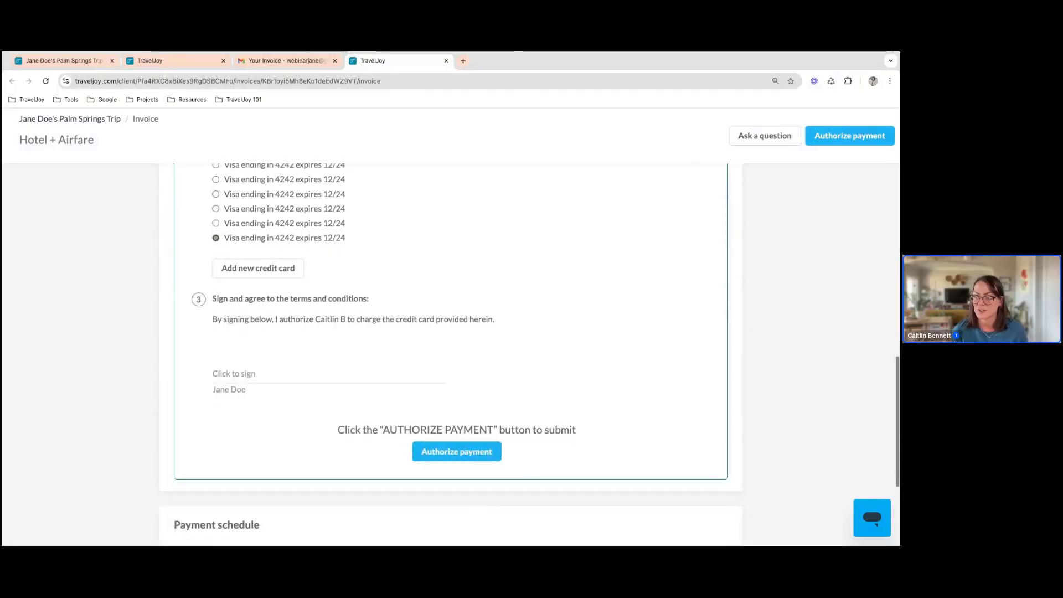
left_click(362, 373)
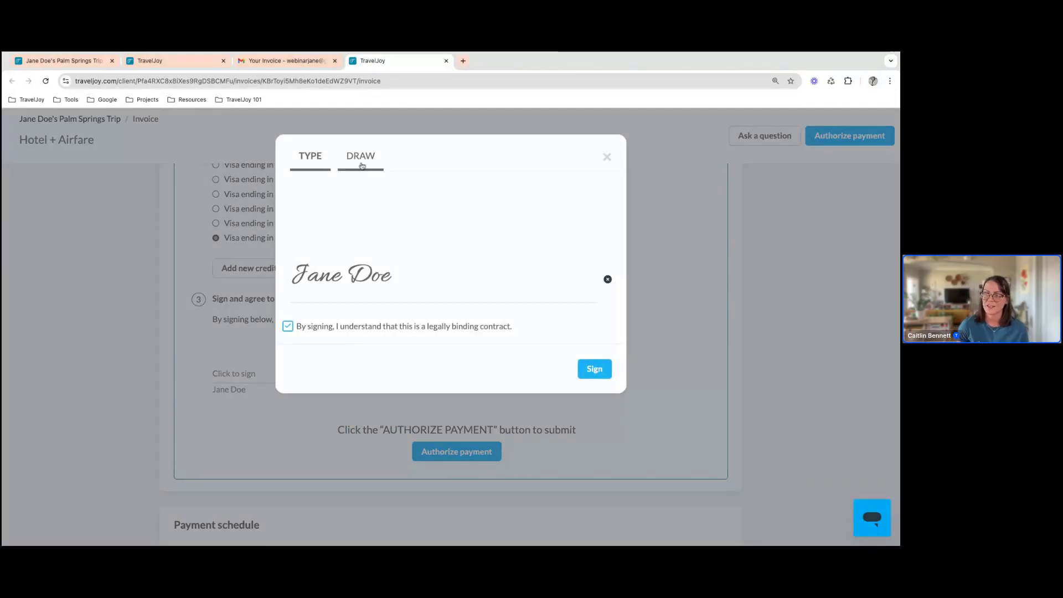
left_click(594, 369)
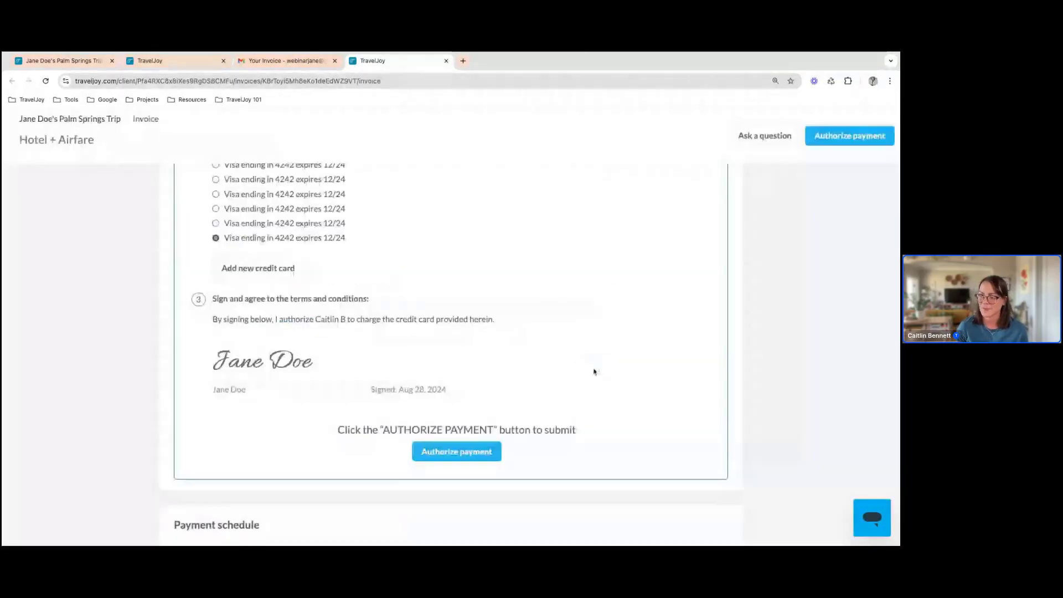
scroll(593, 373, "down", 3)
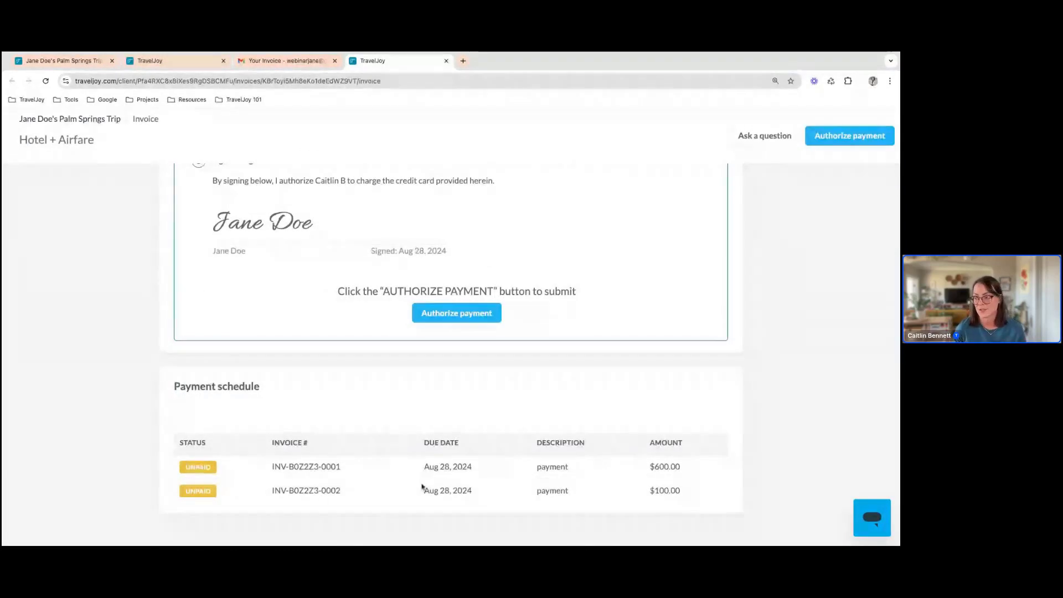
scroll(430, 413, "up", 3)
scroll(431, 411, "up", 1)
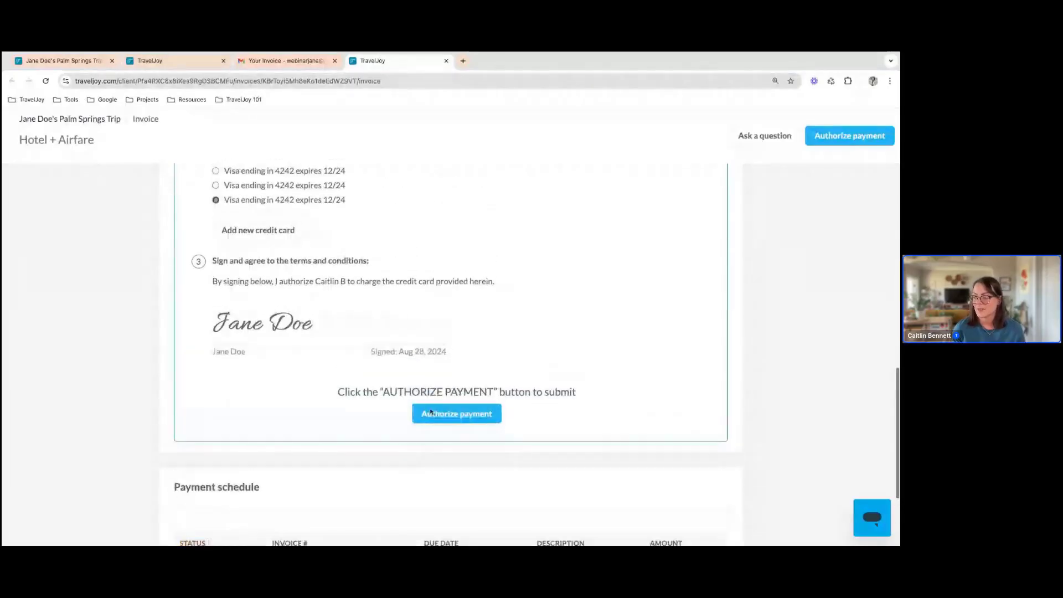
left_click(433, 415)
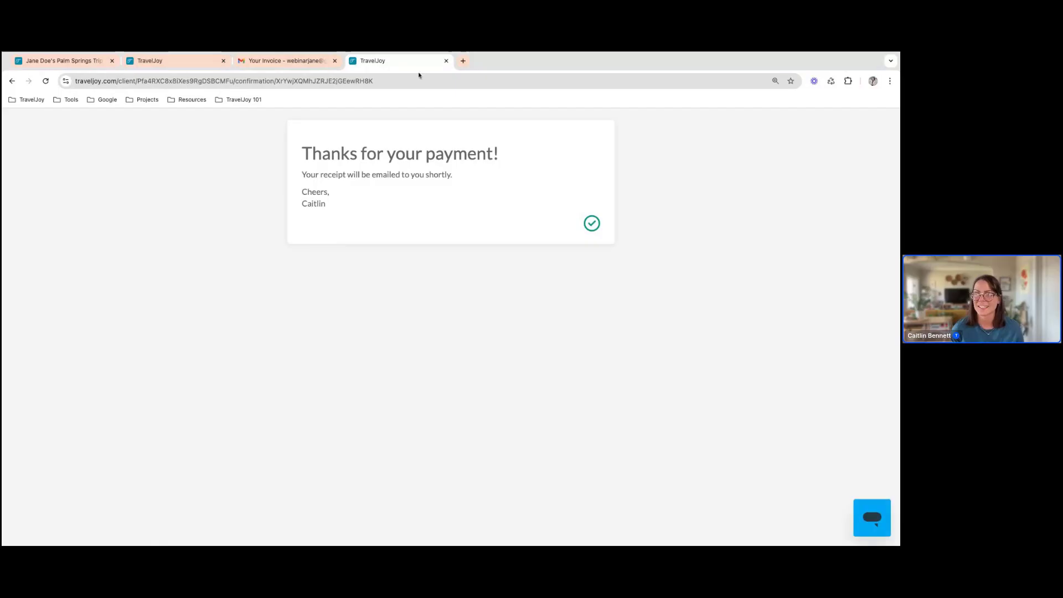
Close the client's payment confirmation, return to the Palm Springs trip, refresh its messages, and review the payment authorization message
left_click(446, 60)
left_click(97, 61)
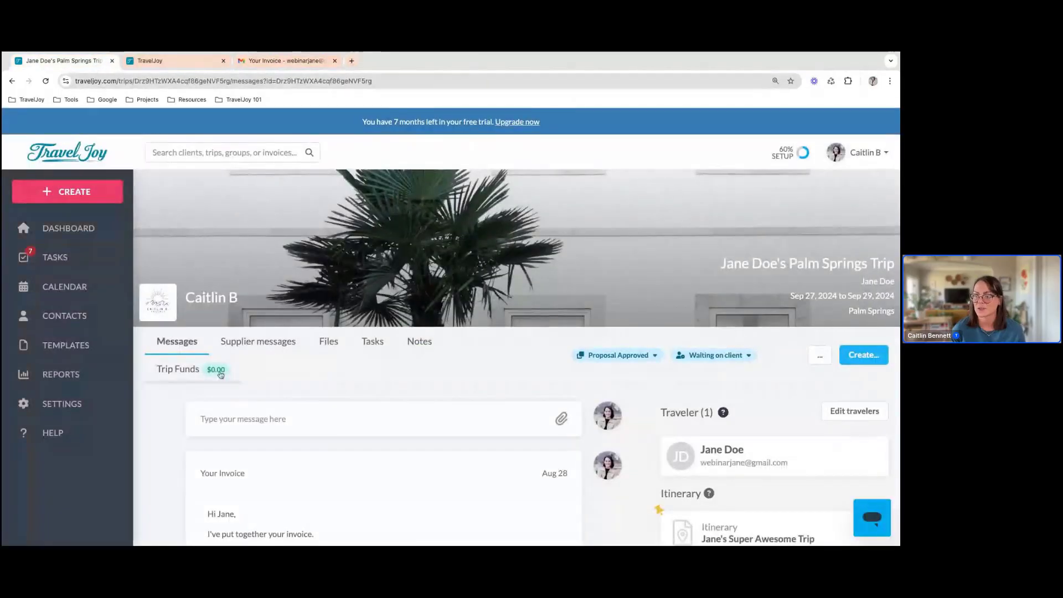
left_click(188, 347)
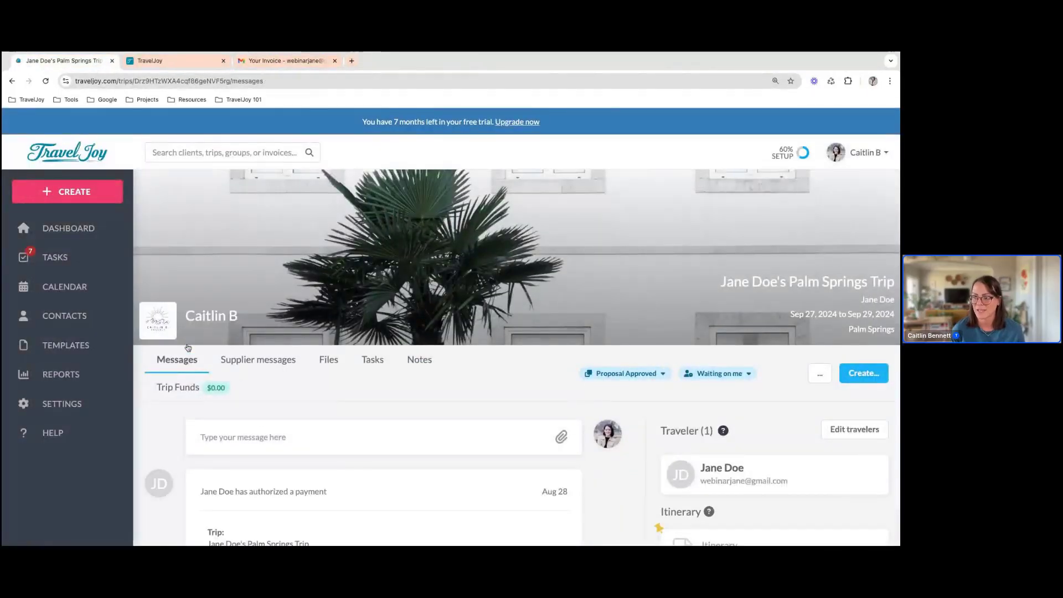
scroll(309, 309, "down", 4)
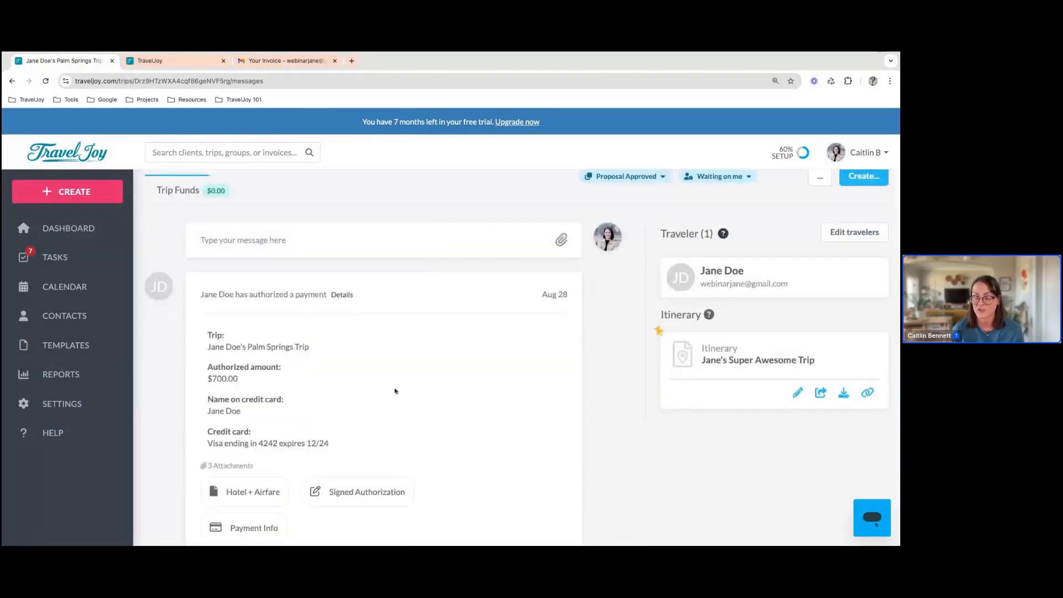
scroll(394, 387, "down", 1)
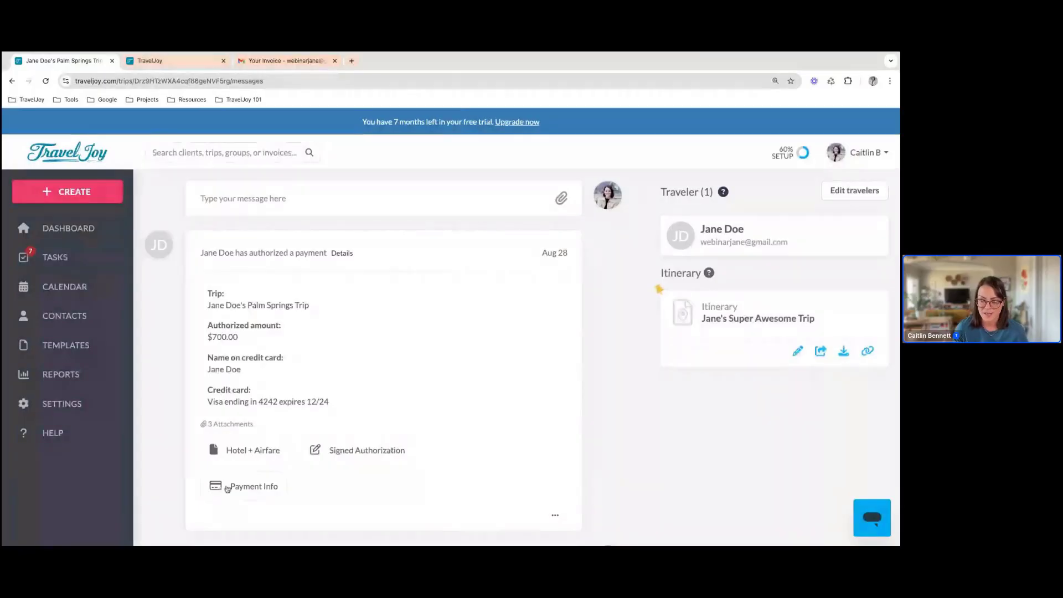
scroll(265, 302, "up", 1)
scroll(266, 301, "up", 1)
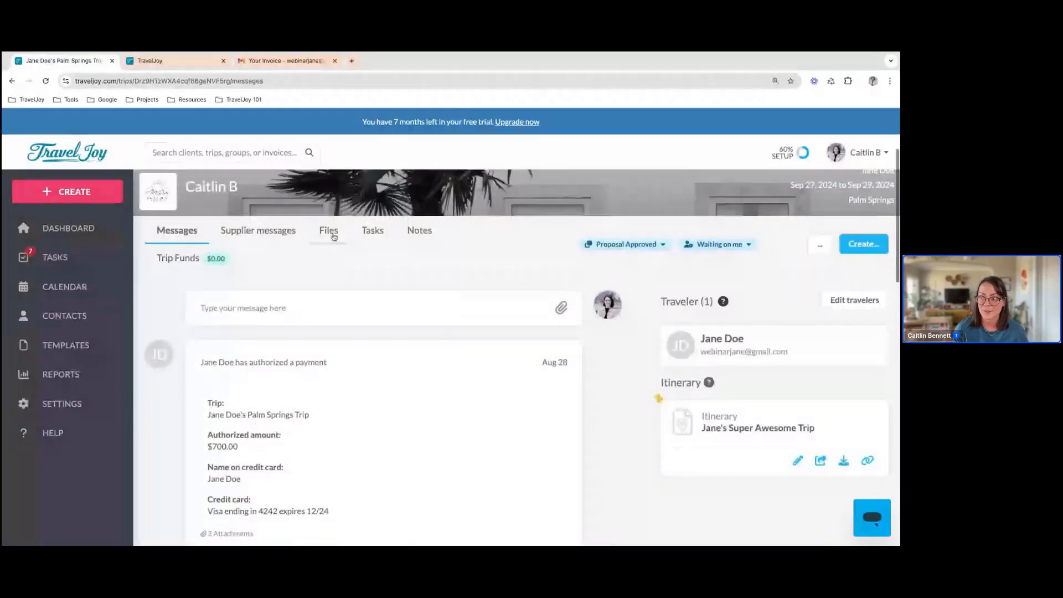
Open the Hotel + Airfare invoice from the trip's files and view the authorization details of its $100.00 payment
left_click(331, 232)
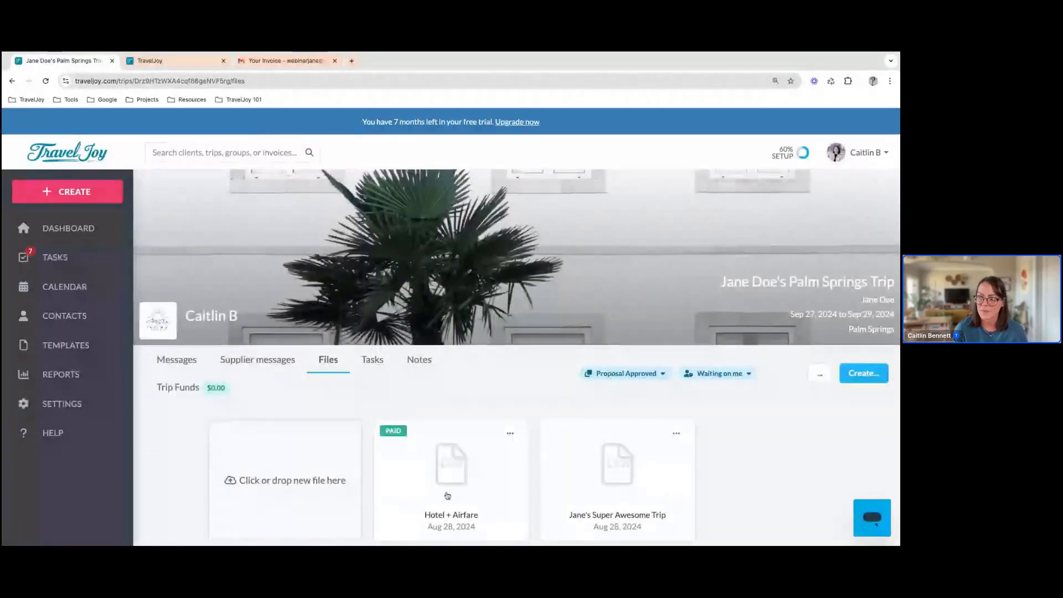
left_click(447, 496)
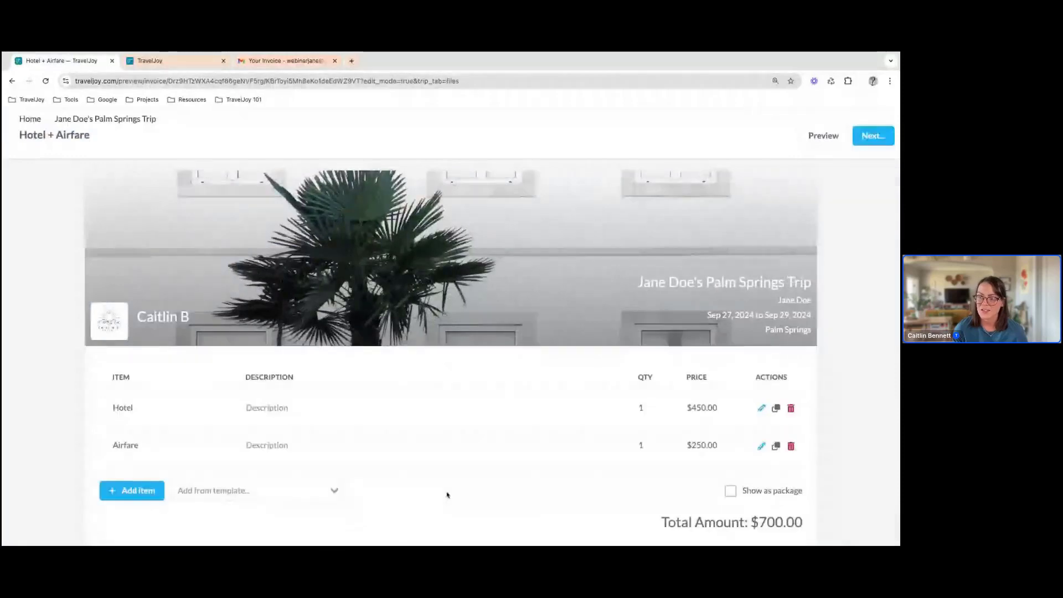
scroll(447, 495, "down", 4)
scroll(447, 494, "down", 1)
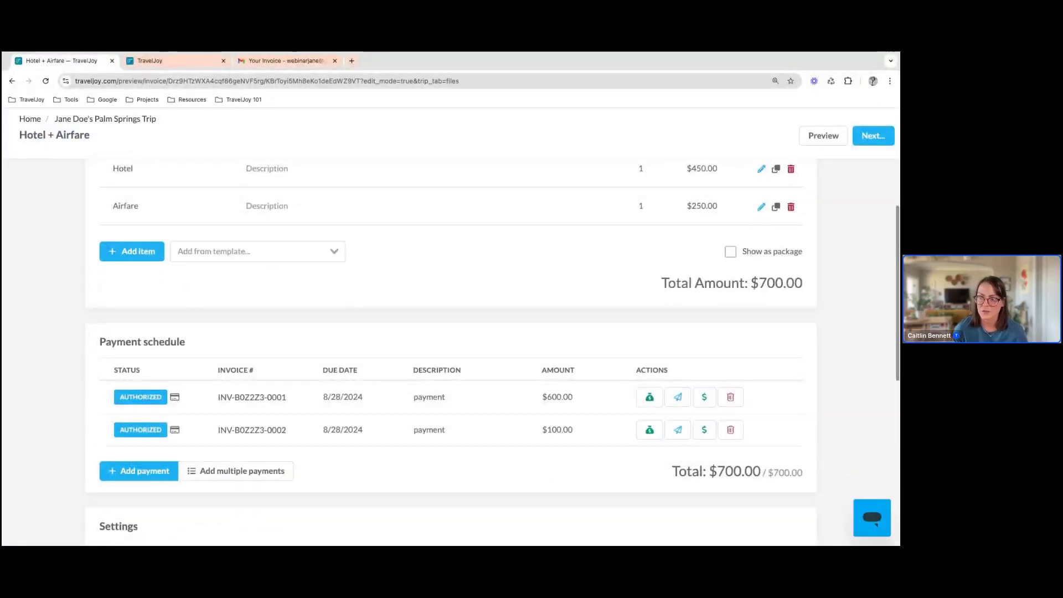
left_click(176, 431)
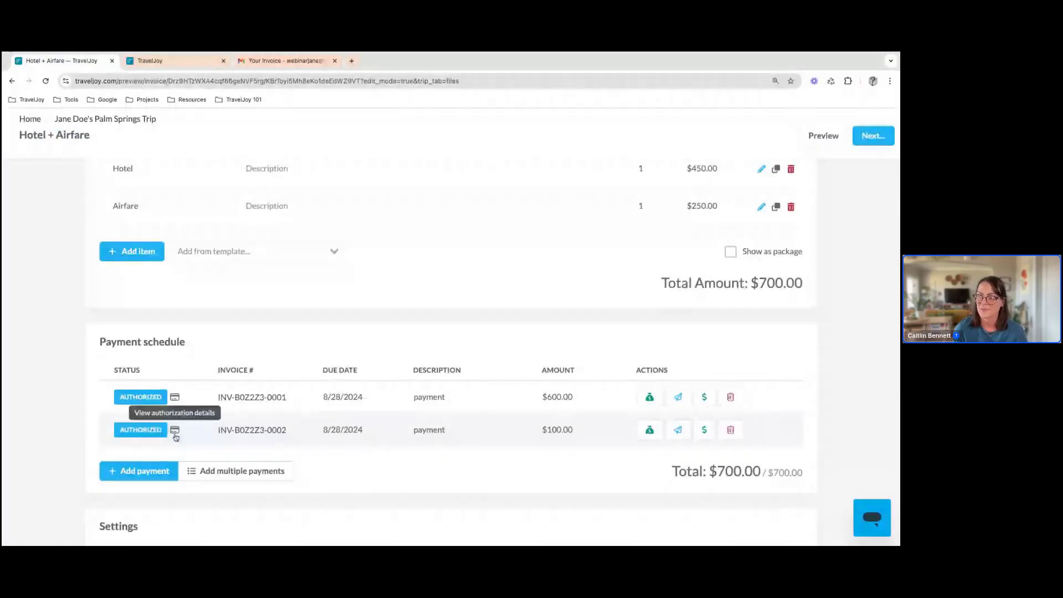
left_click(176, 434)
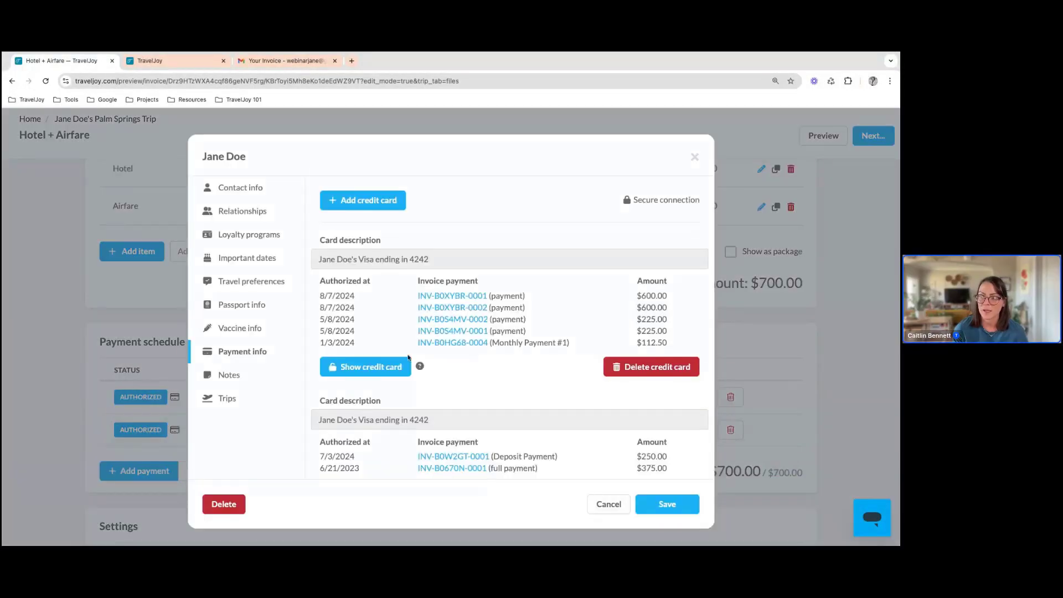
left_click(695, 159)
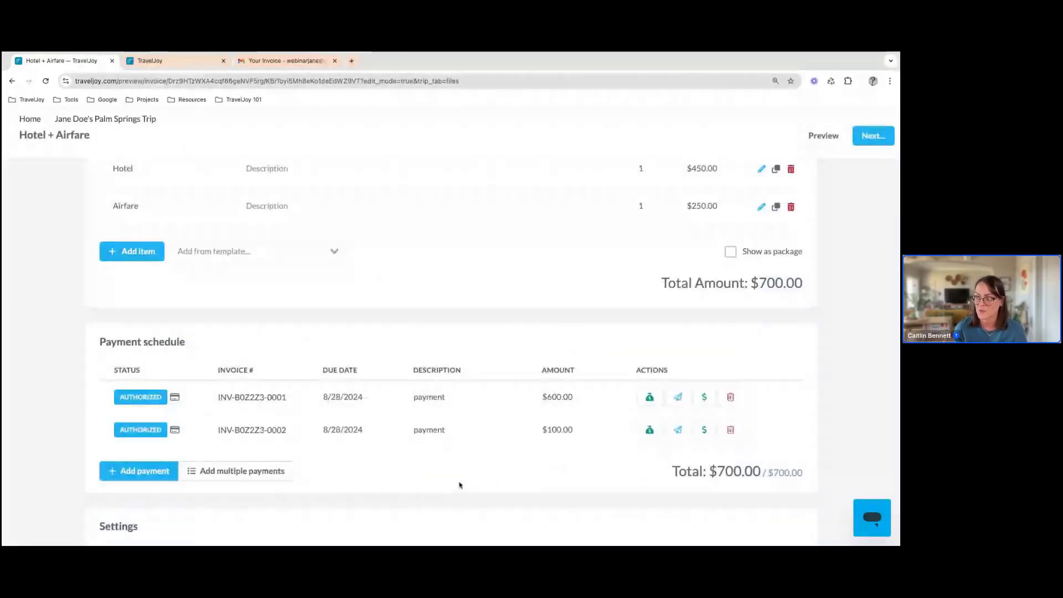
Review the Mark as Paid options for the $600.00 payment without applying them, and return to the Palm Springs trip
left_click(649, 399)
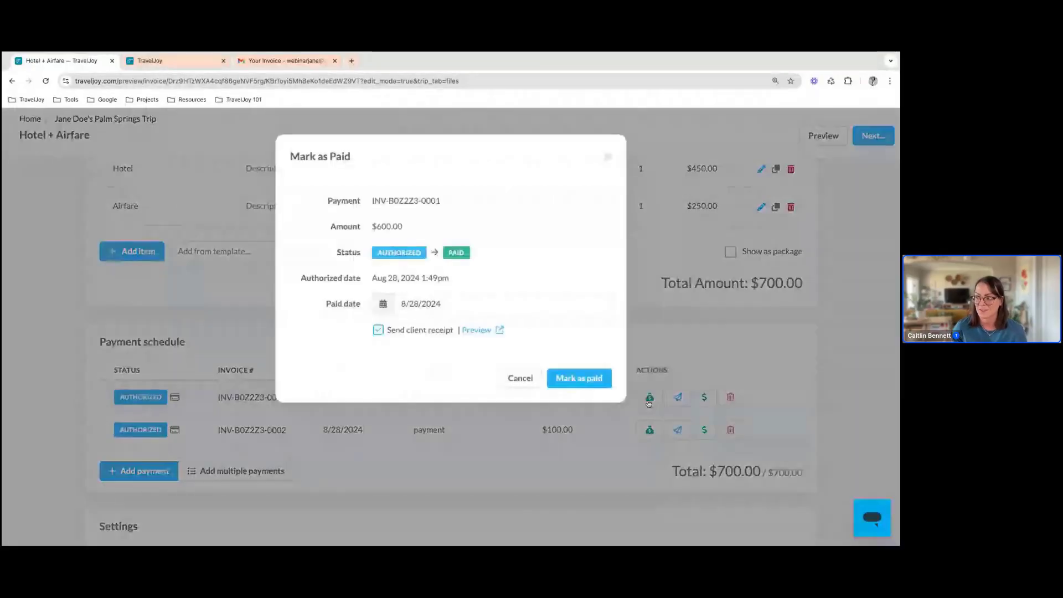
left_click(606, 157)
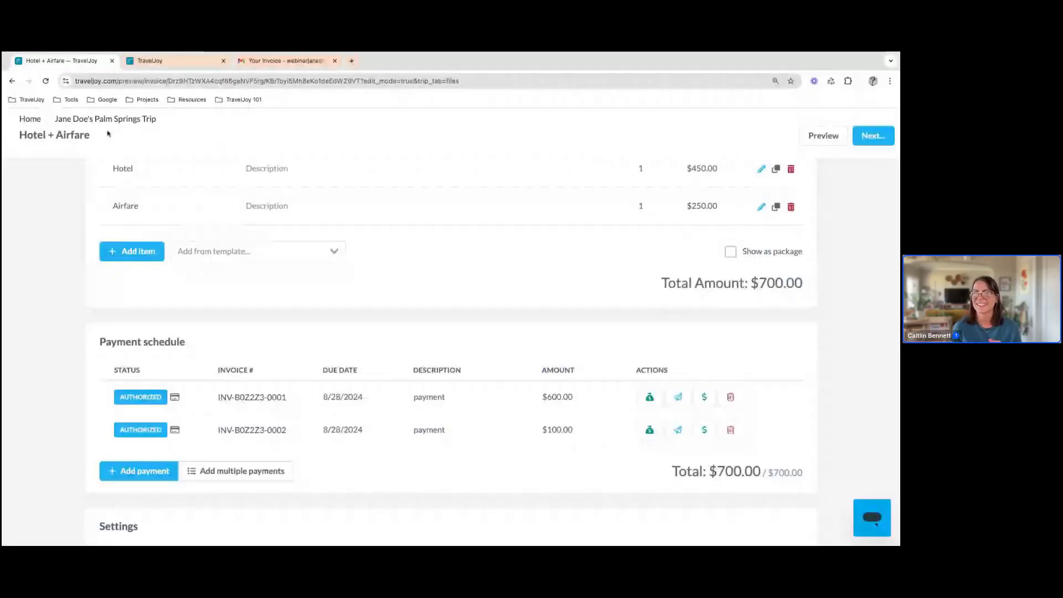
left_click(70, 120)
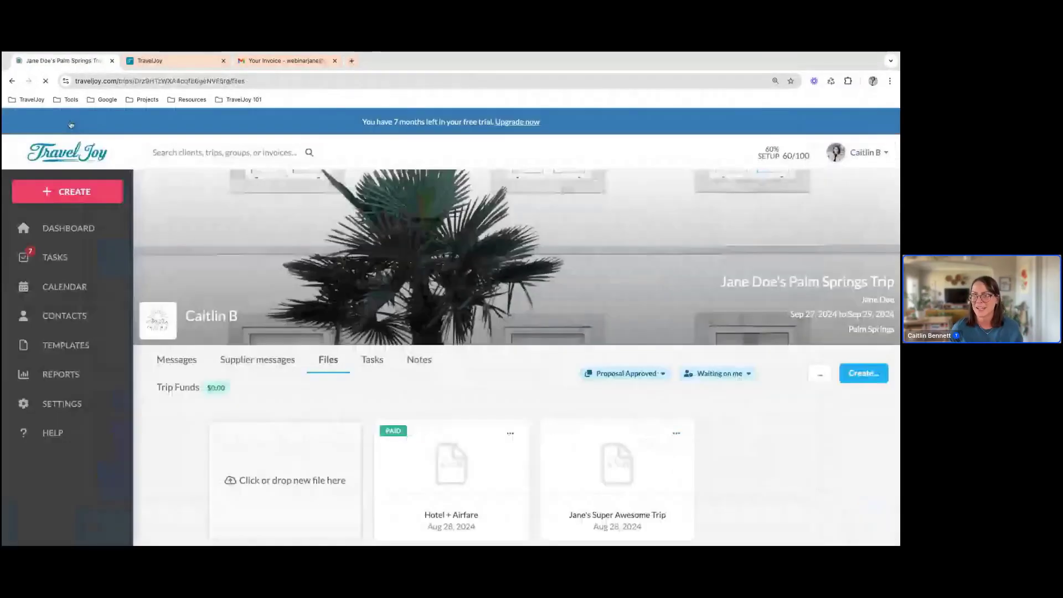
Check which documents can be created for the trip, and view the Direct Payments settings
left_click(862, 374)
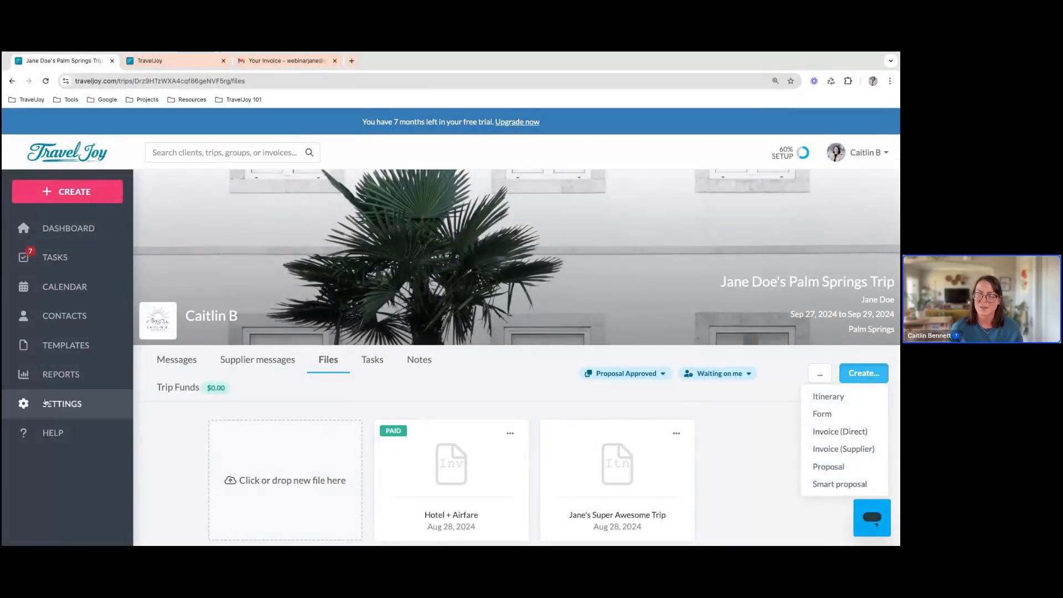
left_click(45, 403)
scroll(83, 400, "down", 2)
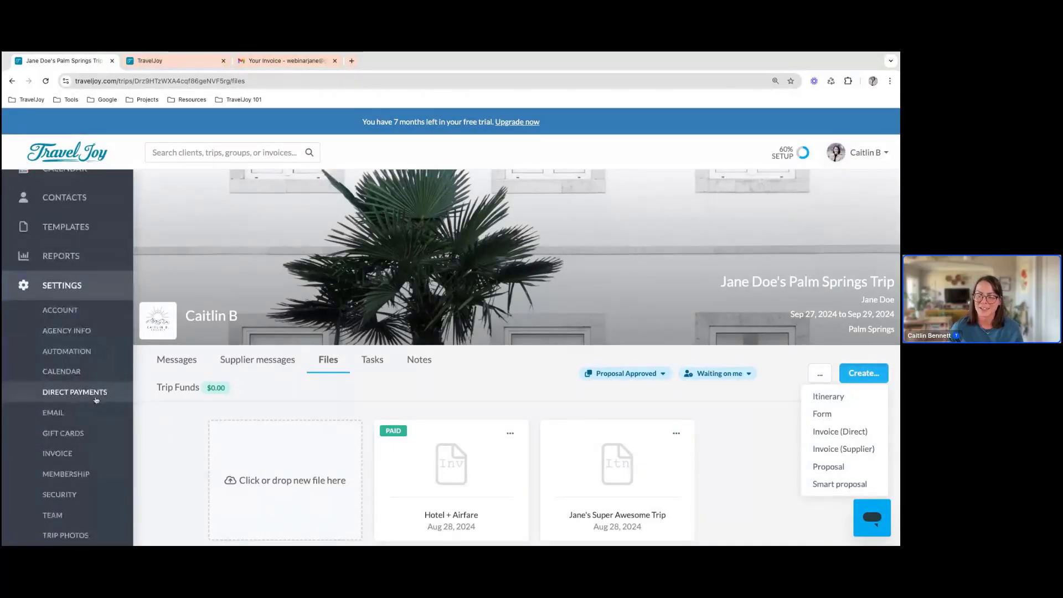
left_click(96, 398)
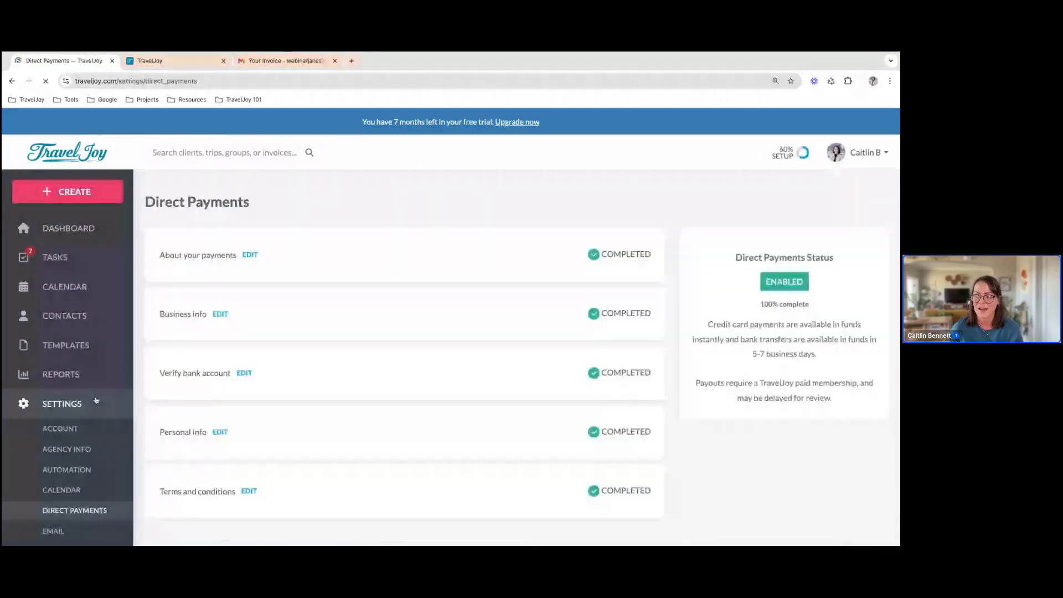
Reopen the Palm Springs trip from the dashboard and create a direct invoice for it, accepting the direct charge confirmation
left_click(117, 227)
scroll(249, 471, "down", 1)
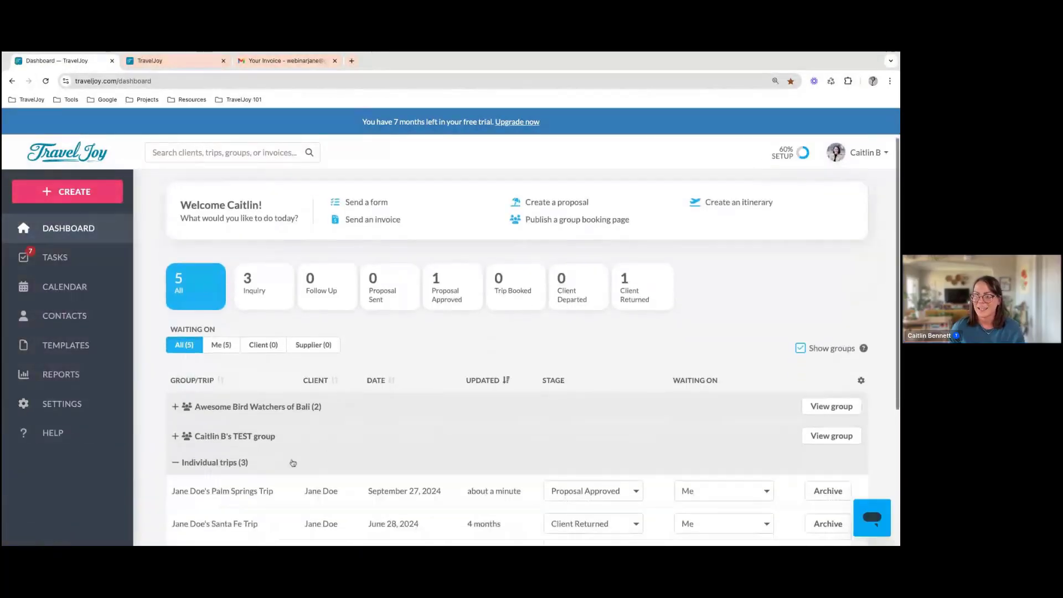
left_click(266, 490)
left_click(866, 374)
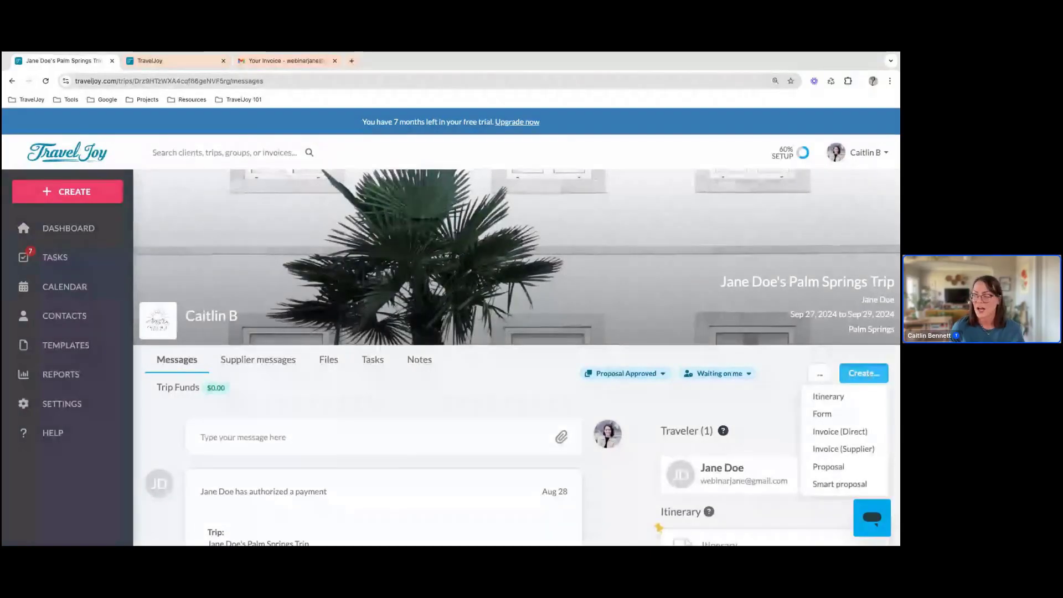
left_click(861, 432)
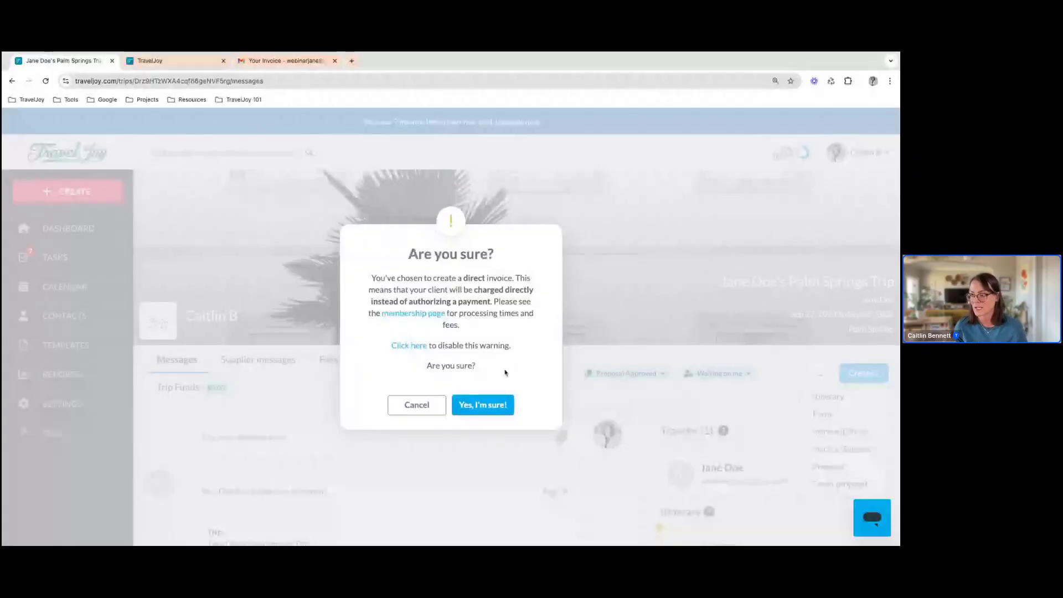
left_click(487, 408)
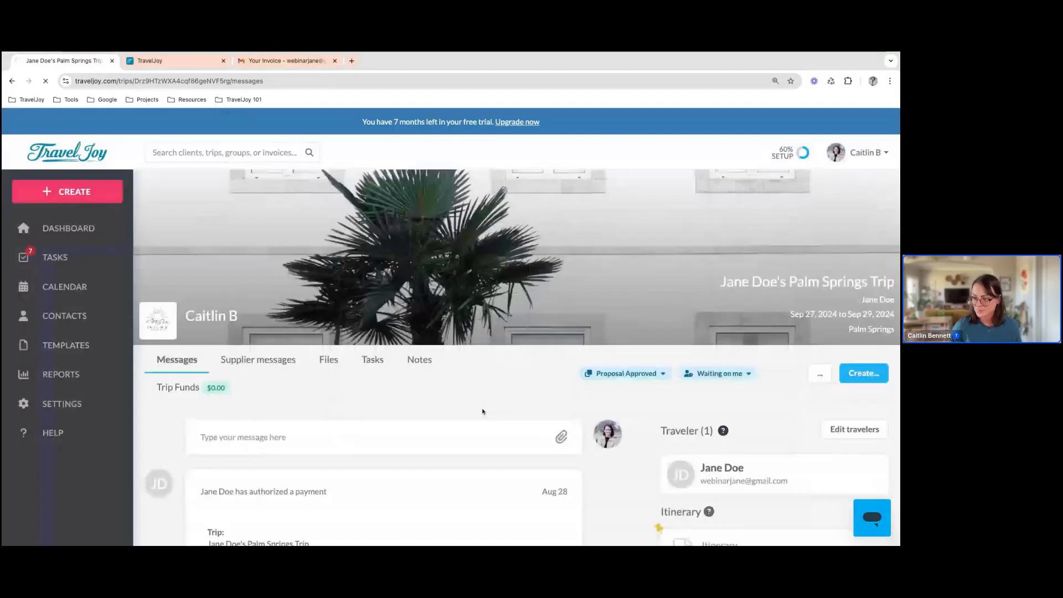
Fill in the direct invoice's first item as Hotel with a price of $450.00
scroll(166, 382, "down", 1)
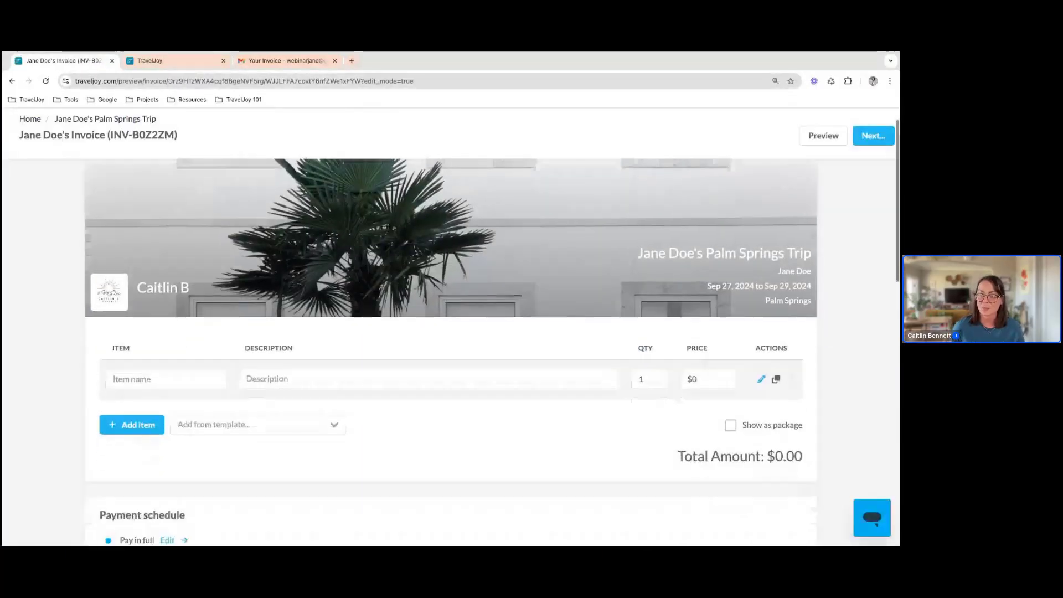
left_click(161, 385)
type("Hotel")
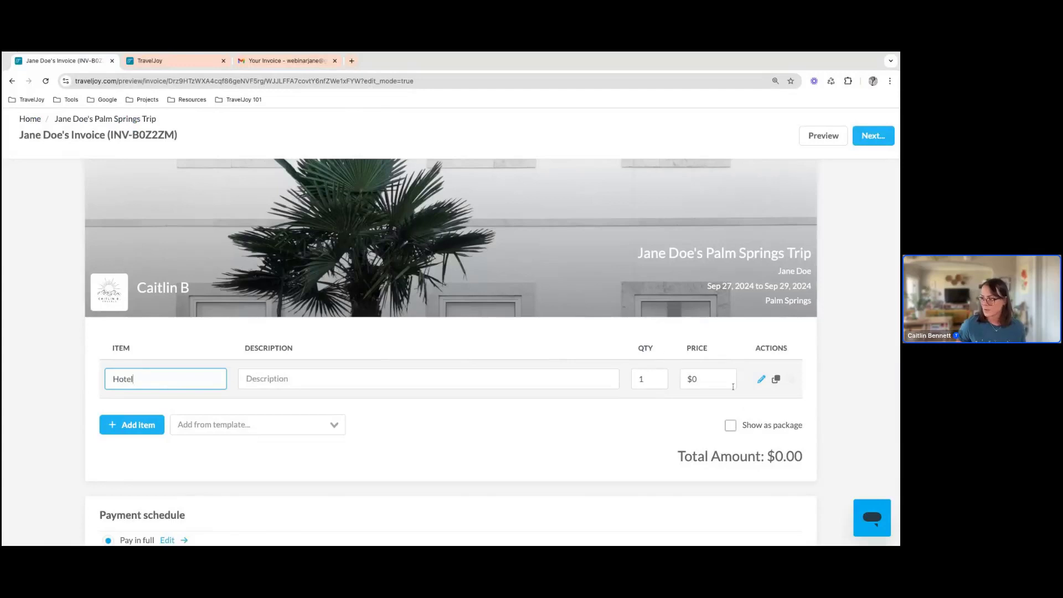
left_click(733, 386)
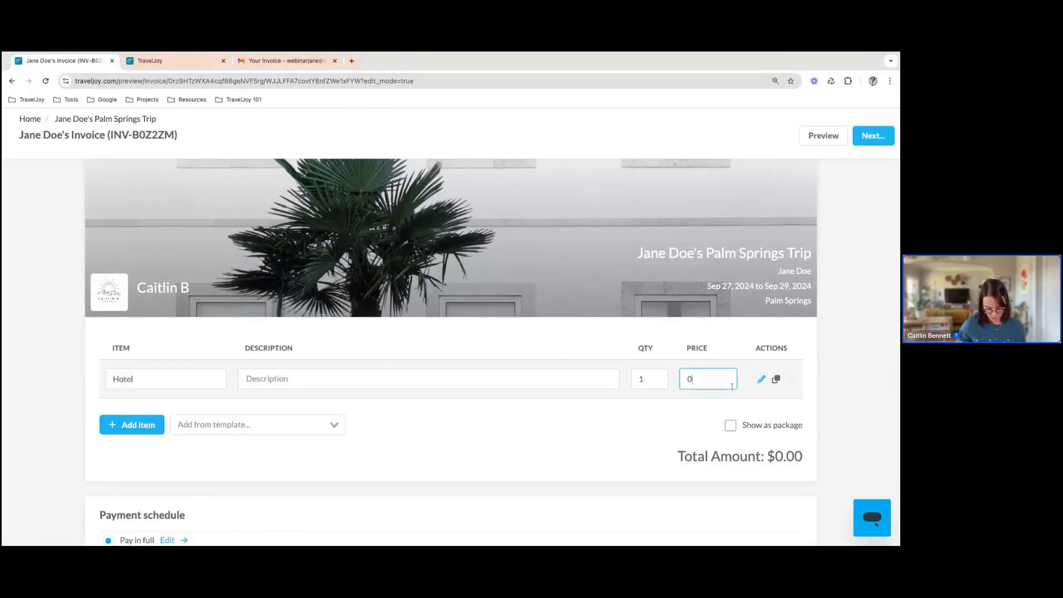
key("BackSpace")
type("450.0")
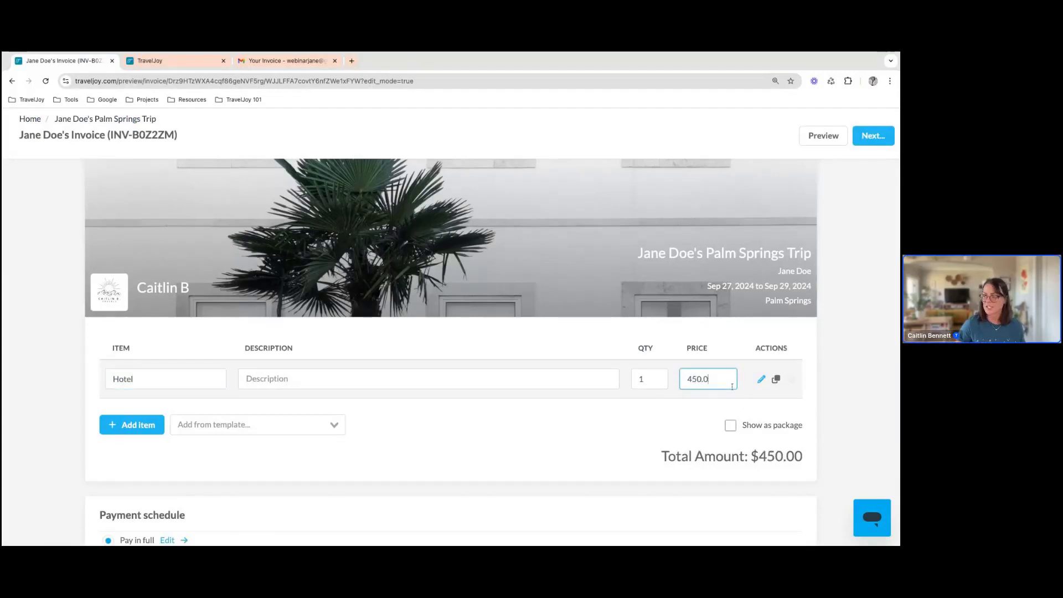
type("0")
left_click(573, 444)
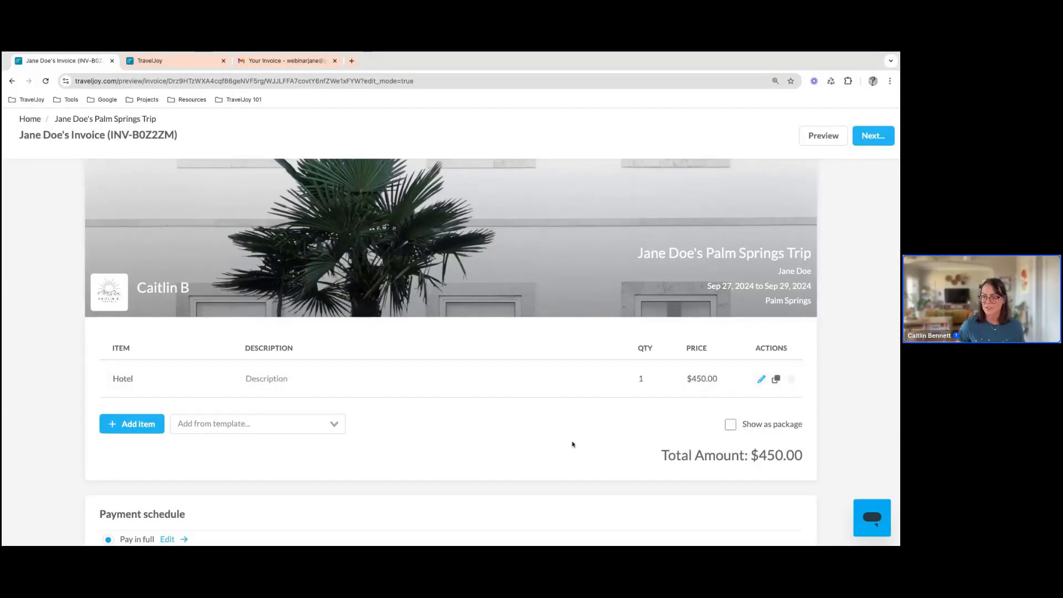
Enter Hotel as the invoice name in the direct invoice's settings
scroll(573, 444, "down", 4)
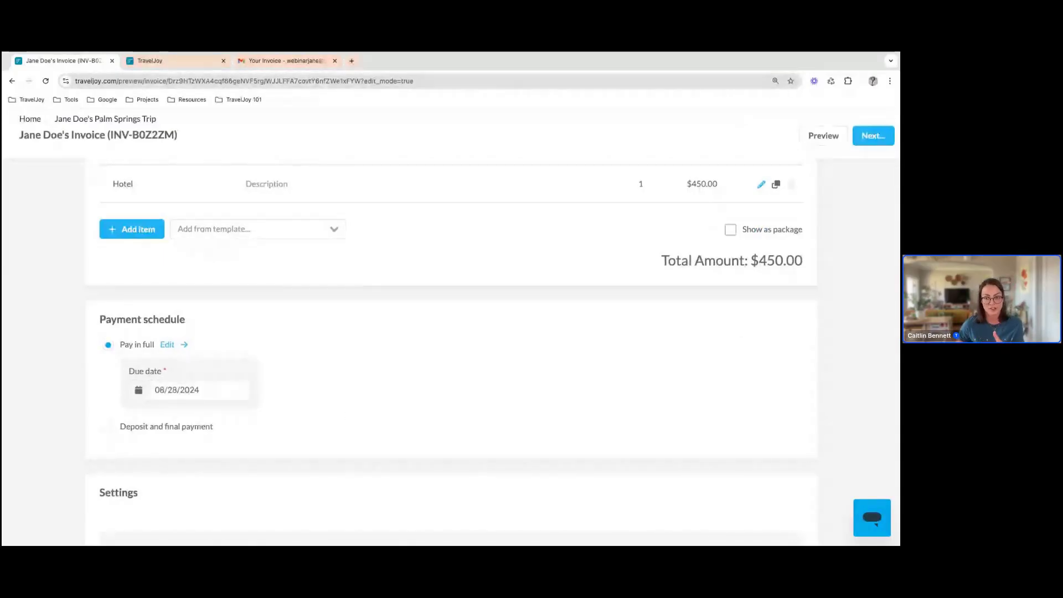
scroll(451, 352, "down", 4)
scroll(450, 352, "down", 2)
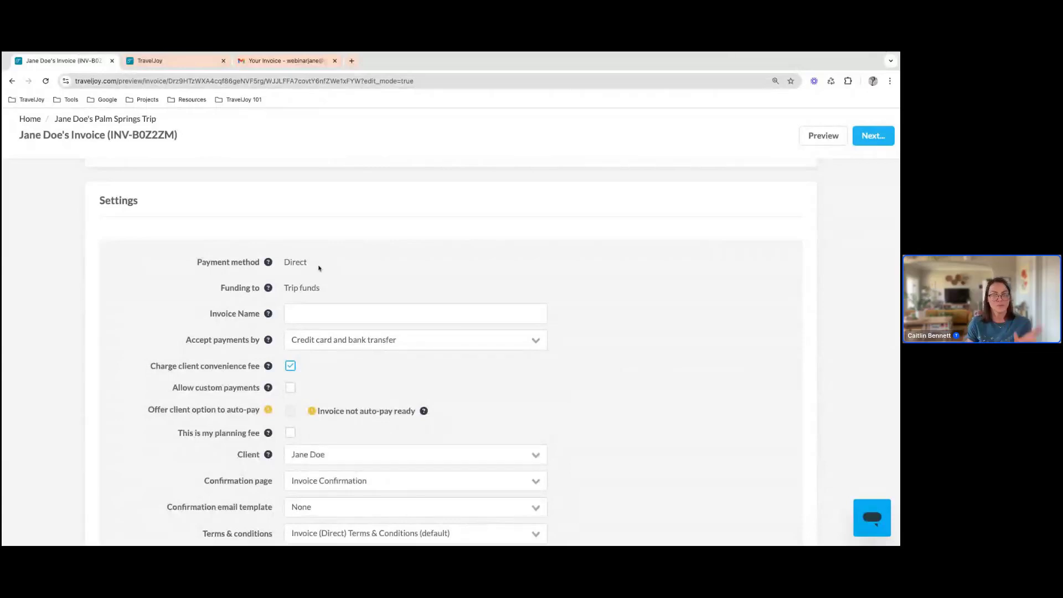
left_click(339, 314)
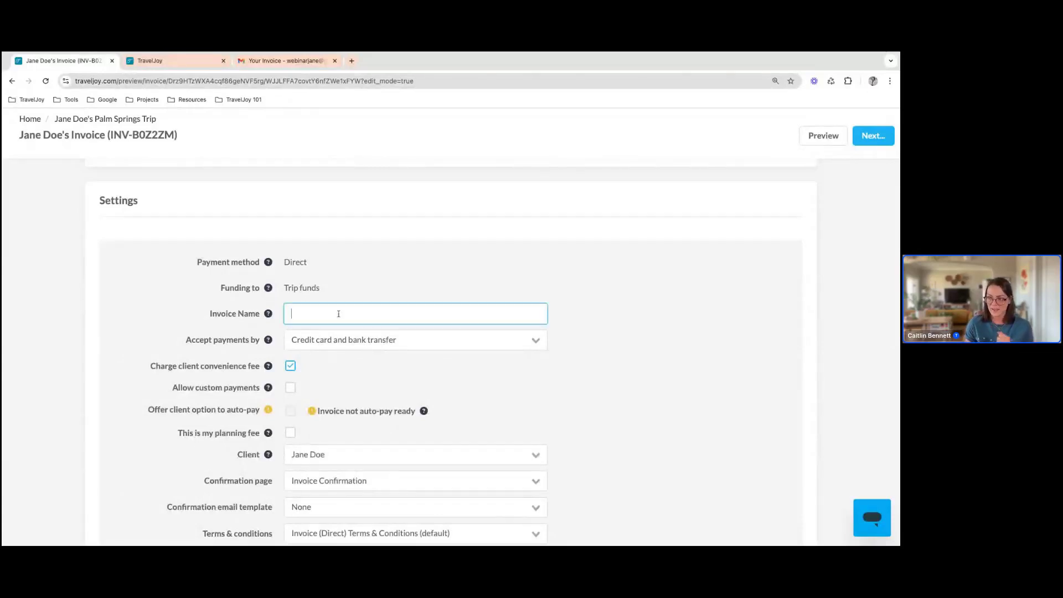
type("Hotel")
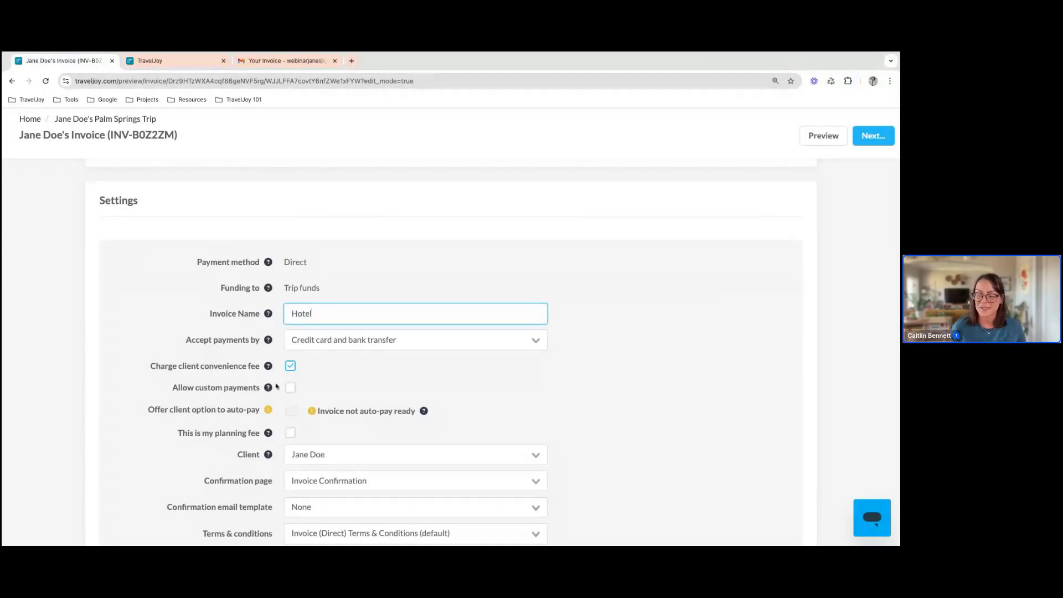
Examine the direct invoice's remaining settings, including convenience fee, auto-pay, planning fee, client, confirmation, terms and travel insurance options
scroll(280, 376, "down", 2)
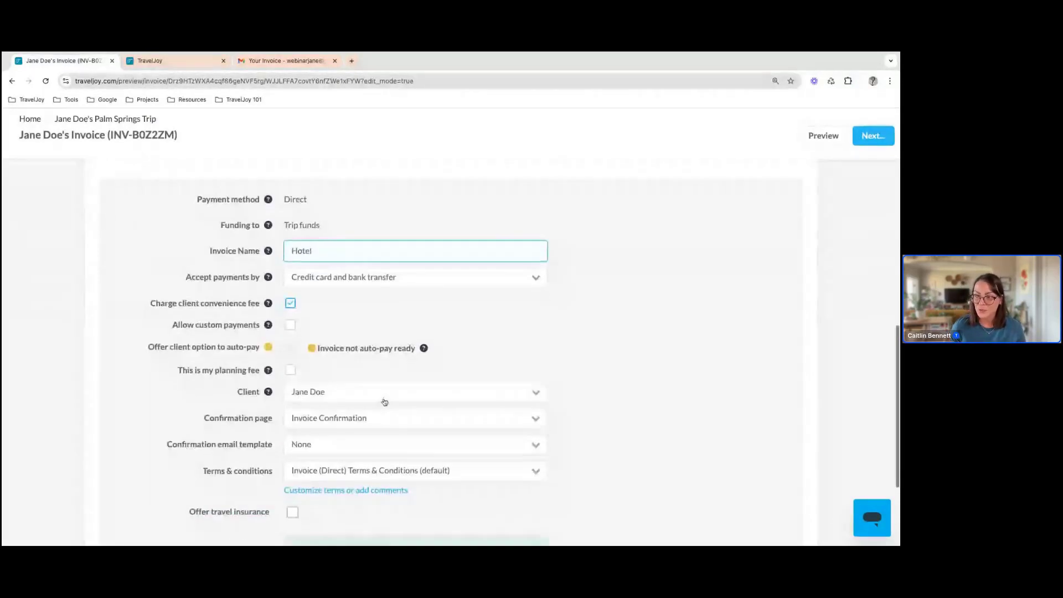
scroll(332, 350, "down", 1)
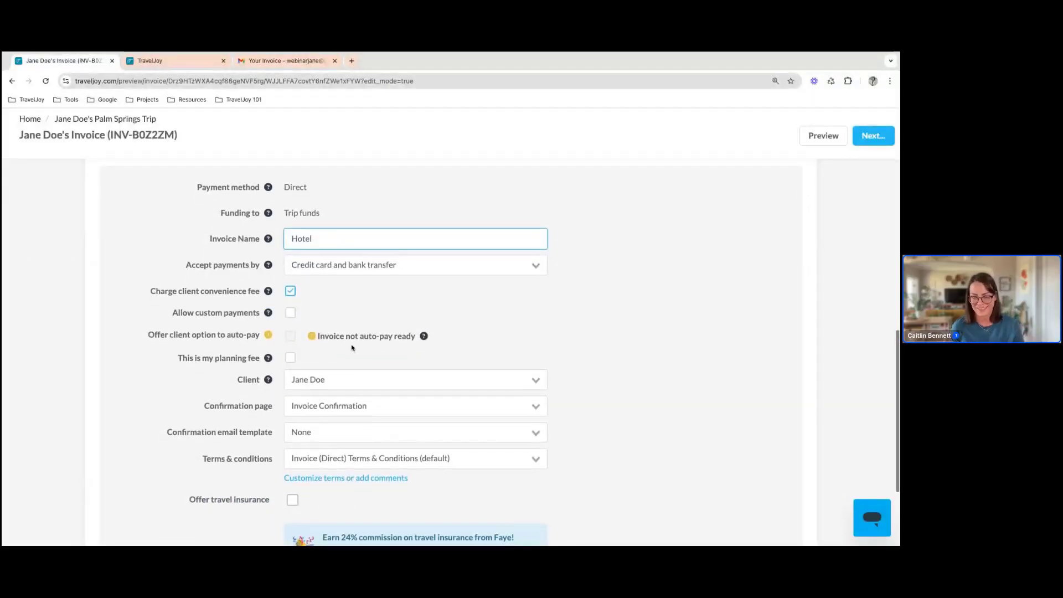
scroll(352, 348, "up", 1)
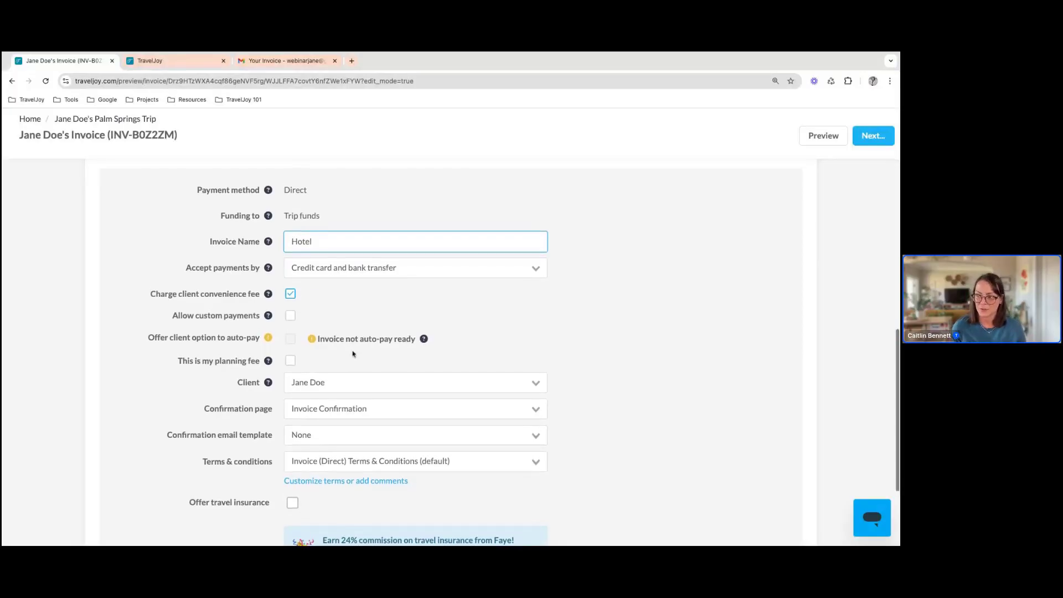
scroll(343, 346, "down", 1)
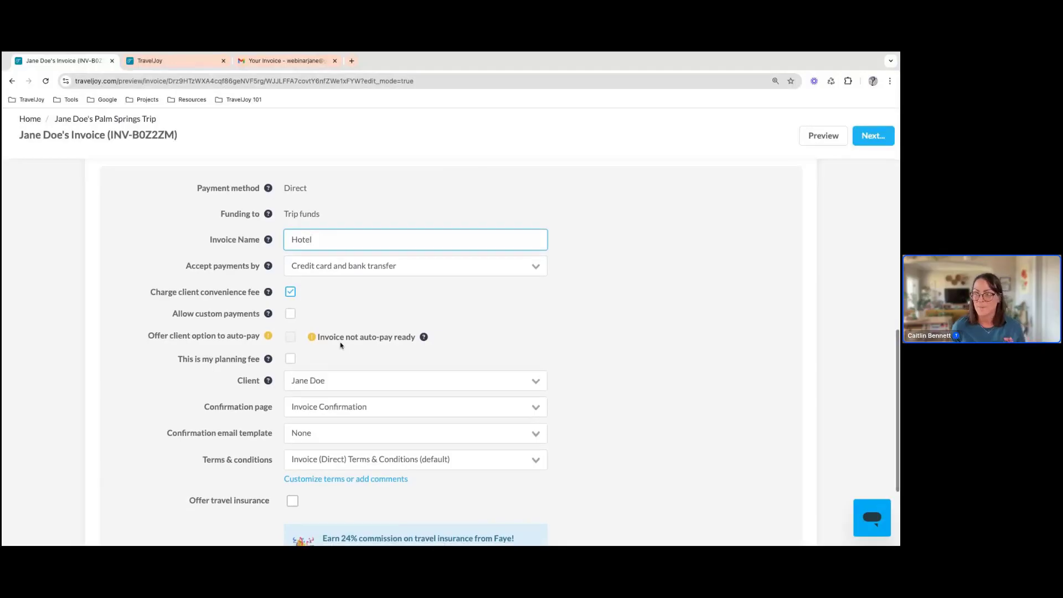
scroll(300, 338, "down", 1)
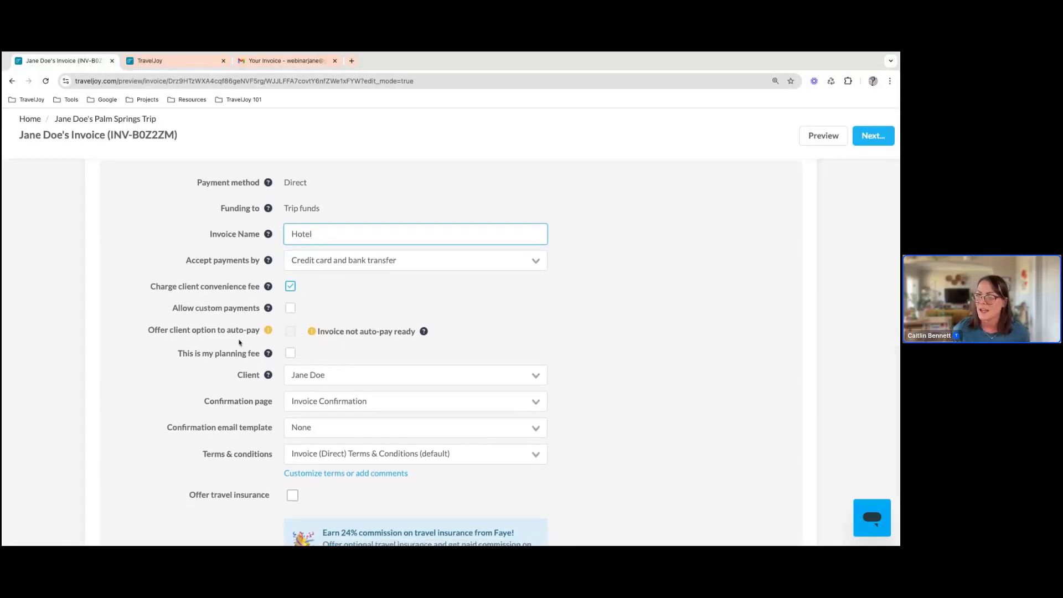
scroll(230, 363, "down", 1)
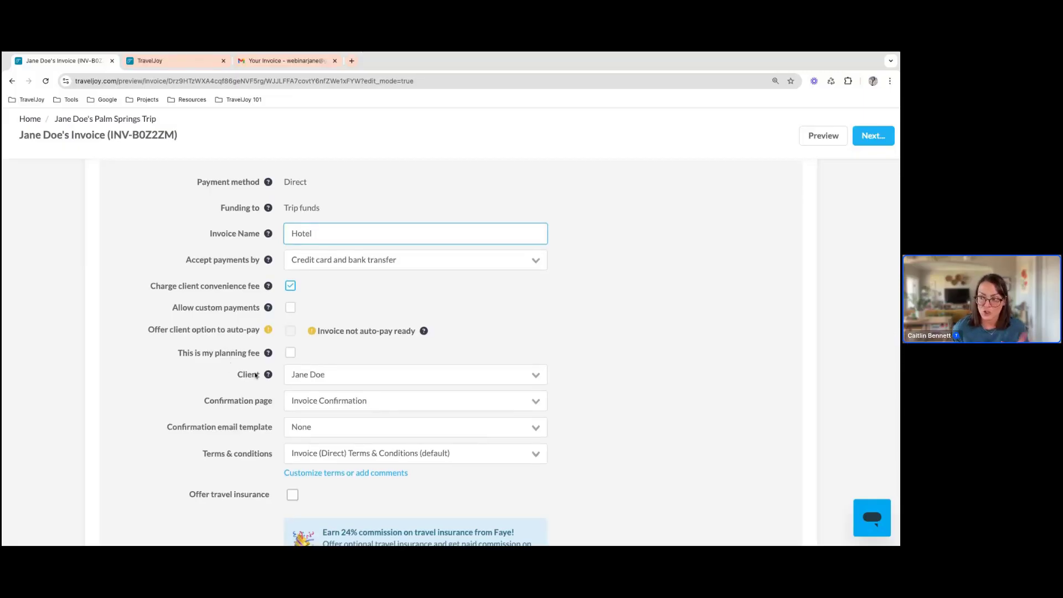
scroll(258, 378, "down", 1)
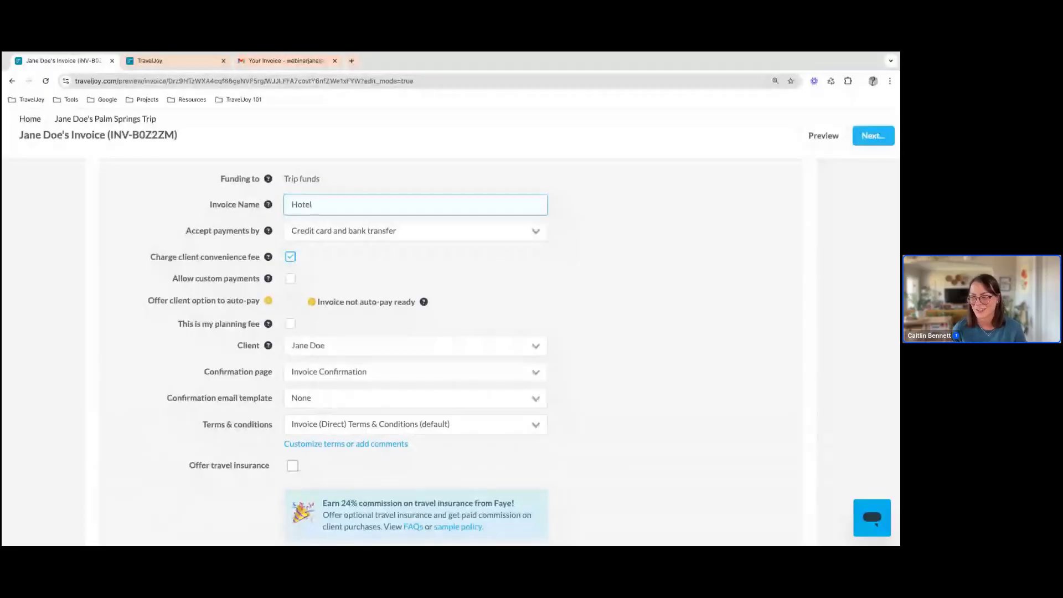
scroll(339, 399, "down", 1)
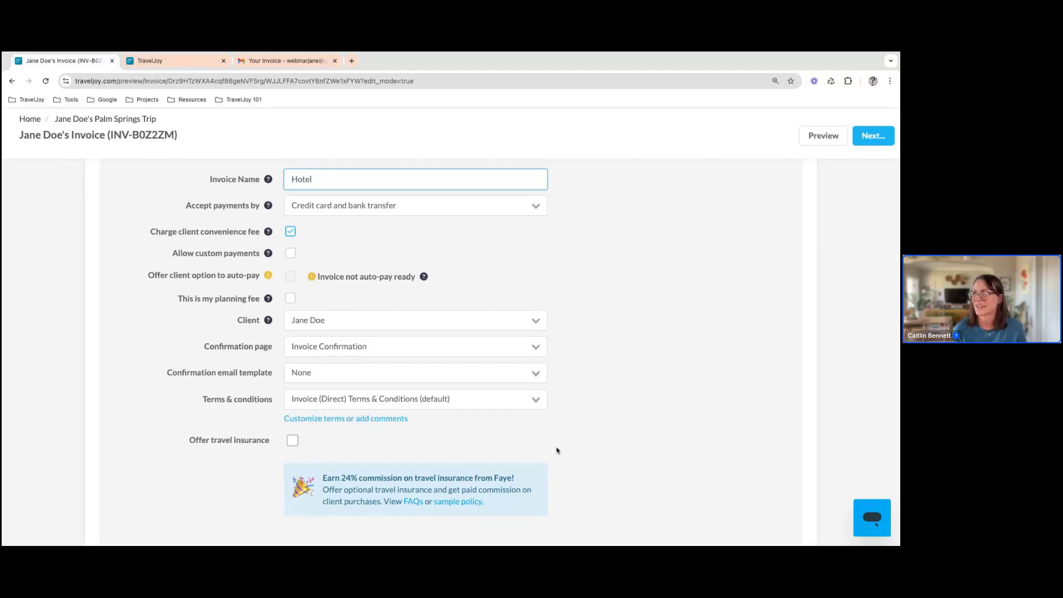
Save the direct invoice without sending it to the client
scroll(557, 450, "up", 10)
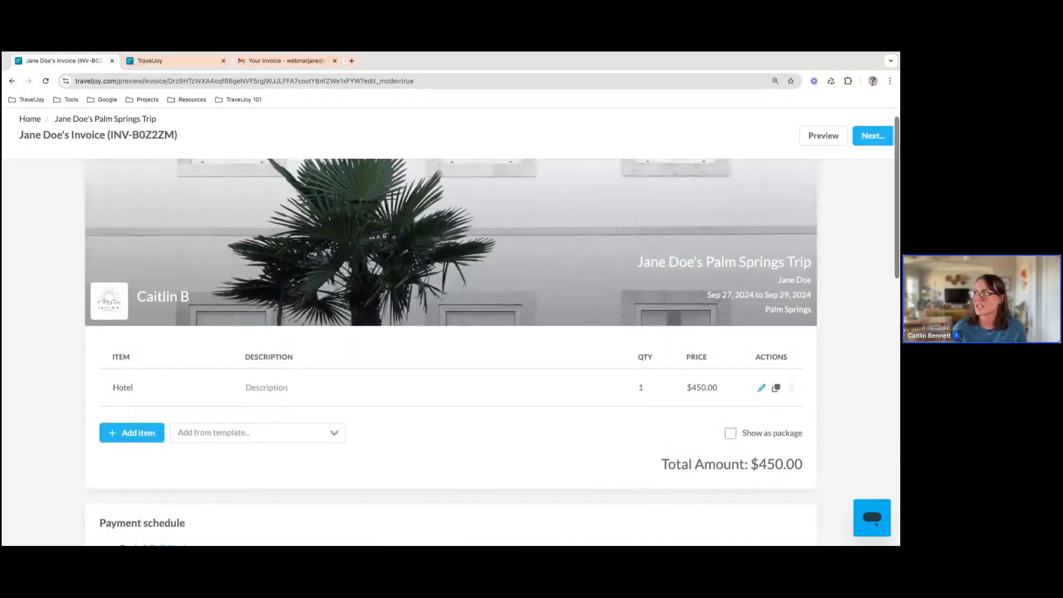
left_click(875, 134)
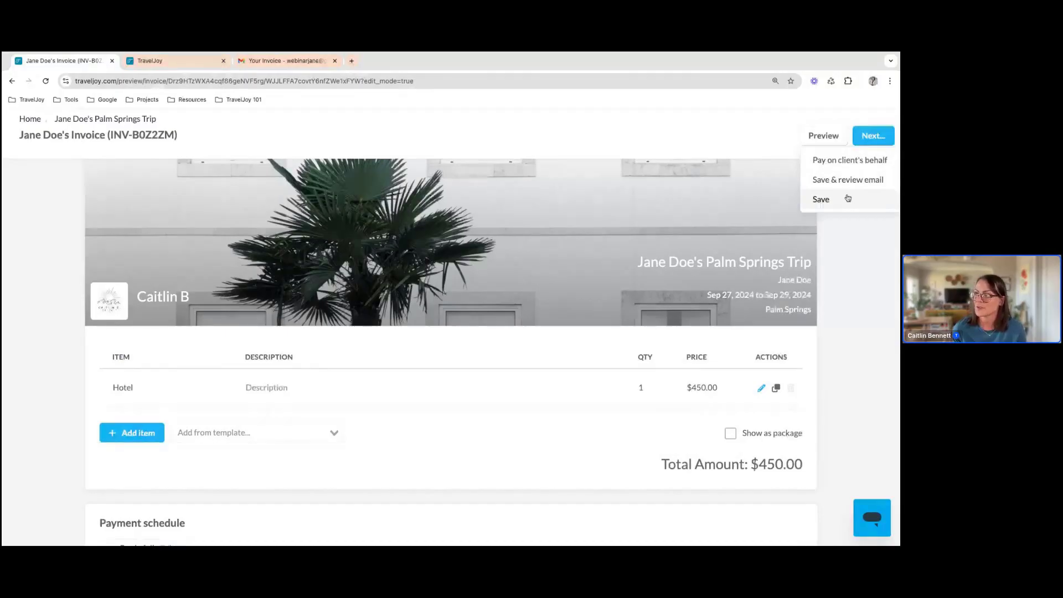
left_click(821, 199)
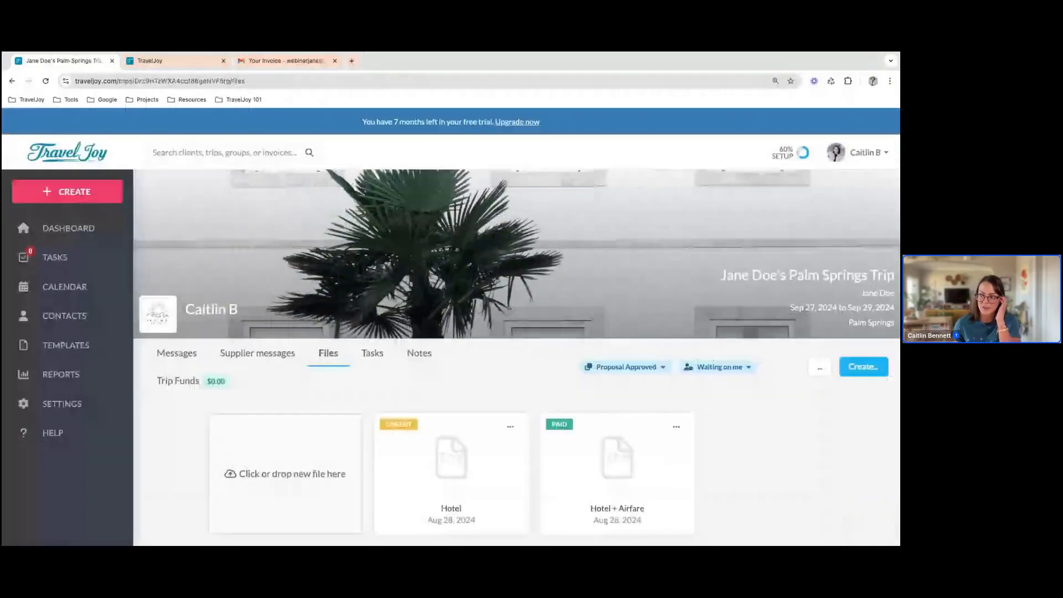
Get the client link for the unsent Hotel invoice and open that link
scroll(632, 305, "down", 1)
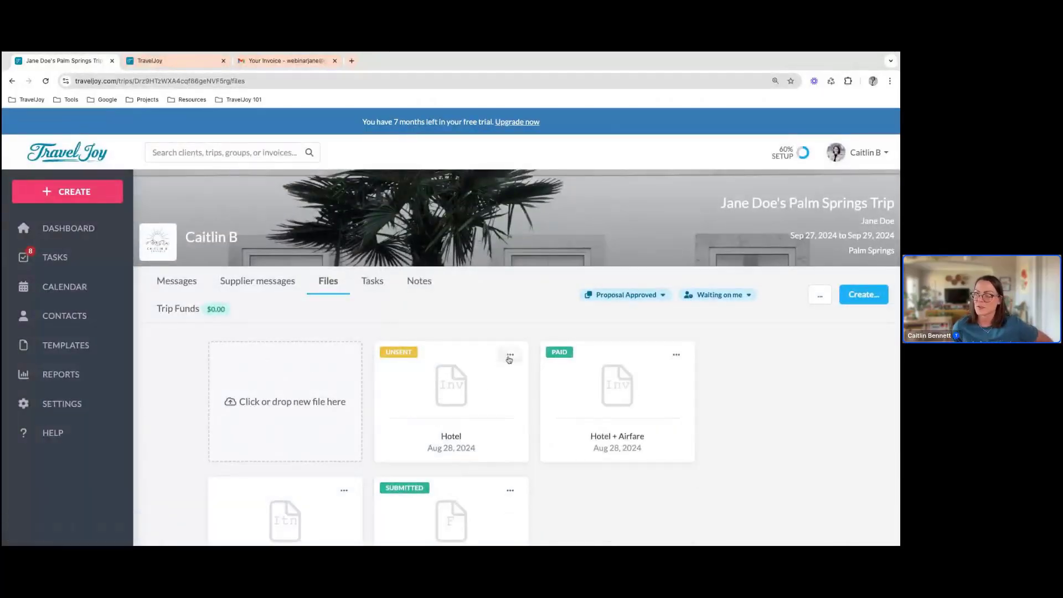
left_click(510, 357)
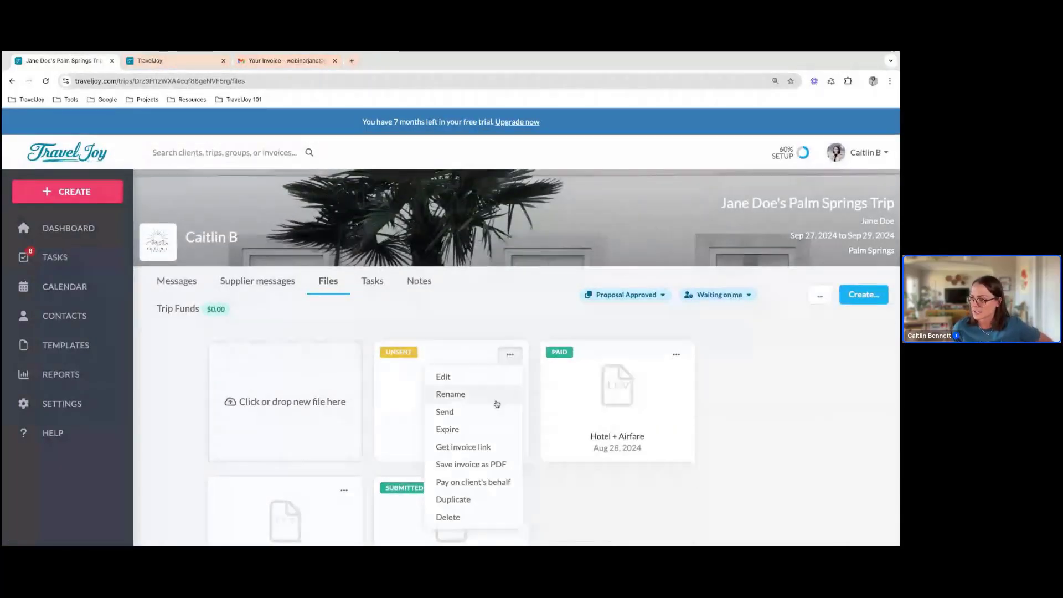
left_click(478, 447)
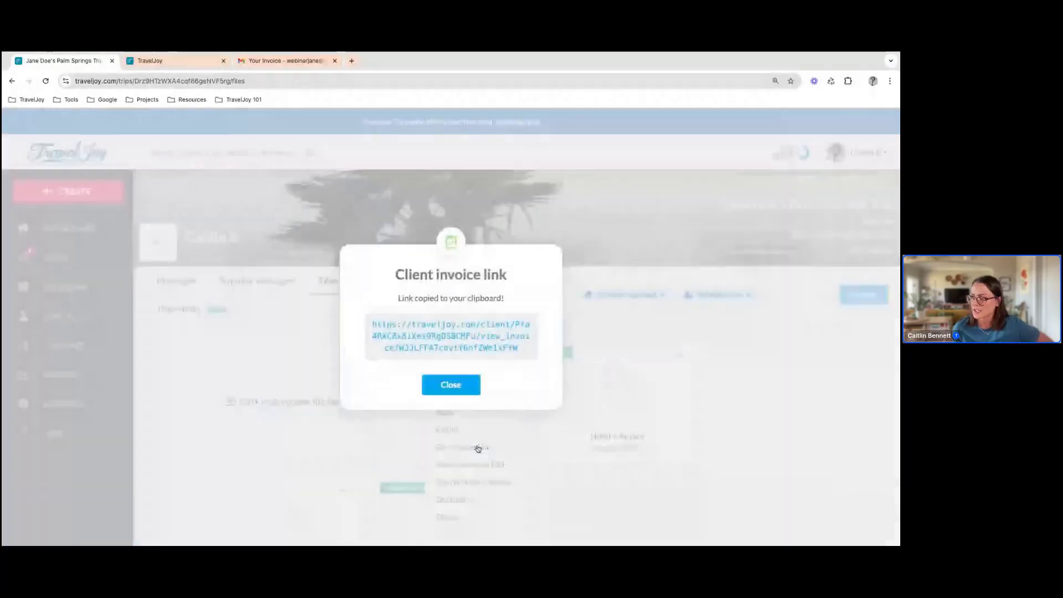
left_click(453, 351)
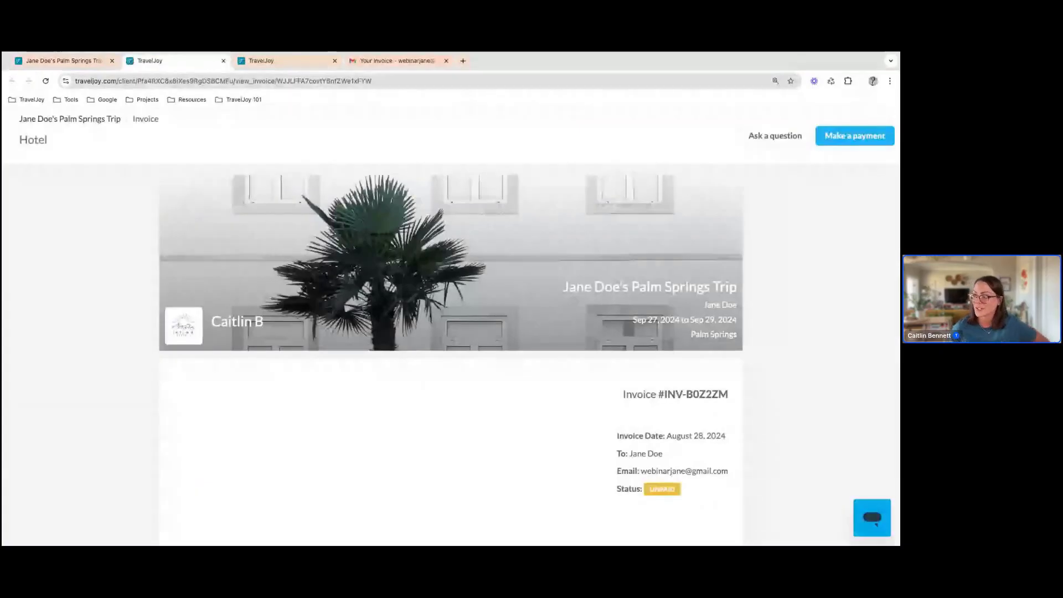
Examine the client's view of the Hotel invoice, including amount due, payment types, terms & conditions and payment schedule
scroll(451, 354, "down", 2)
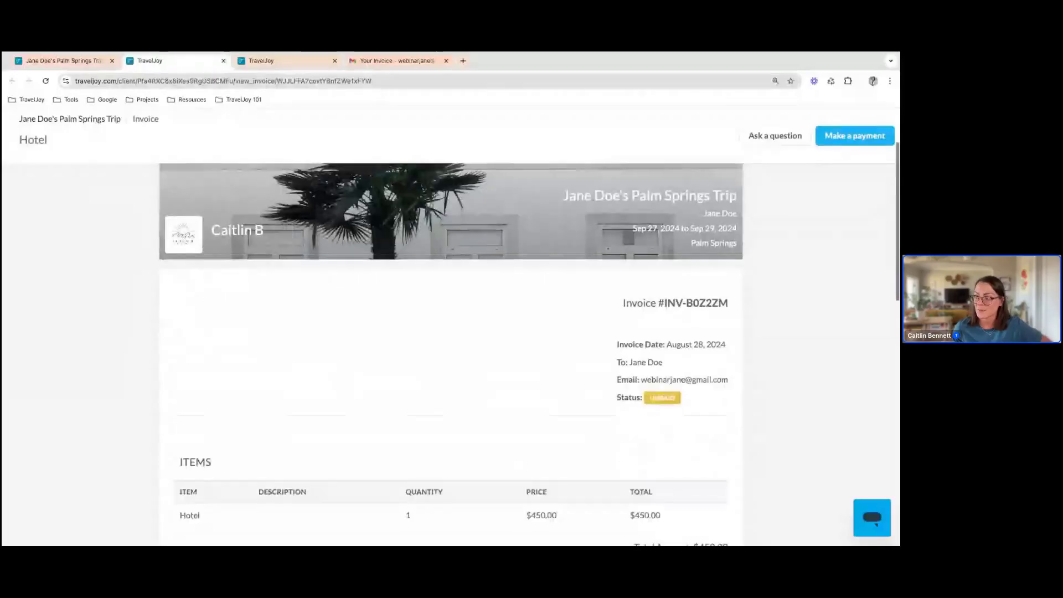
scroll(450, 355, "down", 6)
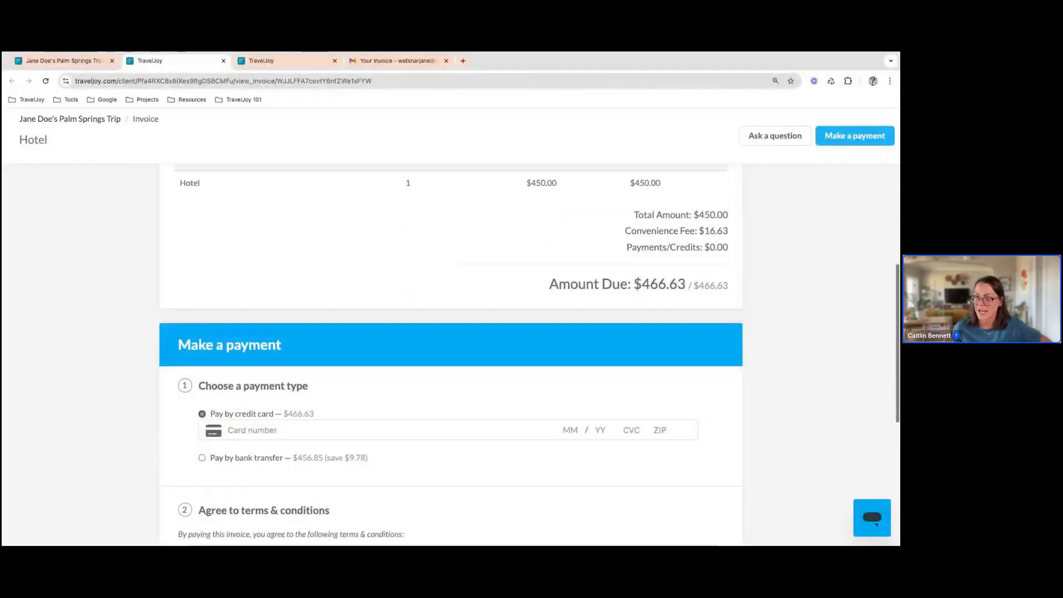
scroll(325, 298, "down", 1)
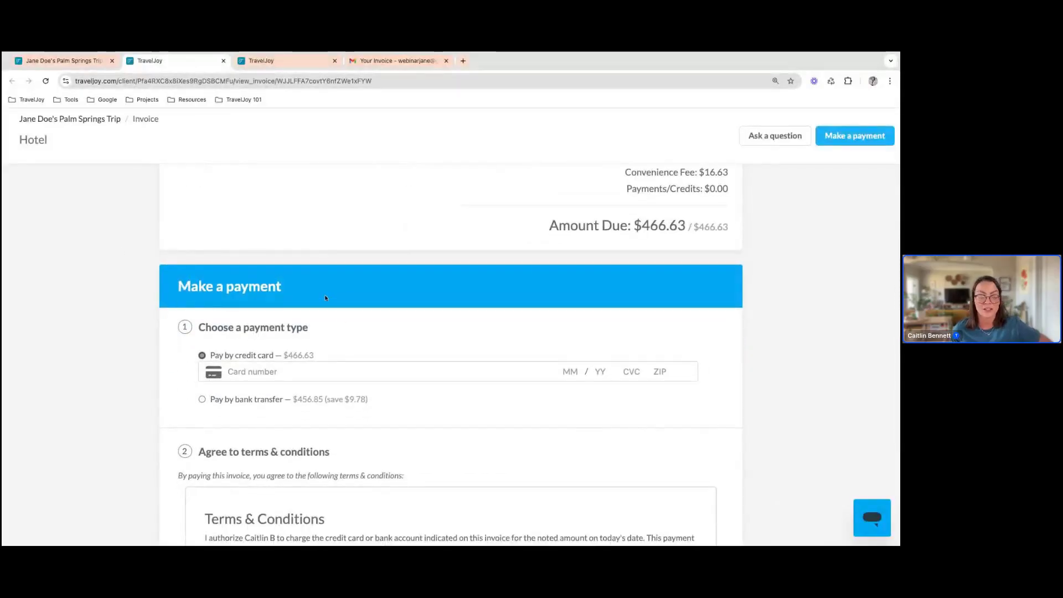
scroll(325, 296, "down", 1)
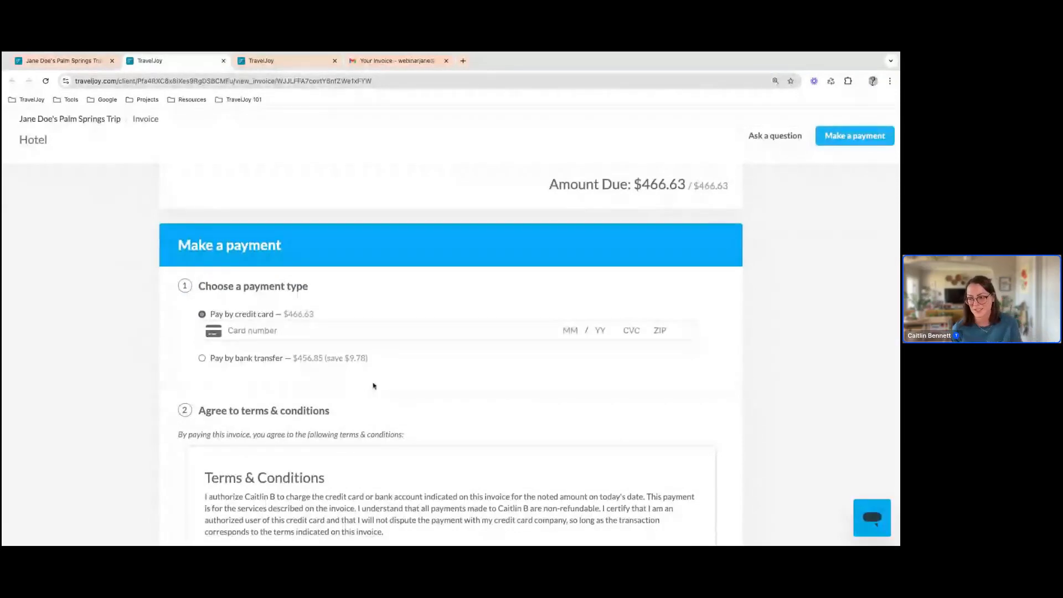
scroll(366, 382, "down", 3)
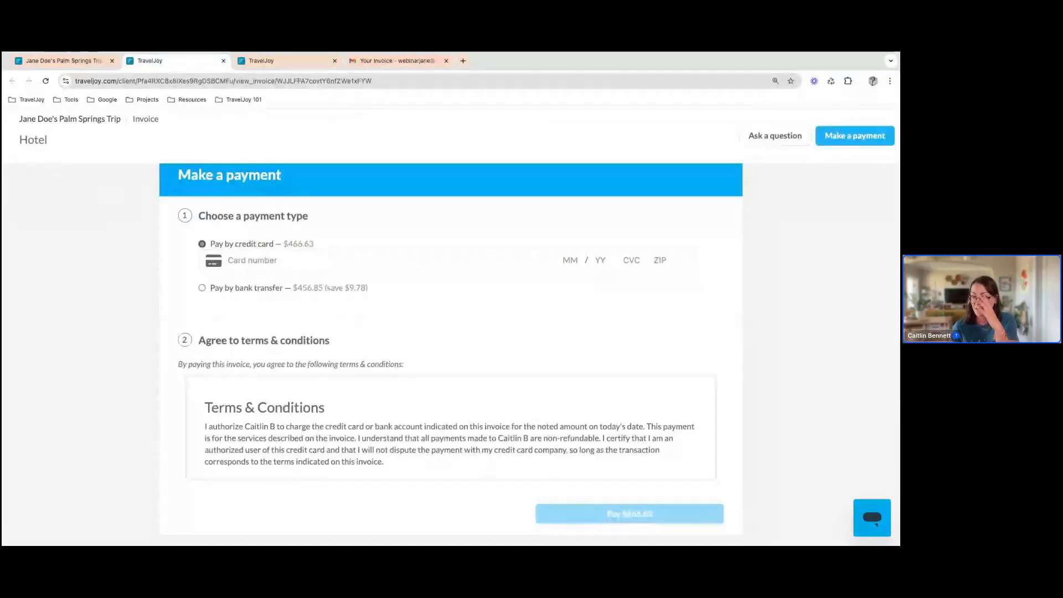
scroll(281, 340, "down", 3)
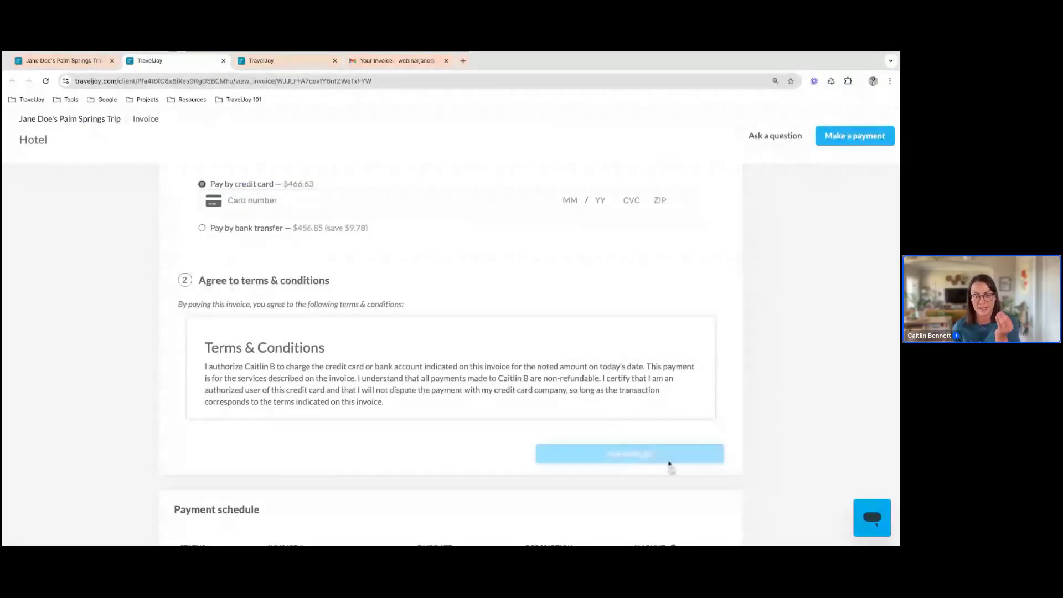
scroll(477, 428, "down", 3)
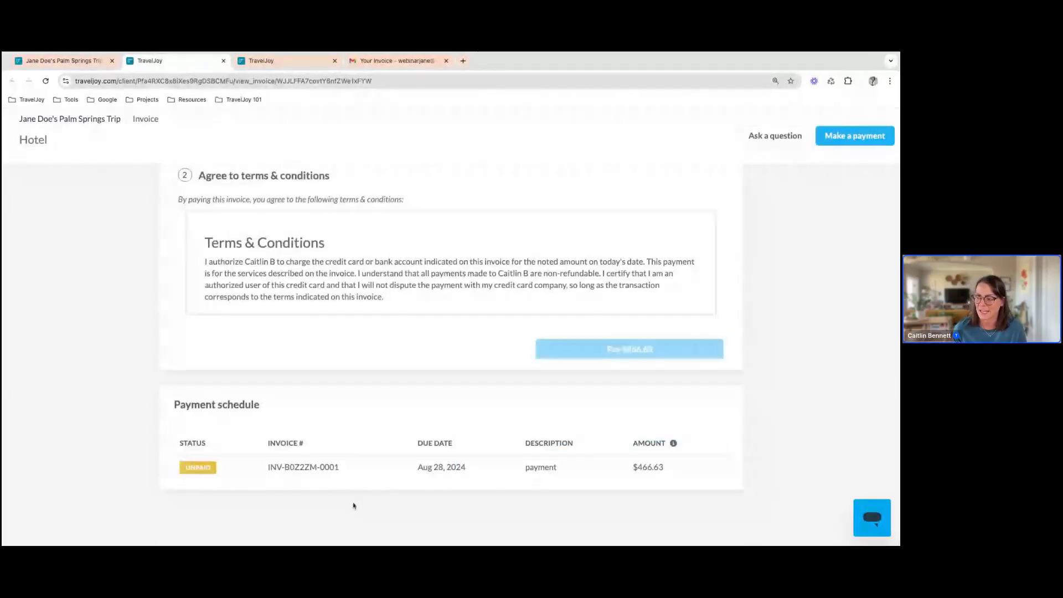
scroll(423, 427, "up", 2)
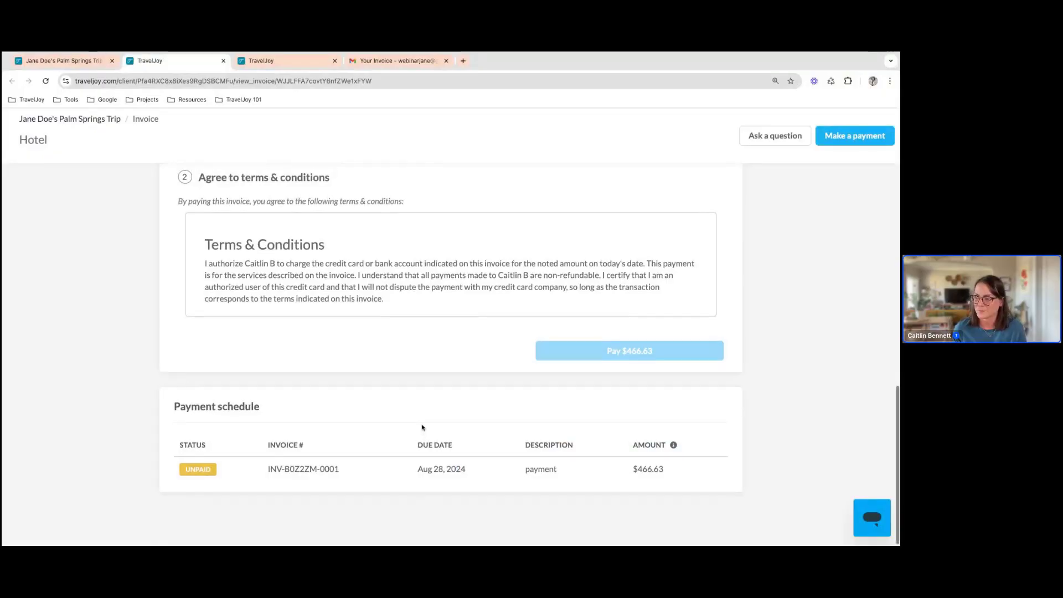
Return to the Palm Springs trip and view its Trip Funds with the available balance and payment history
left_click(84, 62)
left_click(225, 337)
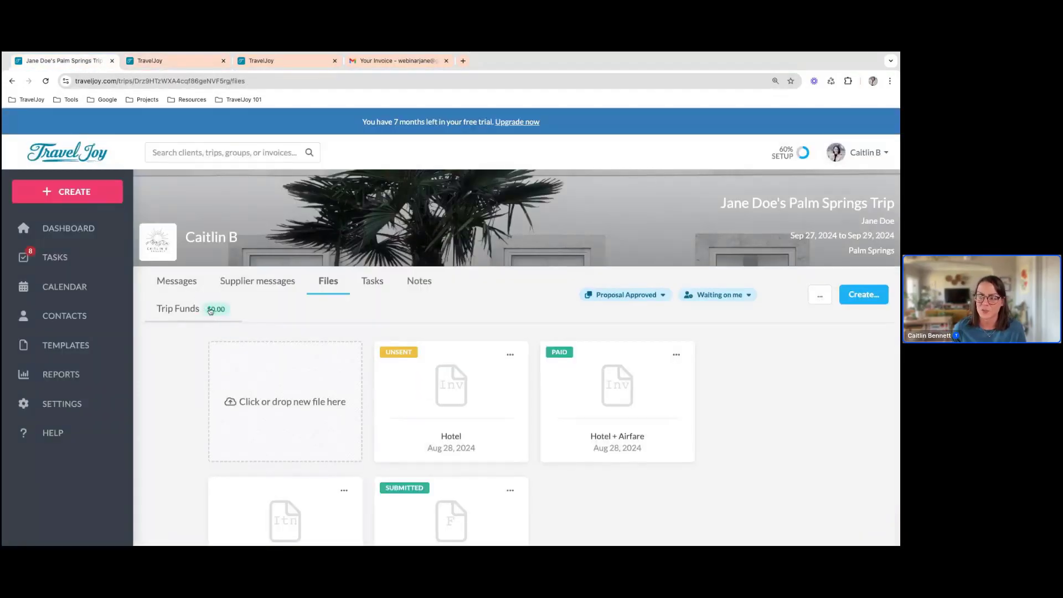
left_click(210, 313)
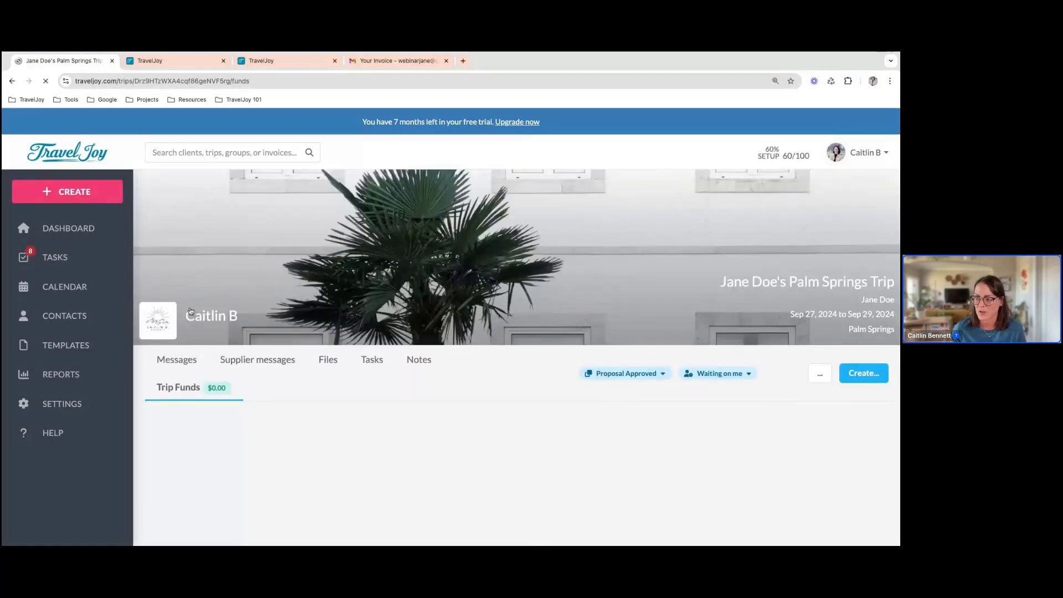
scroll(420, 380, "down", 3)
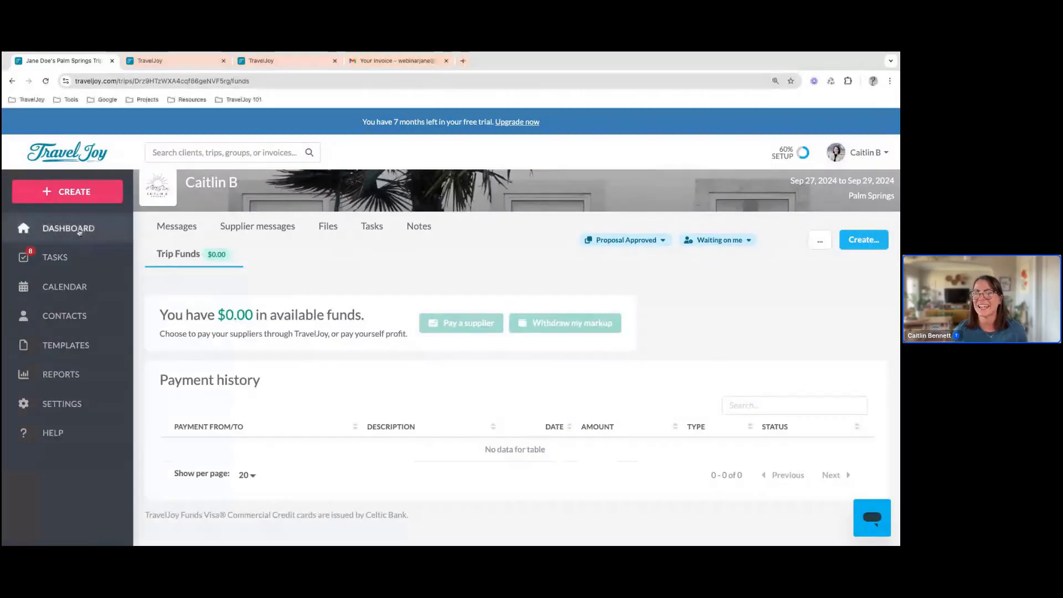
Go back to the dashboard, open the TravelJoy Help Center, select its web address and switch to another app
left_click(79, 232)
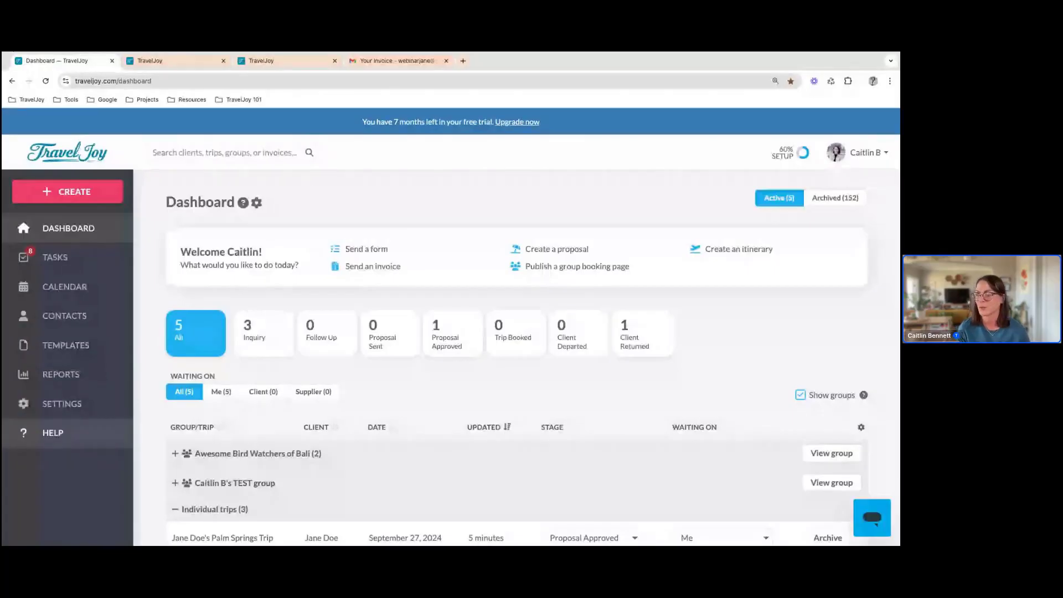
left_click(53, 432)
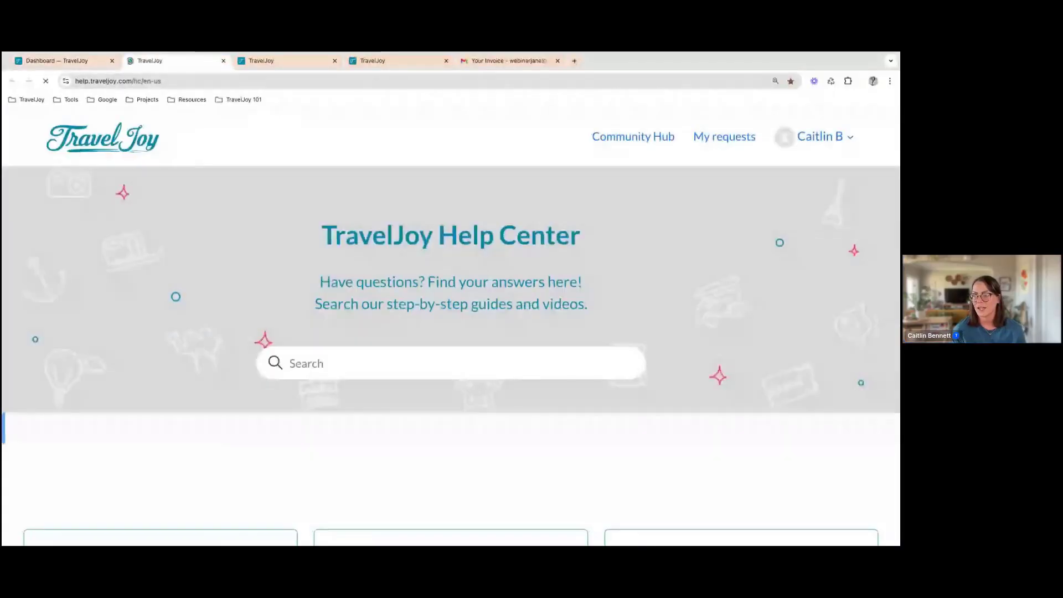
left_click(187, 80)
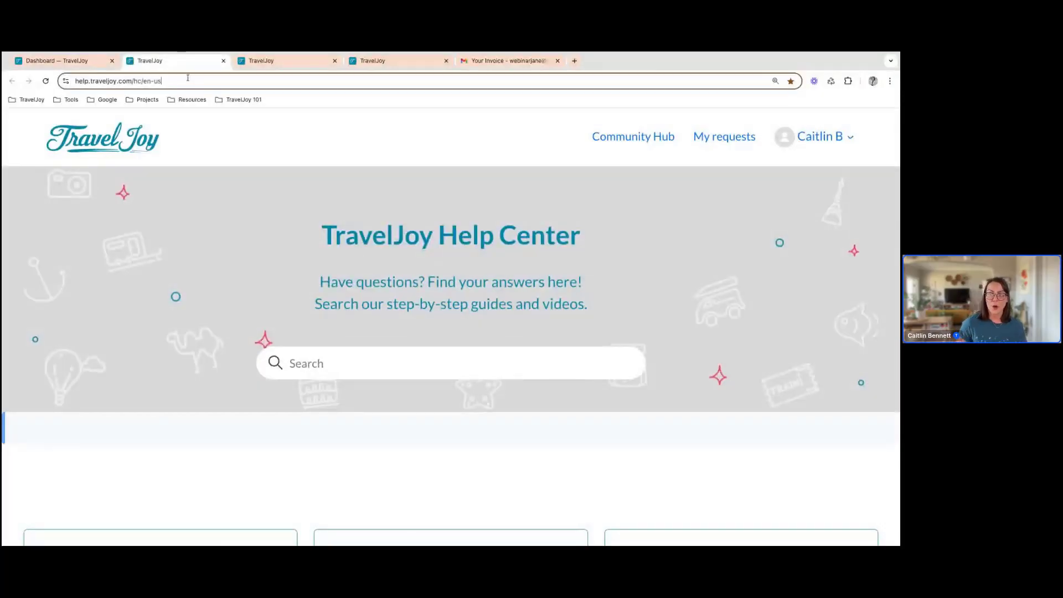
key("super+a")
key("super+Tab")
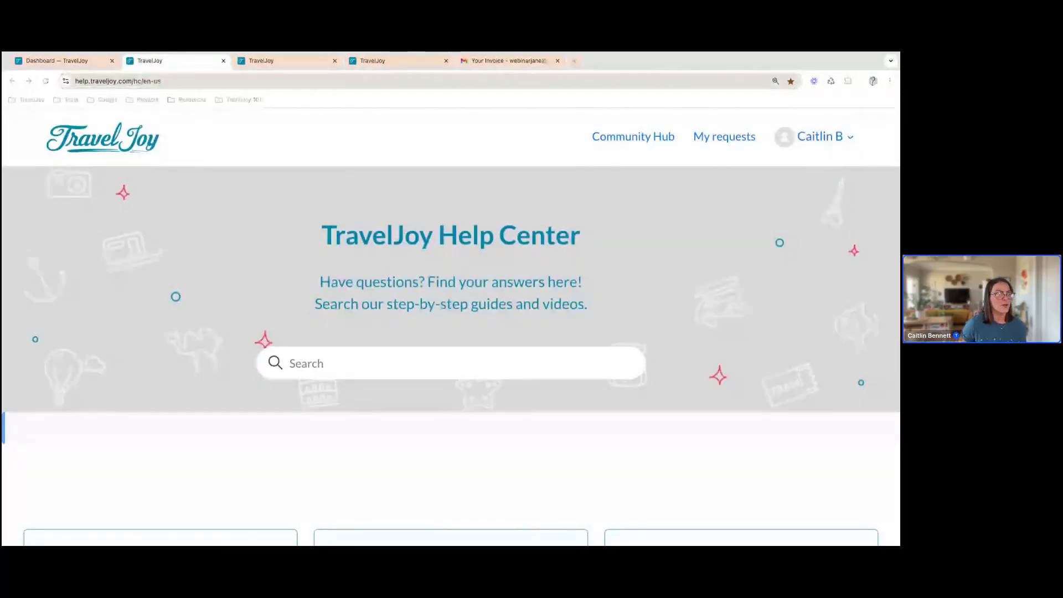
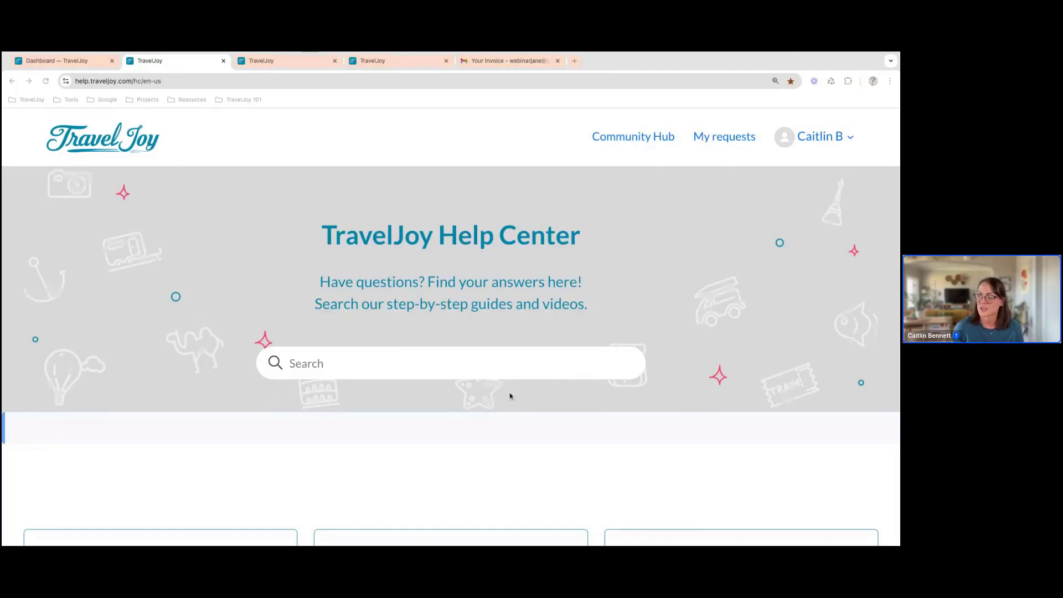
Search the Help Center for "tasks" and look over the search results
left_click(416, 358)
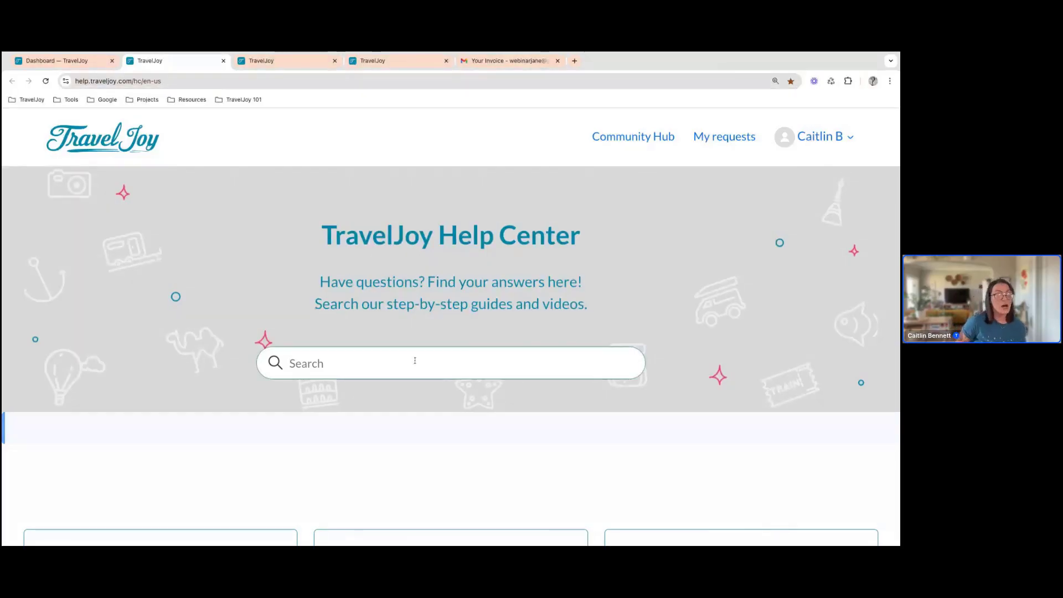
type("task")
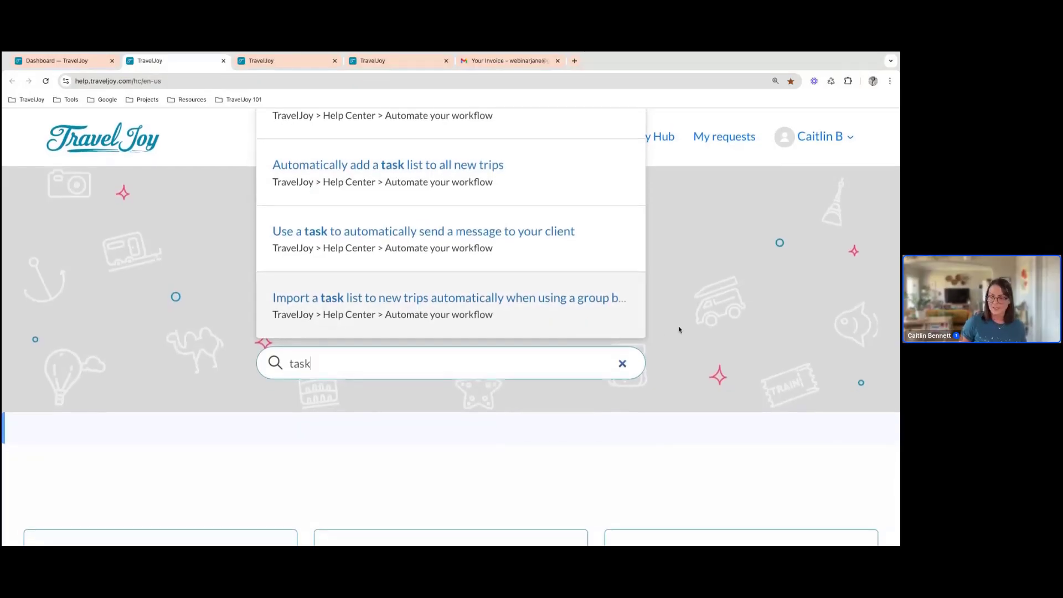
key("BackSpace")
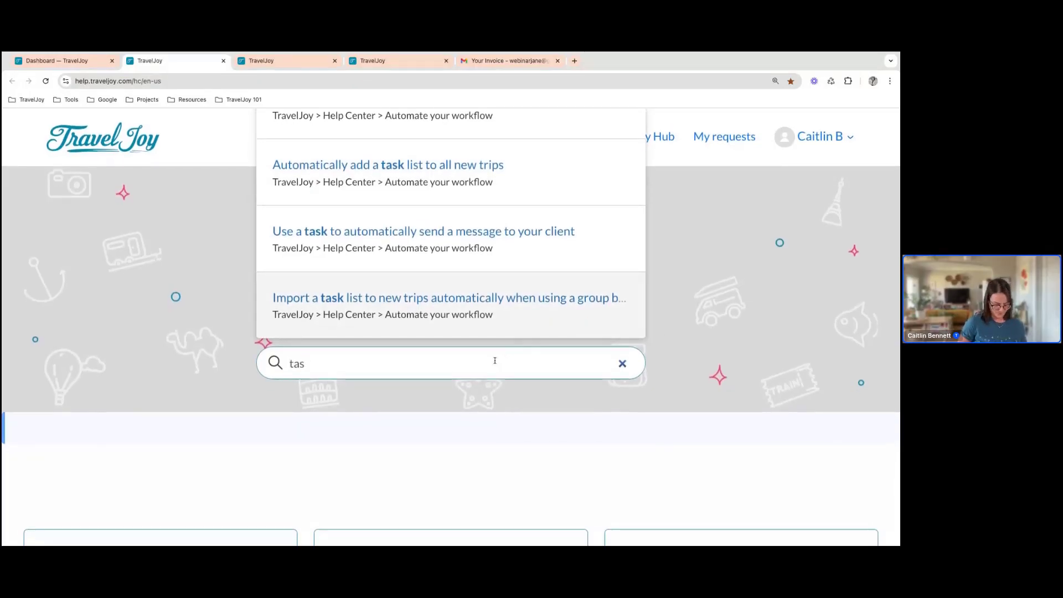
type("ks")
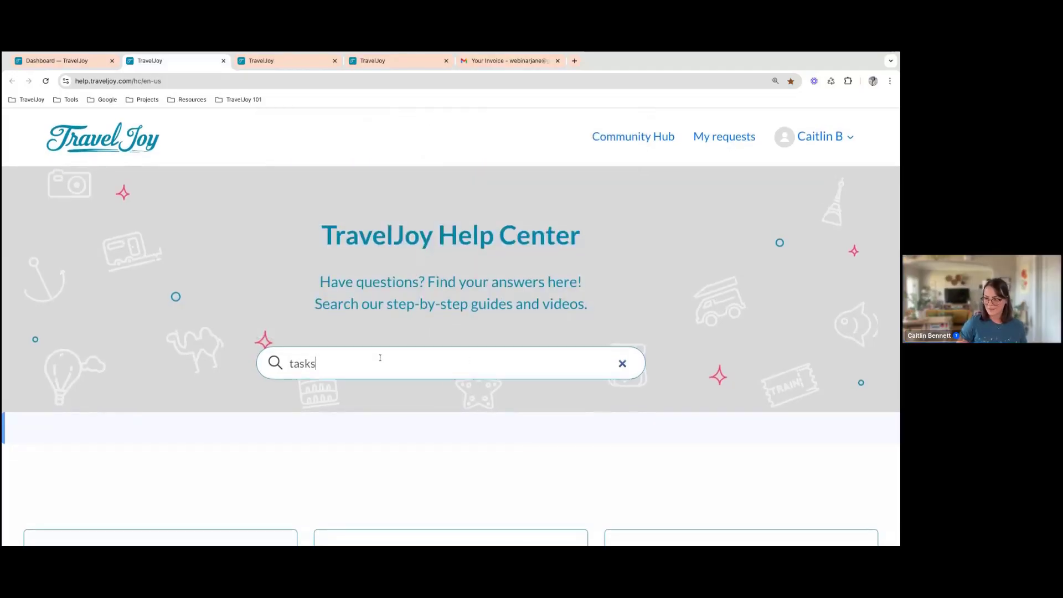
key("Return")
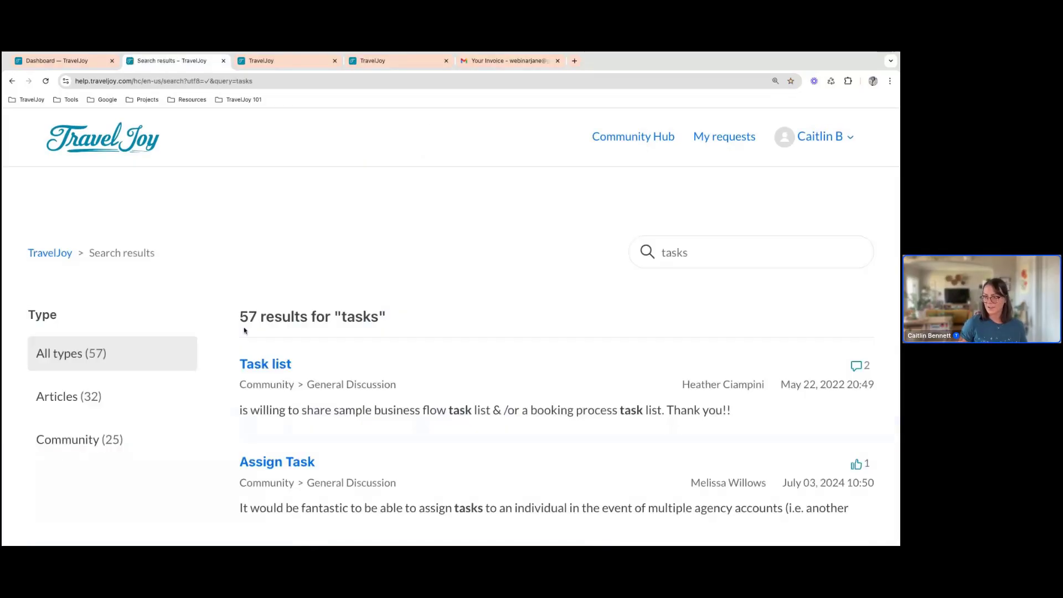
scroll(424, 299, "down", 1)
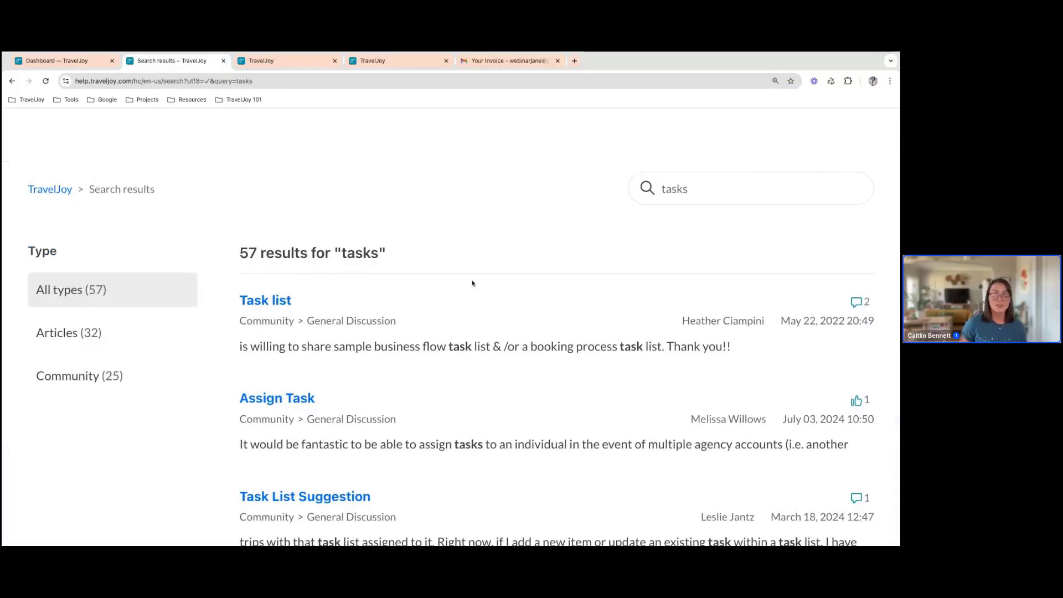
Return to the Help Center home page and review its article categories and the Office Hours Webinar, Community Hub and Contact Us support options
left_click(9, 83)
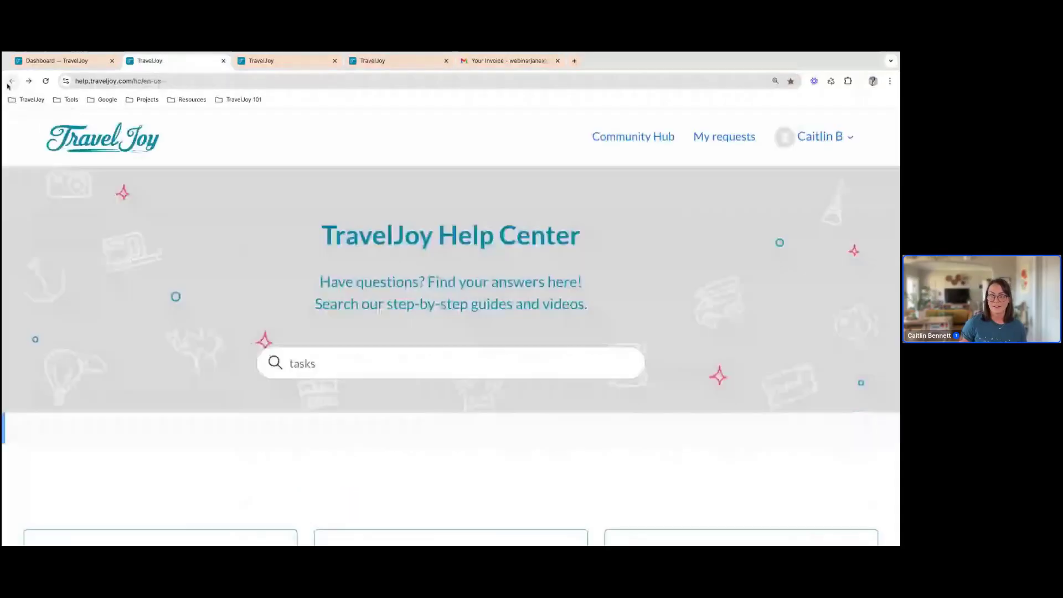
scroll(172, 282, "down", 5)
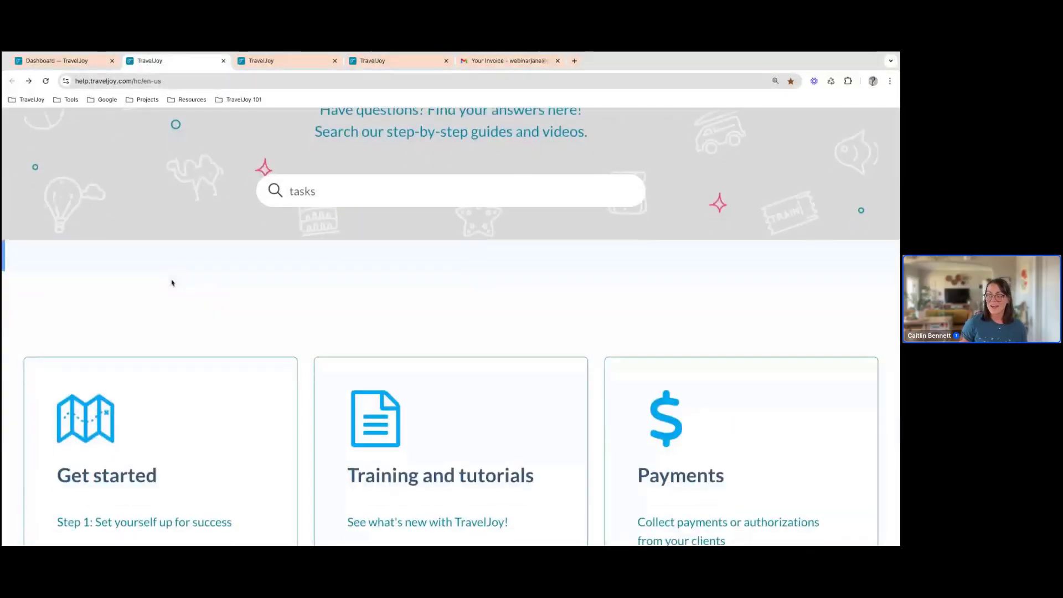
scroll(172, 282, "down", 3)
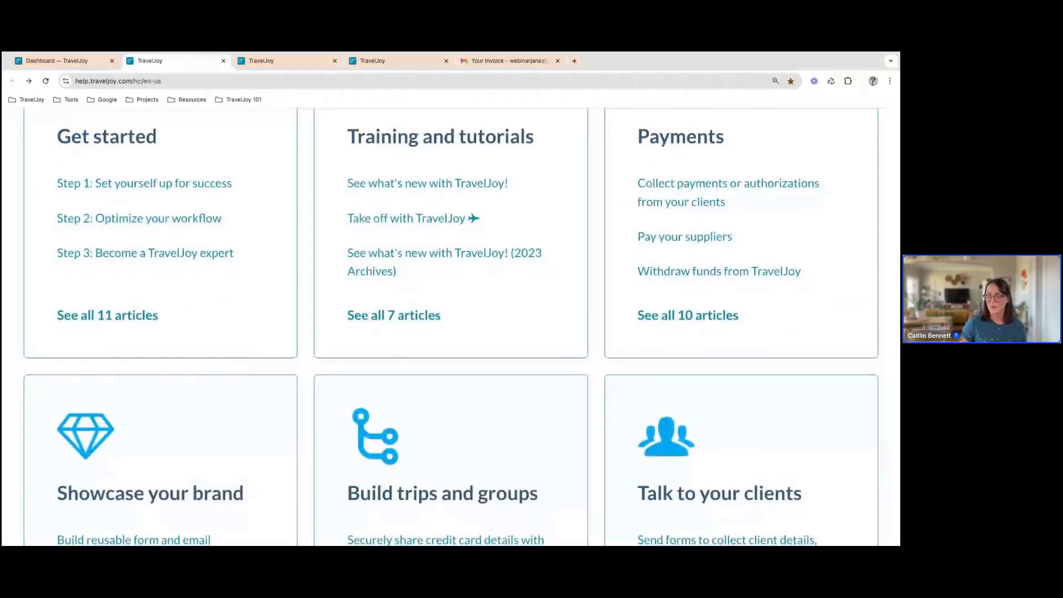
scroll(450, 327, "down", 3)
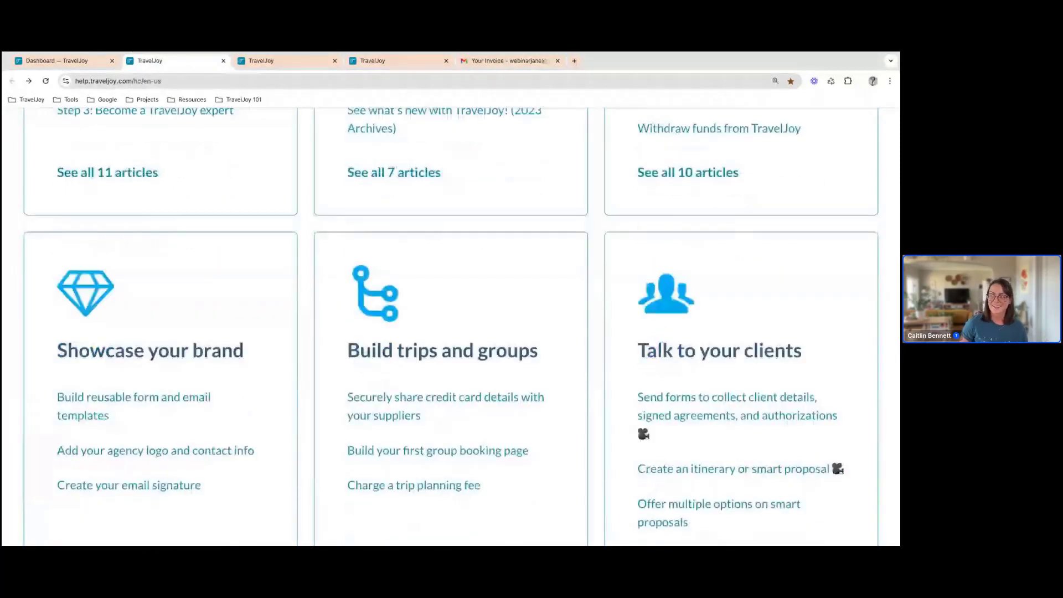
scroll(450, 327, "down", 4)
scroll(451, 326, "down", 2)
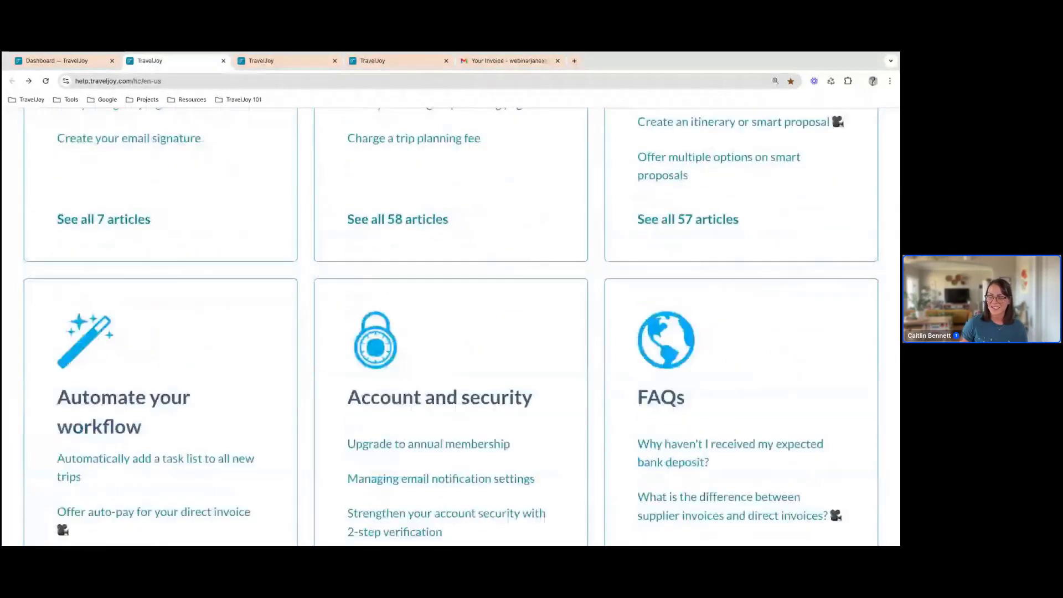
scroll(451, 327, "down", 1)
scroll(451, 327, "down", 3)
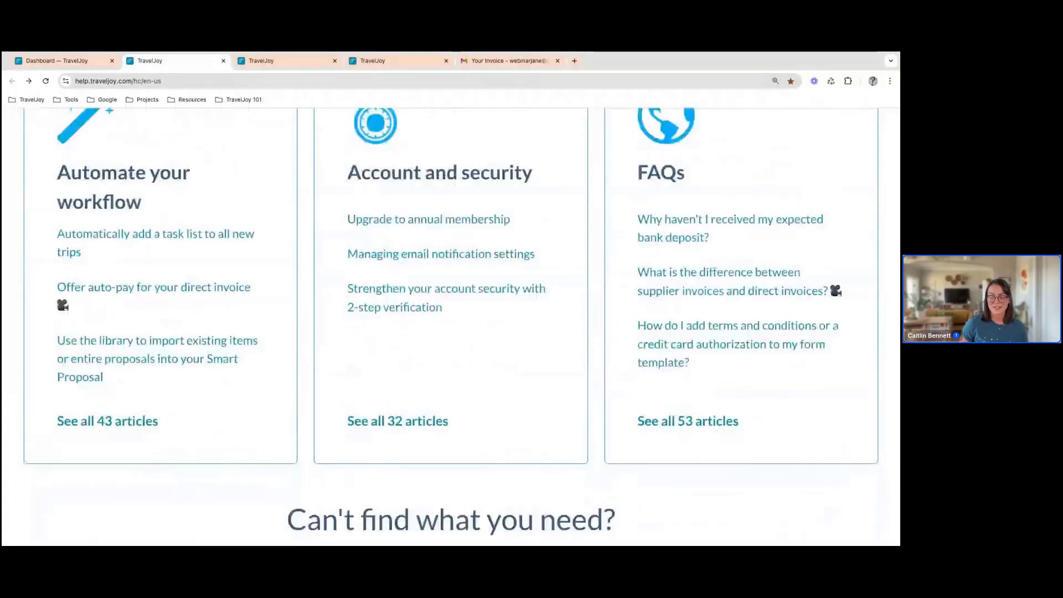
scroll(228, 319, "down", 3)
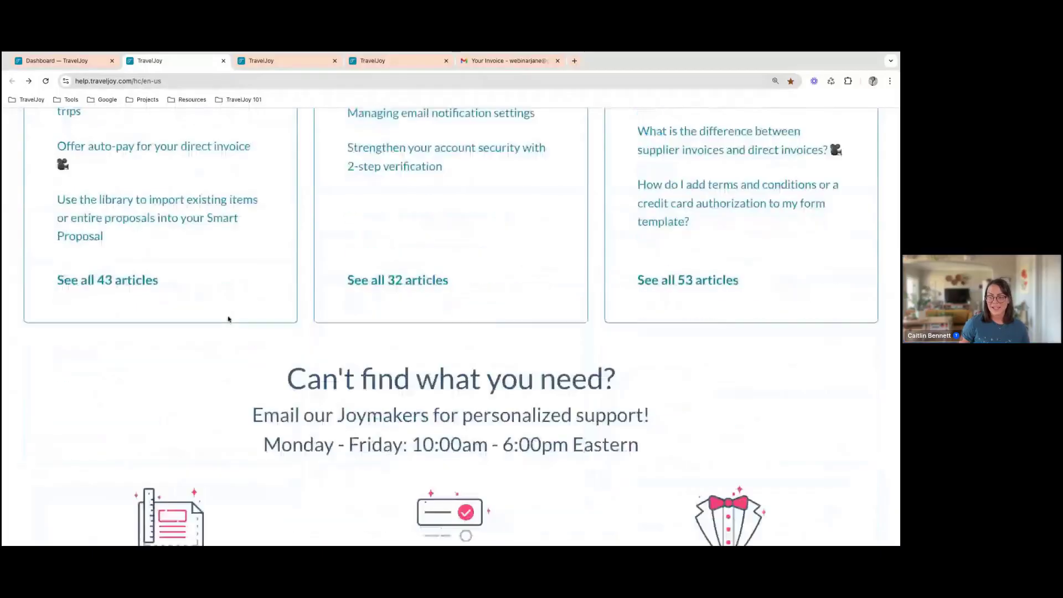
scroll(228, 319, "down", 2)
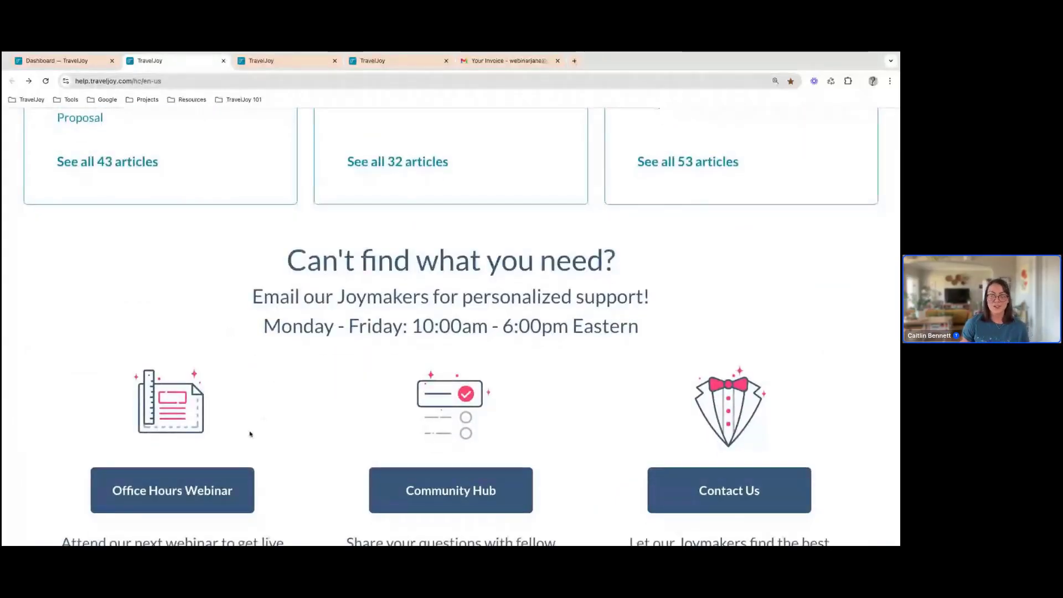
scroll(270, 427, "down", 1)
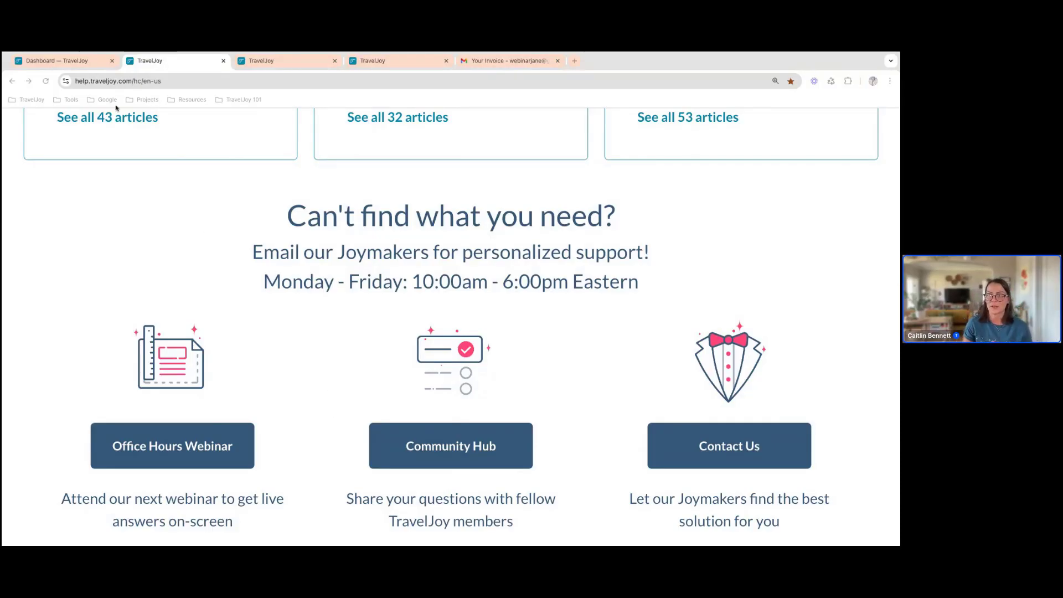
Go back to the TravelJoy dashboard and open the Membership settings
left_click(94, 61)
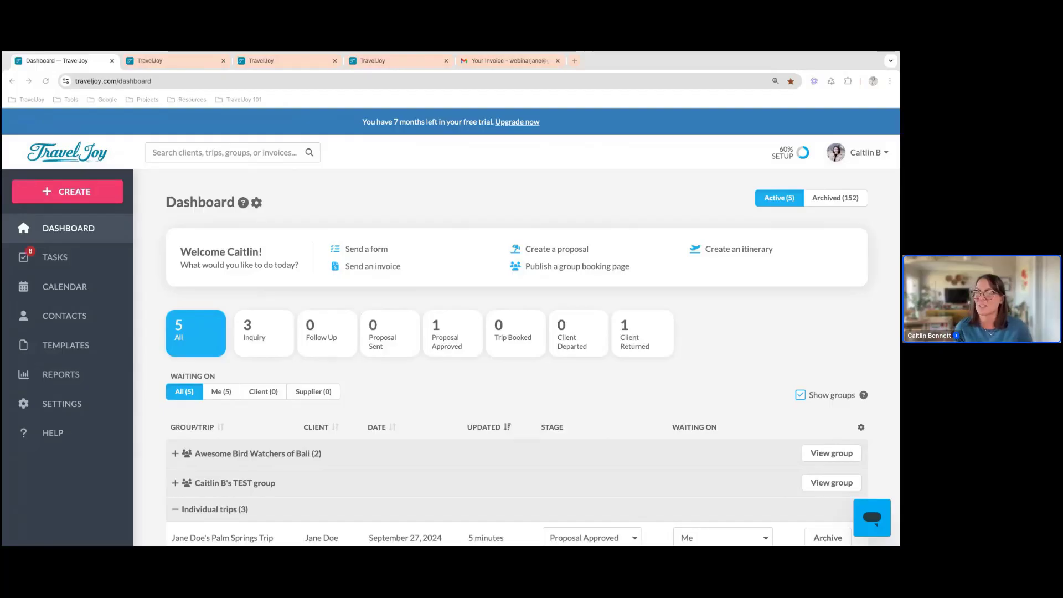
left_click(62, 404)
scroll(101, 433, "down", 2)
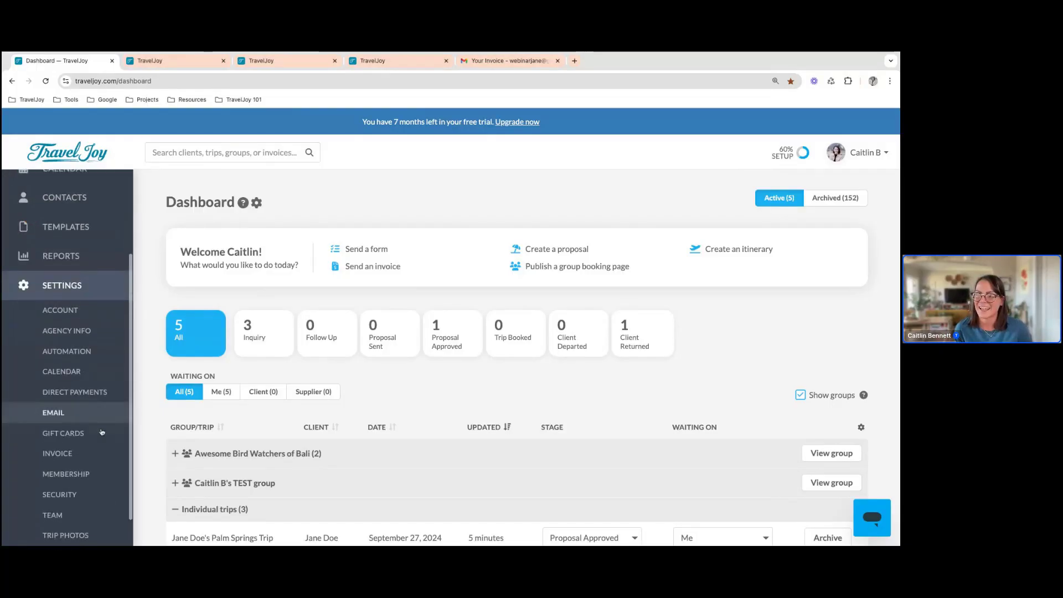
left_click(66, 474)
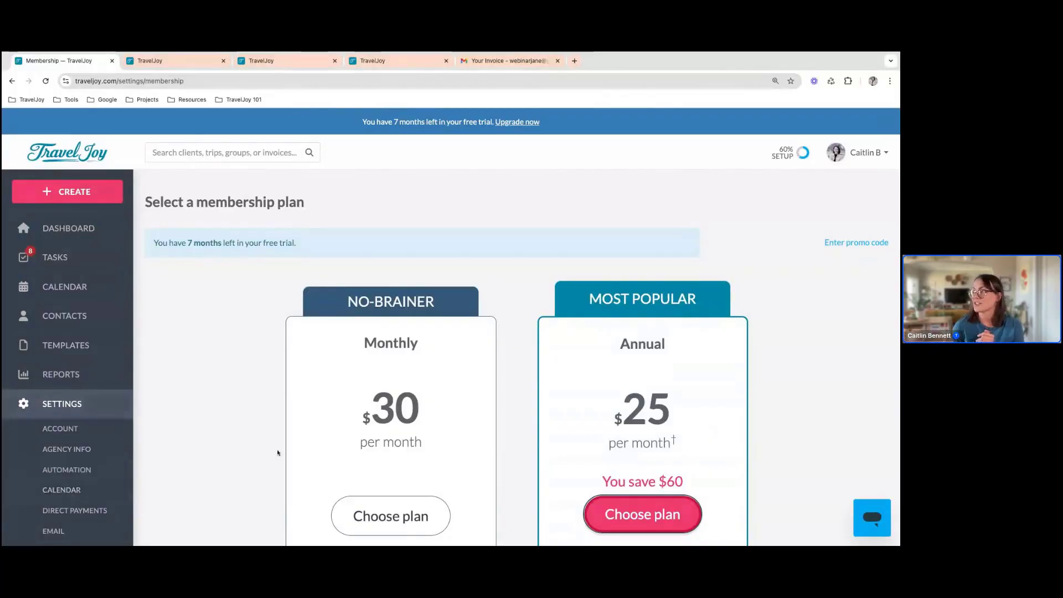
Enter the promo code TJROCKS2024 for the membership and save it
left_click(850, 243)
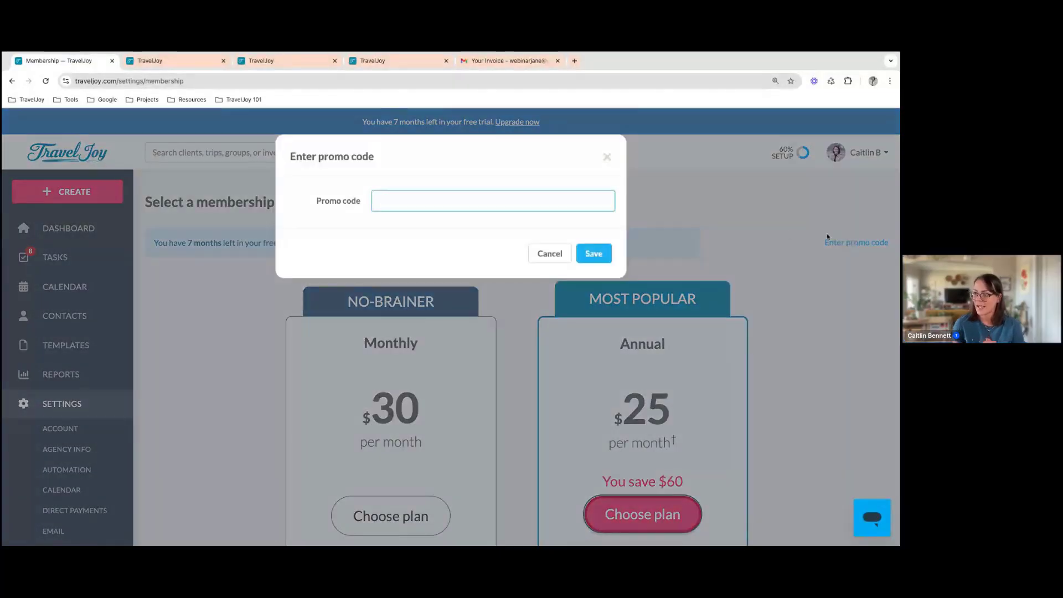
type("TJ")
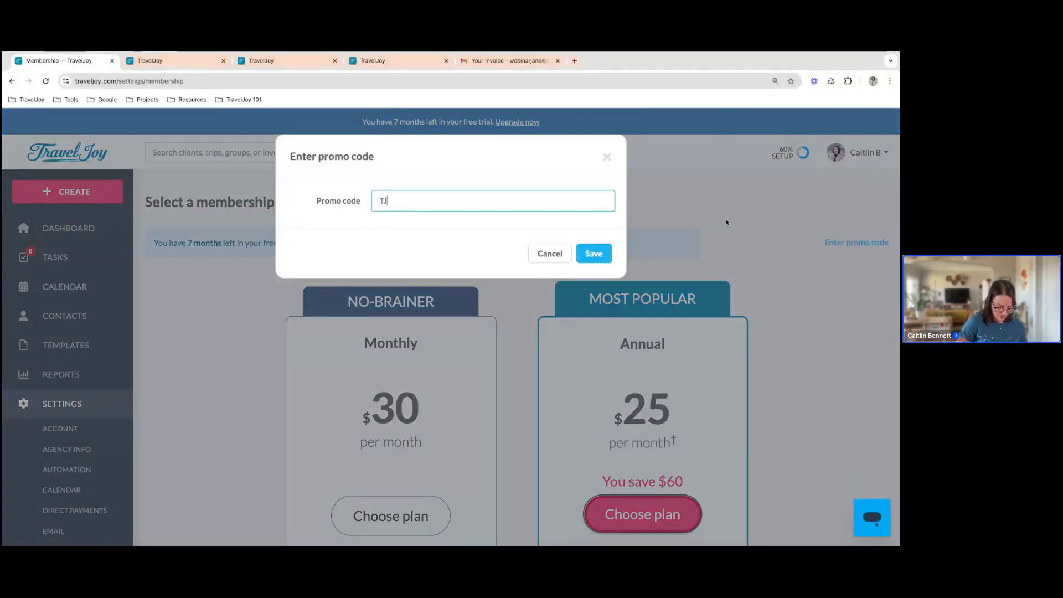
type("ROCKS2024")
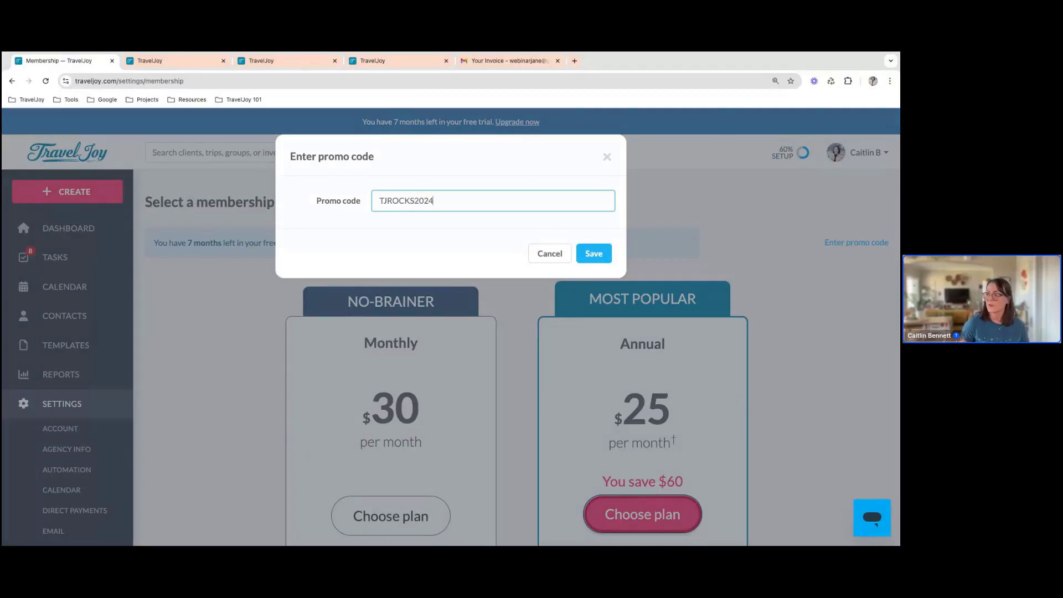
left_click_drag(540, 205, 373, 204)
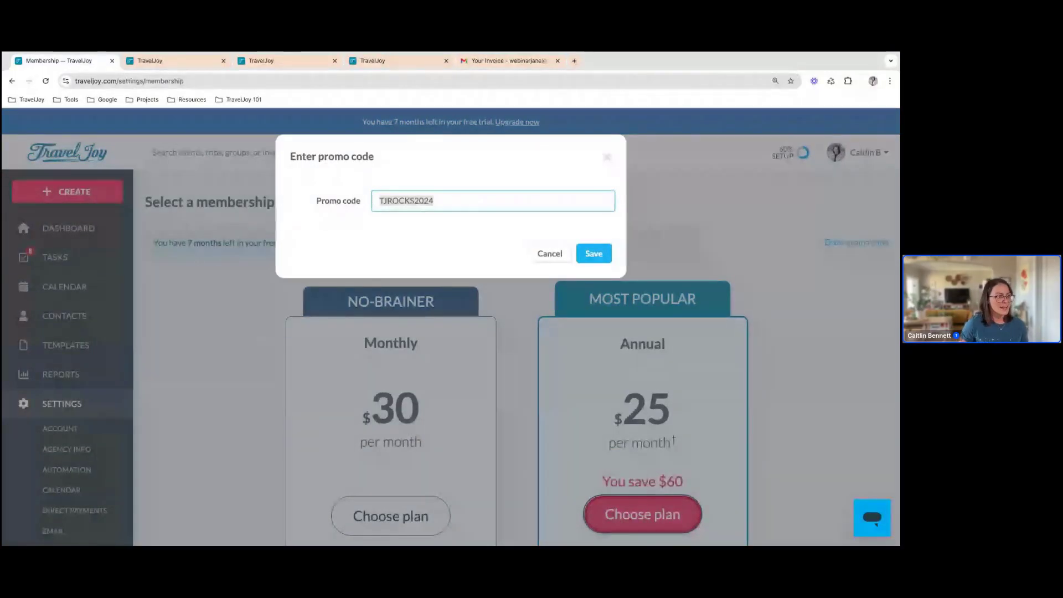
key("super+Tab")
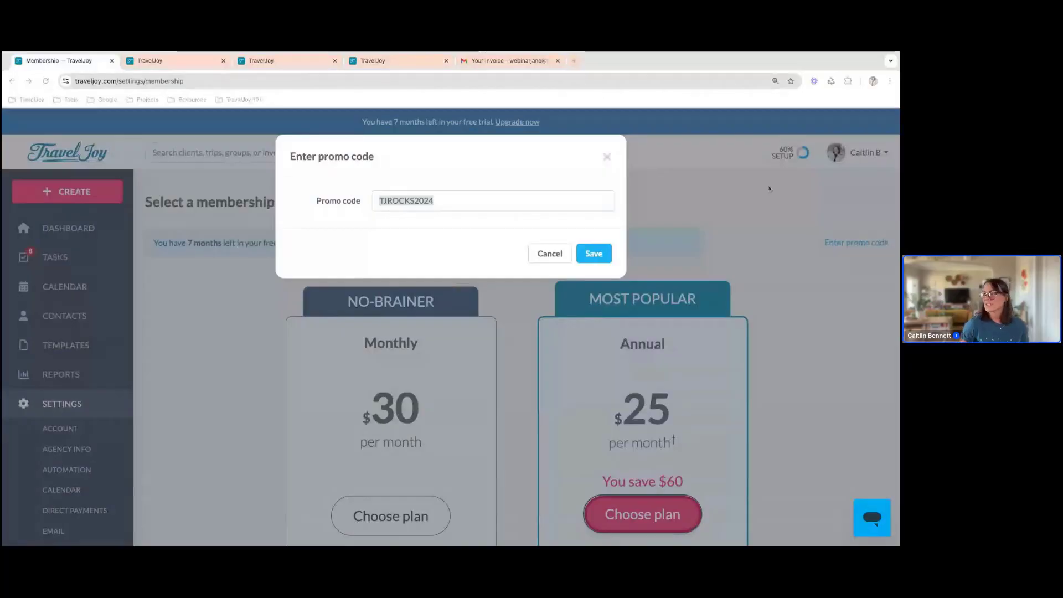
left_click(606, 258)
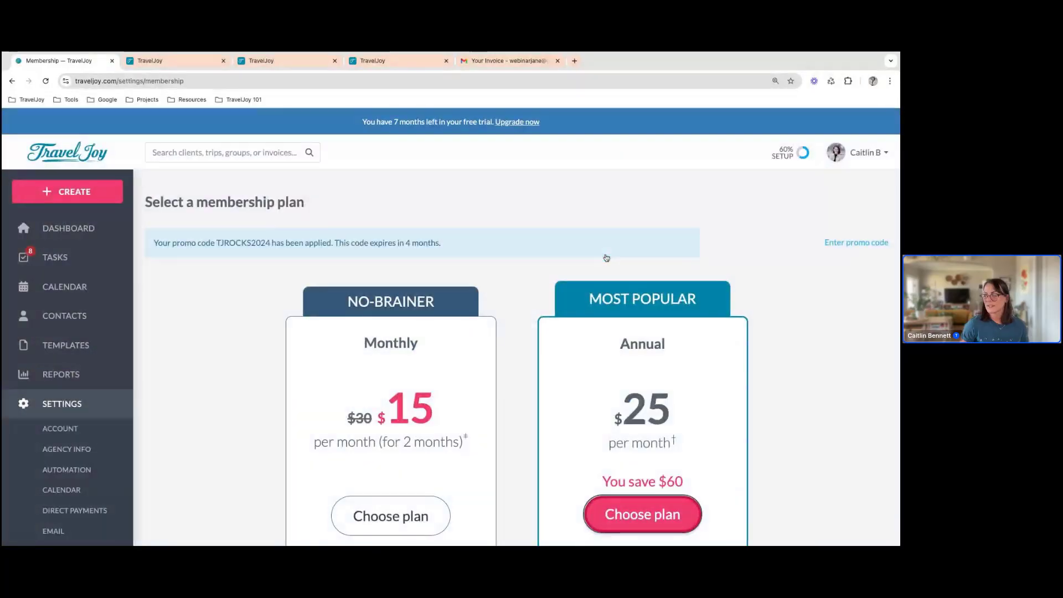
Review the Monthly and Annual membership plan prices and billing notes, and return to the dashboard
scroll(567, 310, "down", 1)
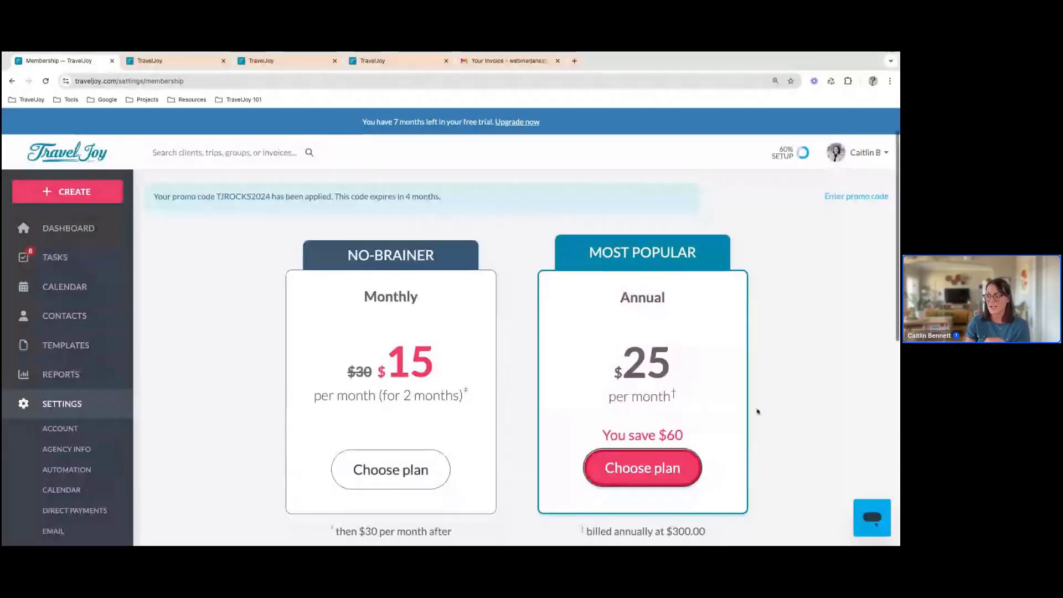
scroll(757, 410, "down", 2)
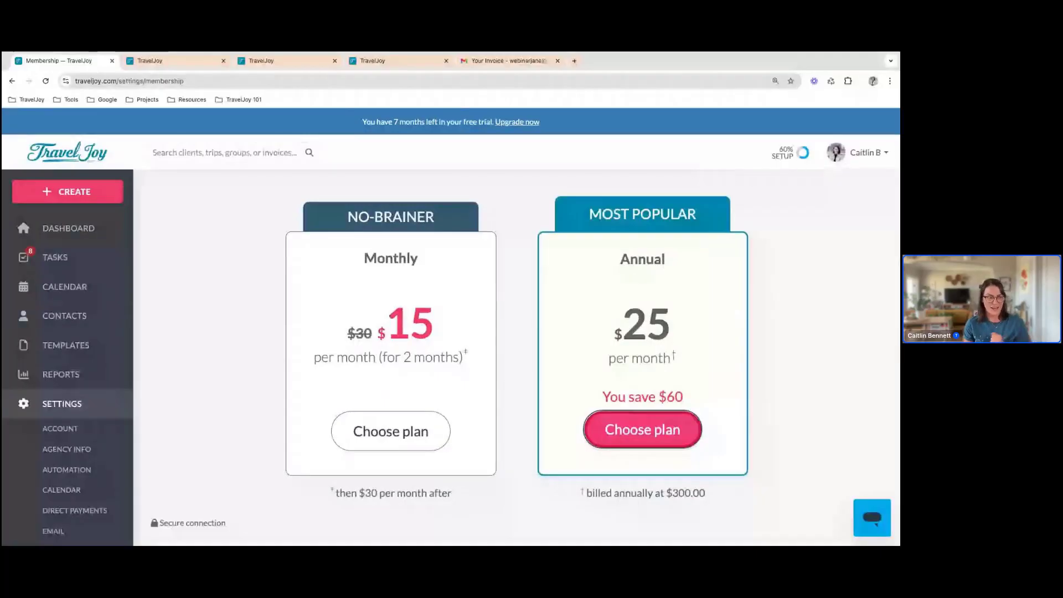
scroll(757, 411, "up", 2)
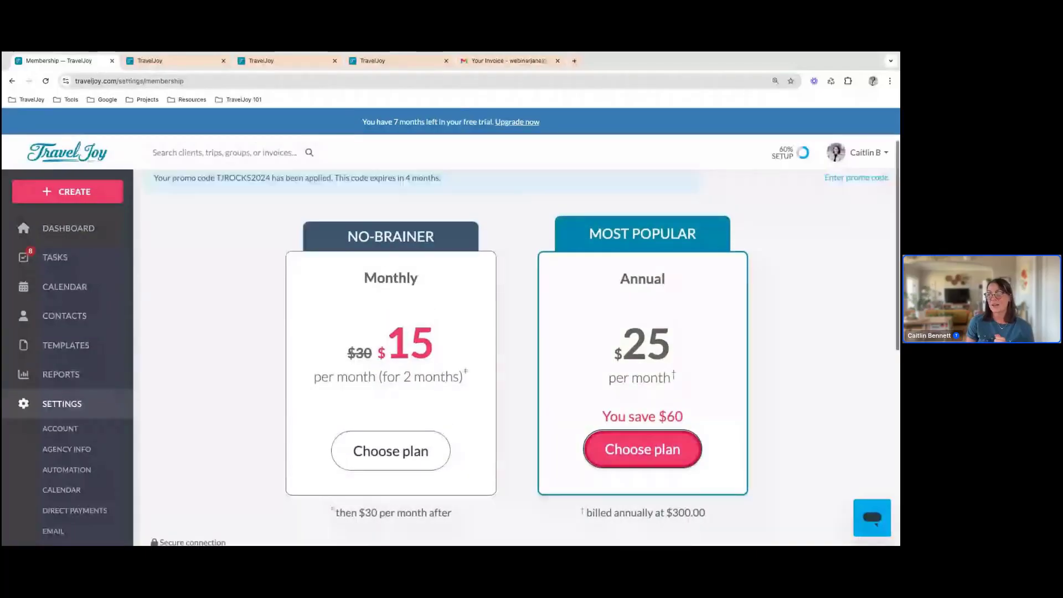
scroll(757, 411, "up", 1)
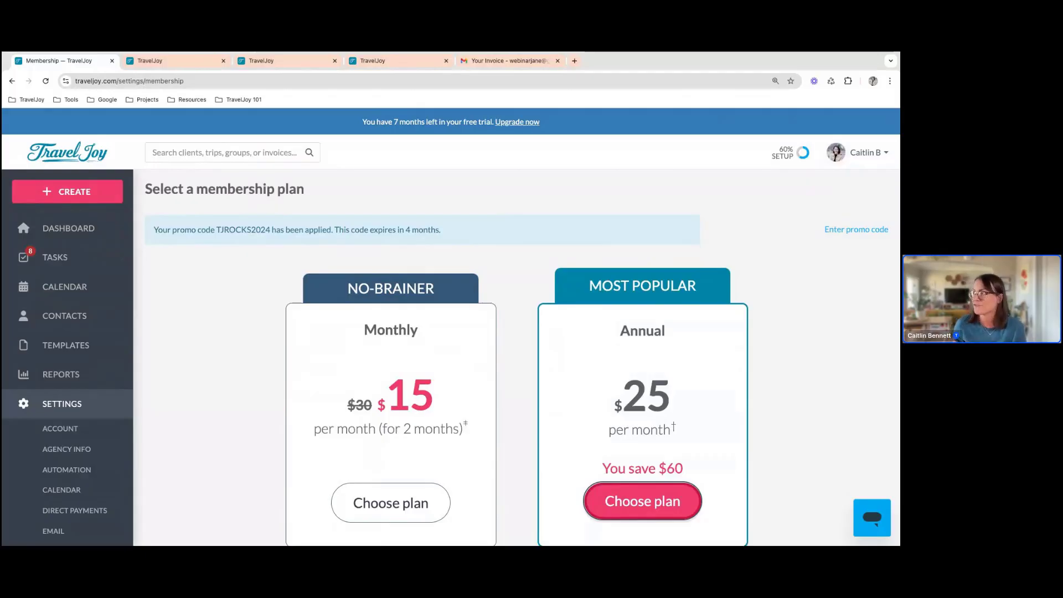
left_click(116, 232)
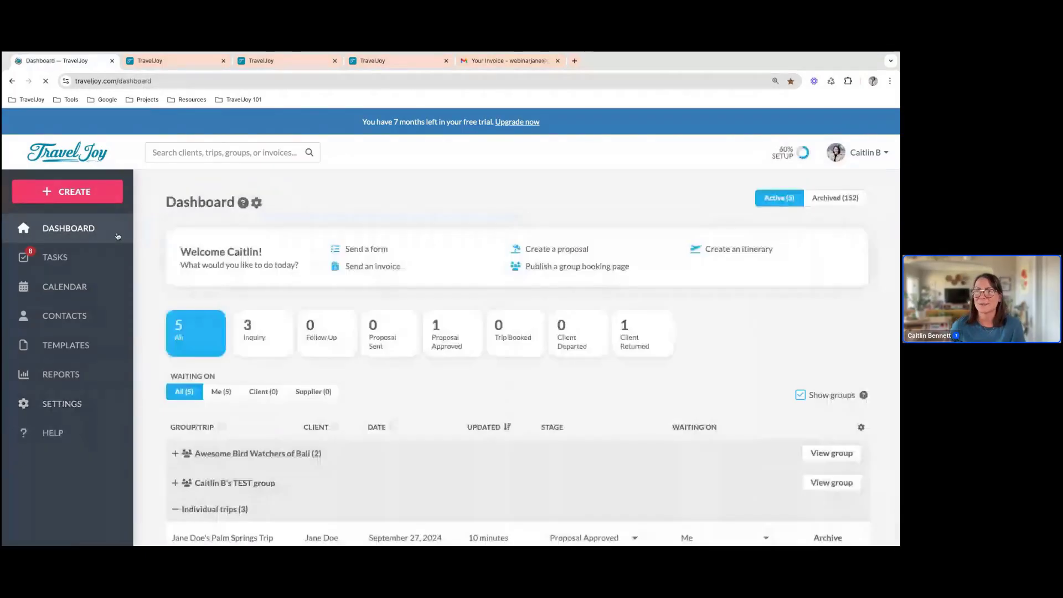